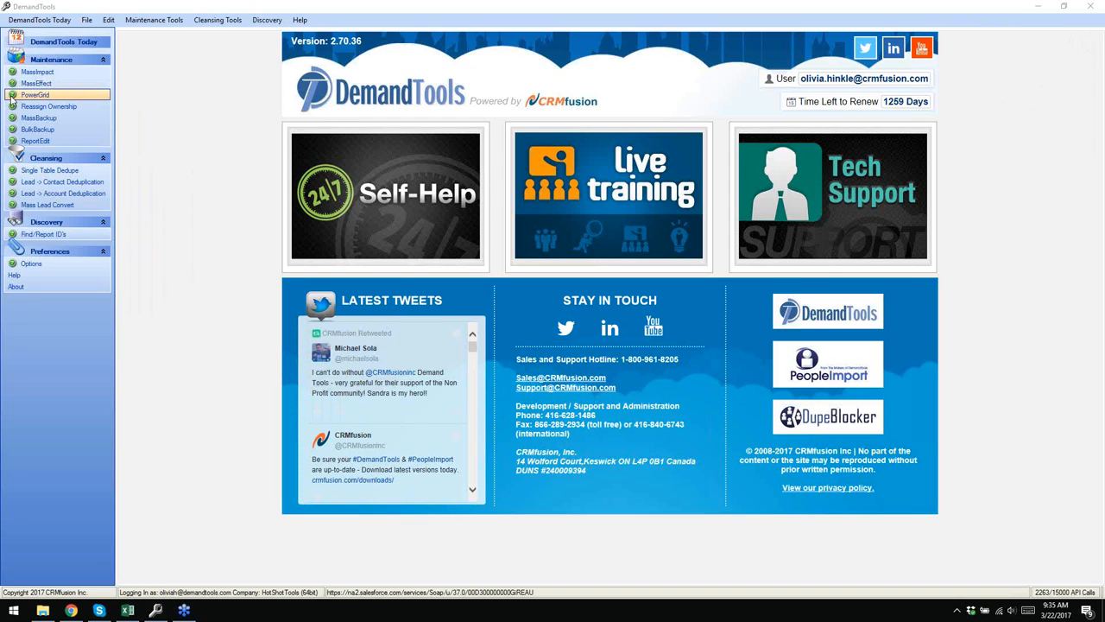
# - Bring DemandTools back in front and open the PowerGrid module under Maintenance
pyautogui.click(11, 98)
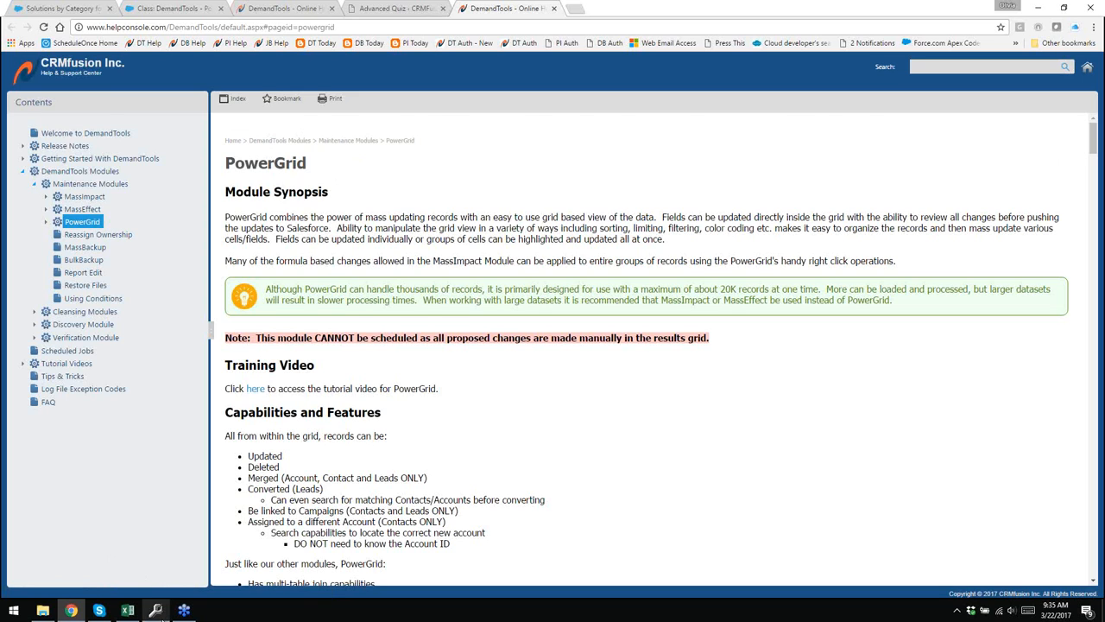
pyautogui.click(156, 610)
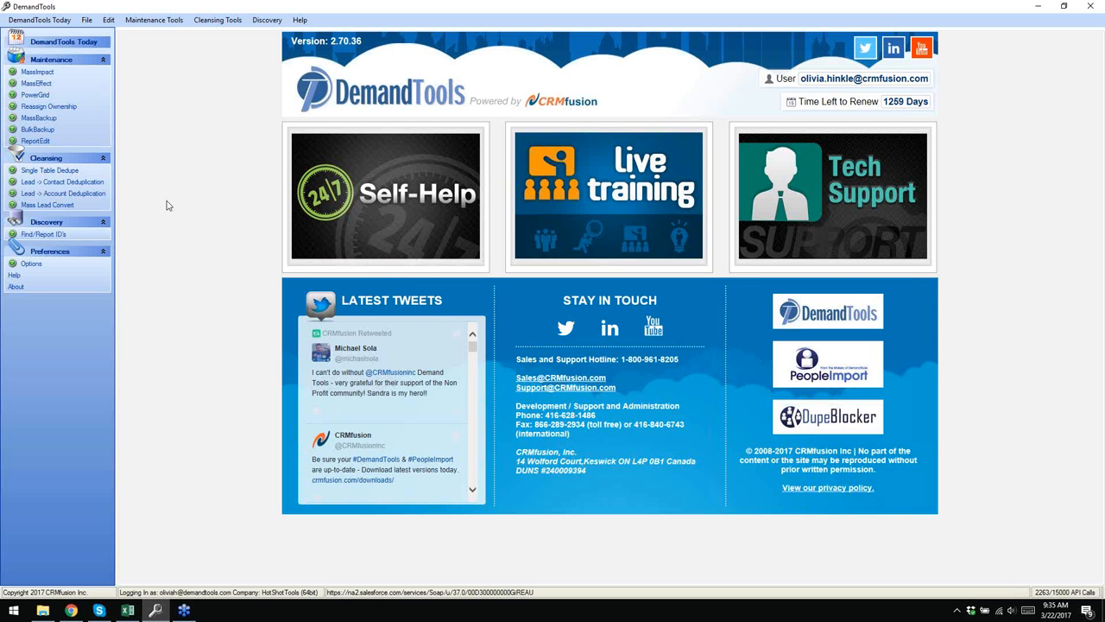
pyautogui.click(36, 95)
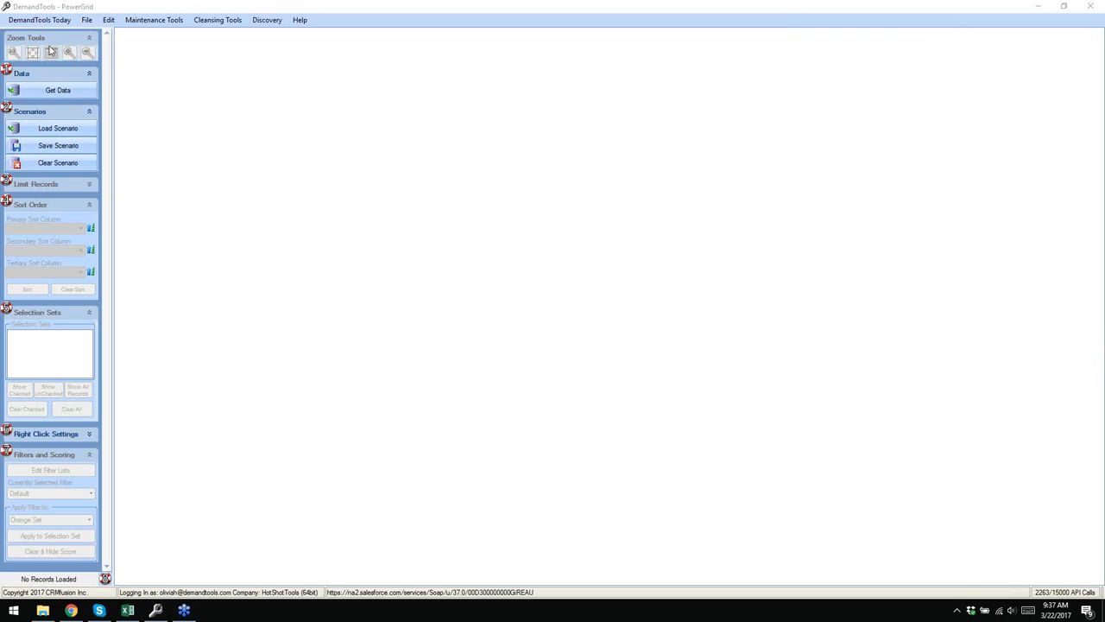
# - Start a Get Data download and choose Lead as the Salesforce object to load its fields
pyautogui.click(48, 90)
pyautogui.moveTo(390, 86); pyautogui.dragTo(533, 85)
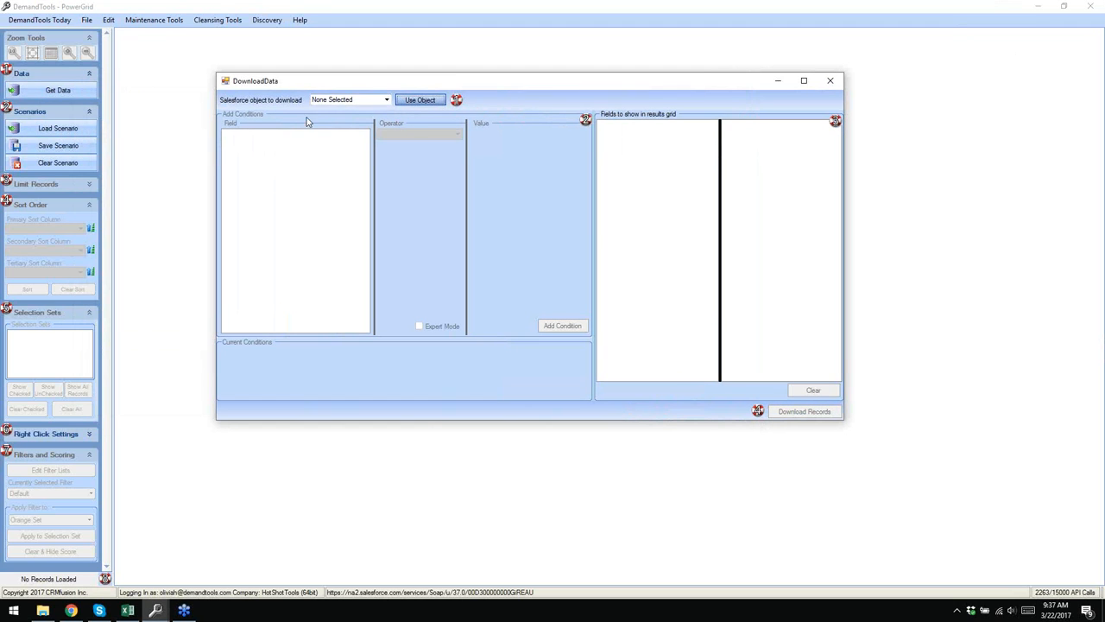
pyautogui.click(388, 100)
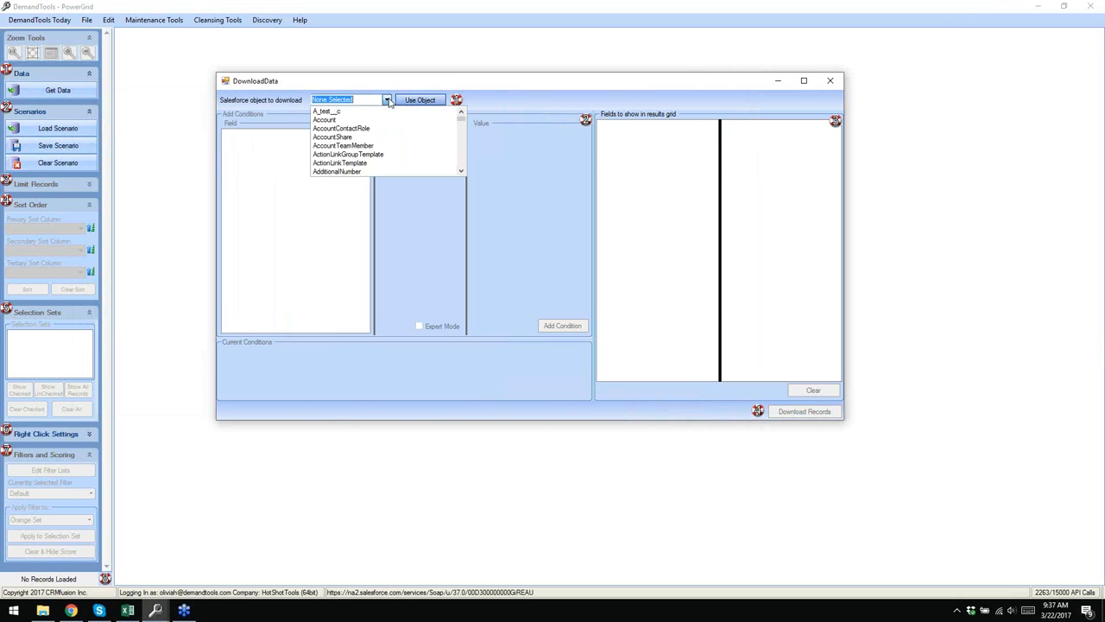
pyautogui.write('Lead')
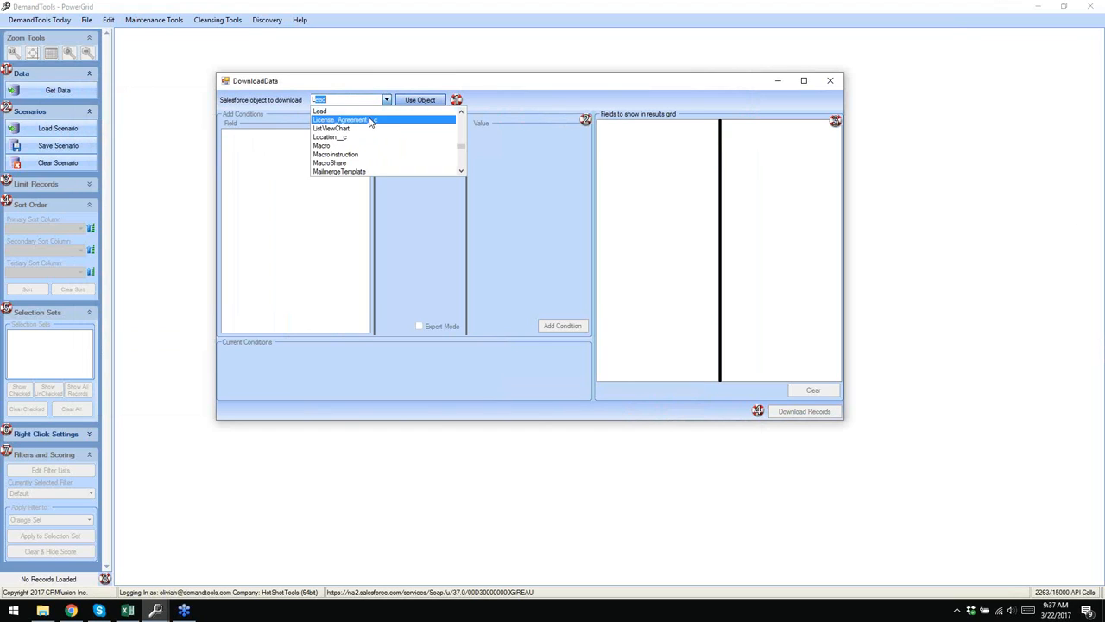
pyautogui.click(375, 112)
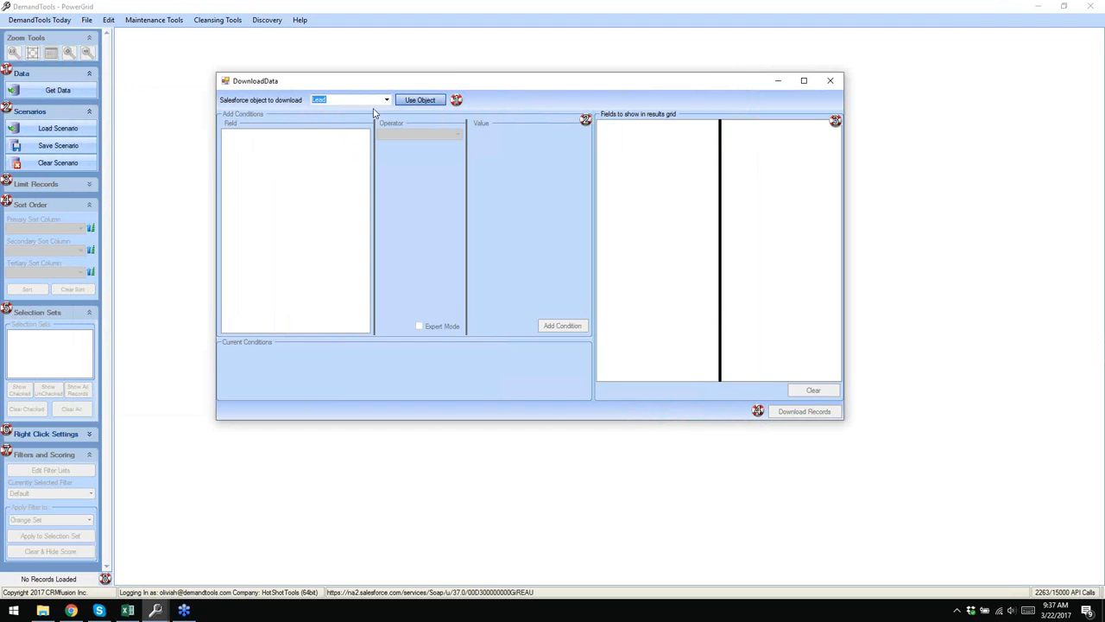
pyautogui.click(421, 100)
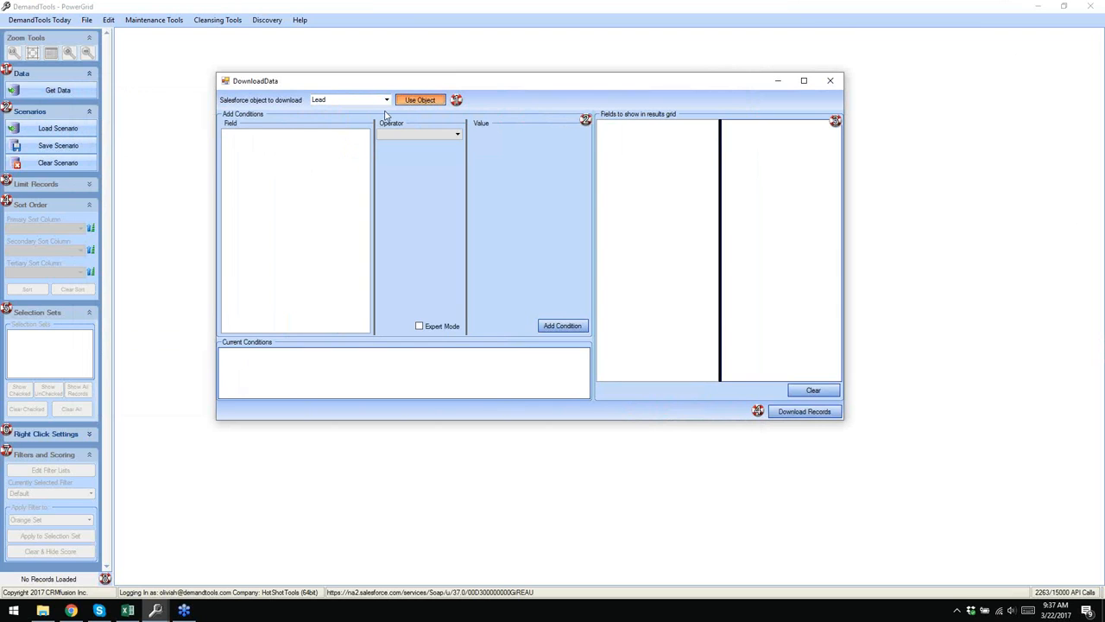
pyautogui.click(387, 100)
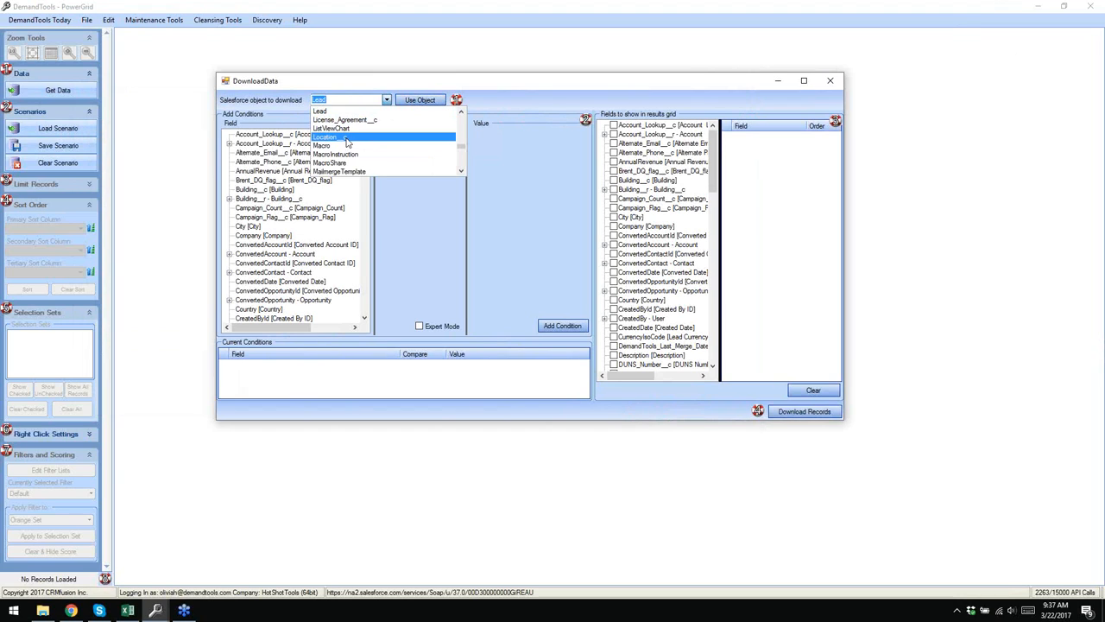
pyautogui.click(395, 84)
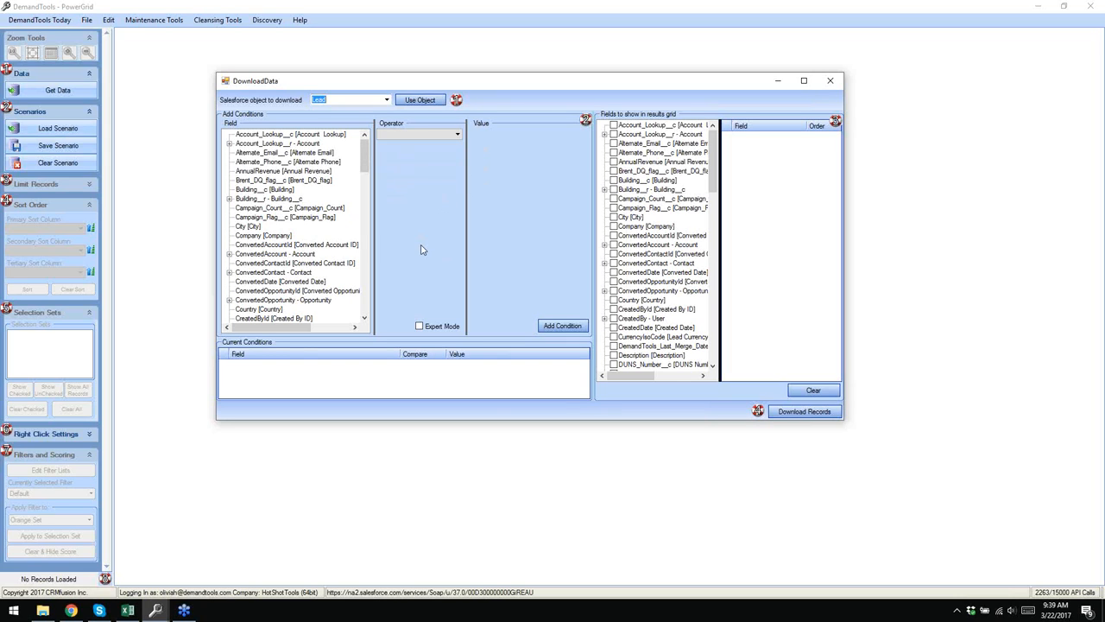
pyautogui.moveTo(367, 158); pyautogui.dragTo(363, 210)
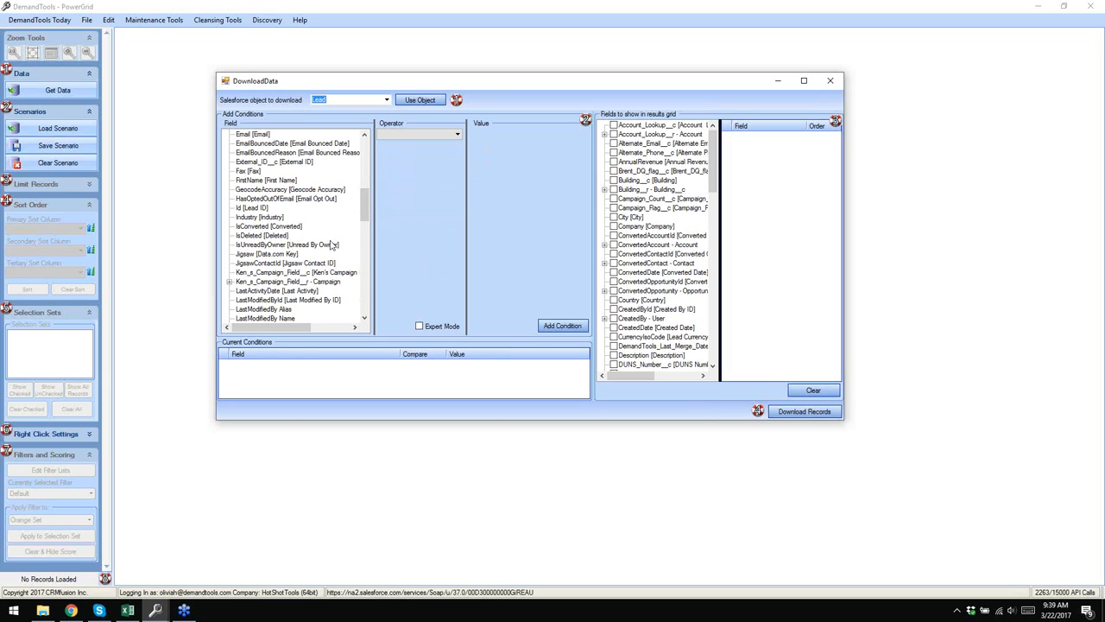
pyautogui.click(252, 208)
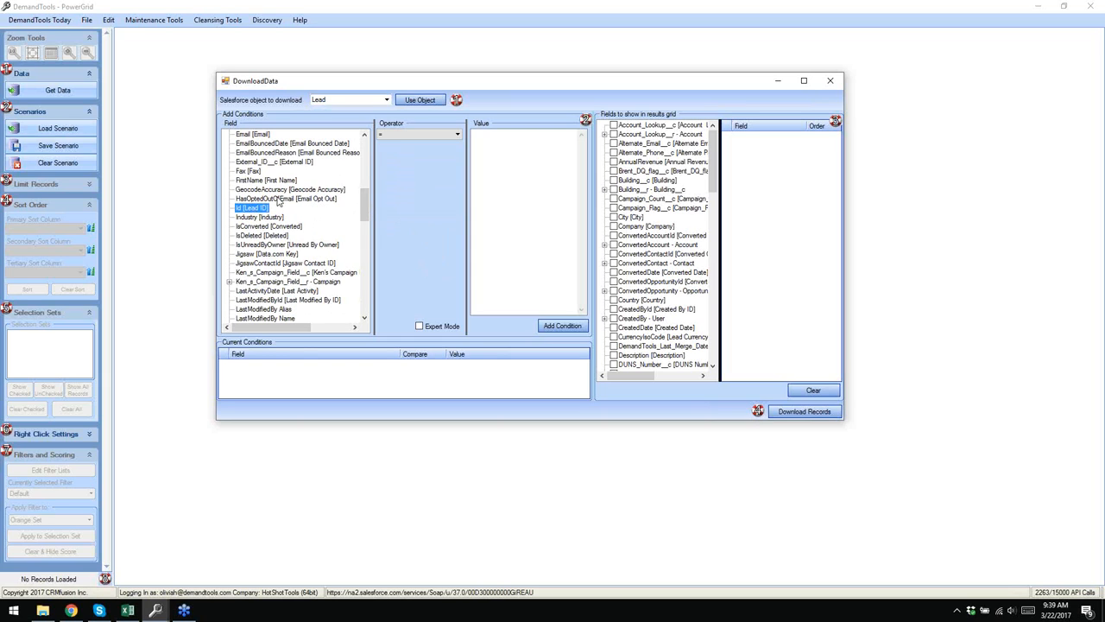
pyautogui.click(442, 134)
pyautogui.click(393, 153)
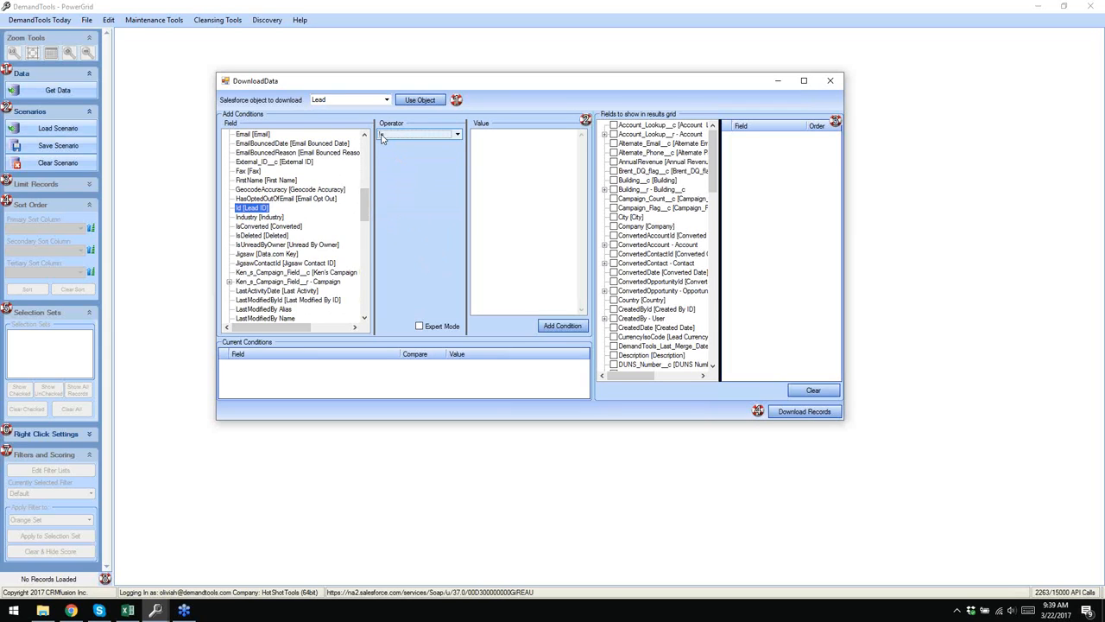
pyautogui.click(519, 156)
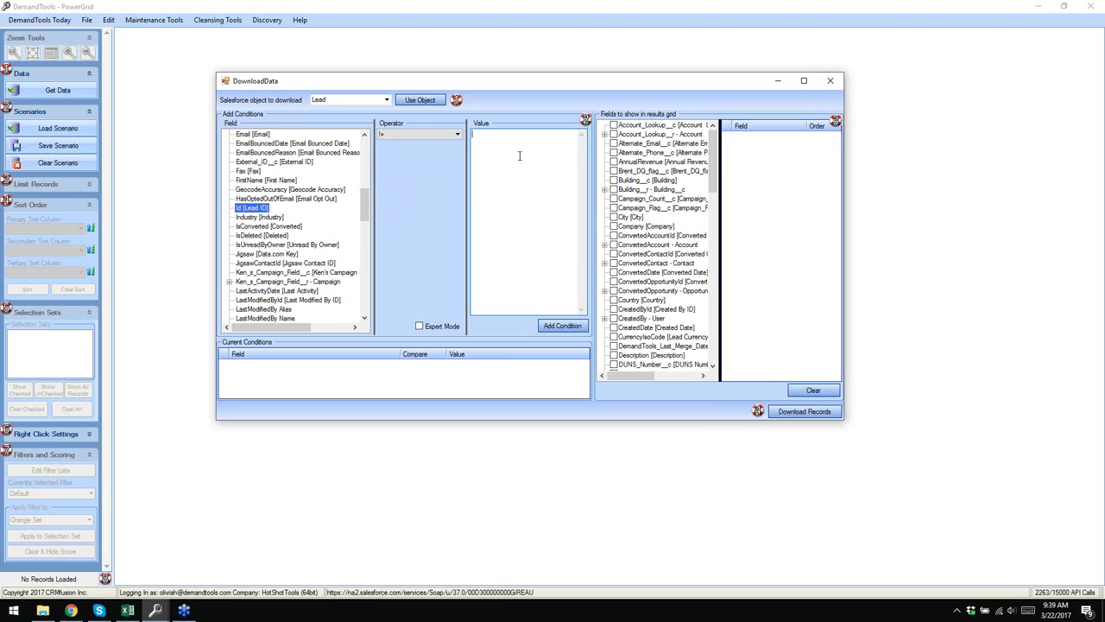
pyautogui.click(560, 328)
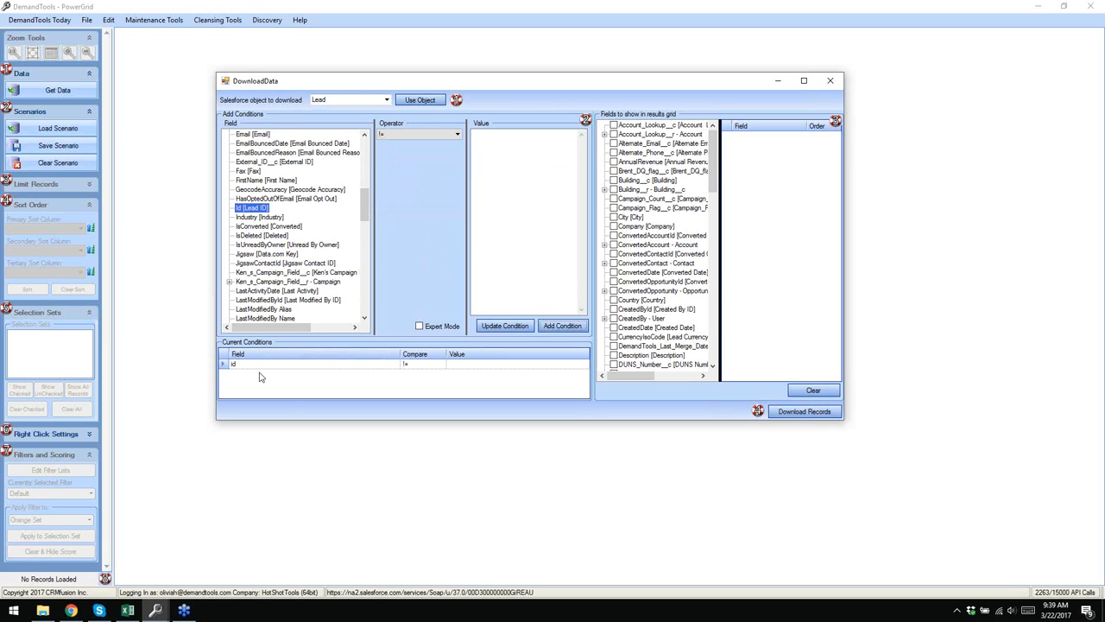
pyautogui.click(222, 367)
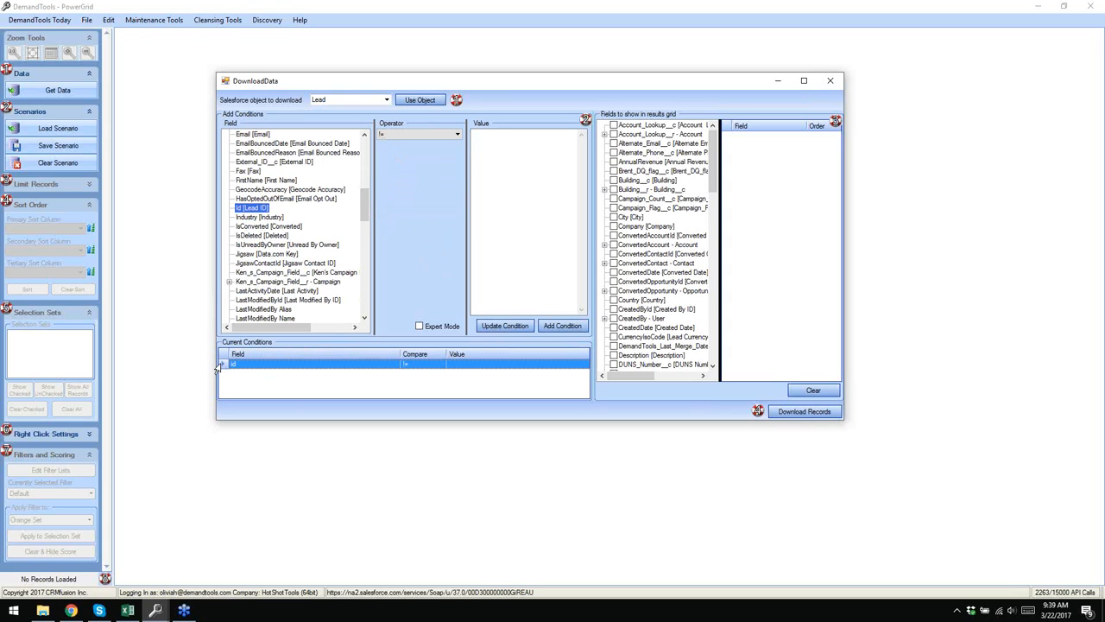
pyautogui.press('Delete')
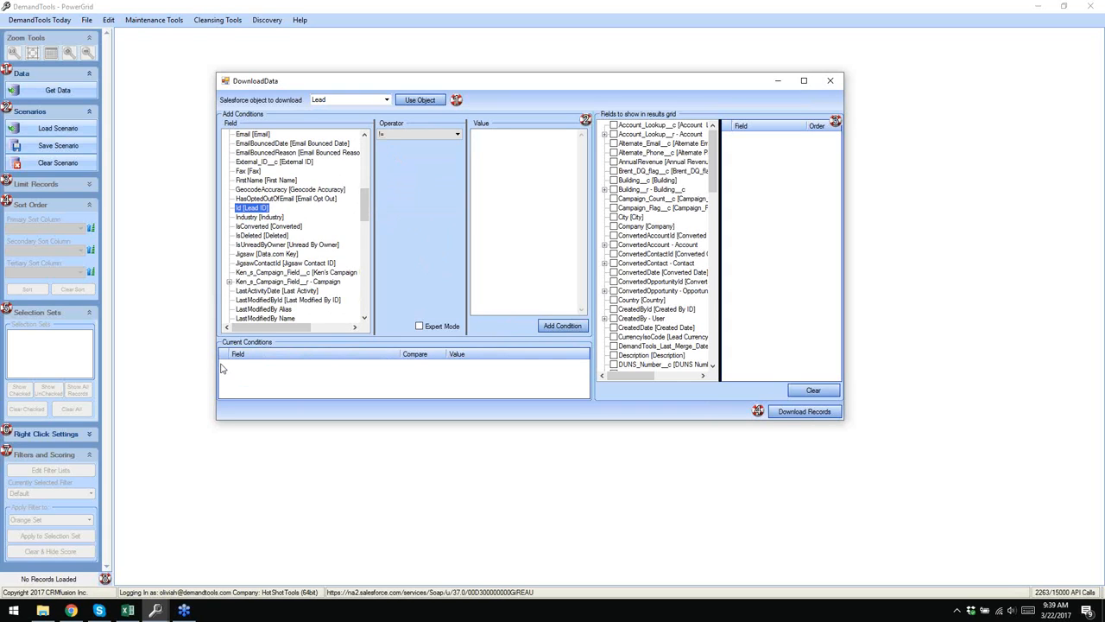
pyautogui.moveTo(366, 207); pyautogui.dragTo(350, 287)
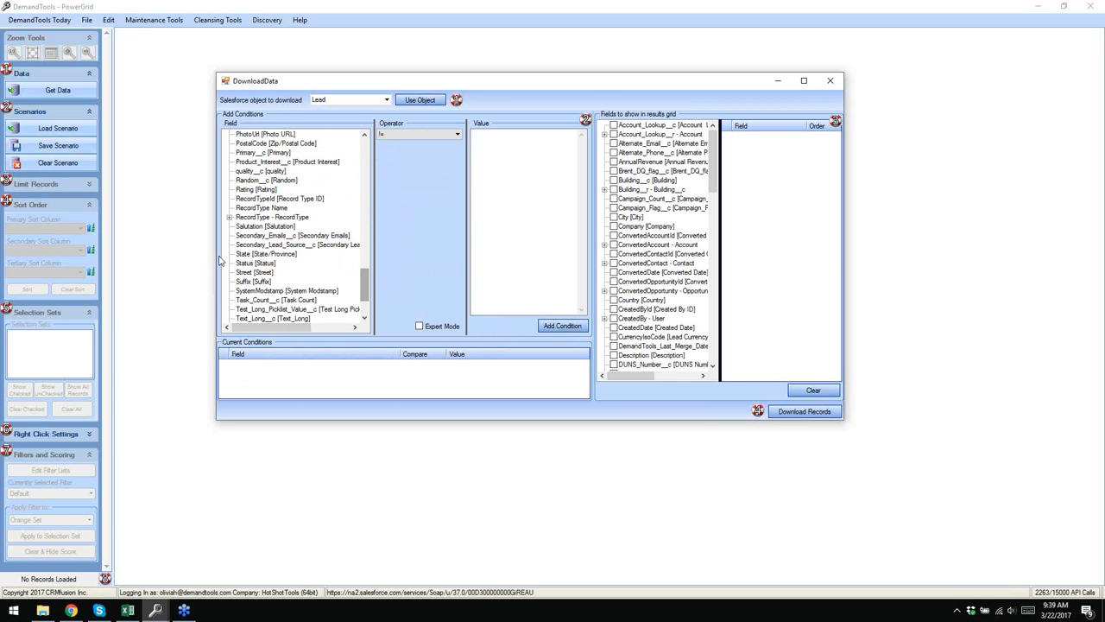
# - Add the download condition State = oh,ohio,az,co for Leads
pyautogui.click(263, 254)
pyautogui.click(403, 135)
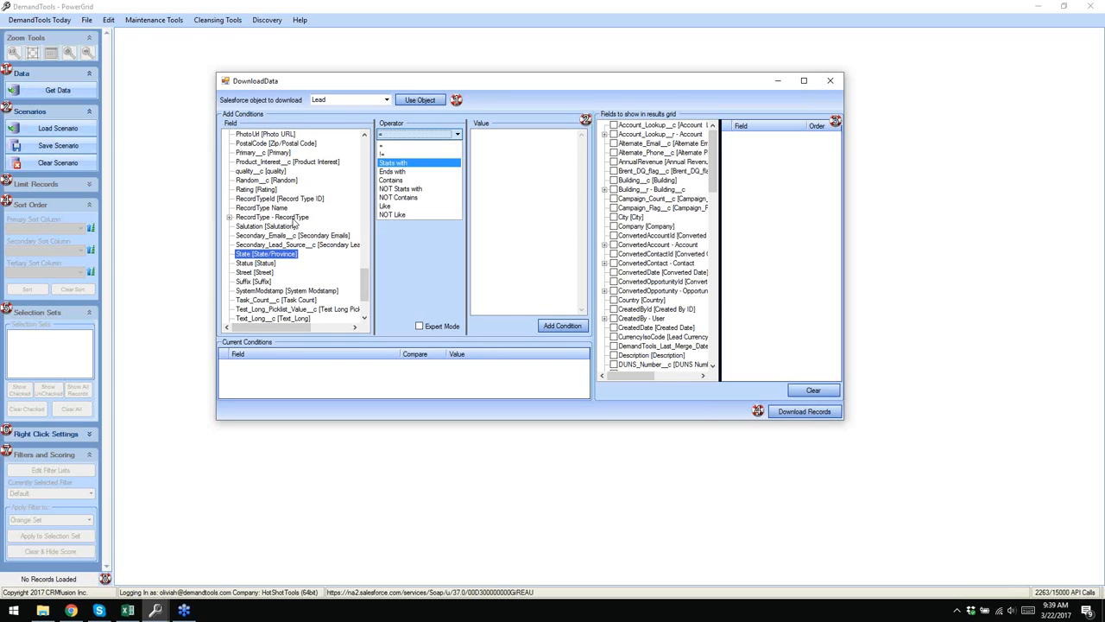
pyautogui.click(412, 147)
pyautogui.click(534, 167)
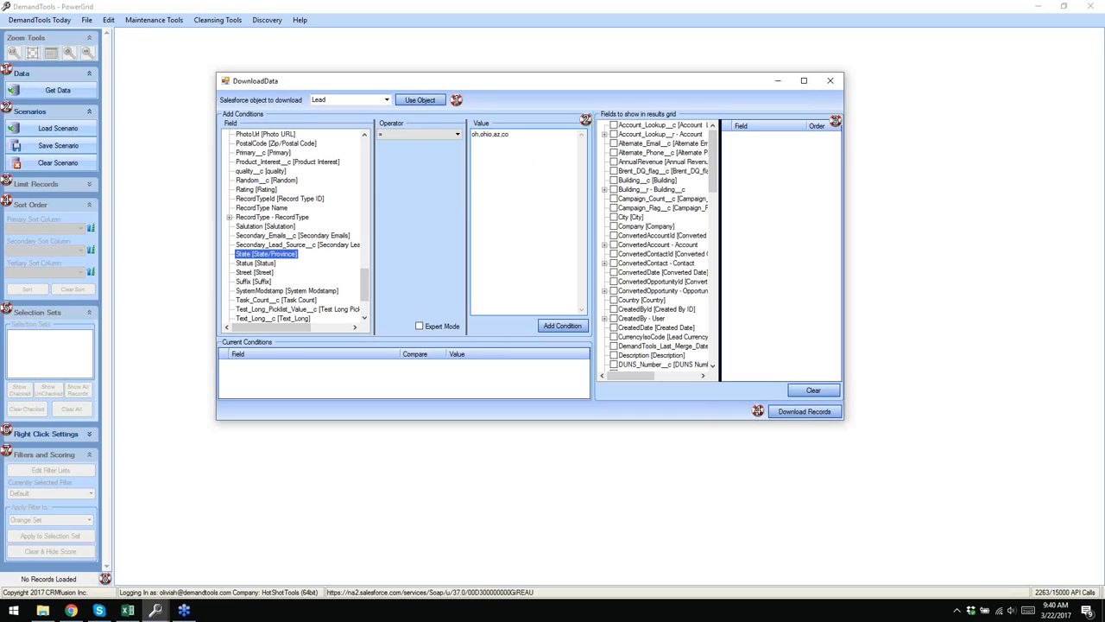
pyautogui.click(564, 326)
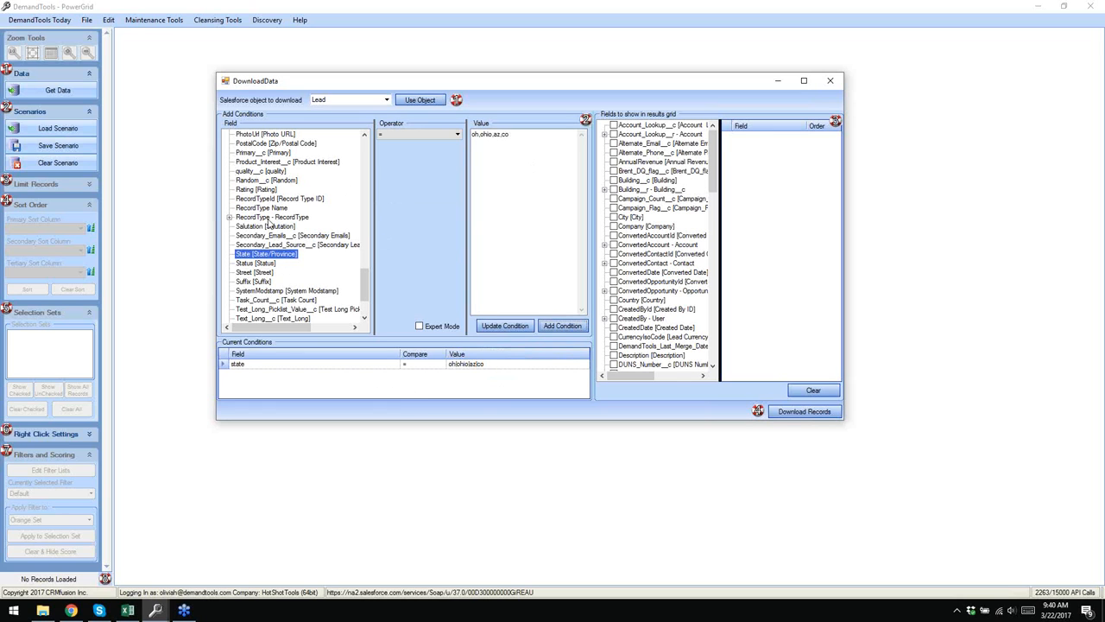
pyautogui.moveTo(364, 285); pyautogui.dragTo(371, 166)
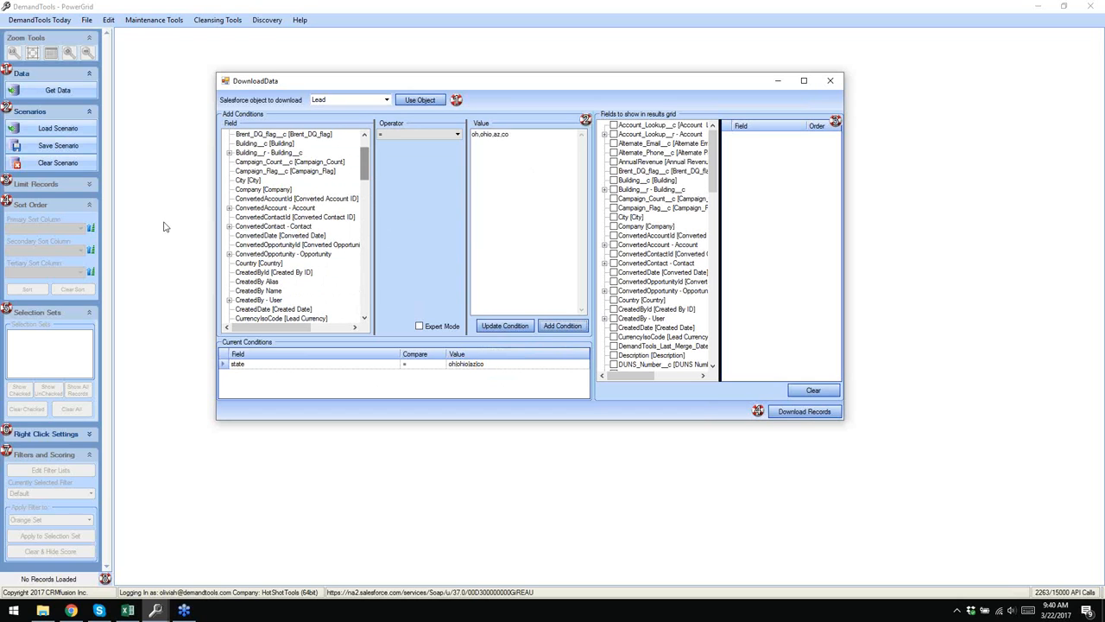
# - Add a City = cleveland,mesa,boulder condition and turn on Expert Mode to show OR groups
pyautogui.click(241, 181)
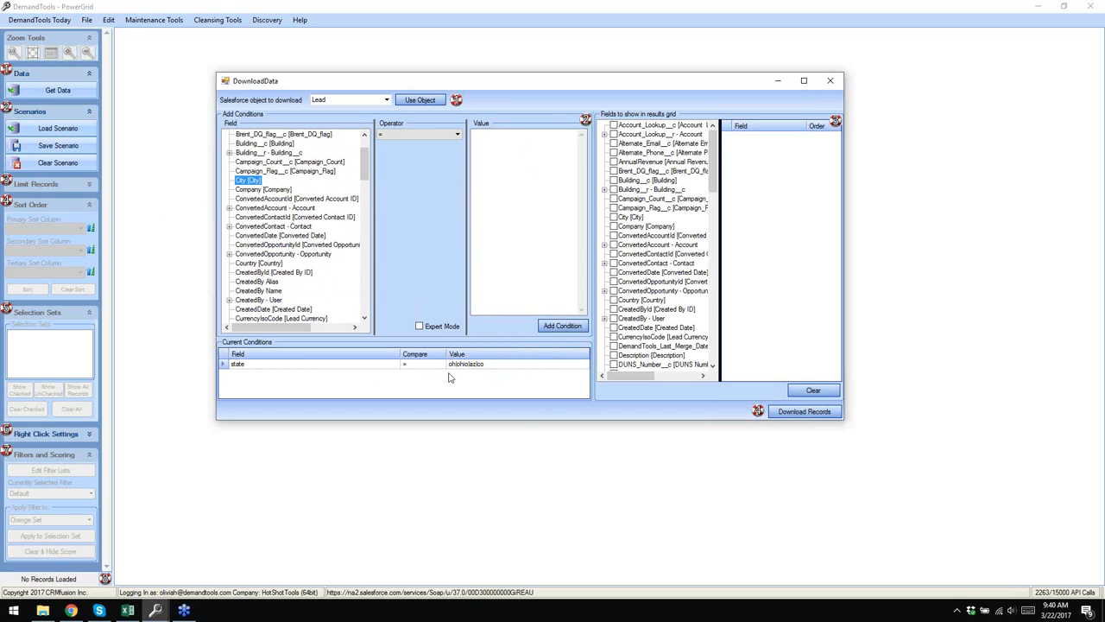
pyautogui.click(494, 160)
pyautogui.write('clec')
pyautogui.write('elandm')
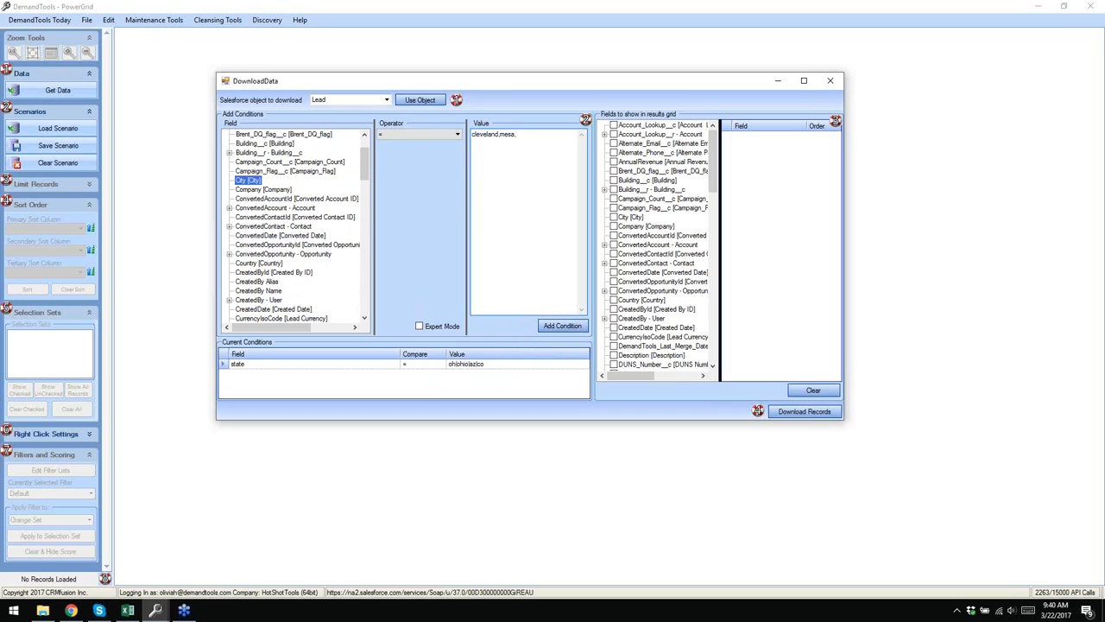
pyautogui.write('ouk')
pyautogui.click(562, 327)
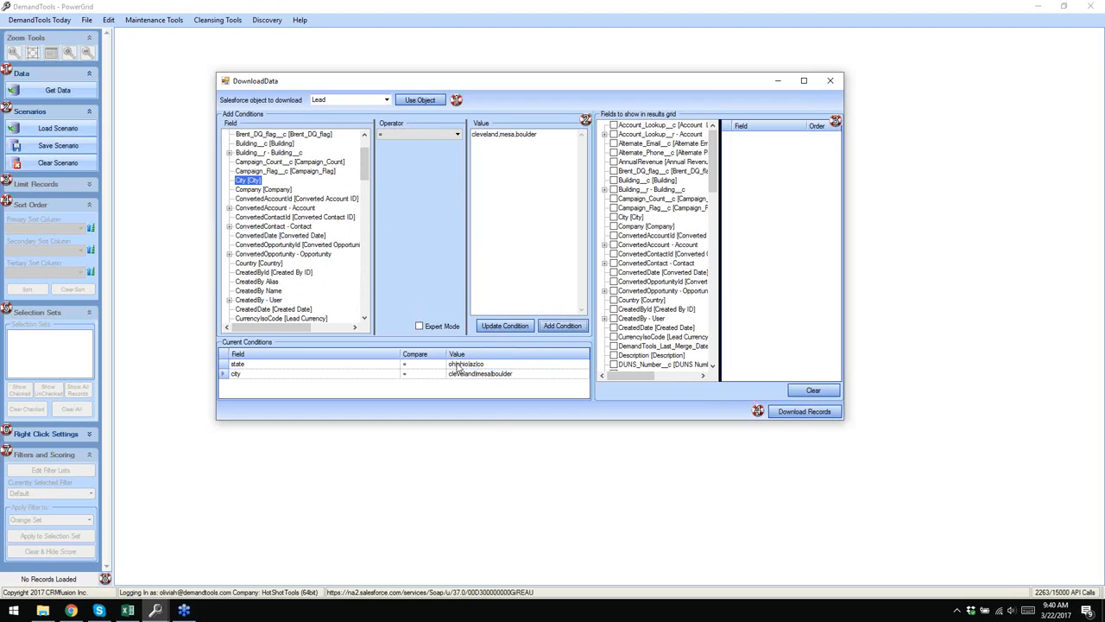
pyautogui.click(419, 326)
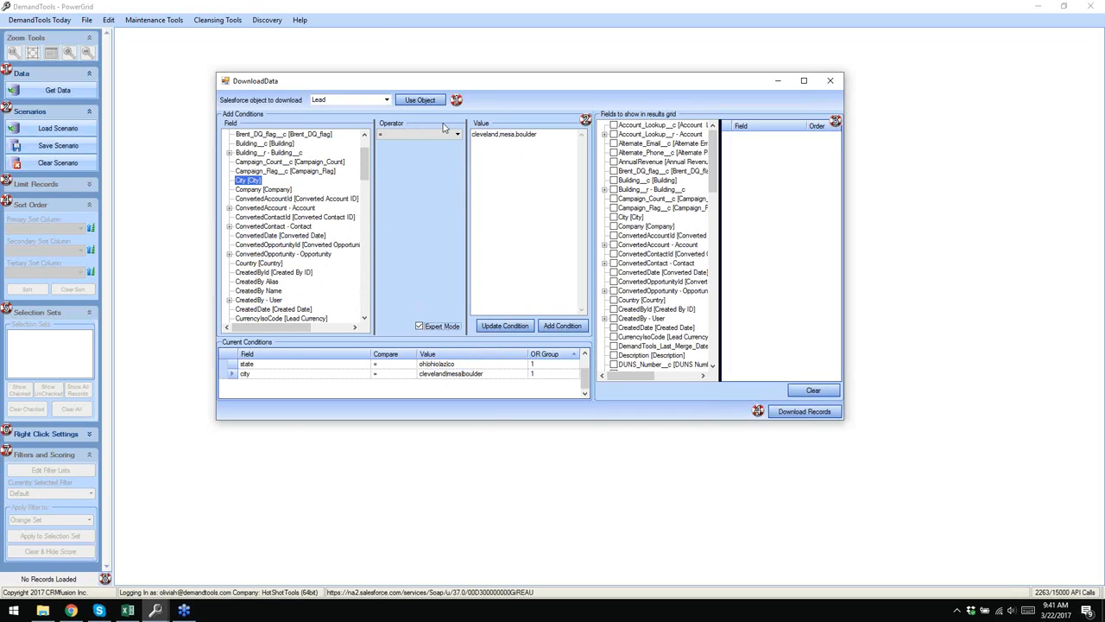
pyautogui.click(265, 11)
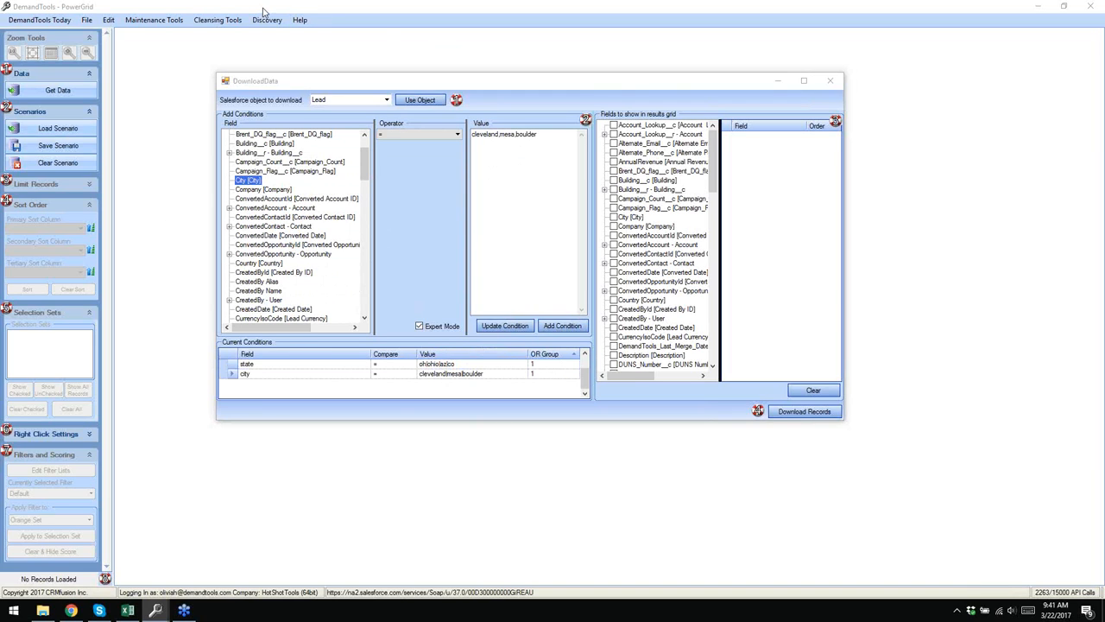
# - Move the state condition into OR group 2
pyautogui.click(541, 365)
pyautogui.click(555, 366)
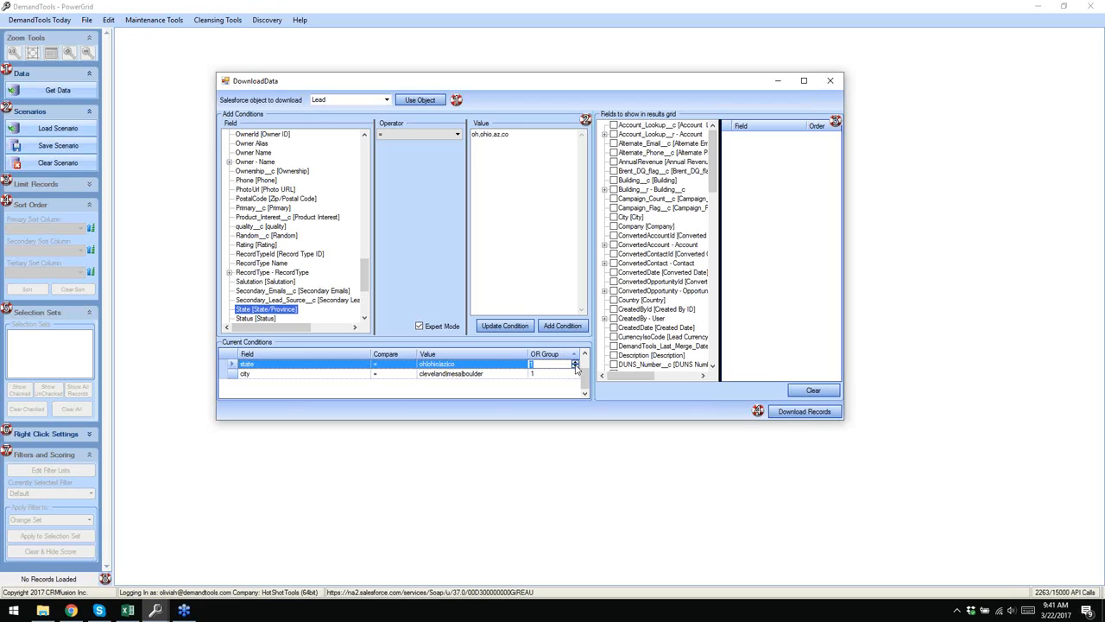
pyautogui.write('2')
pyautogui.press('Return')
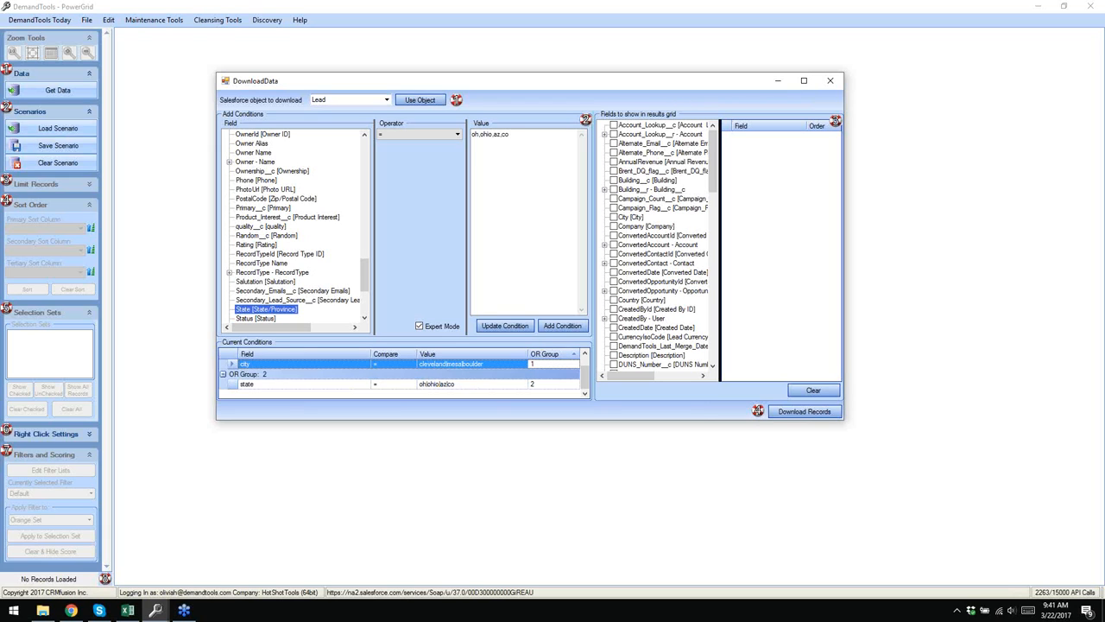
pyautogui.scroll(-1, 544, 375)
# - Turn Expert Mode off and delete the city condition, leaving only the state condition
pyautogui.click(420, 327)
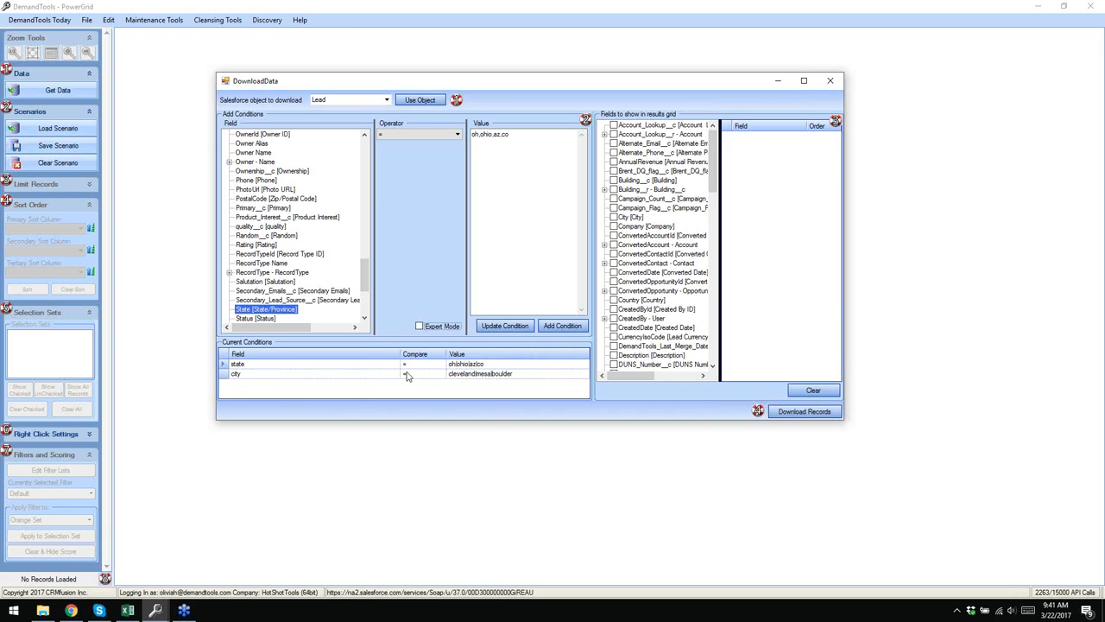
pyautogui.click(223, 374)
pyautogui.press('Delete')
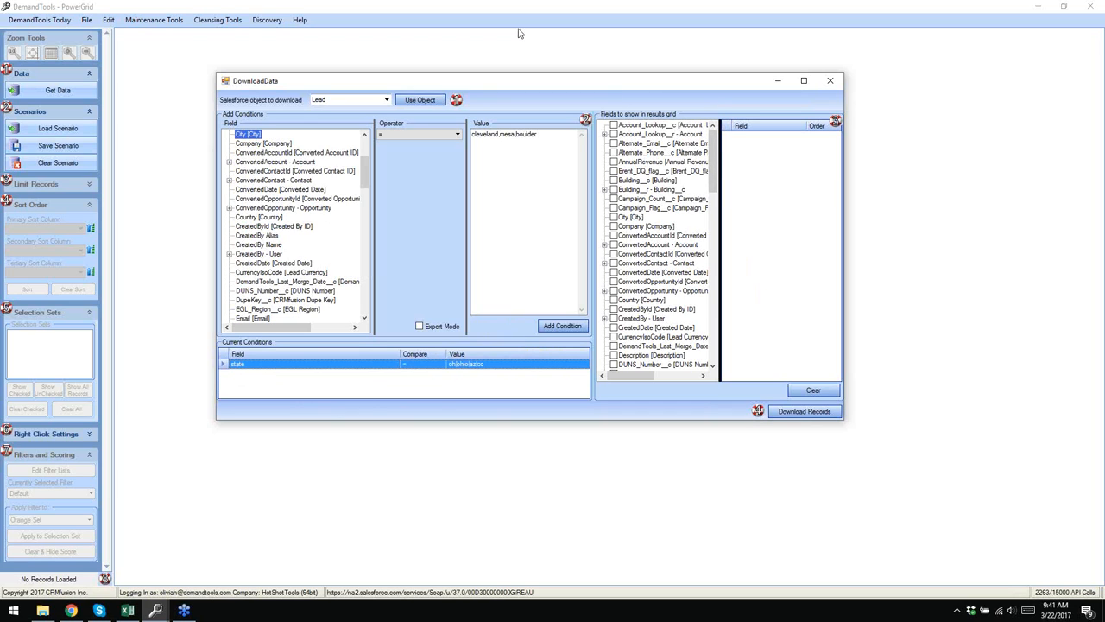
pyautogui.click(264, 9)
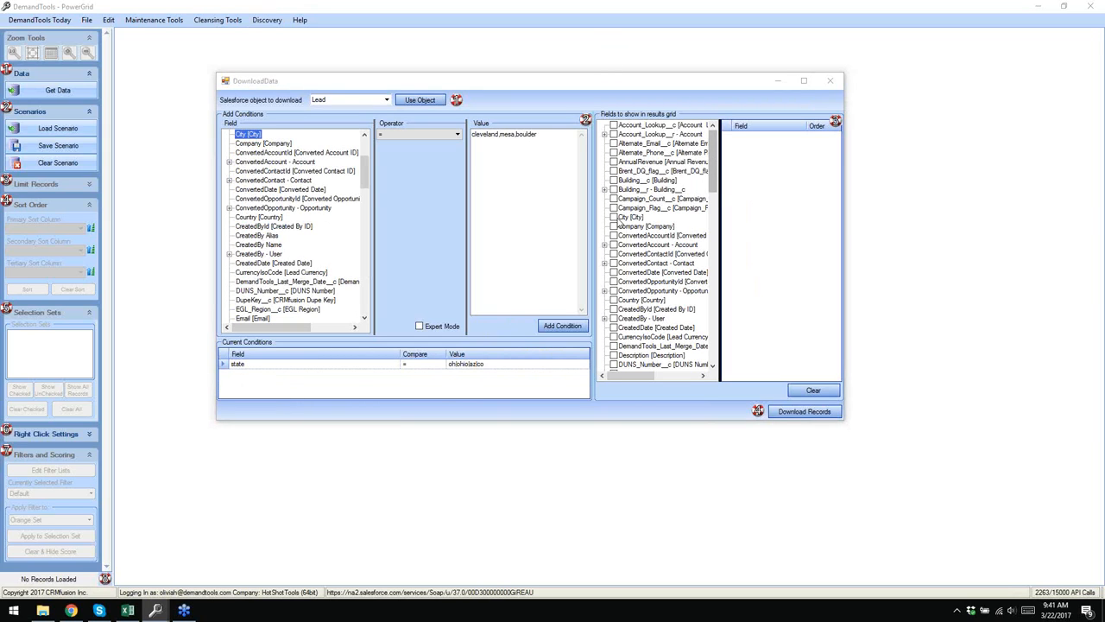
# - Check City, Company, Email, FirstName, LastName, Phone and PostalCode as result fields
pyautogui.click(614, 217)
pyautogui.click(614, 227)
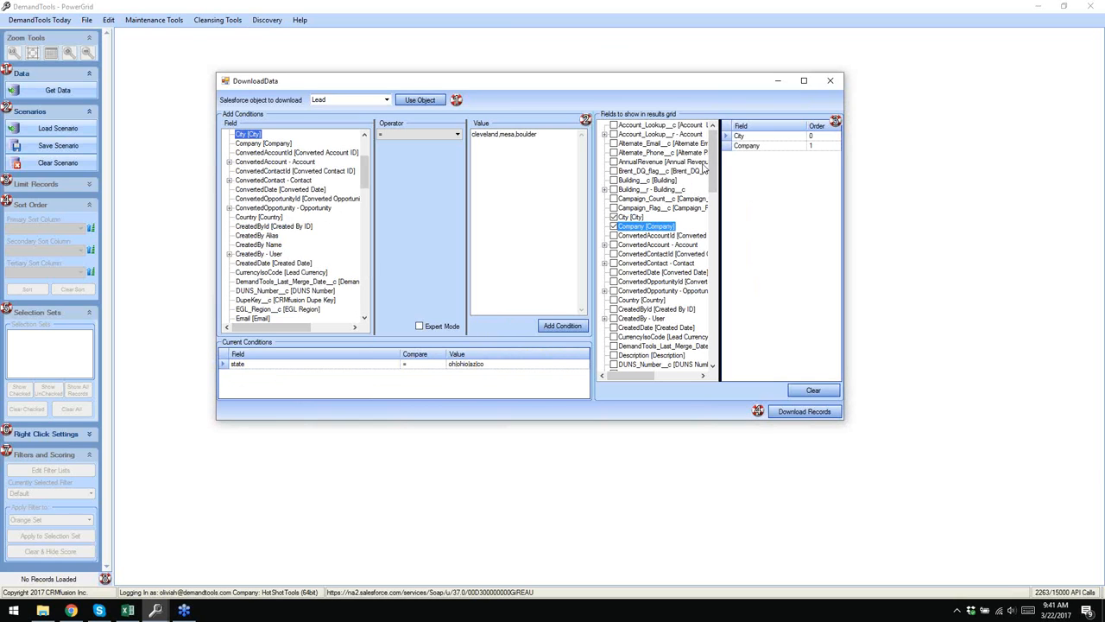
pyautogui.scroll(-4, 710, 164)
pyautogui.click(614, 282)
pyautogui.scroll(-2, 622, 283)
pyautogui.click(615, 273)
pyautogui.scroll(-4, 656, 262)
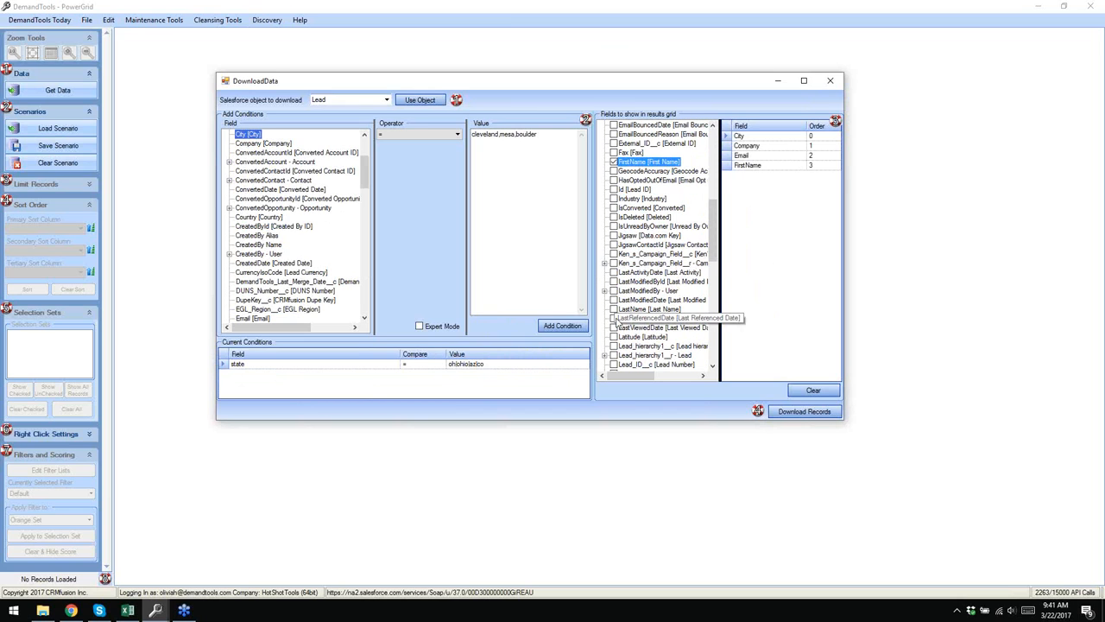
pyautogui.click(614, 309)
pyautogui.scroll(-2, 682, 238)
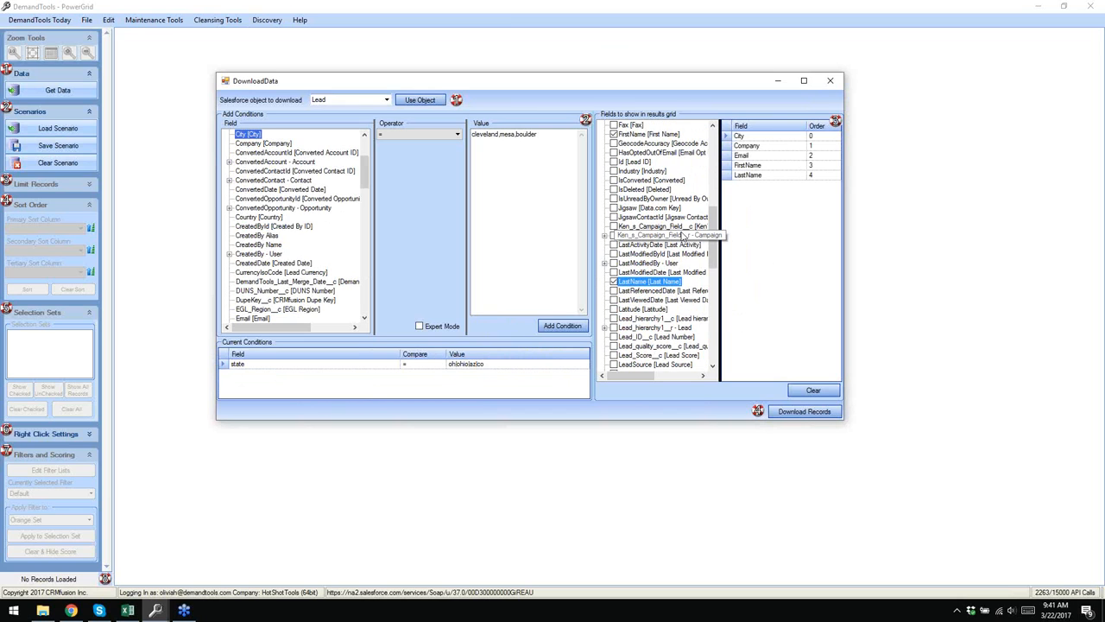
pyautogui.scroll(-5, 682, 238)
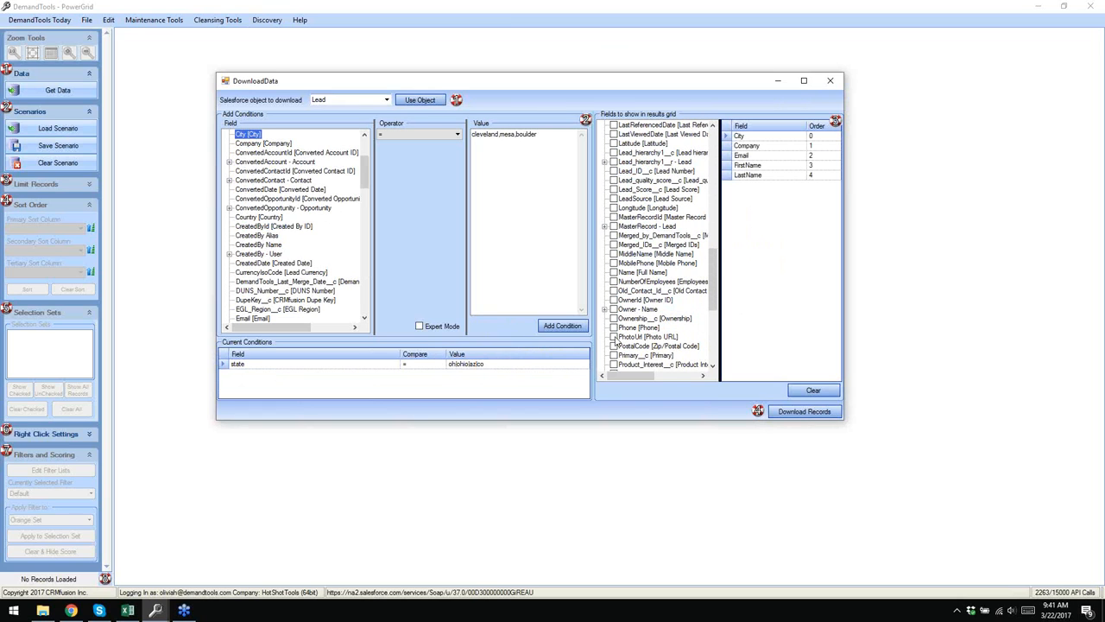
pyautogui.click(614, 328)
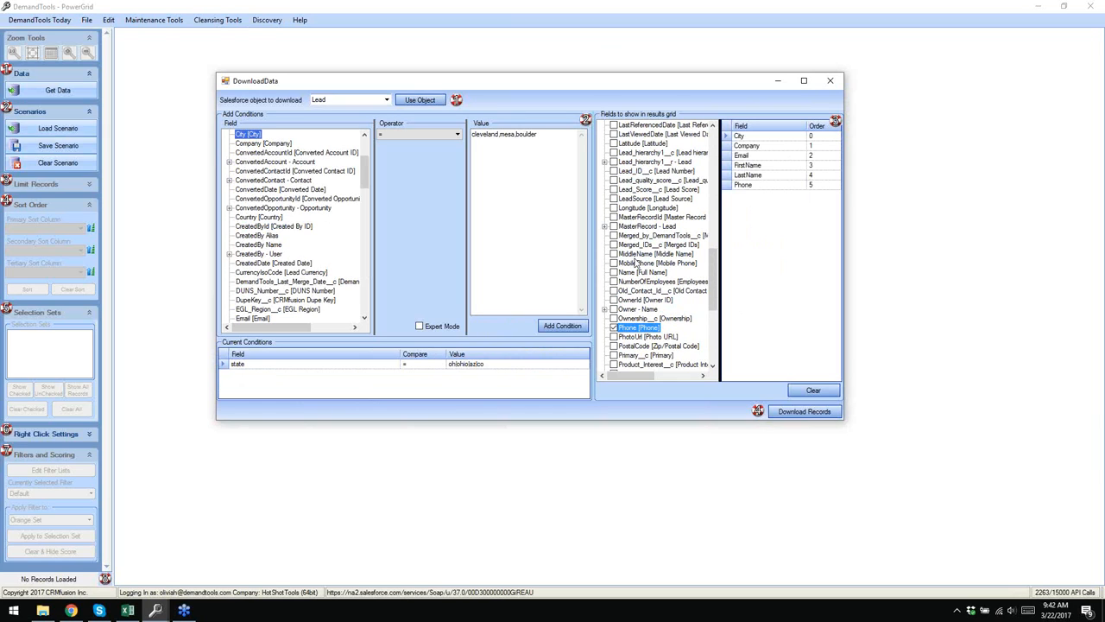
pyautogui.click(614, 345)
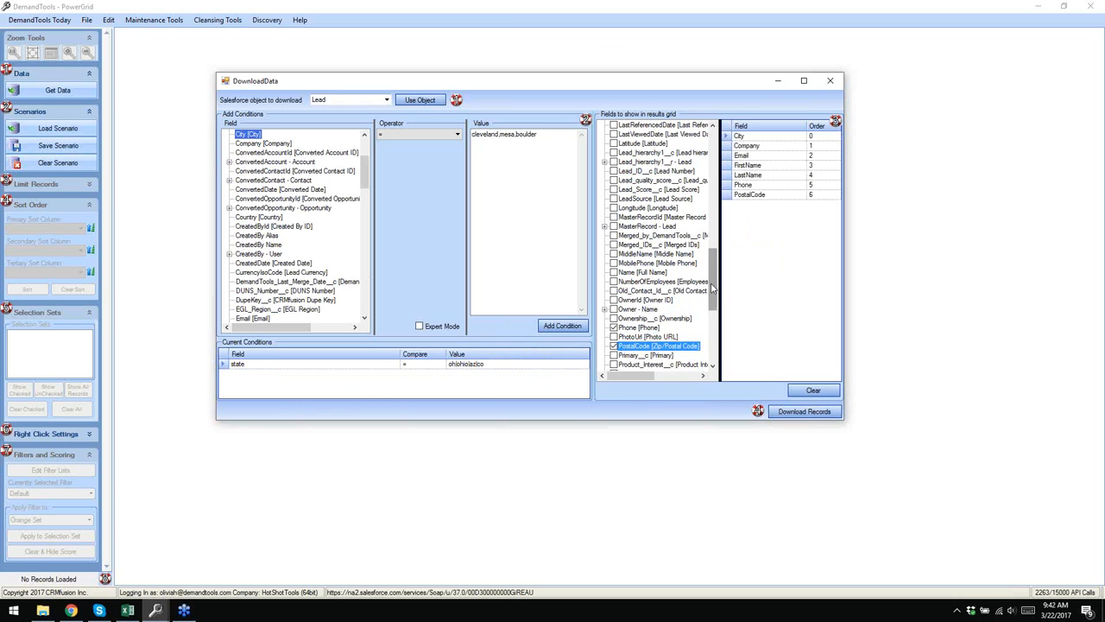
# - Also check State, Street, Title and Website as result fields
pyautogui.scroll(6, 712, 285)
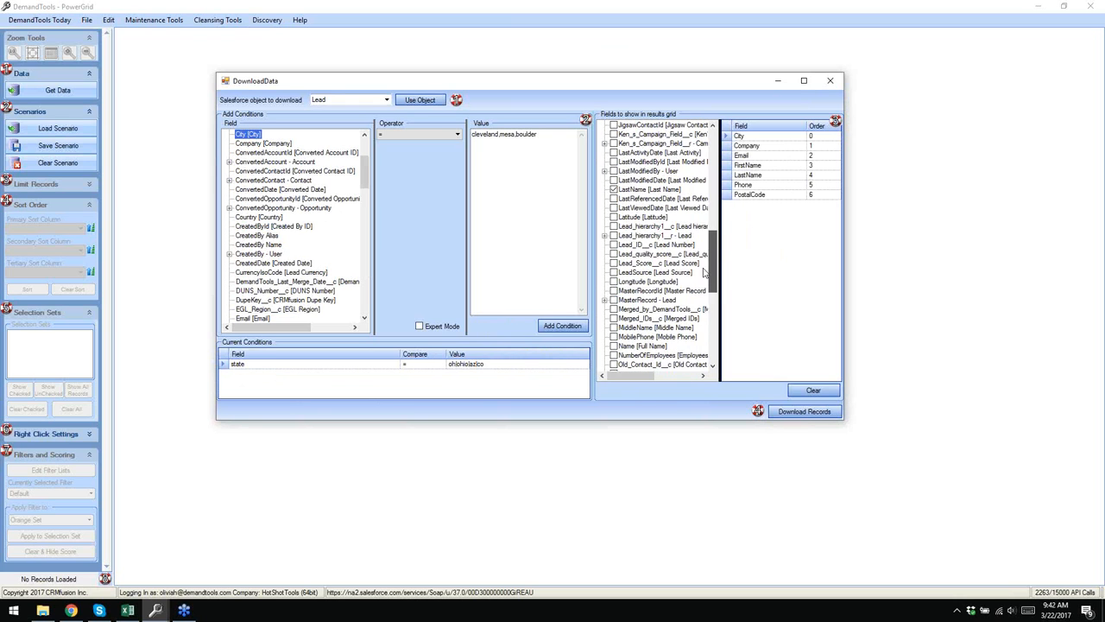
pyautogui.scroll(-7, 704, 273)
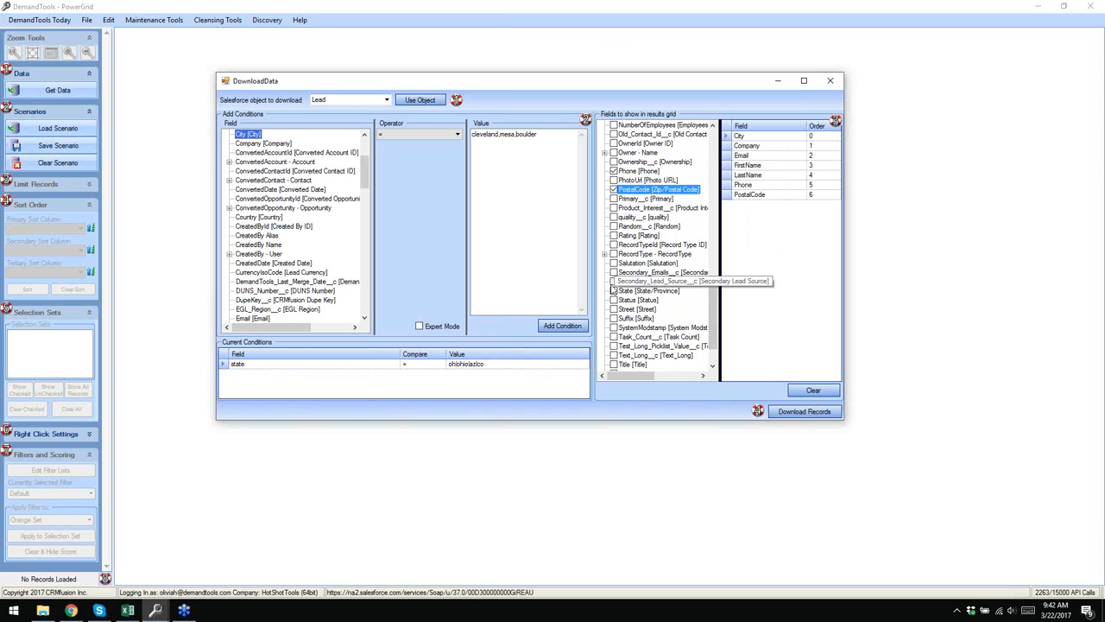
pyautogui.click(613, 290)
pyautogui.click(614, 309)
pyautogui.scroll(-2, 704, 327)
pyautogui.click(621, 320)
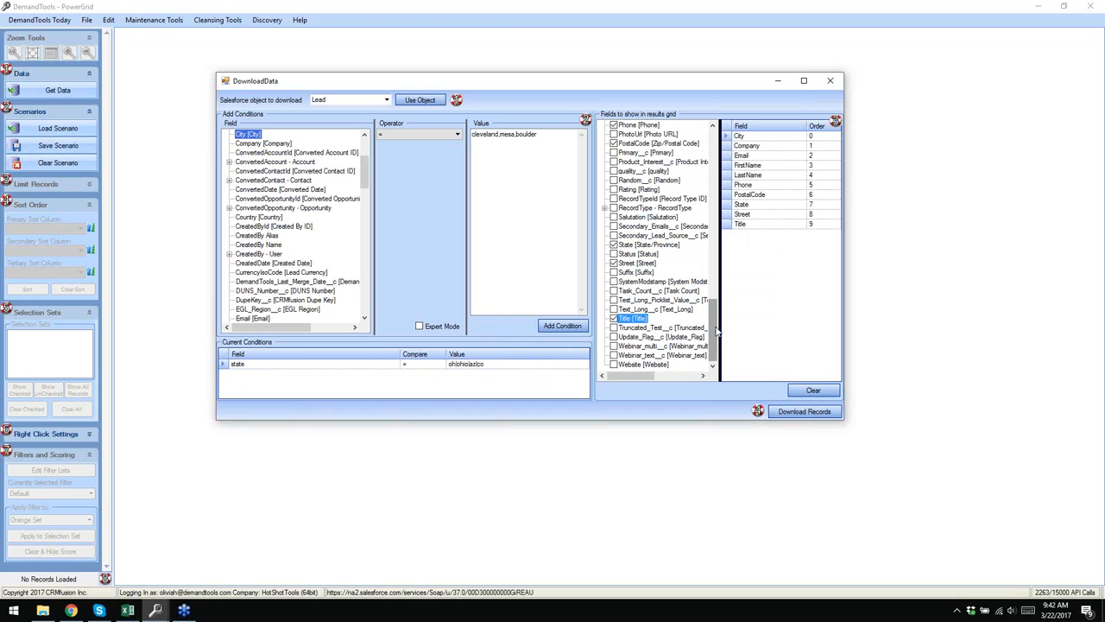
pyautogui.click(630, 364)
pyautogui.moveTo(713, 333); pyautogui.dragTo(714, 318)
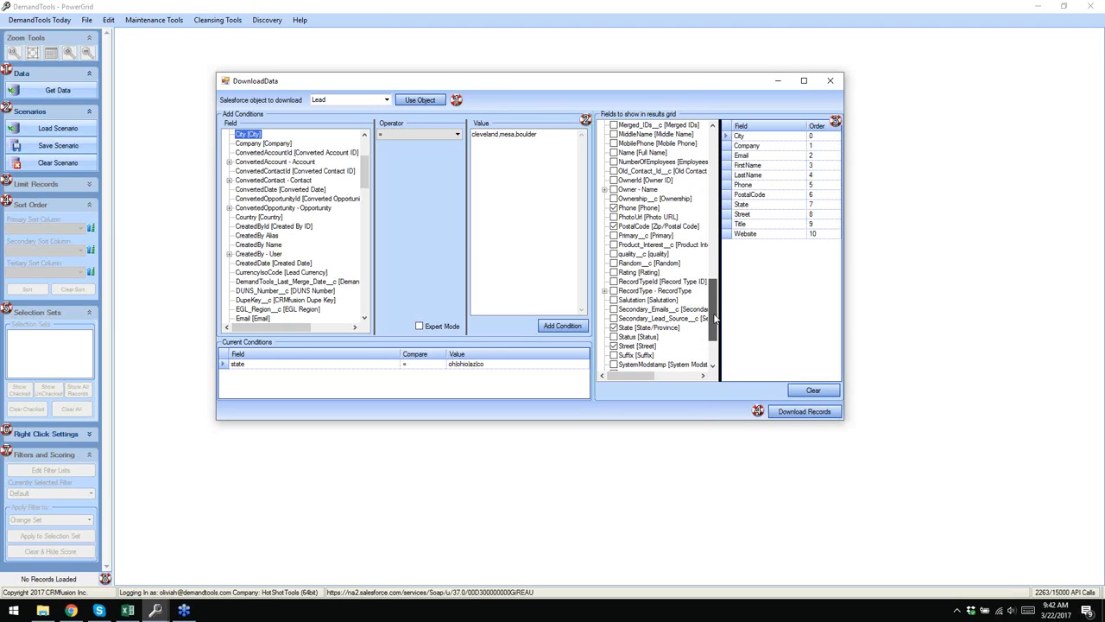
pyautogui.moveTo(714, 318); pyautogui.dragTo(704, 276)
# - Add LeadSource, OwnerId and the owner's Name to the result fields
pyautogui.click(616, 246)
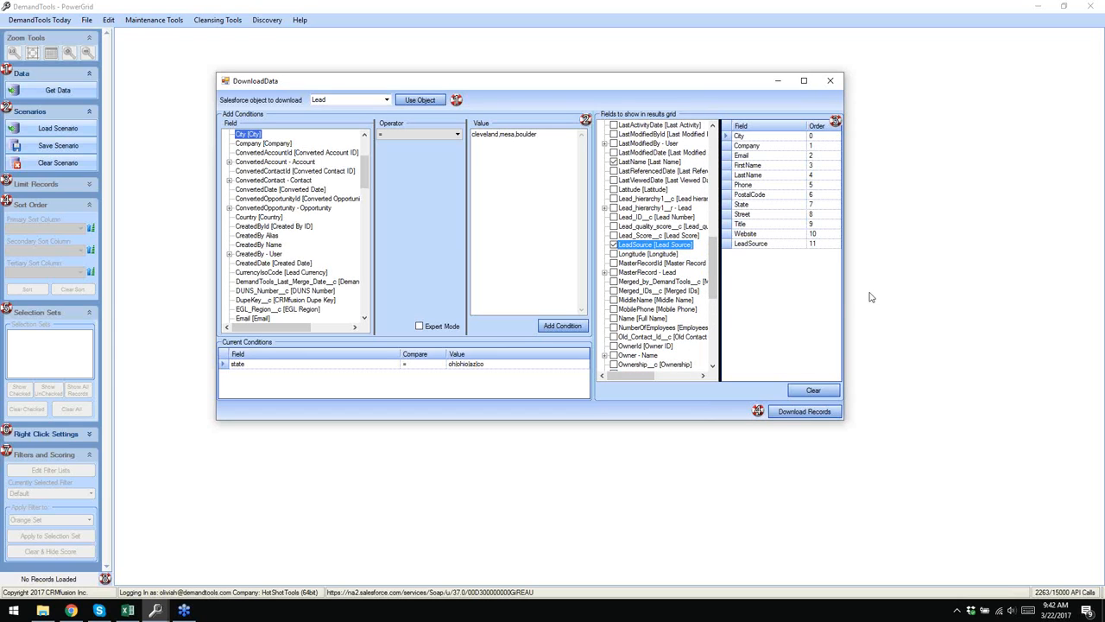
pyautogui.moveTo(713, 273); pyautogui.dragTo(713, 305)
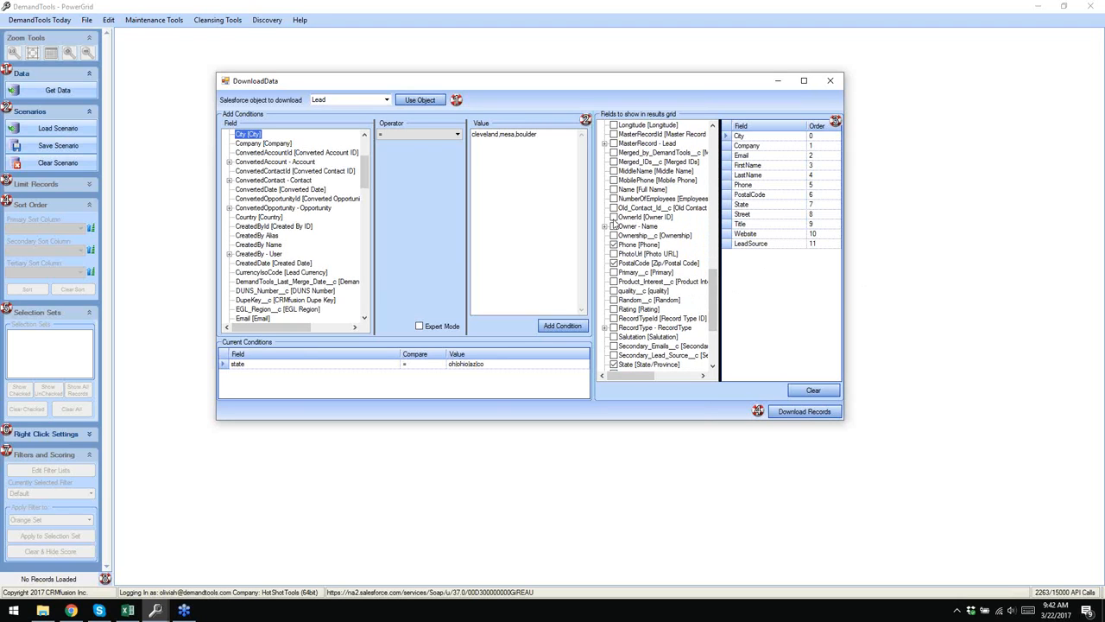
pyautogui.click(614, 217)
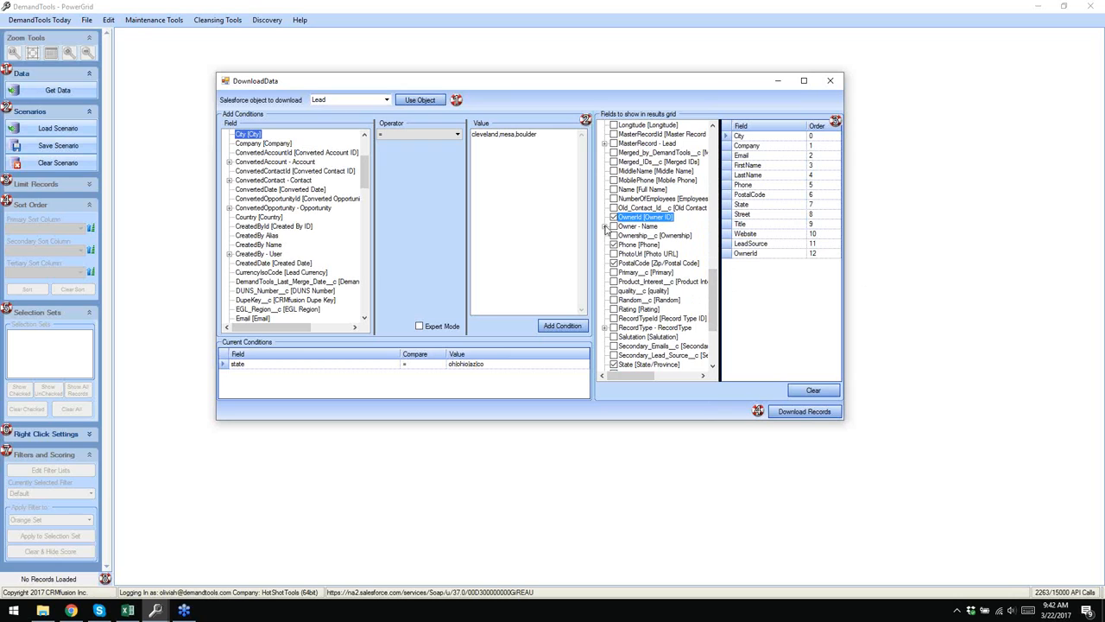
pyautogui.click(604, 226)
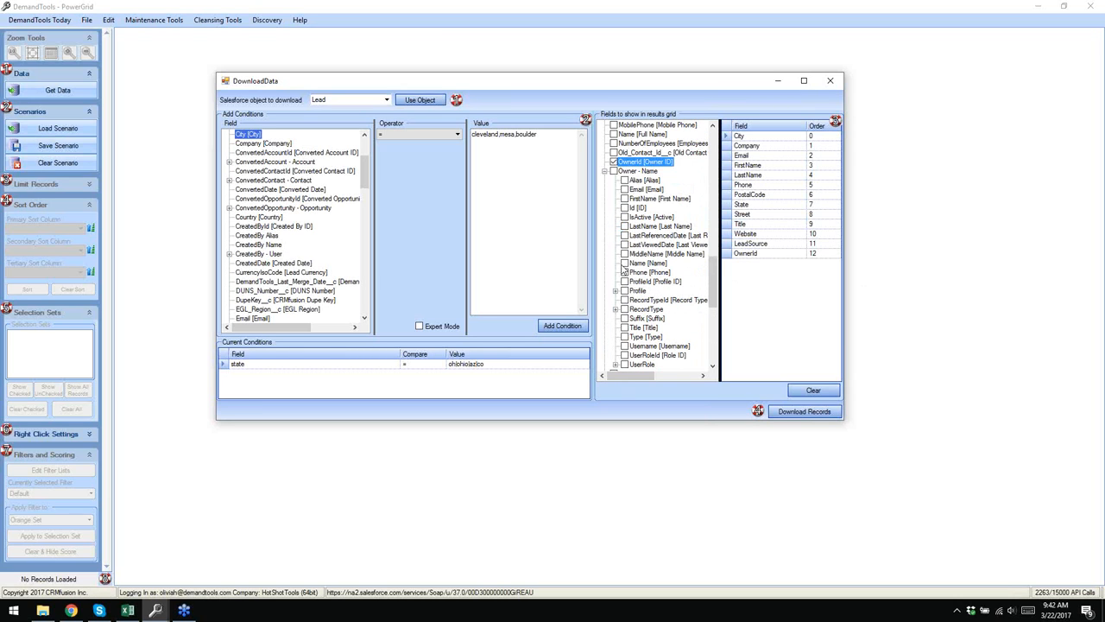
pyautogui.click(625, 263)
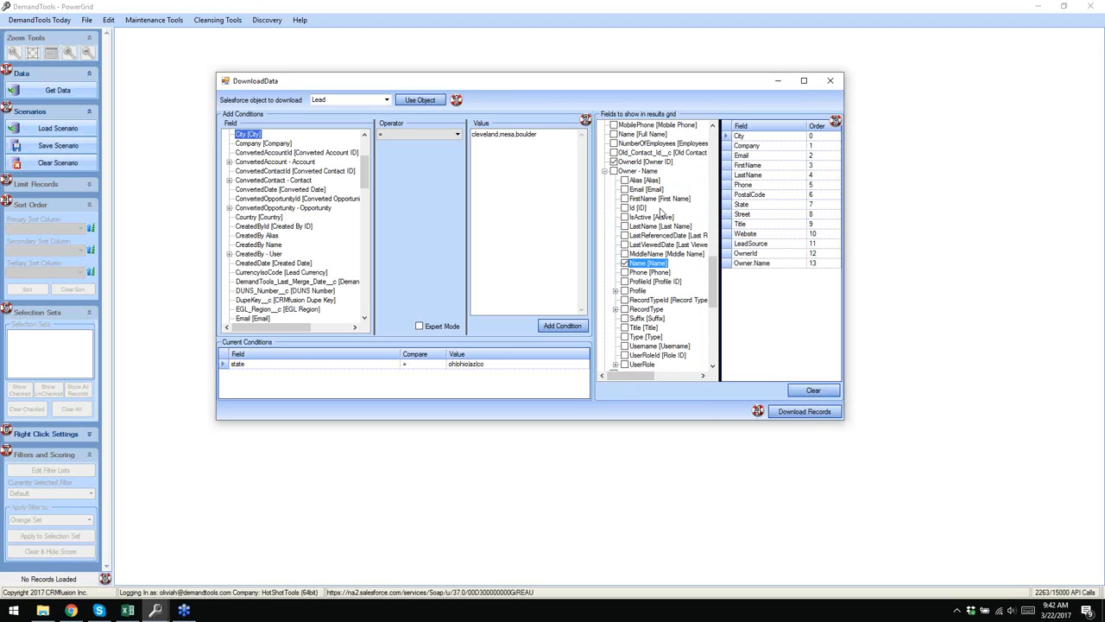
pyautogui.click(604, 170)
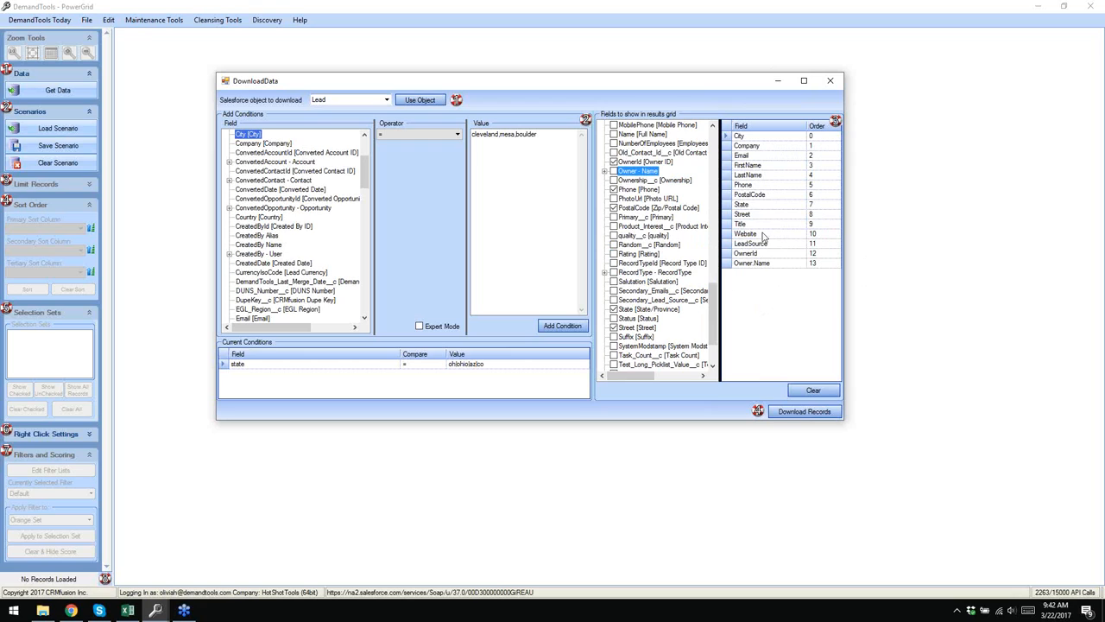
# - Reorder fields Company, names, Email, address, adding Country after PostalCode, then download the 2482 Leads
pyautogui.moveTo(768, 147)
pyautogui.mouseDown()
pyautogui.moveTo(760, 134)
pyautogui.moveTo(757, 166)
pyautogui.mouseUp()
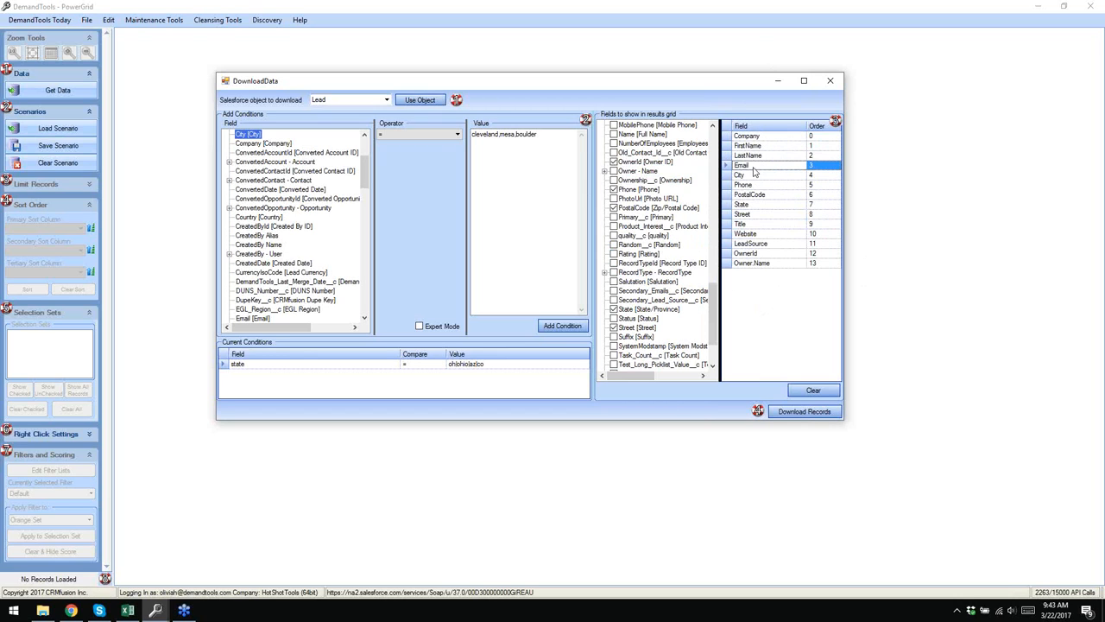
pyautogui.moveTo(751, 215)
pyautogui.mouseDown()
pyautogui.moveTo(755, 180)
pyautogui.moveTo(761, 209)
pyautogui.mouseUp()
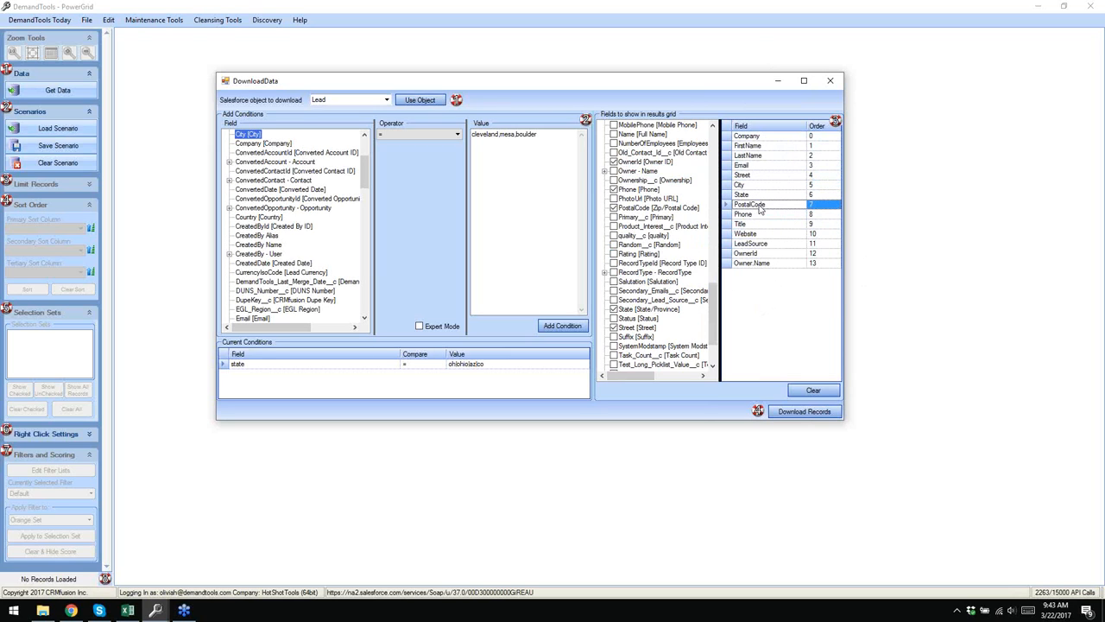
pyautogui.moveTo(716, 313); pyautogui.dragTo(720, 151)
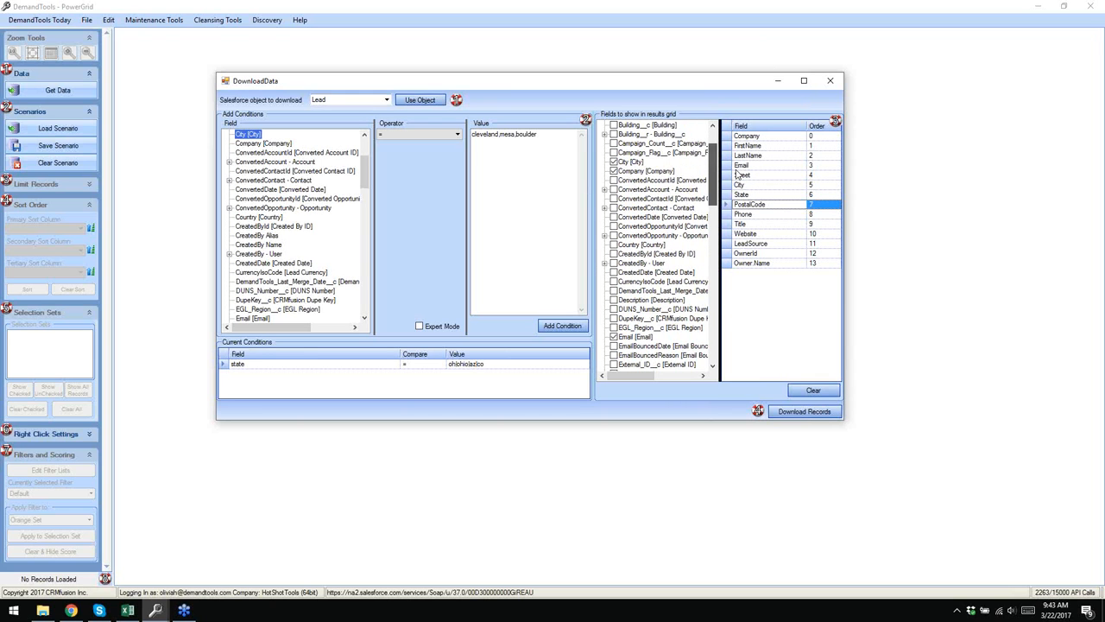
pyautogui.click(614, 244)
pyautogui.moveTo(765, 276); pyautogui.dragTo(761, 218)
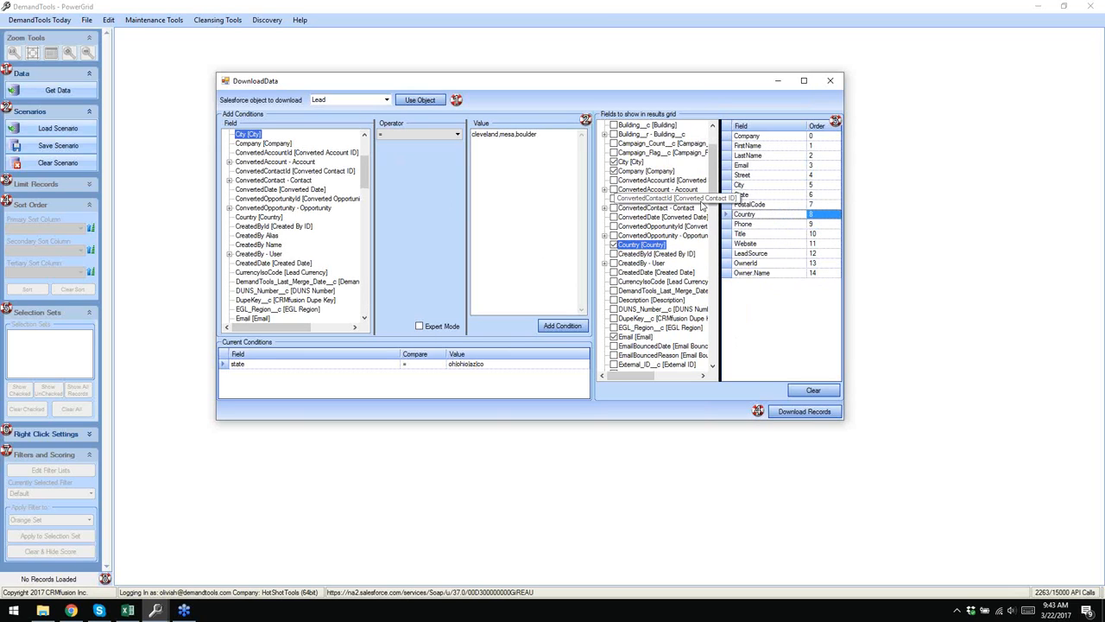
pyautogui.click(788, 413)
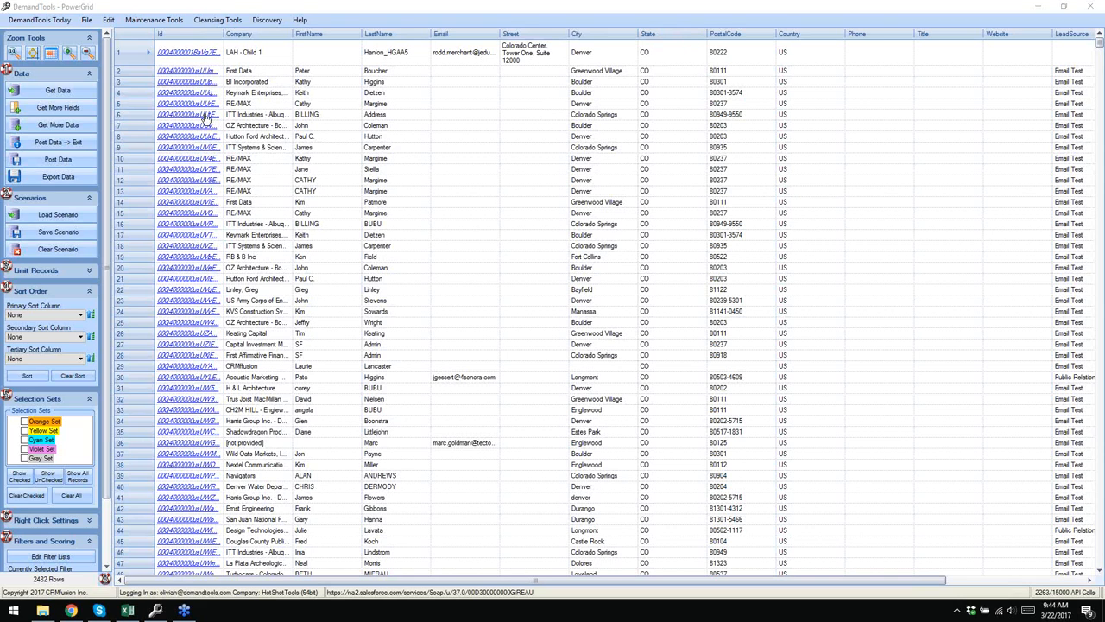
# - Open row 1's lead record in Salesforce, review its details, then return to DemandTools
pyautogui.click(184, 52)
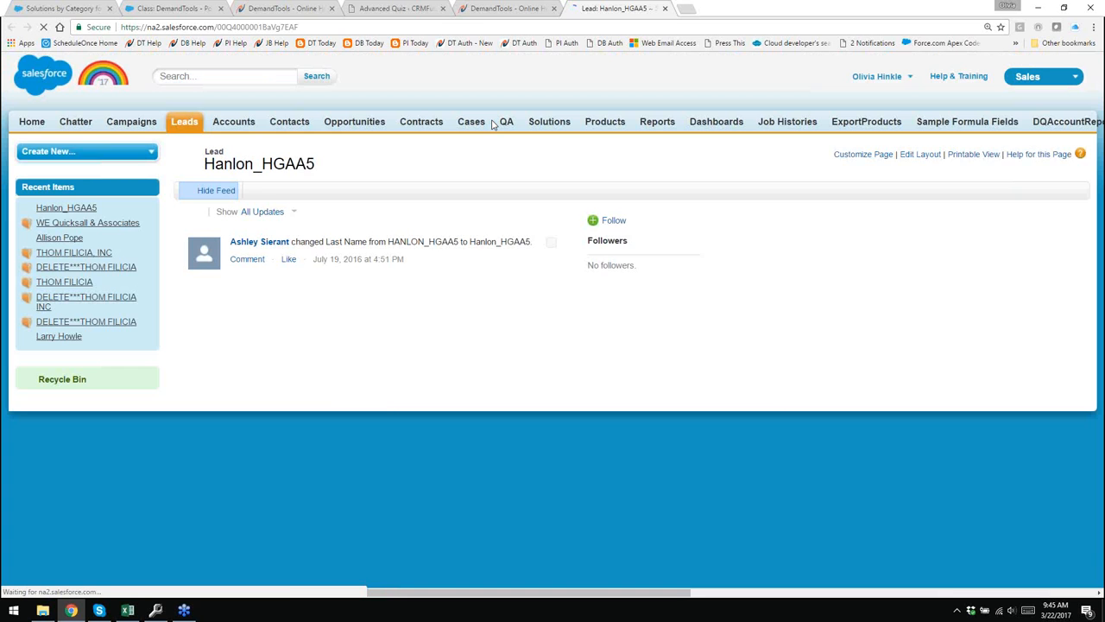
pyautogui.scroll(-2, 472, 246)
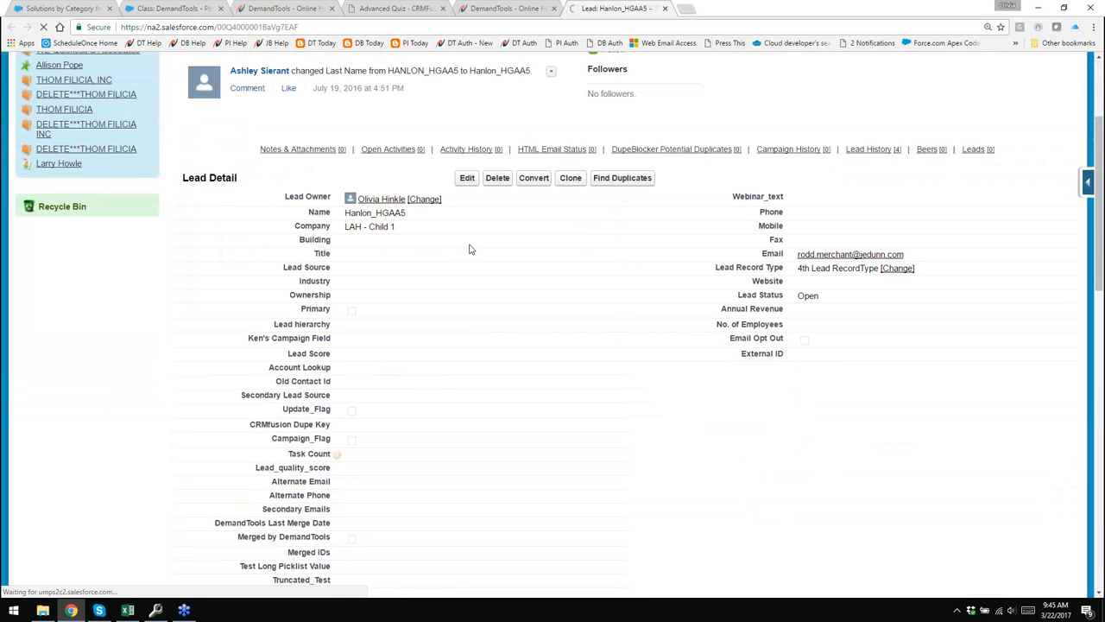
pyautogui.click(184, 611)
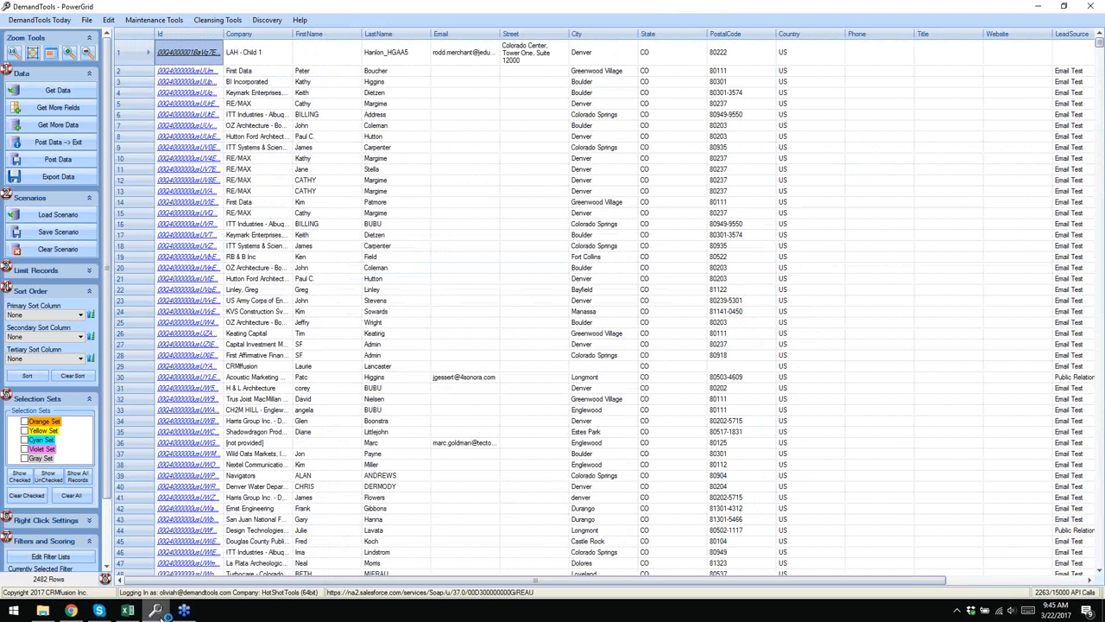
pyautogui.click(107, 20)
pyautogui.click(131, 37)
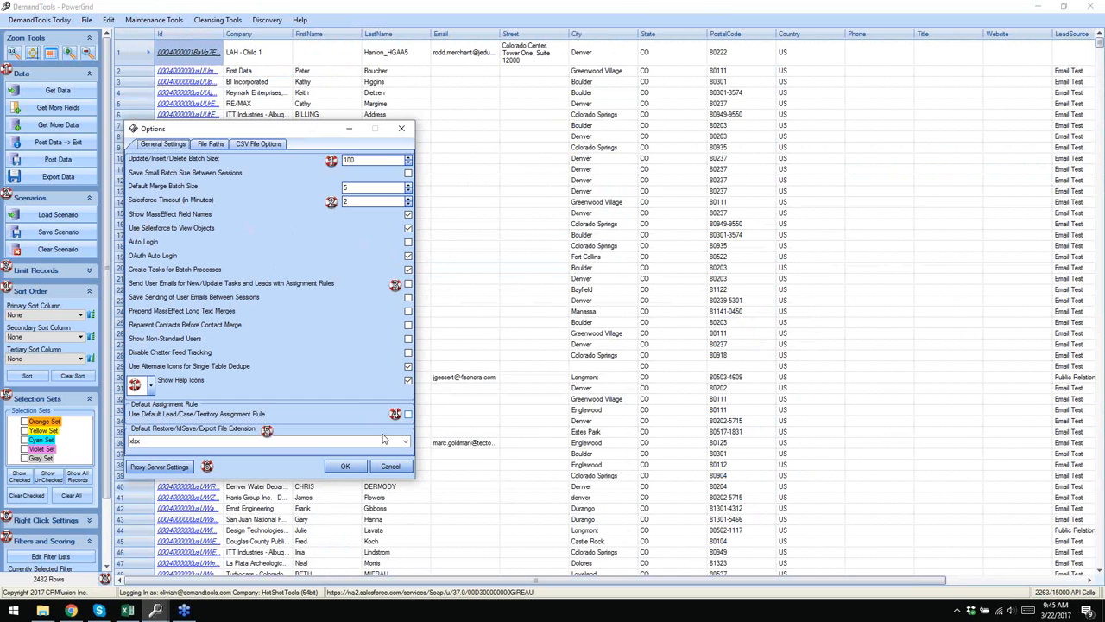
pyautogui.click(389, 467)
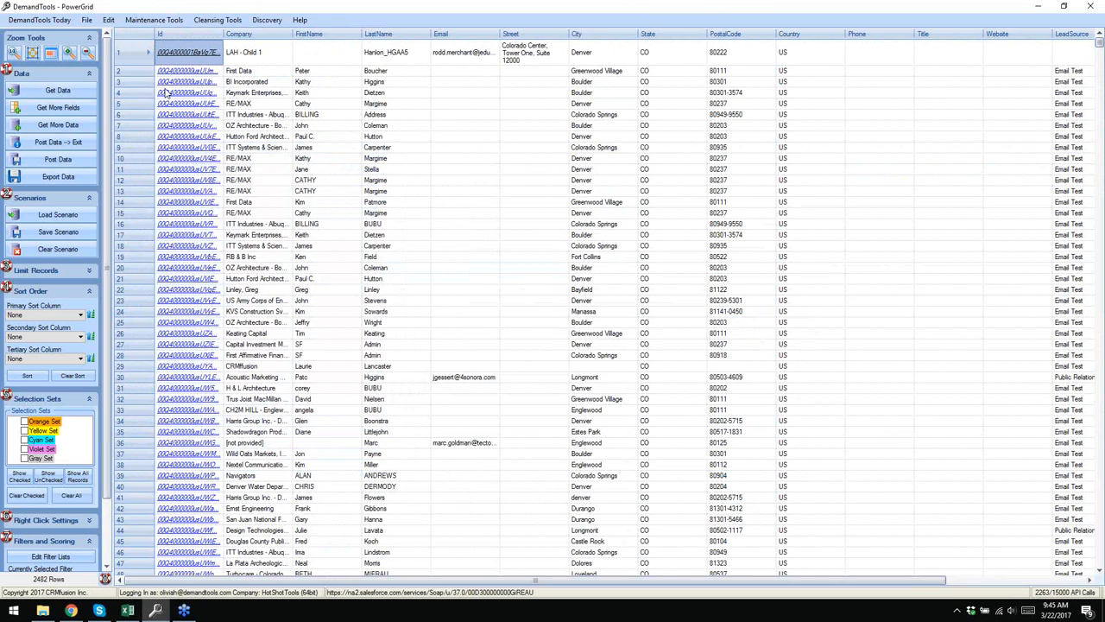
pyautogui.click(270, 61)
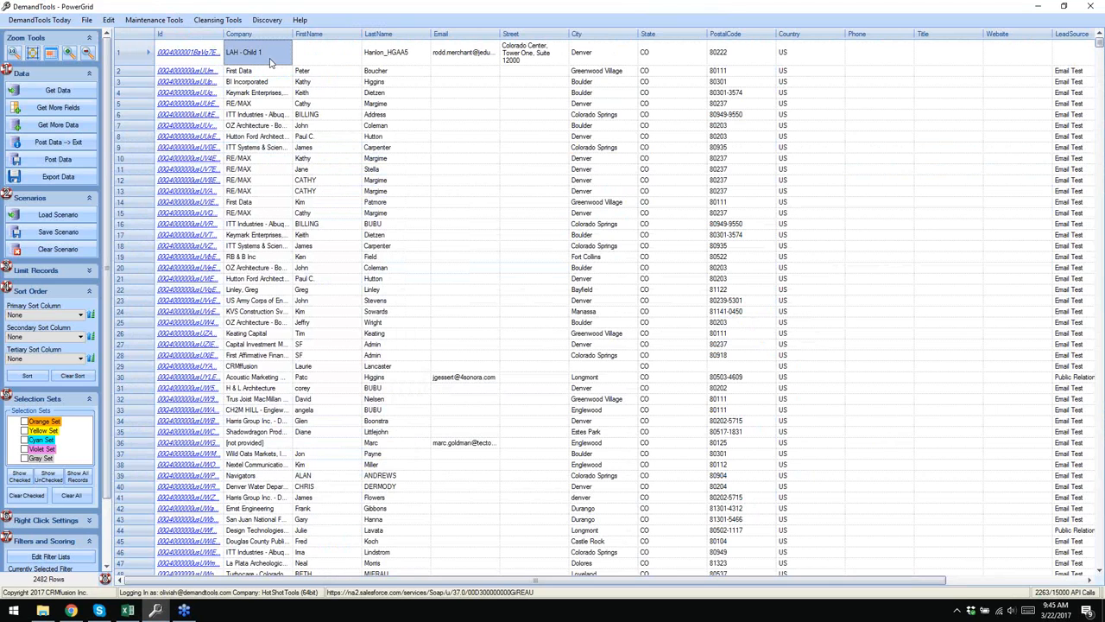
# - Fetch RecordTypeId and RecordType.Name as additional fields for all 2482 Lead rows
pyautogui.click(59, 109)
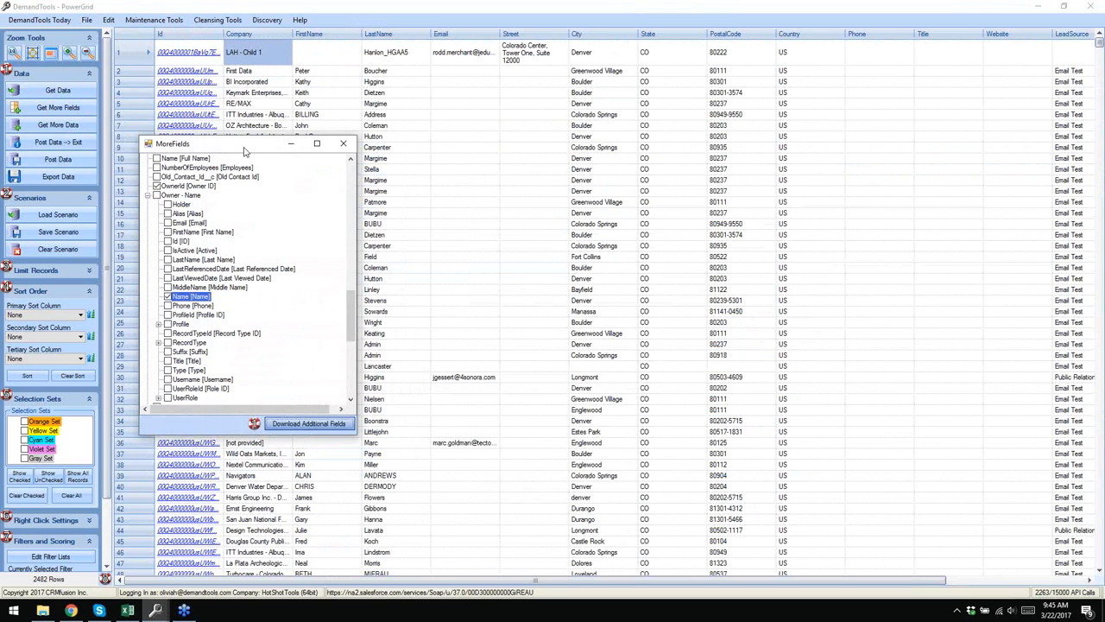
pyautogui.moveTo(244, 145); pyautogui.dragTo(314, 124)
pyautogui.click(217, 177)
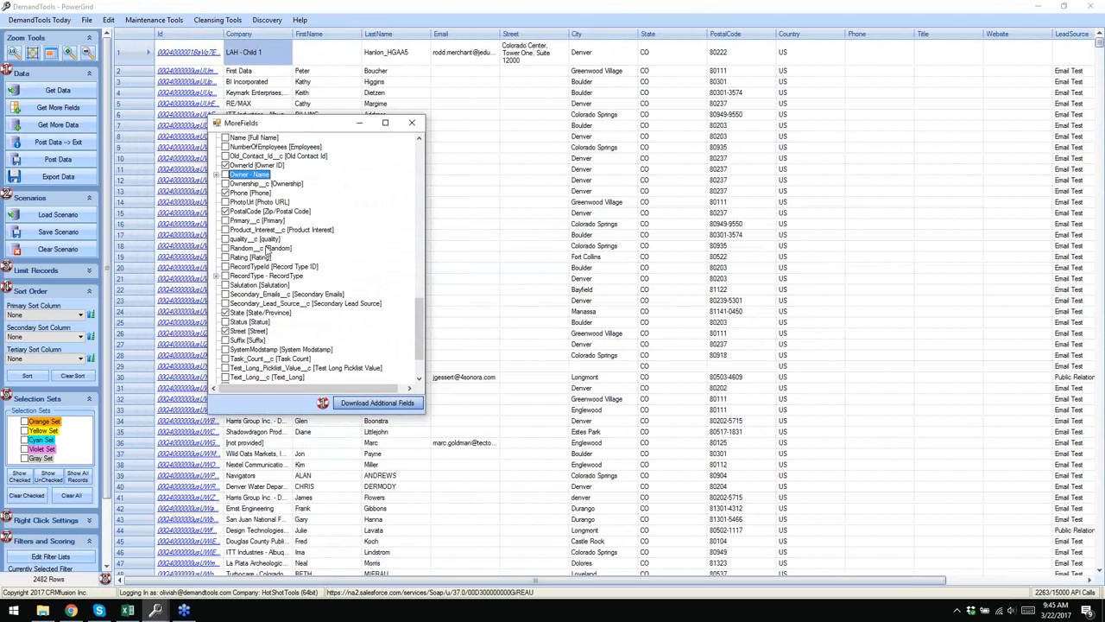
pyautogui.click(226, 268)
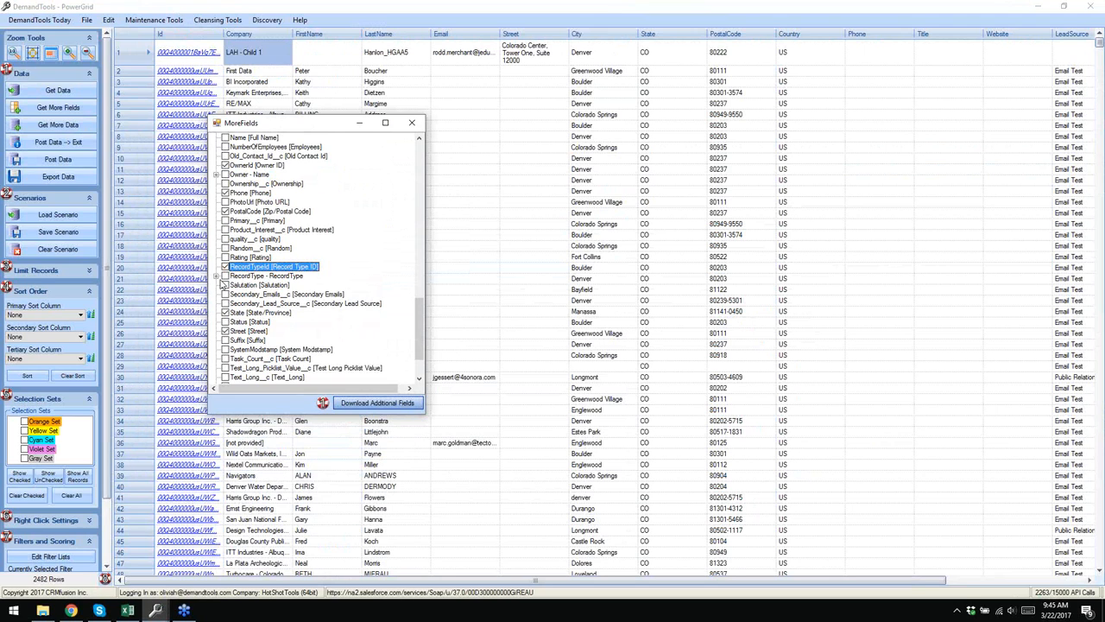
pyautogui.click(217, 276)
pyautogui.click(237, 350)
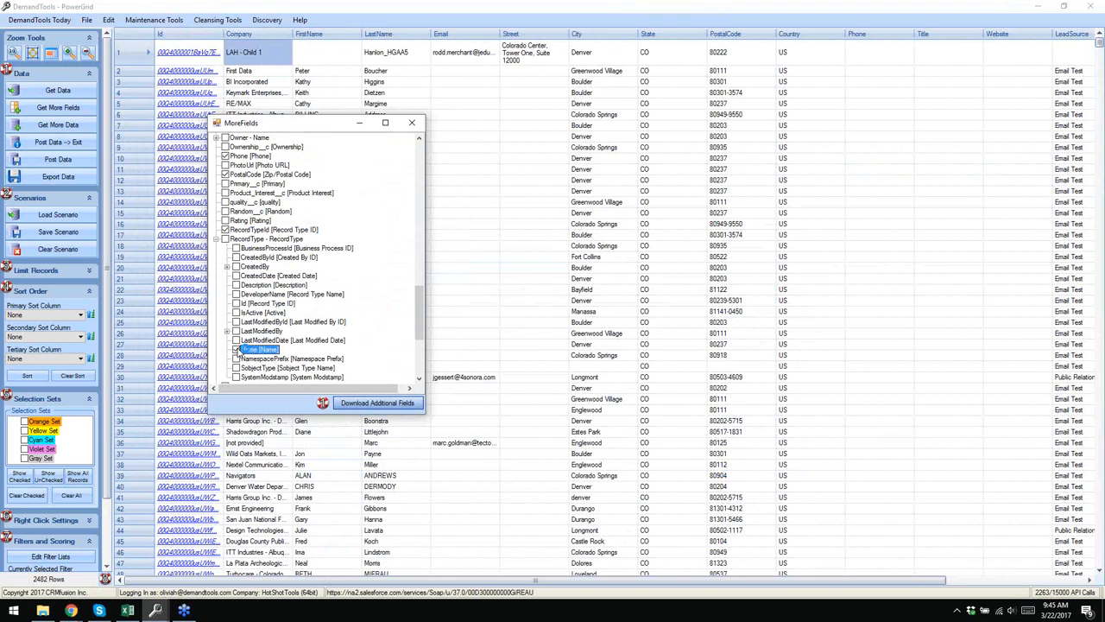
pyautogui.click(377, 403)
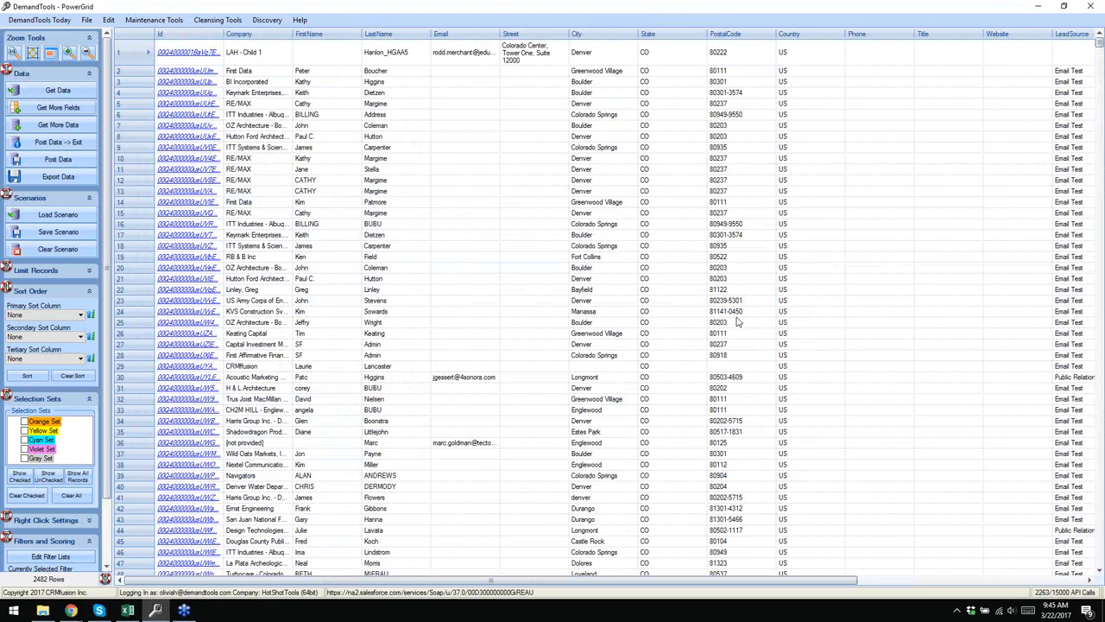
pyautogui.moveTo(578, 581); pyautogui.dragTo(567, 554)
# - Download more leads with City = cleveland, growing the grid to 2497 rows
pyautogui.click(51, 130)
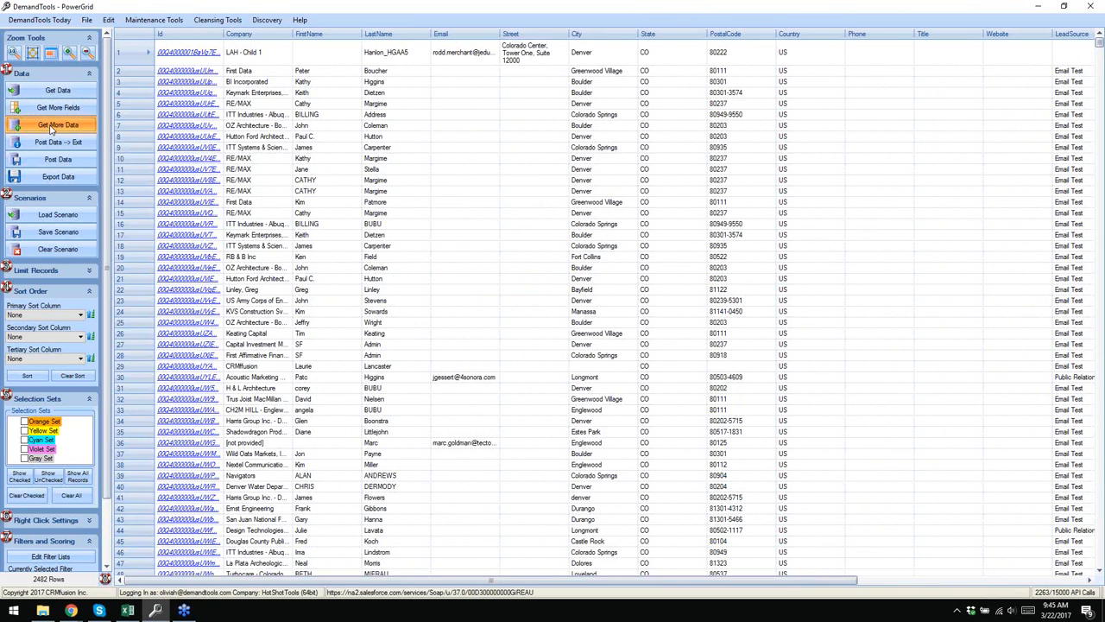
pyautogui.moveTo(391, 59); pyautogui.dragTo(508, 78)
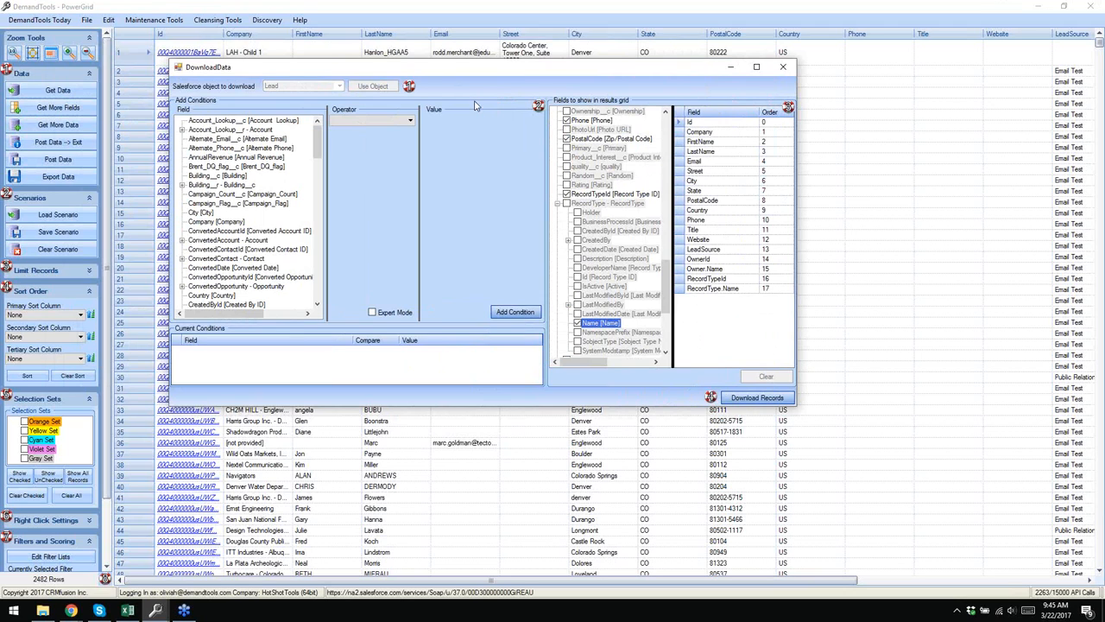
pyautogui.moveTo(322, 147); pyautogui.dragTo(322, 157)
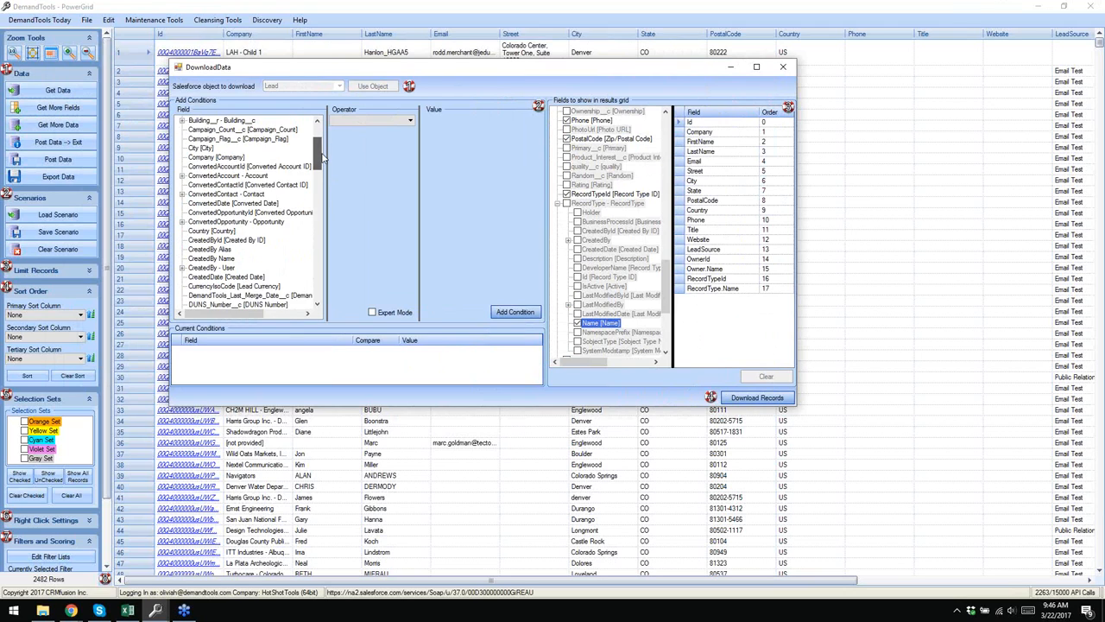
pyautogui.click(210, 149)
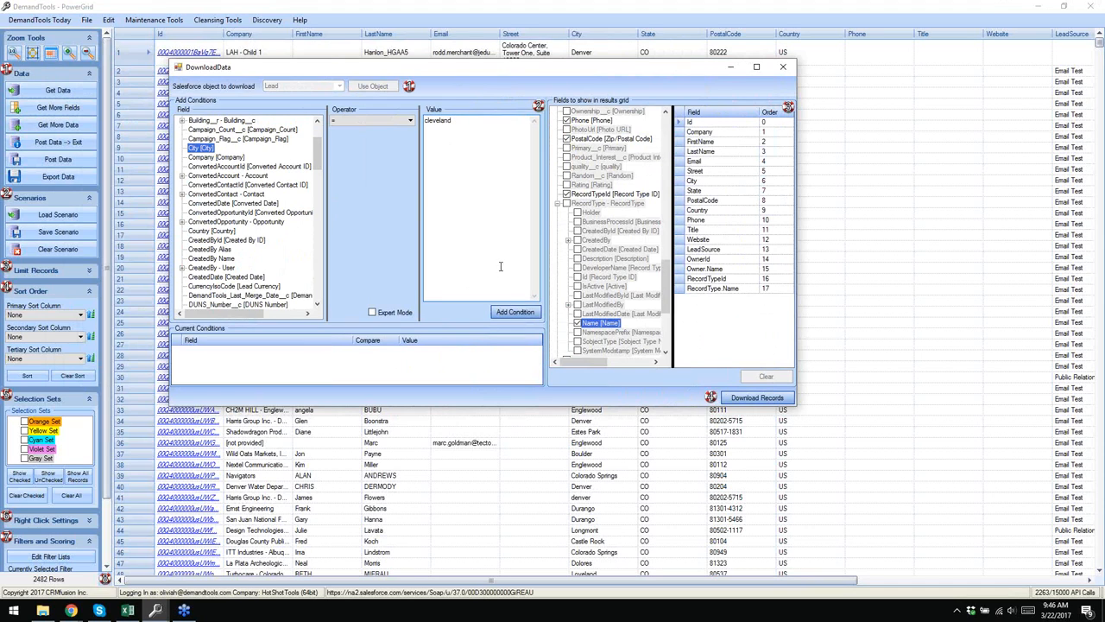
pyautogui.click(515, 311)
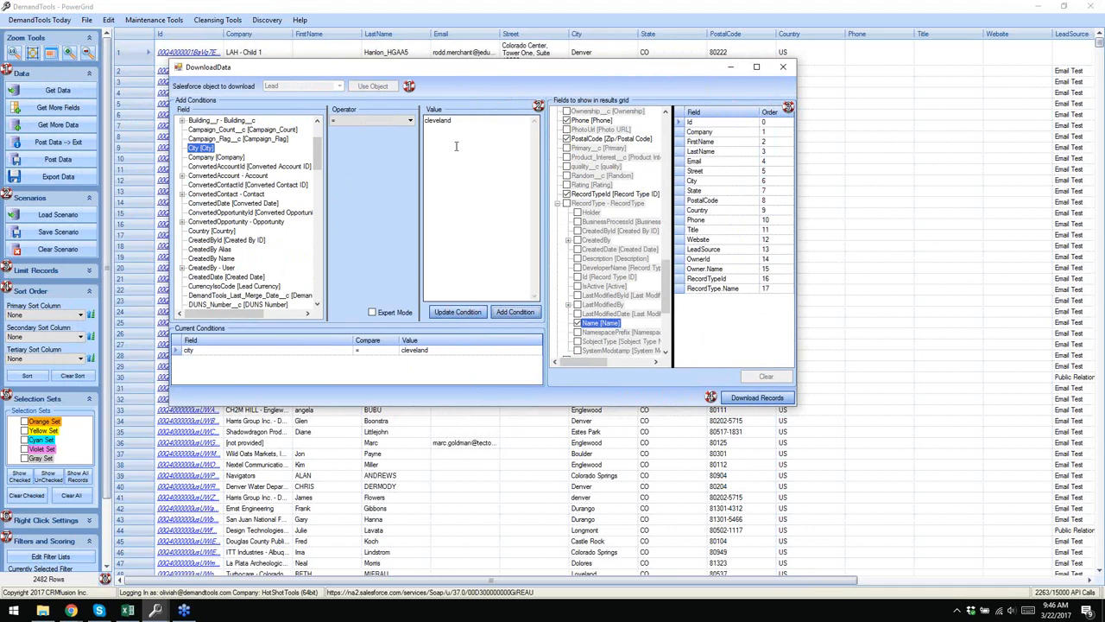
pyautogui.click(771, 398)
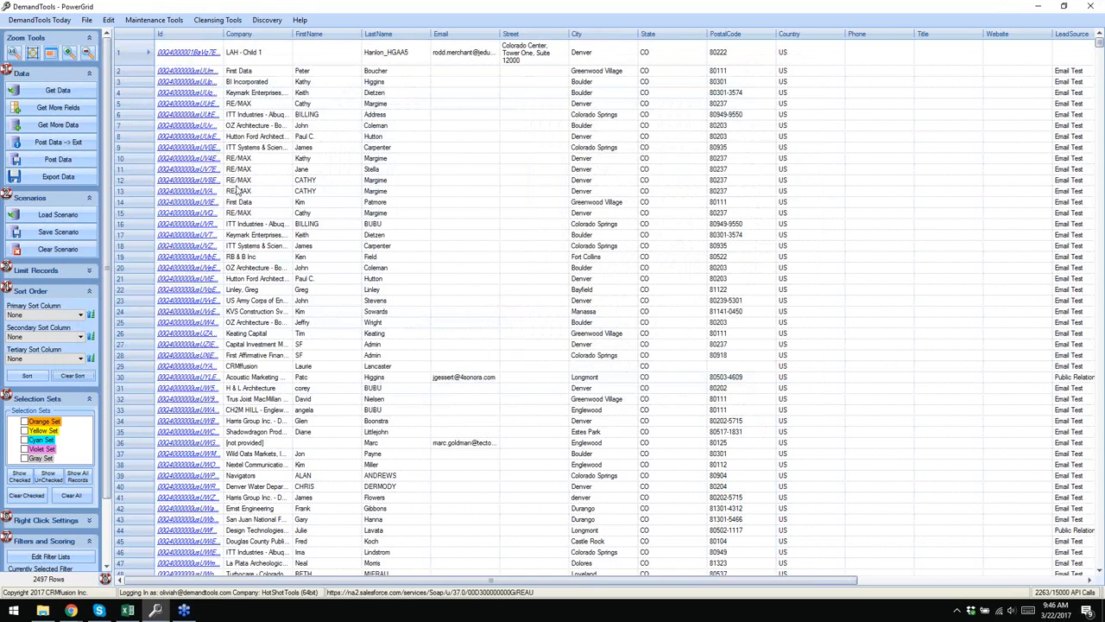
# - Start saving the scenario and browse to the DemandToolsData\PG folder
pyautogui.click(57, 232)
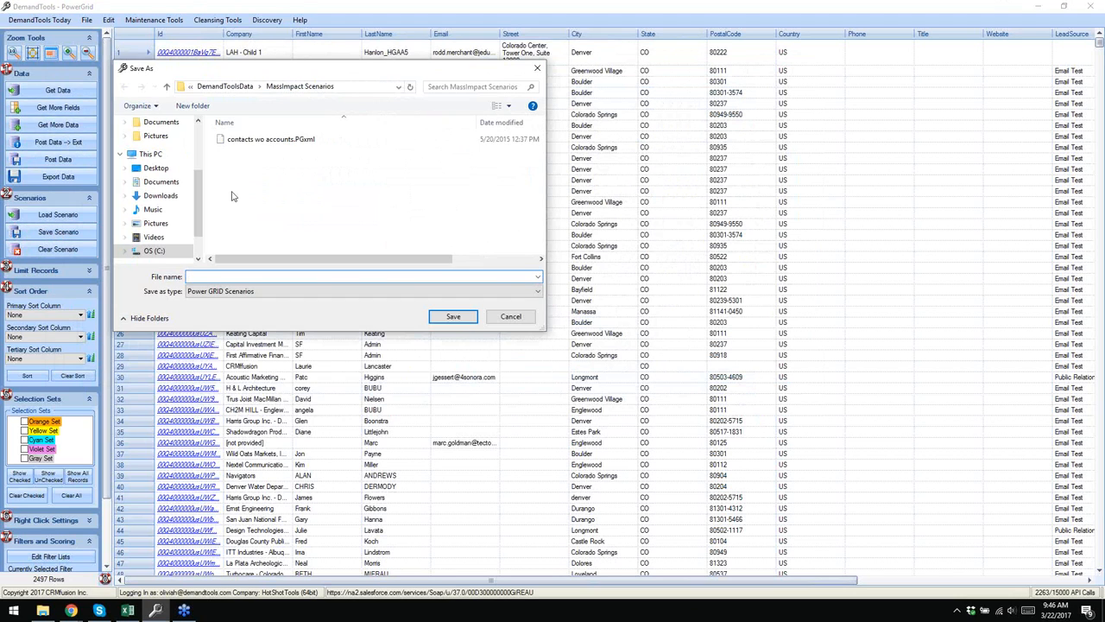
pyautogui.click(218, 88)
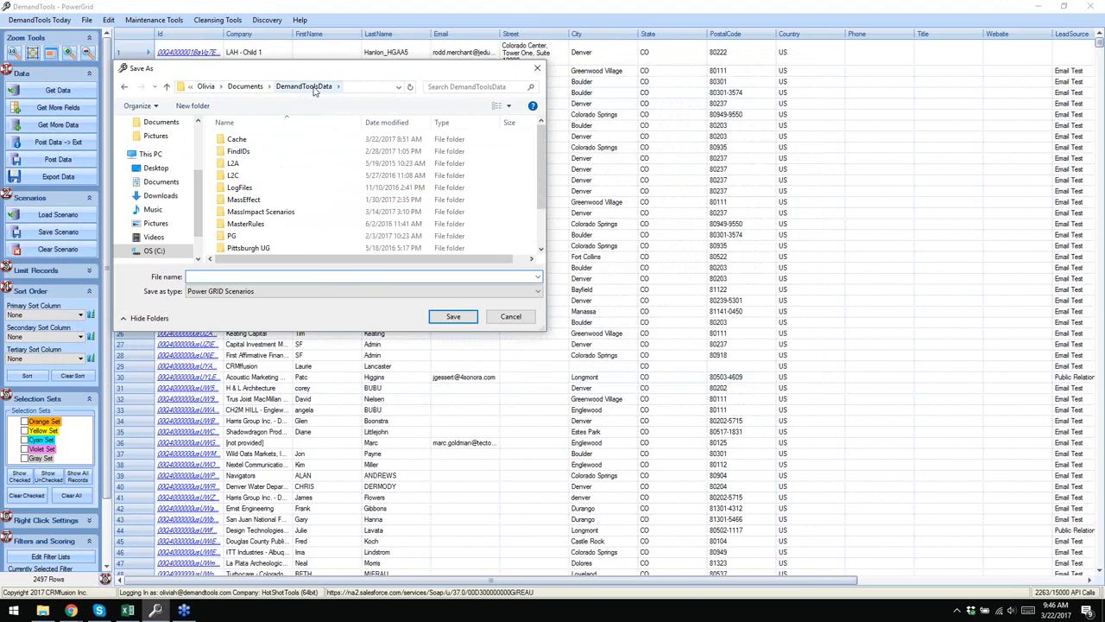
pyautogui.scroll(-1, 246, 199)
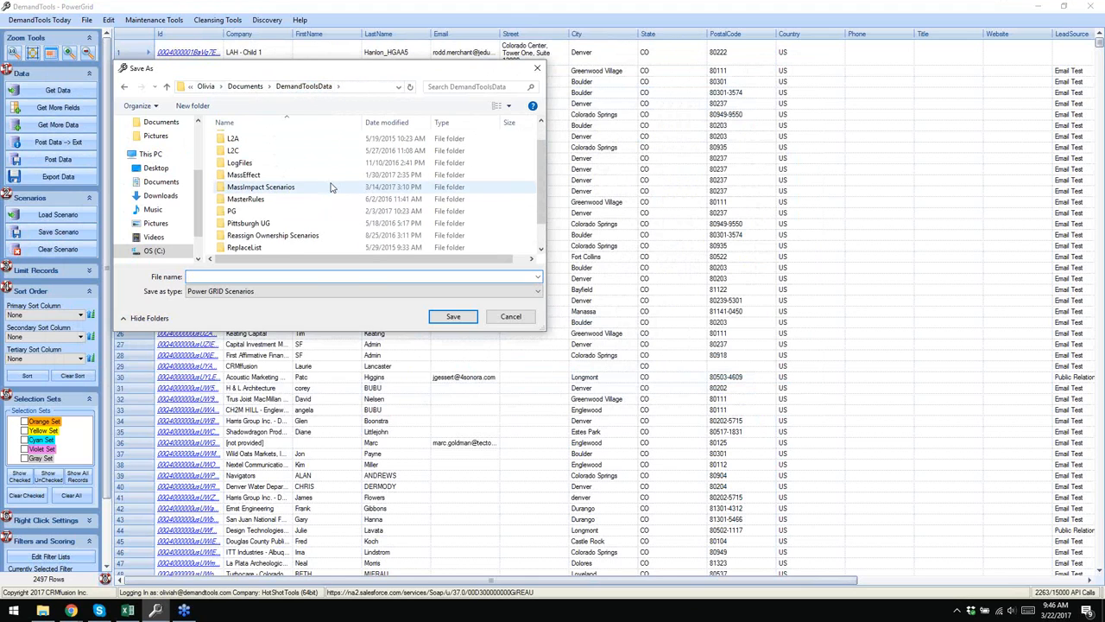
pyautogui.doubleClick(233, 211)
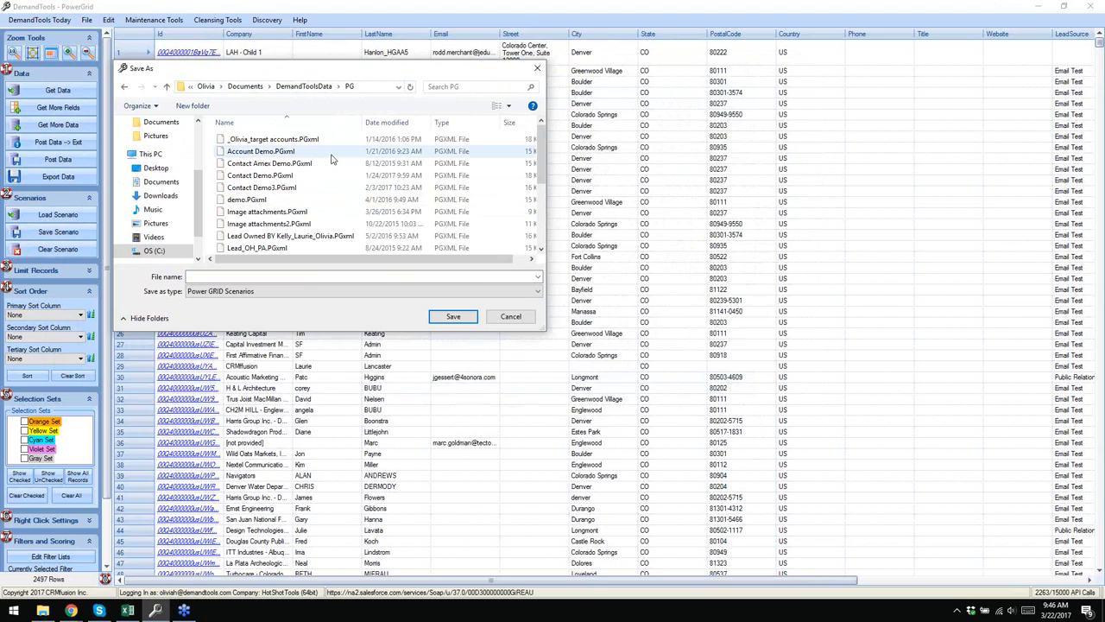
pyautogui.scroll(-1, 331, 160)
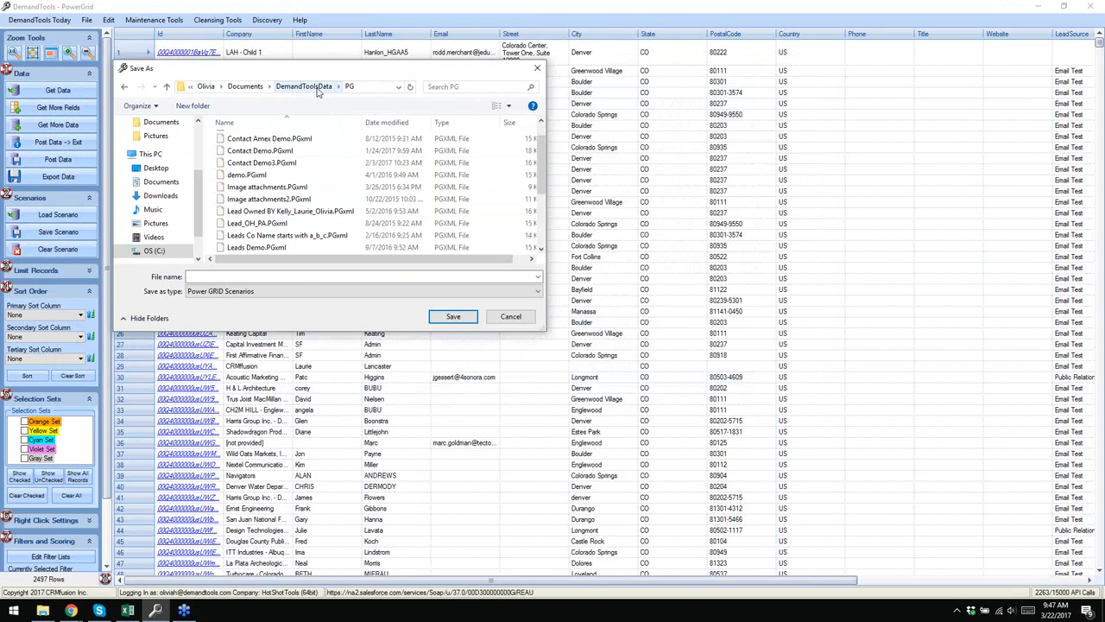
# - Name the scenario file 'Leads March Session' and save it
pyautogui.click(278, 275)
pyautogui.scroll(-3, 273, 223)
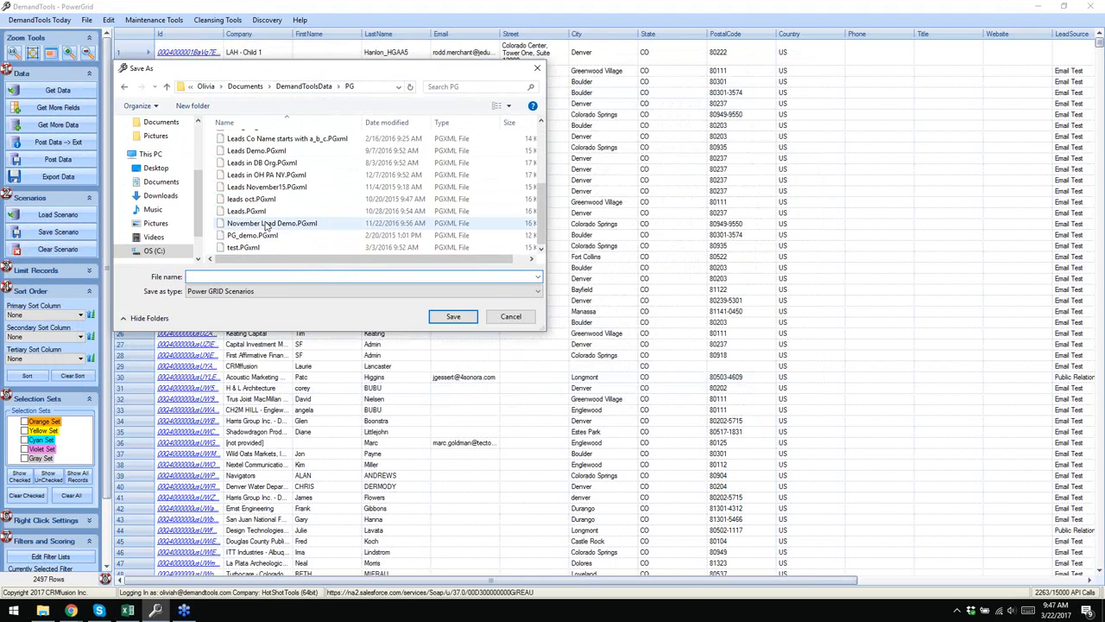
pyautogui.scroll(4, 273, 224)
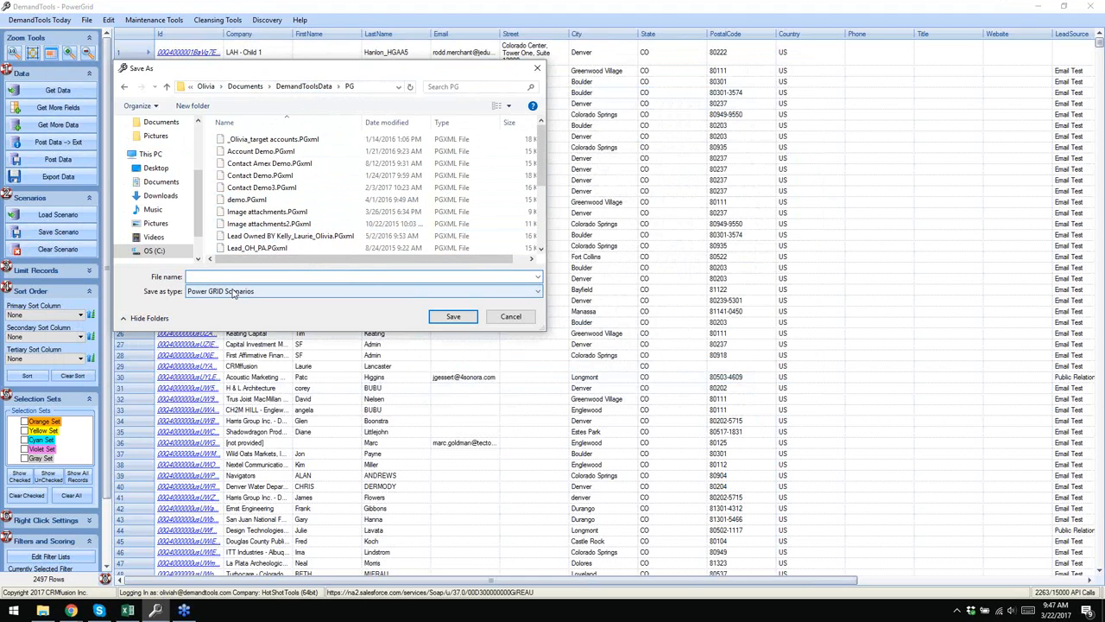
pyautogui.write('Leads')
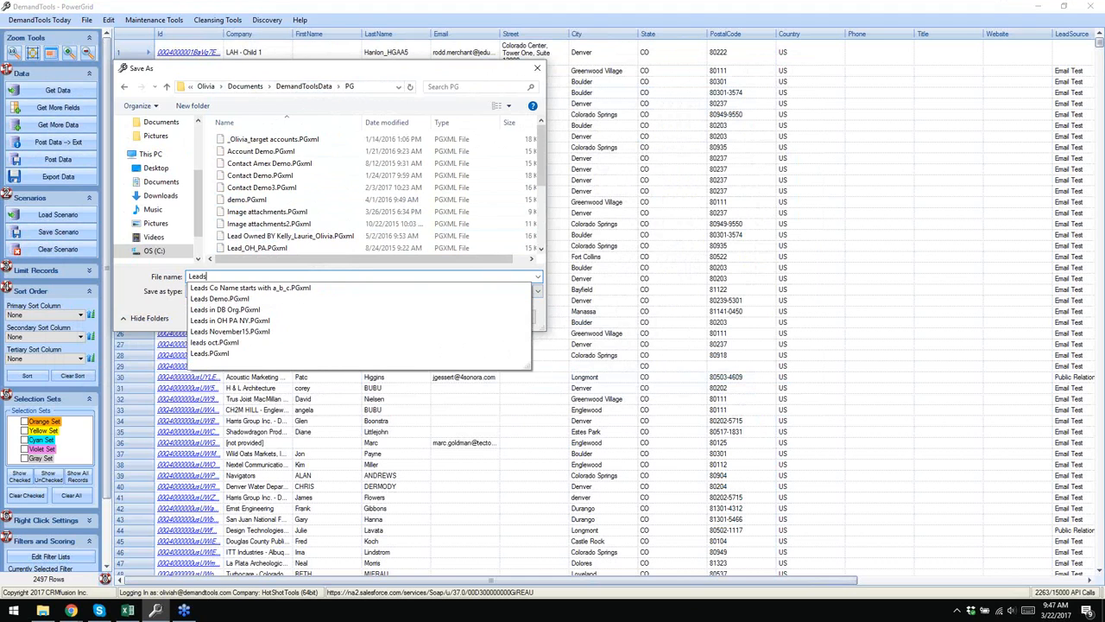
pyautogui.write(' amrch')
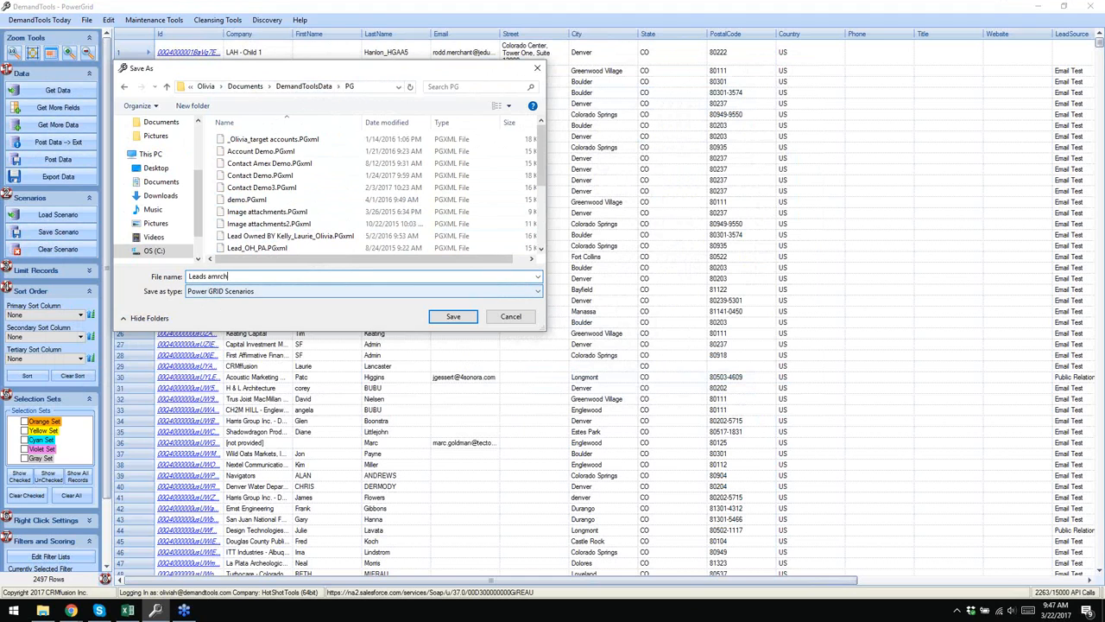
pyautogui.press('BackSpace')
pyautogui.press('BackSpace')
pyautogui.press('BackSpace')
pyautogui.press('BackSpace')
pyautogui.press('BackSpace')
pyautogui.write('March Session')
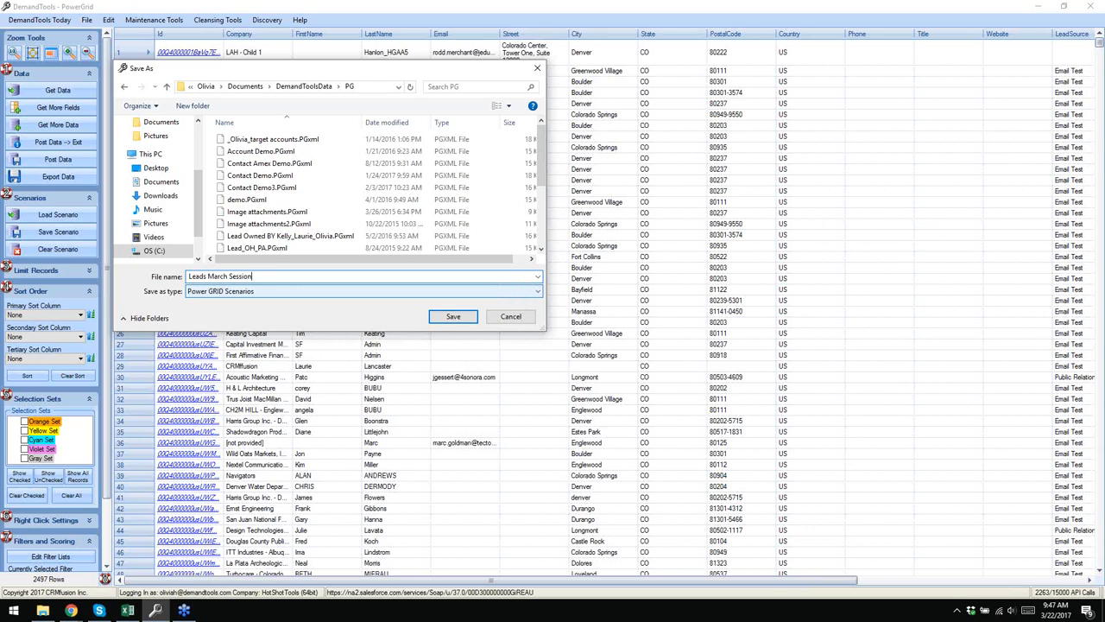
pyautogui.click(453, 316)
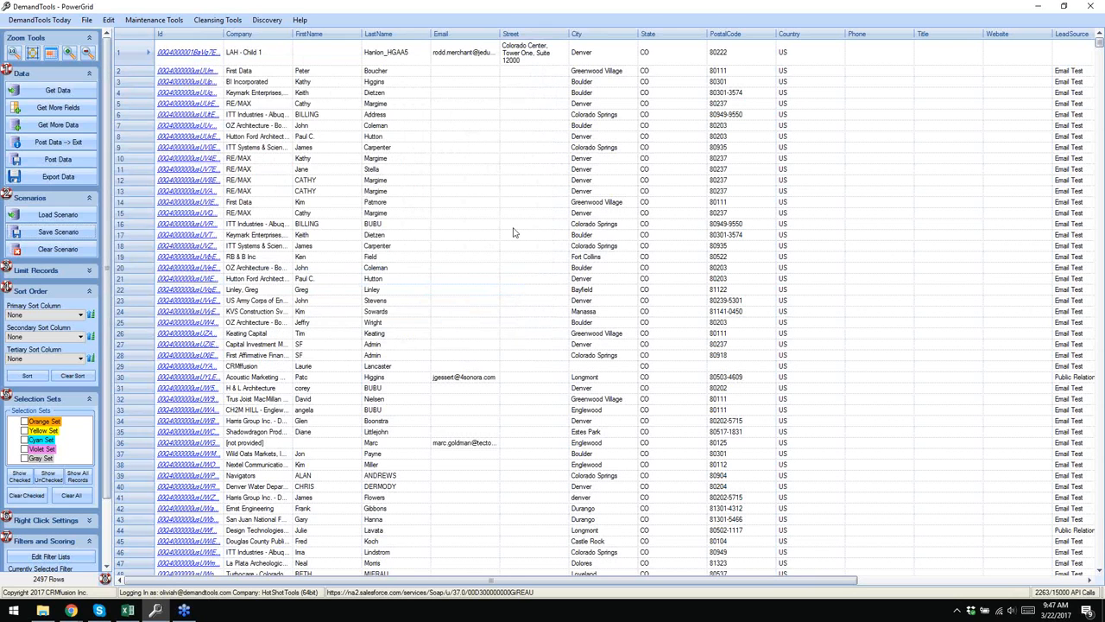
pyautogui.click(262, 7)
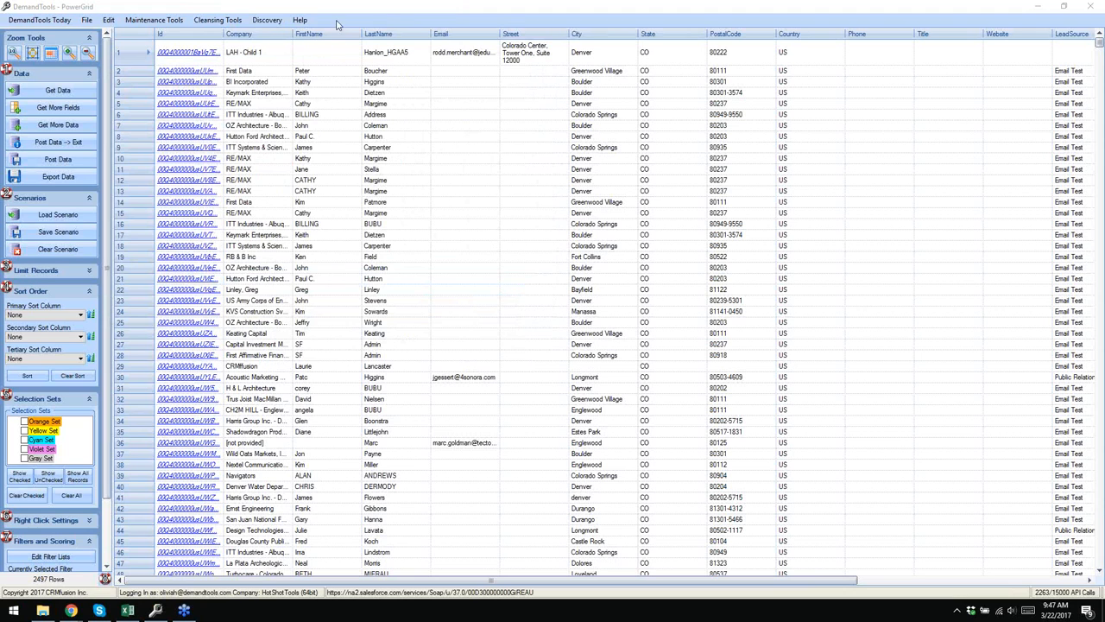
# - Clear the grid and reload the Leads March Session scenario, sorted by date modified
pyautogui.click(55, 250)
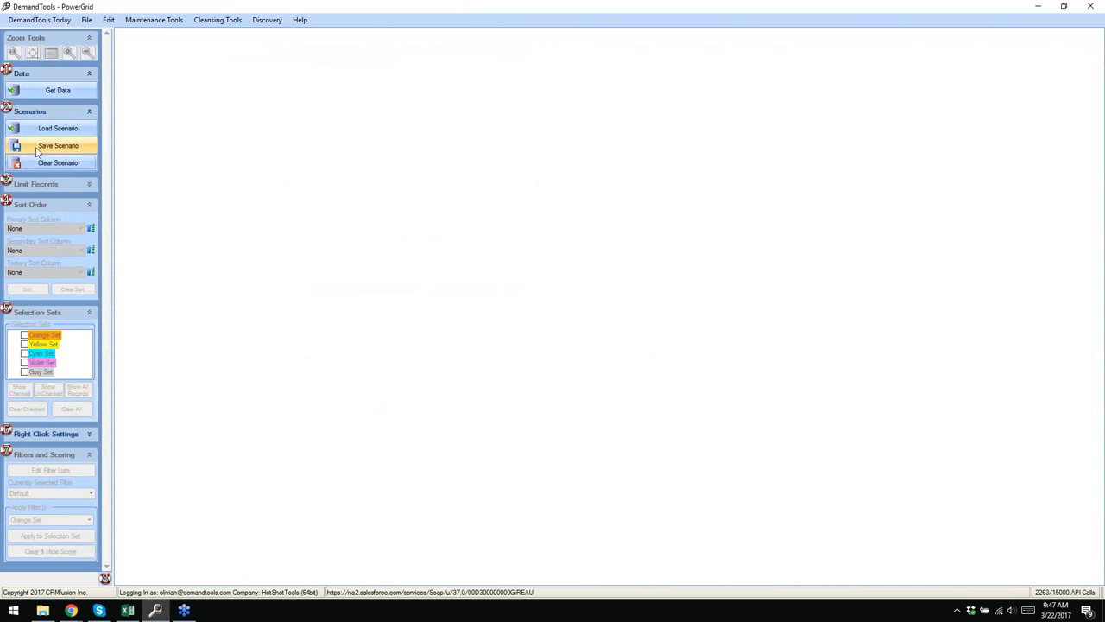
pyautogui.click(60, 131)
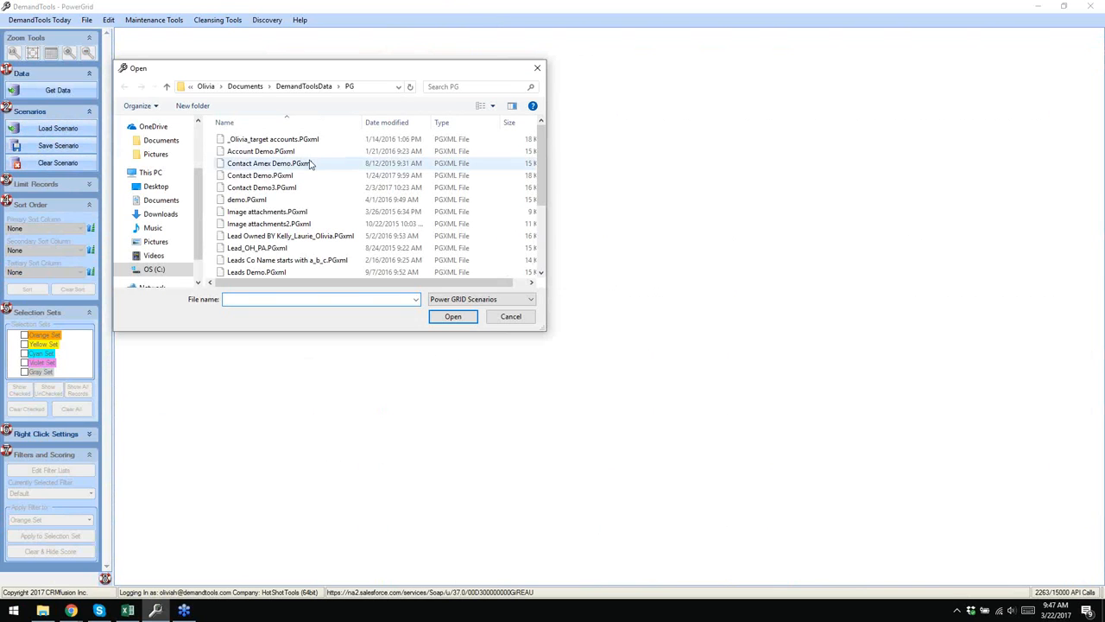
pyautogui.scroll(-1, 316, 209)
pyautogui.scroll(-3, 316, 208)
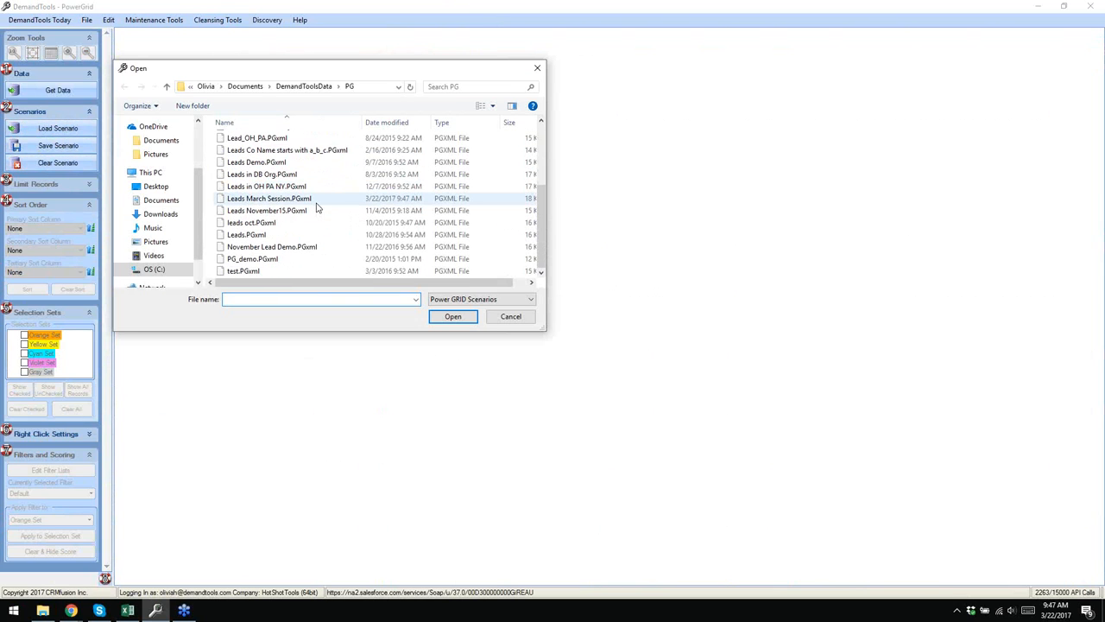
pyautogui.scroll(3, 316, 205)
pyautogui.click(394, 122)
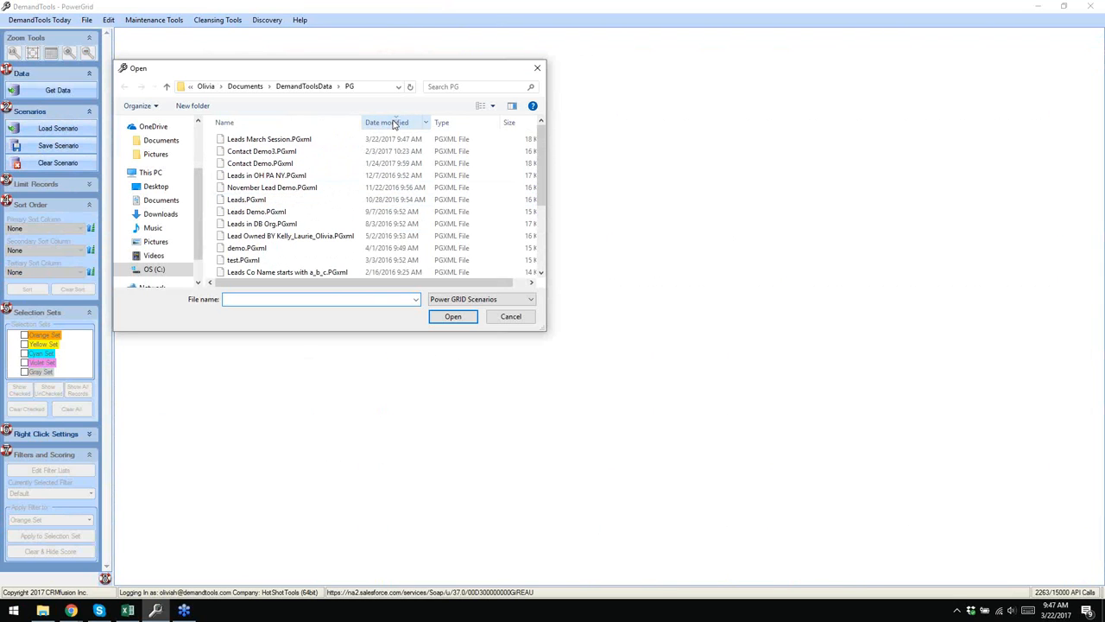
pyautogui.click(300, 141)
pyautogui.doubleClick(300, 141)
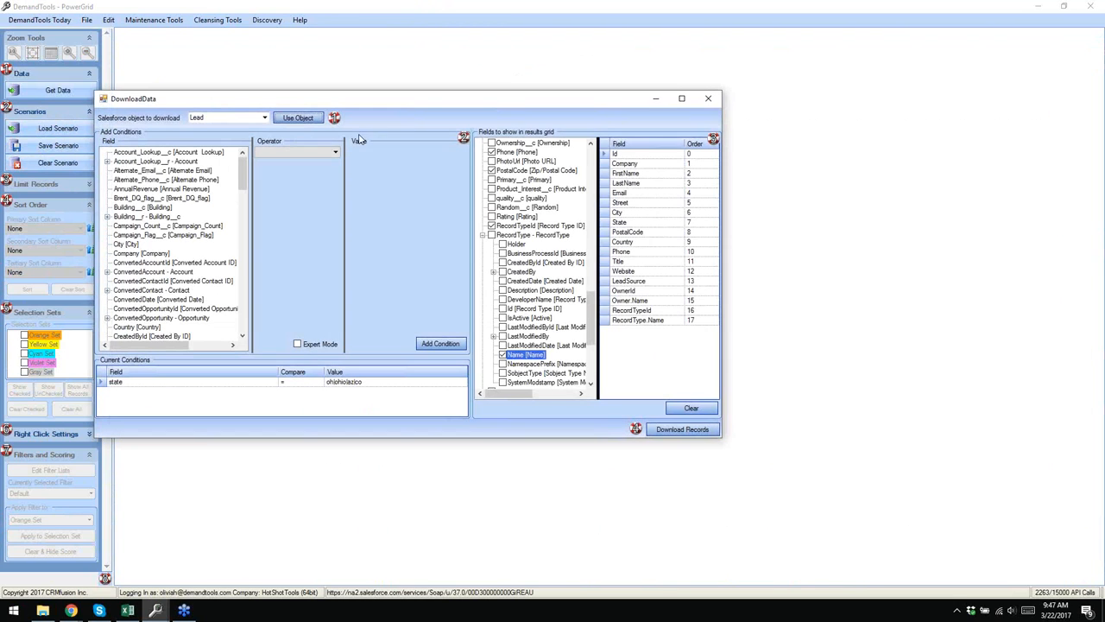
# - Add a City = cleveland download condition and put it in OR Group 2 using expert mode
pyautogui.moveTo(412, 103); pyautogui.dragTo(519, 96)
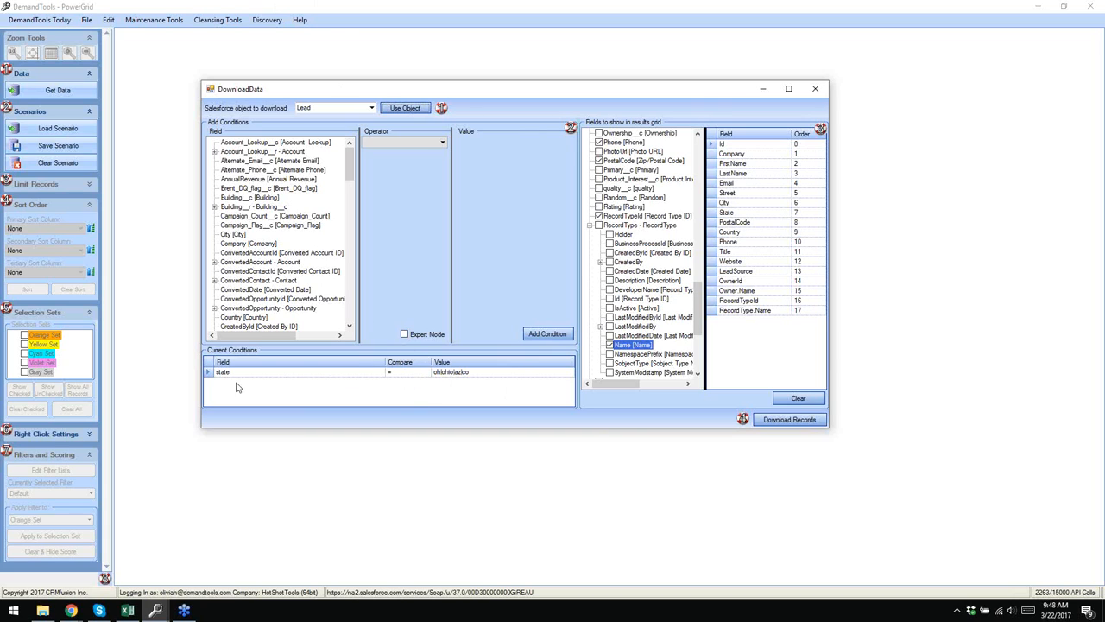
pyautogui.click(244, 234)
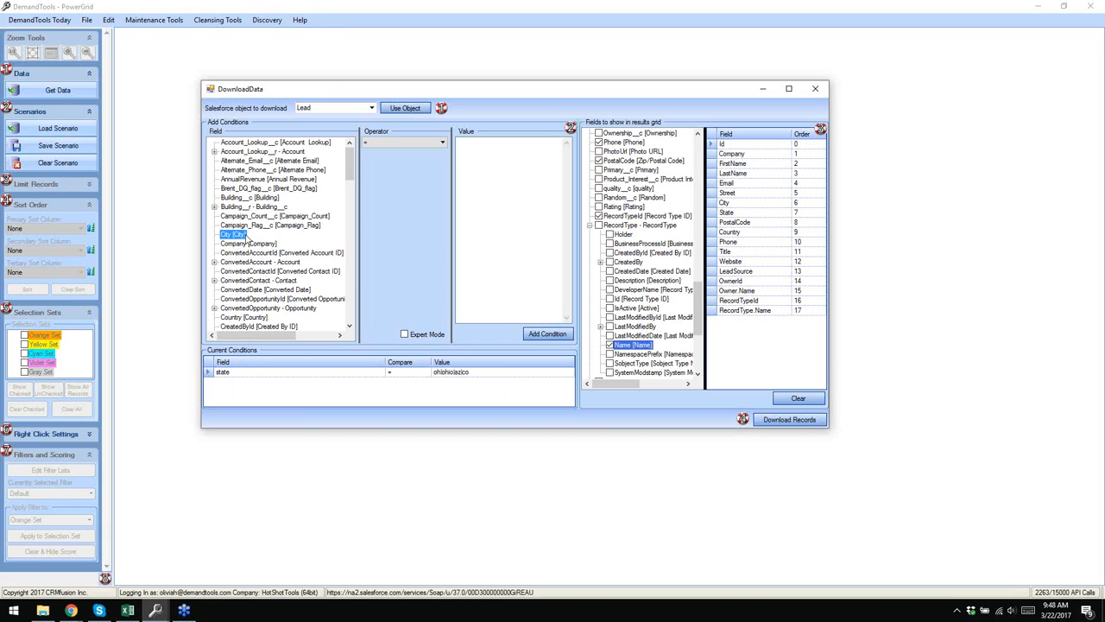
pyautogui.click(474, 167)
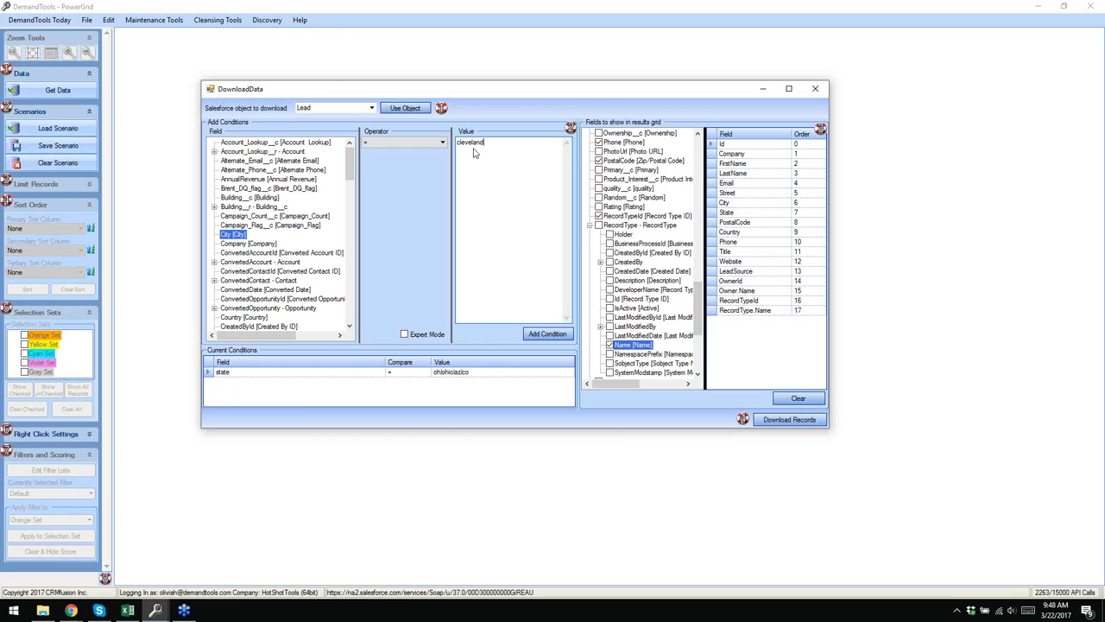
pyautogui.click(549, 335)
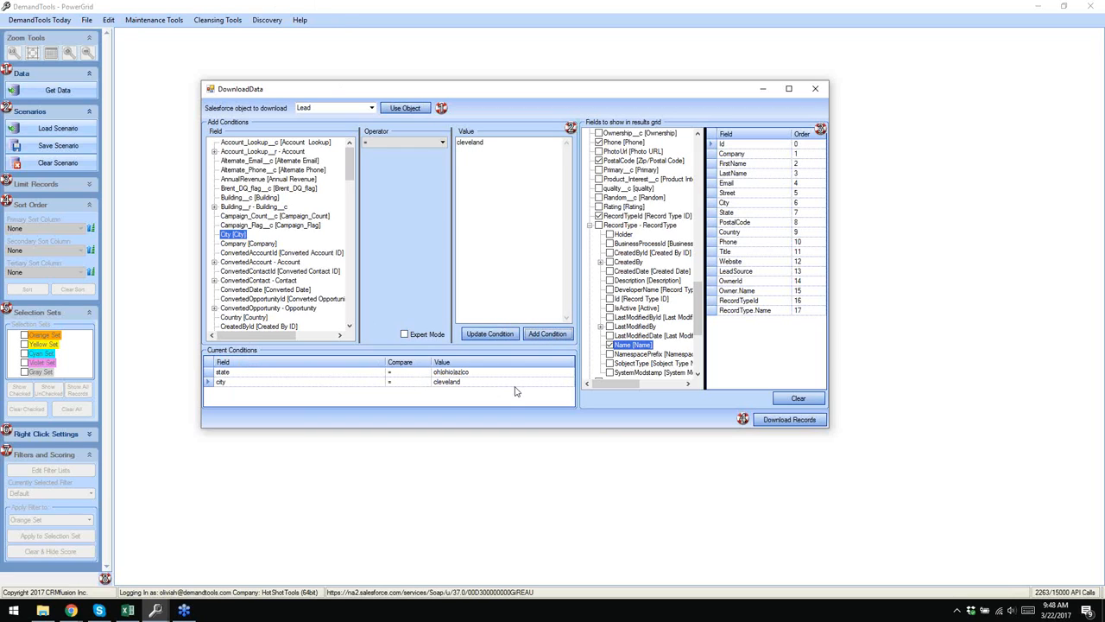
pyautogui.click(404, 334)
pyautogui.click(535, 381)
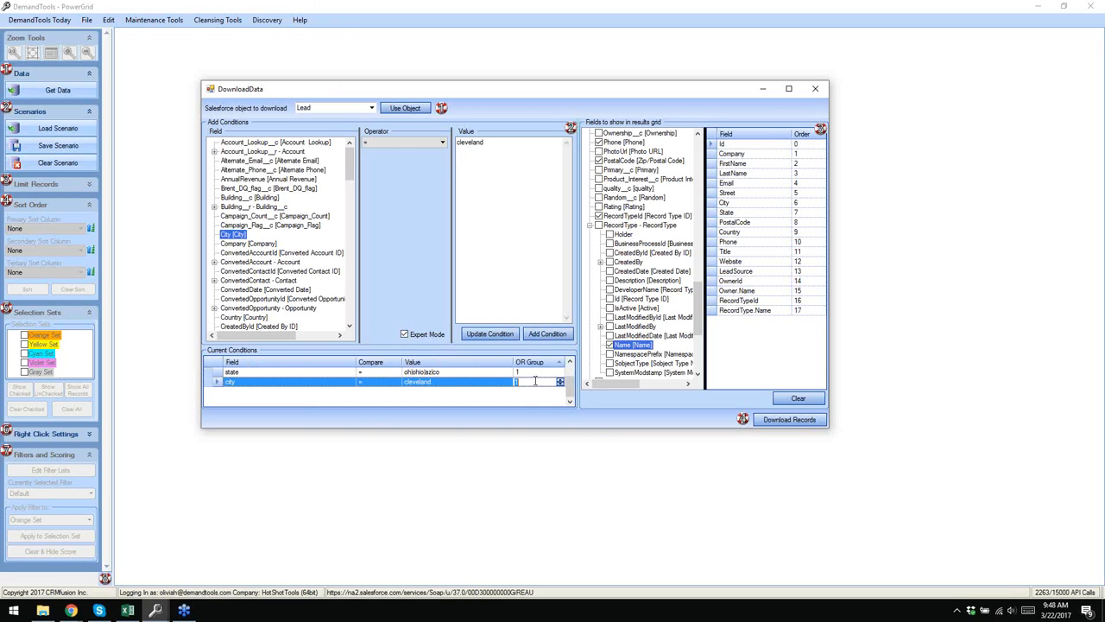
pyautogui.press('Return')
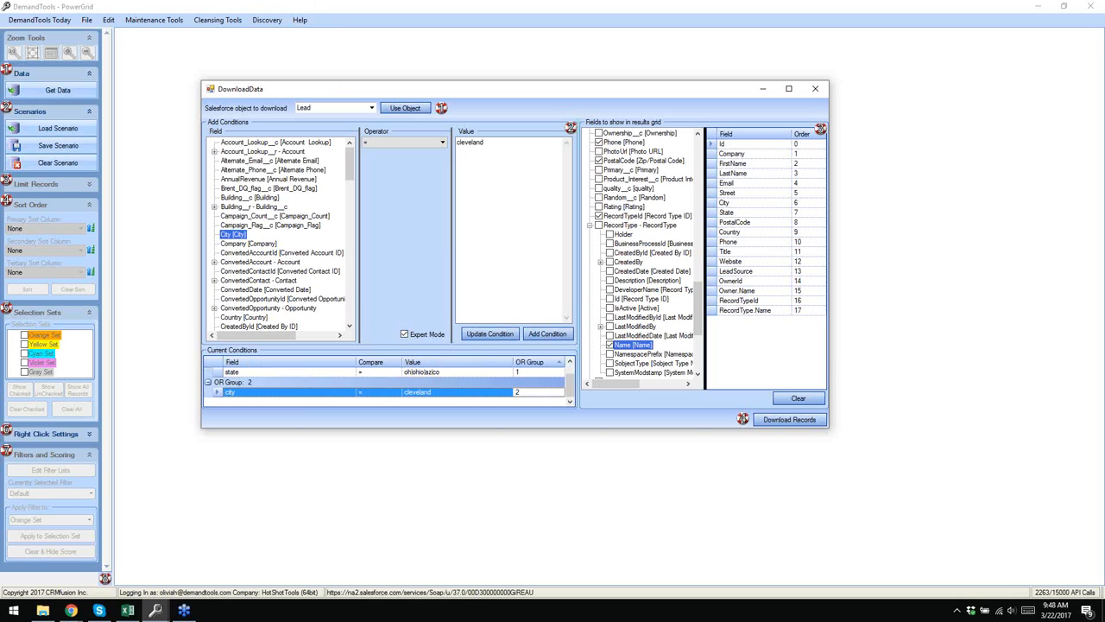
# - Download the 2497 Lead records and overwrite the Leads March Session.PGxml scenario
pyautogui.click(789, 419)
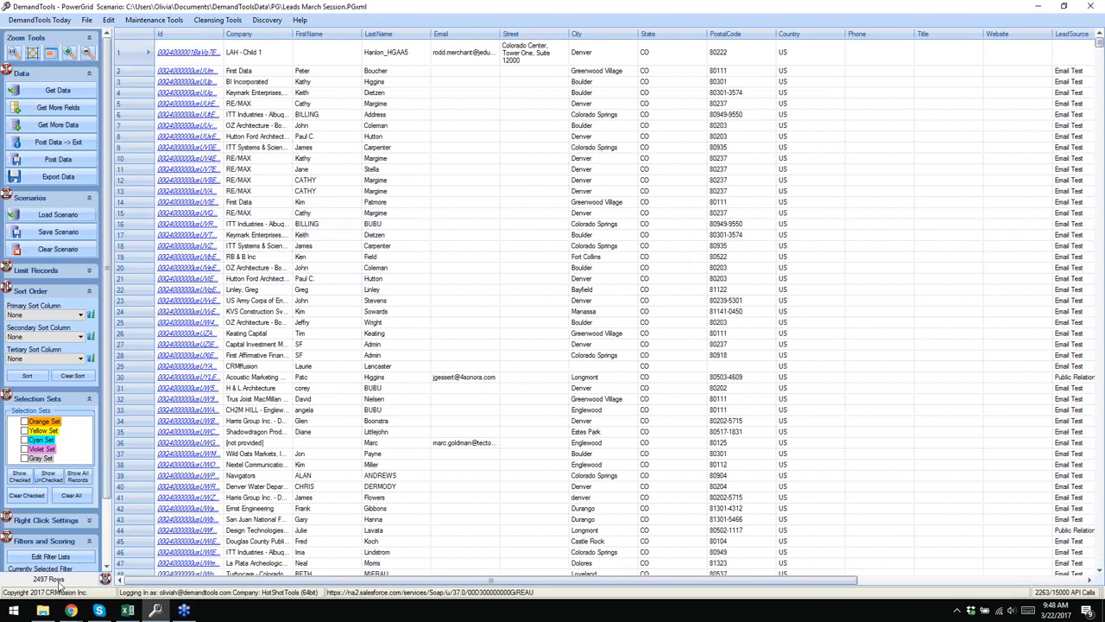
pyautogui.click(54, 231)
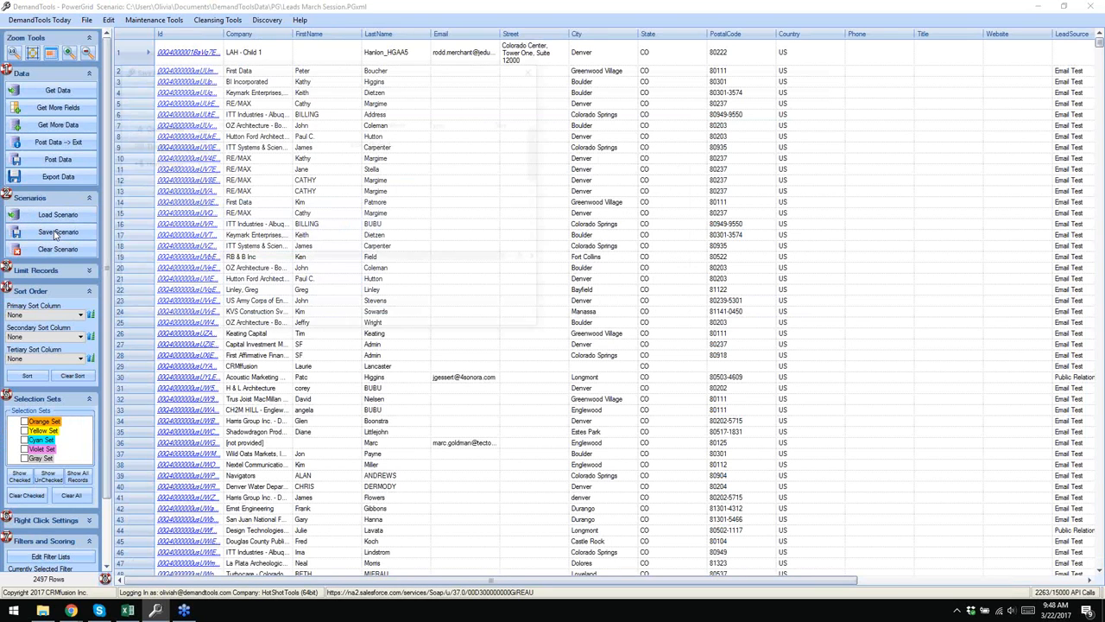
pyautogui.click(240, 141)
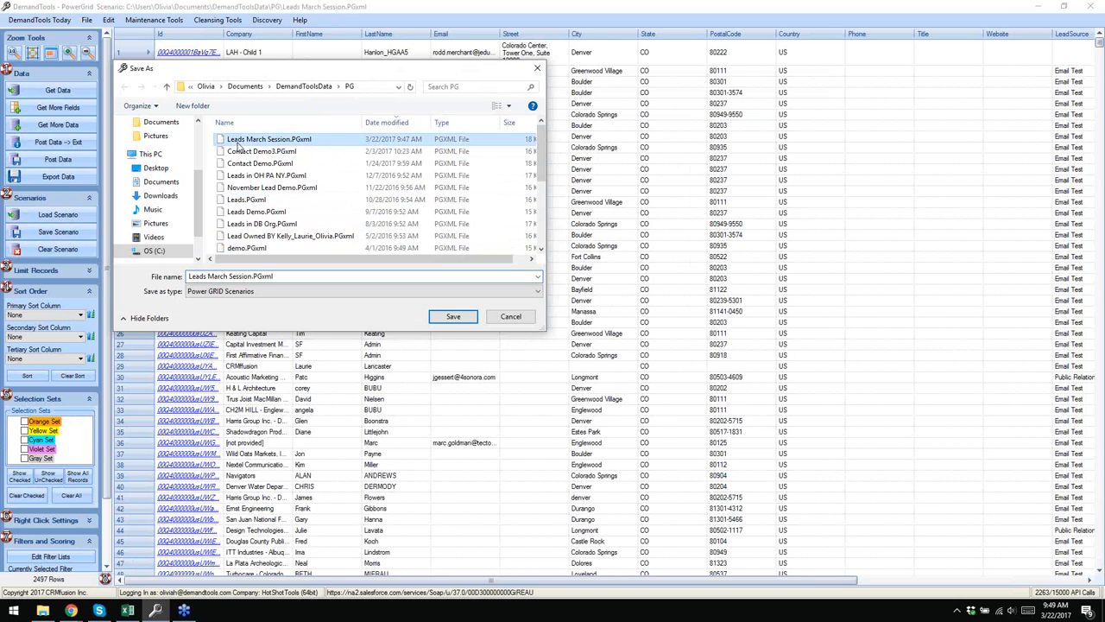
pyautogui.click(459, 316)
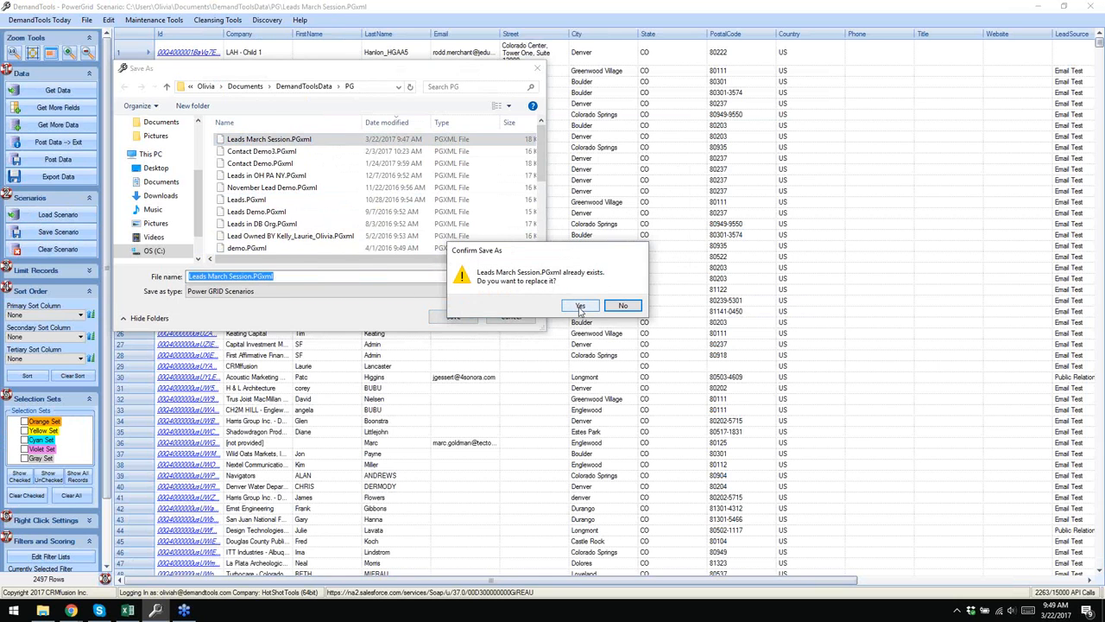
pyautogui.click(581, 306)
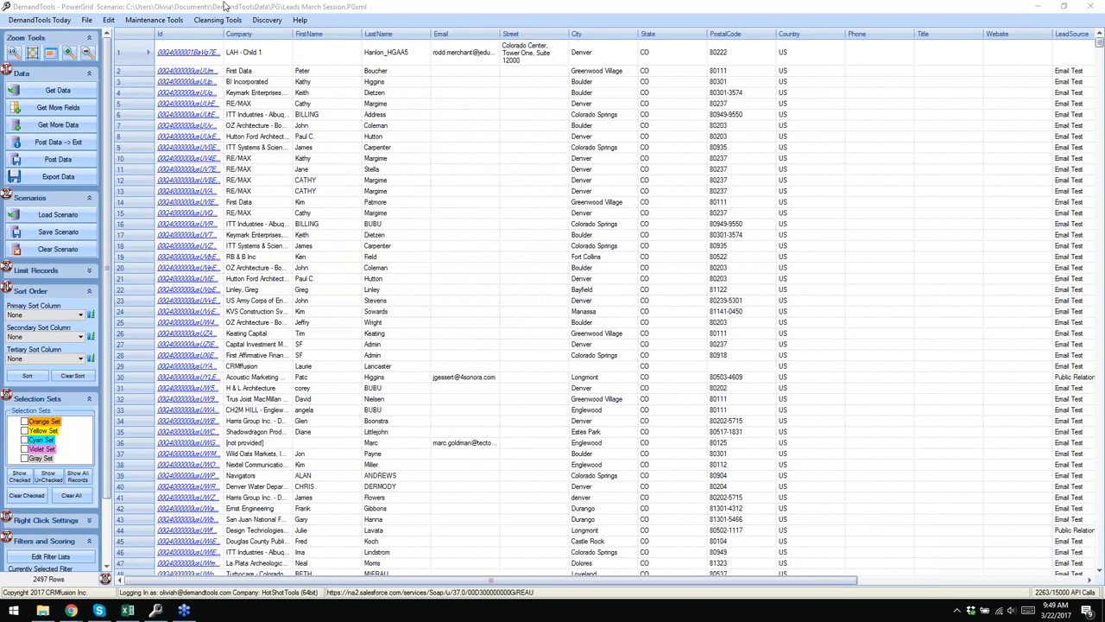
# - Widen the Id column to show full Lead Ids, then inspect row 1's OwnerId without changing it
pyautogui.moveTo(222, 32); pyautogui.dragTo(234, 33)
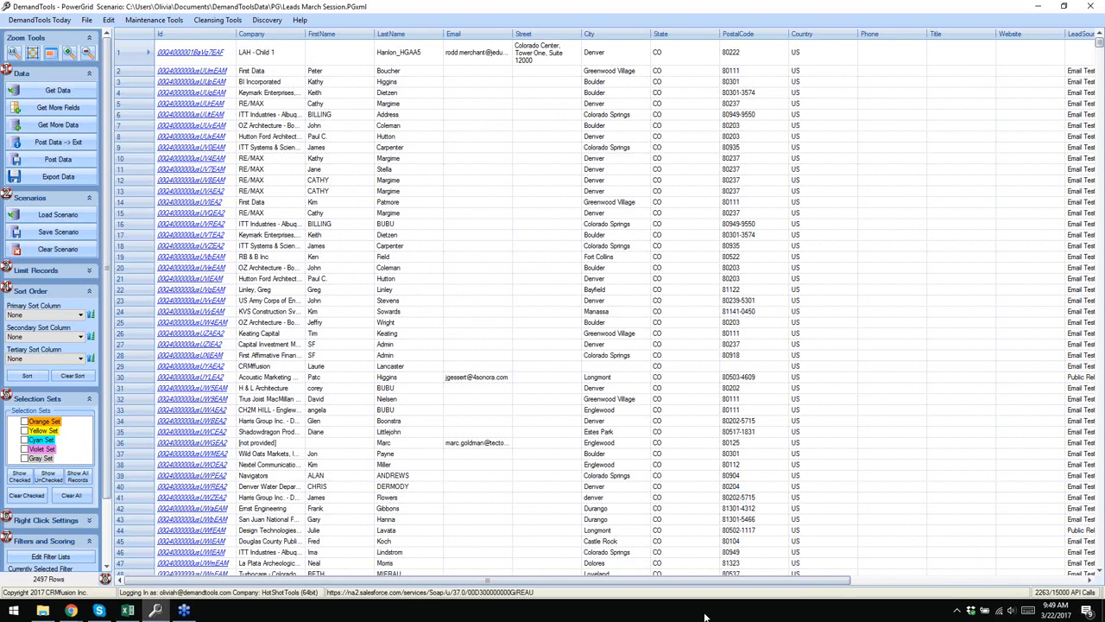
pyautogui.moveTo(639, 586); pyautogui.dragTo(873, 585)
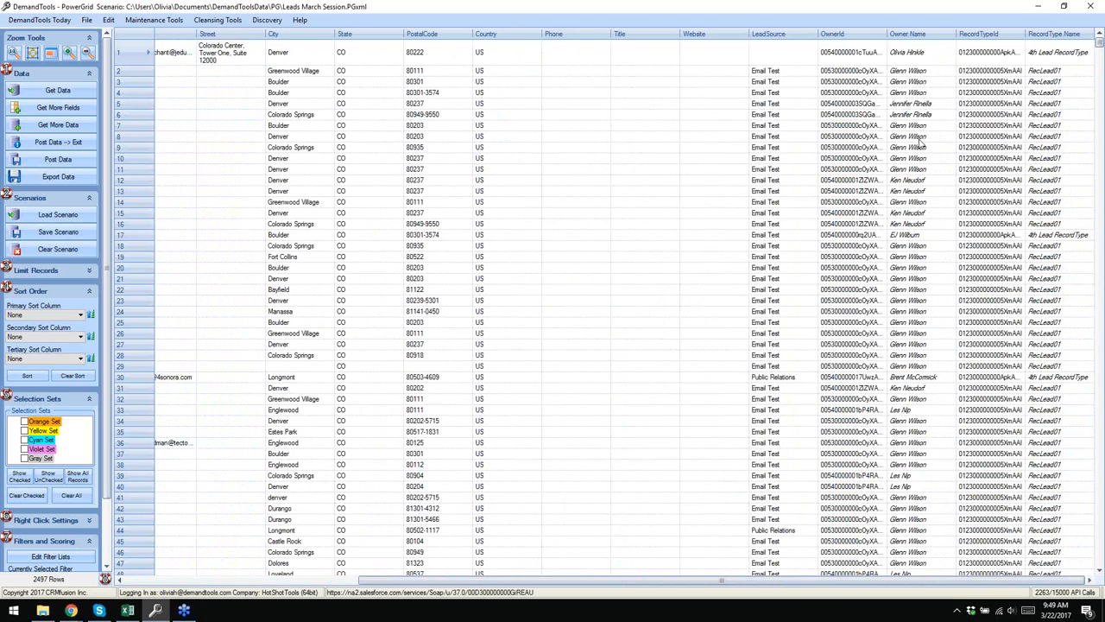
pyautogui.click(917, 56)
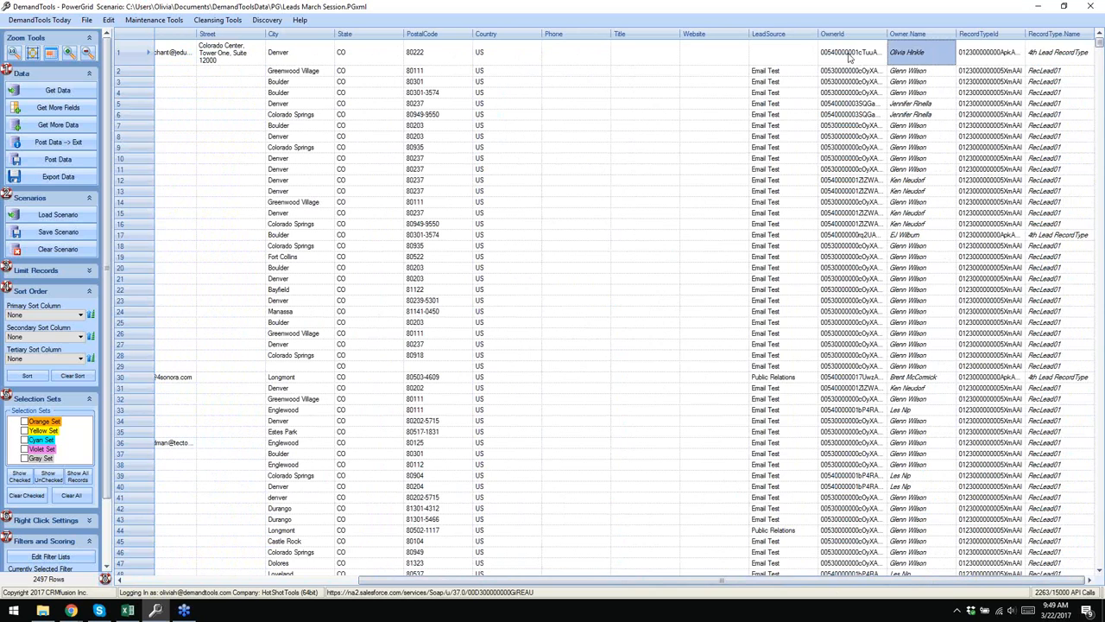
pyautogui.doubleClick(851, 57)
pyautogui.click(863, 62)
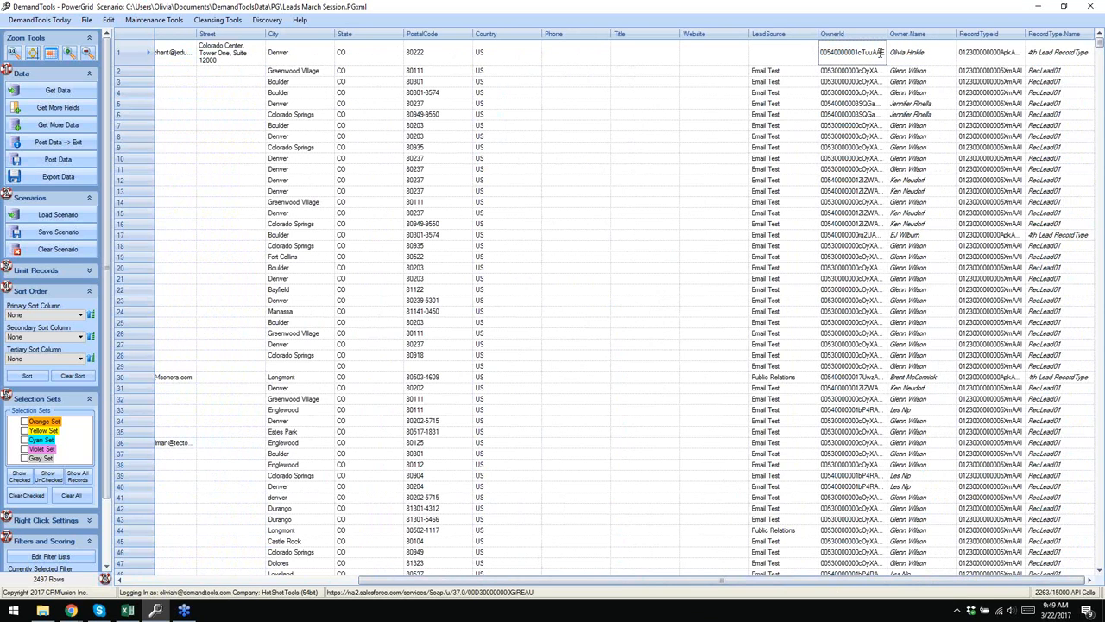
pyautogui.click(872, 90)
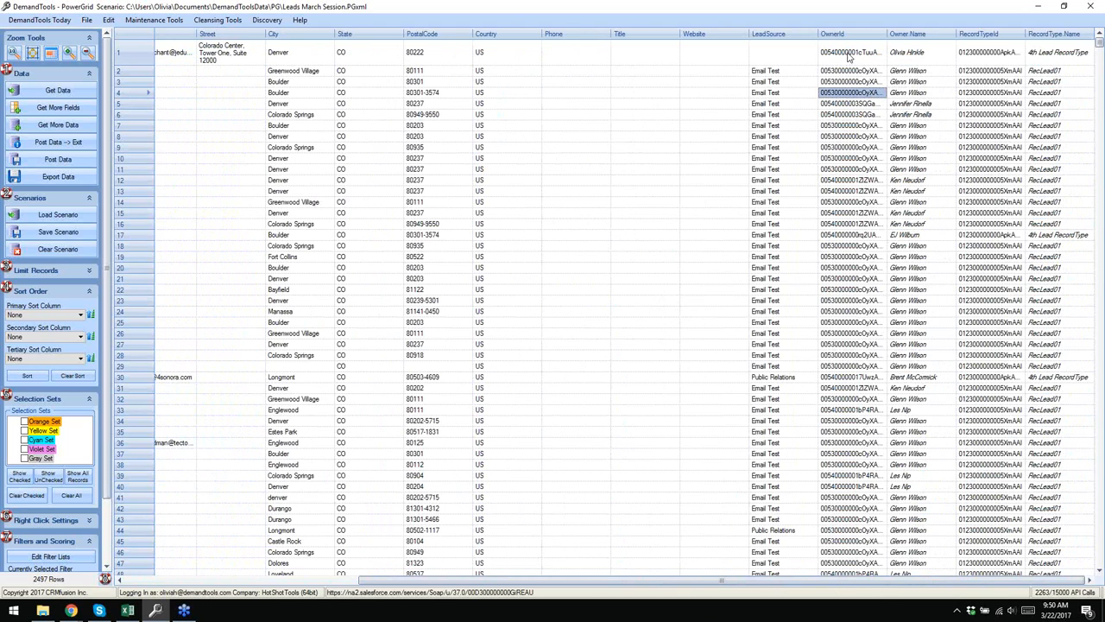
# - Reassign row 1's lead to a different user through the OwnerId cell's Edit owner picker
pyautogui.rightClick(863, 55)
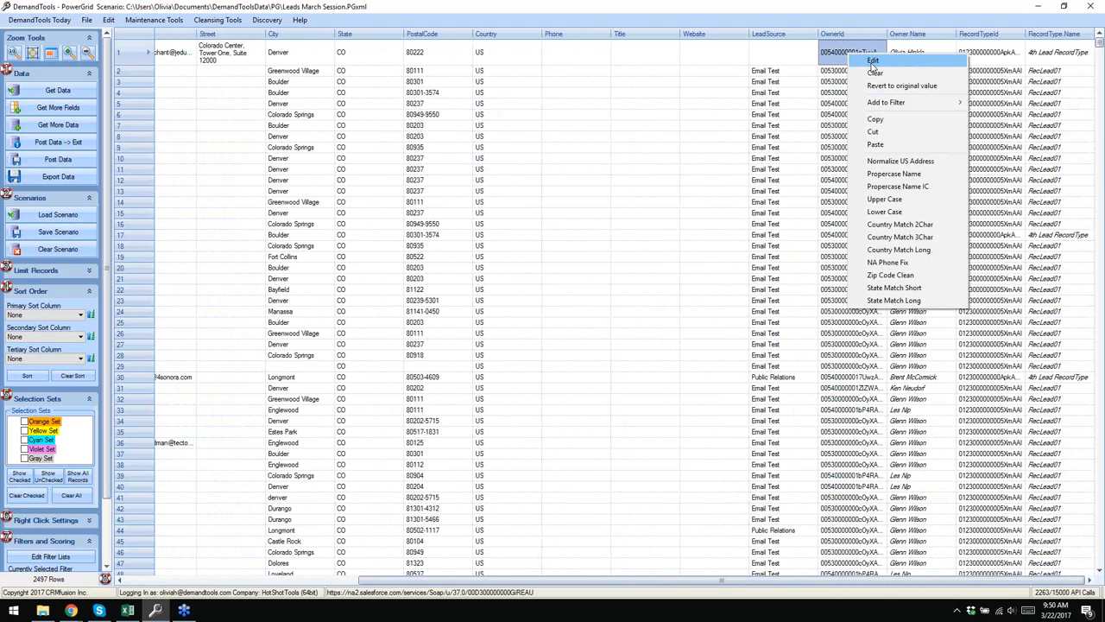
pyautogui.click(873, 62)
pyautogui.scroll(-5, 962, 136)
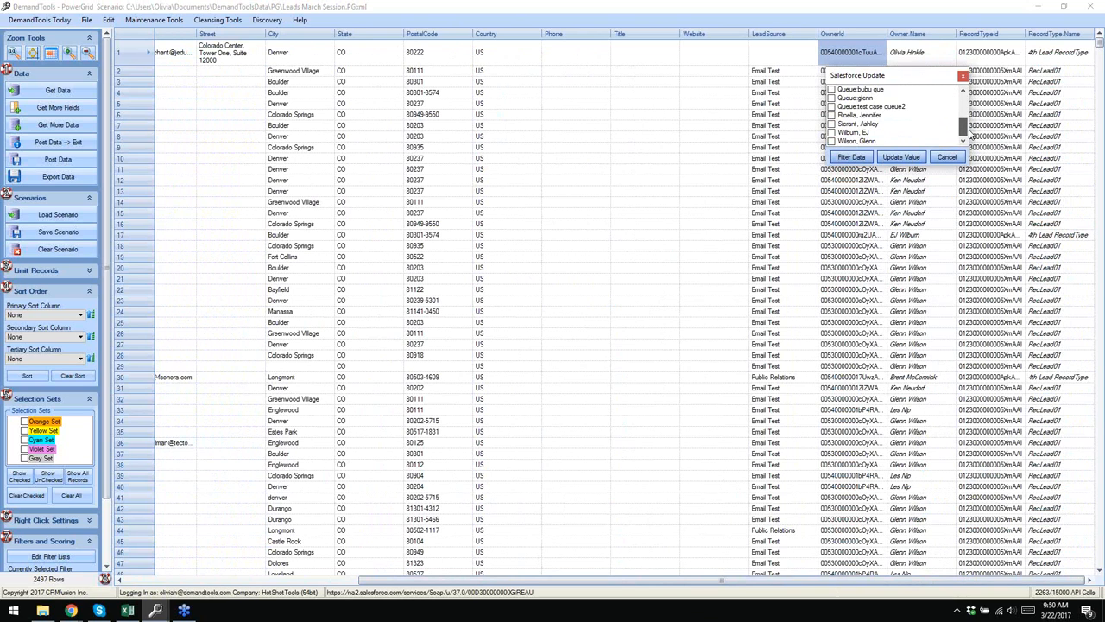
pyautogui.scroll(5, 967, 129)
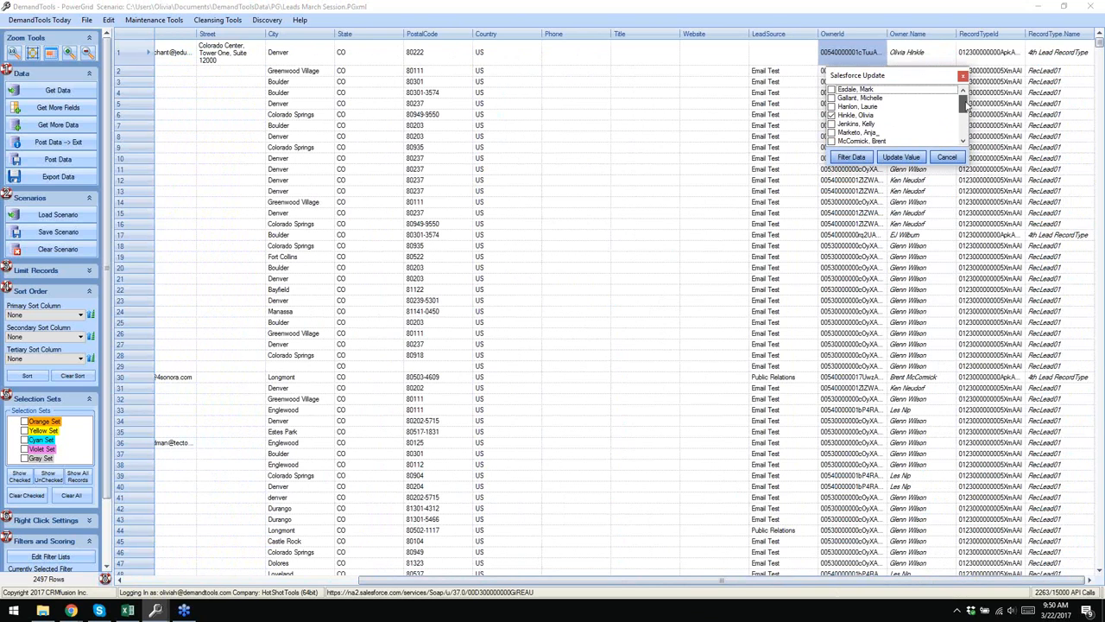
pyautogui.click(832, 108)
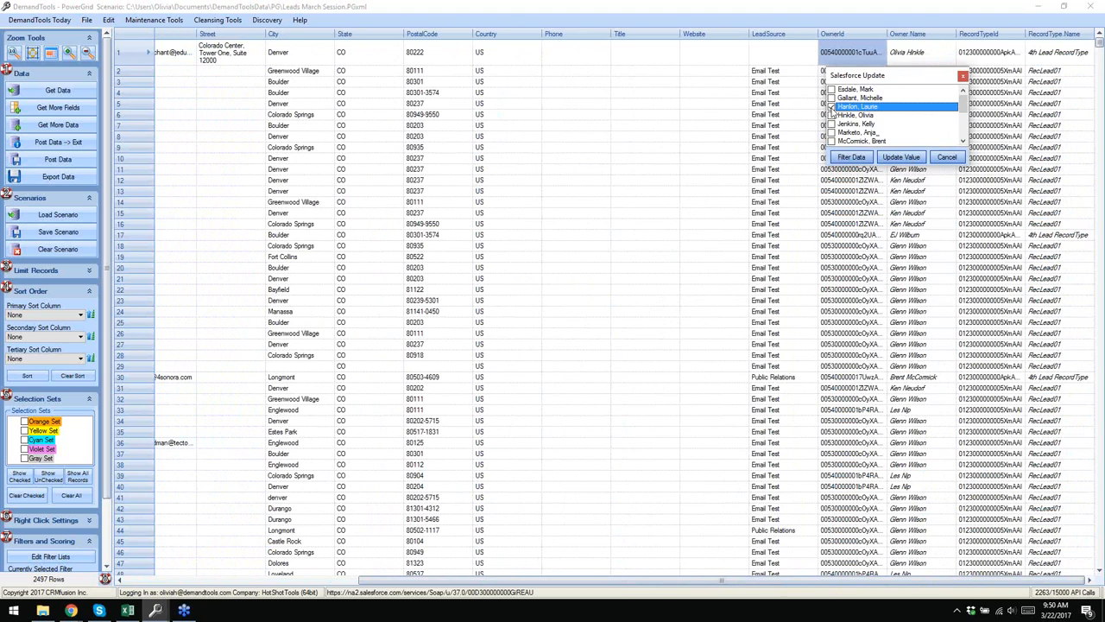
pyautogui.click(900, 159)
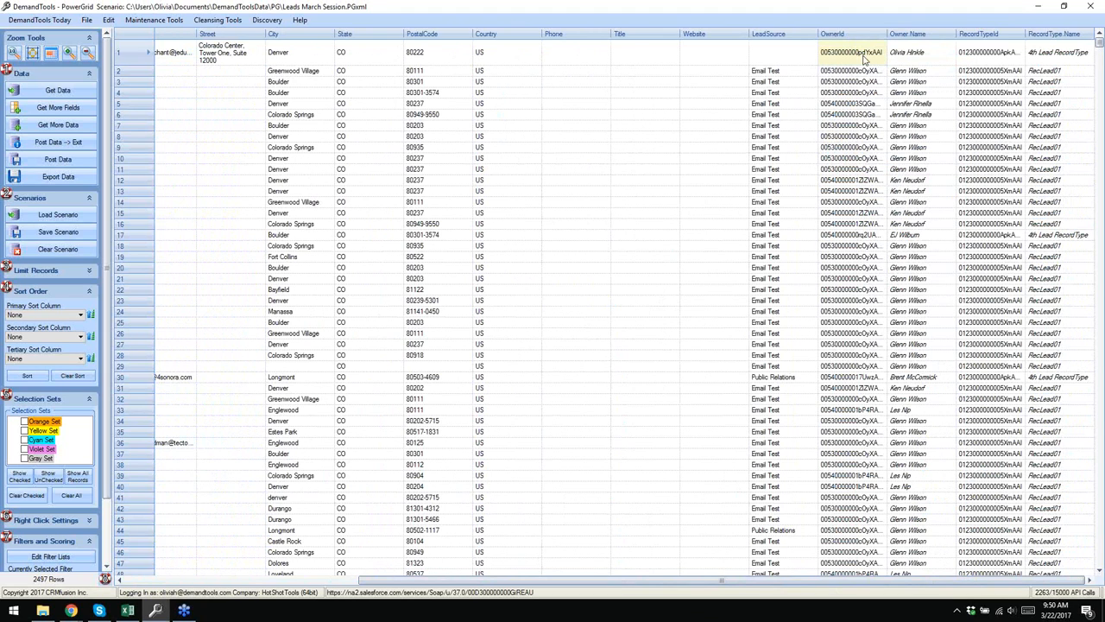
pyautogui.click(922, 64)
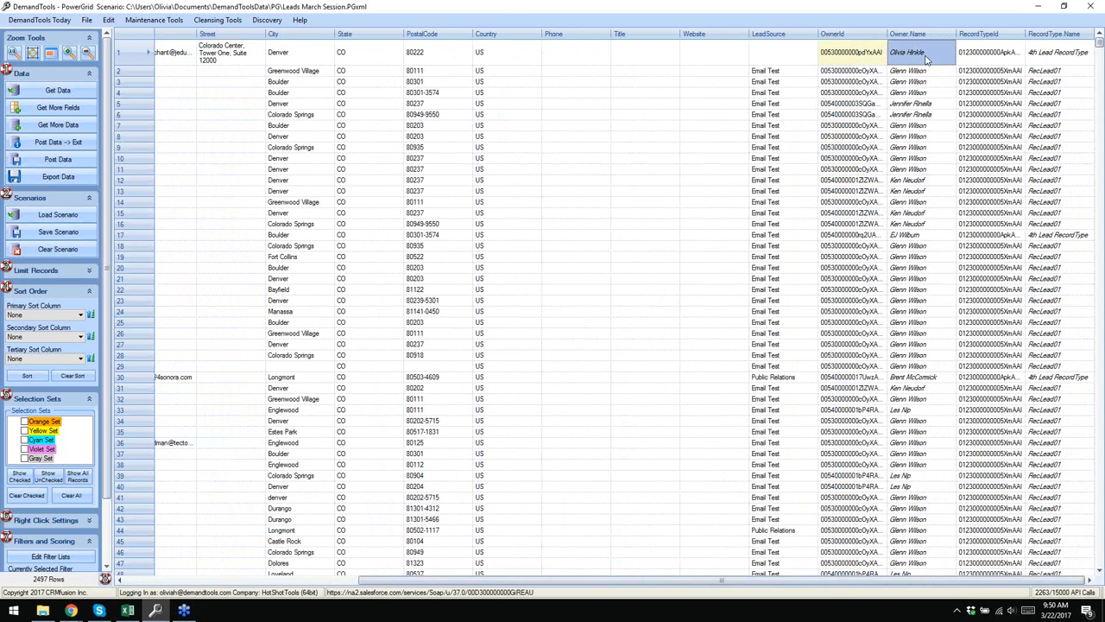
pyautogui.moveTo(864, 53)
pyautogui.click(45, 145)
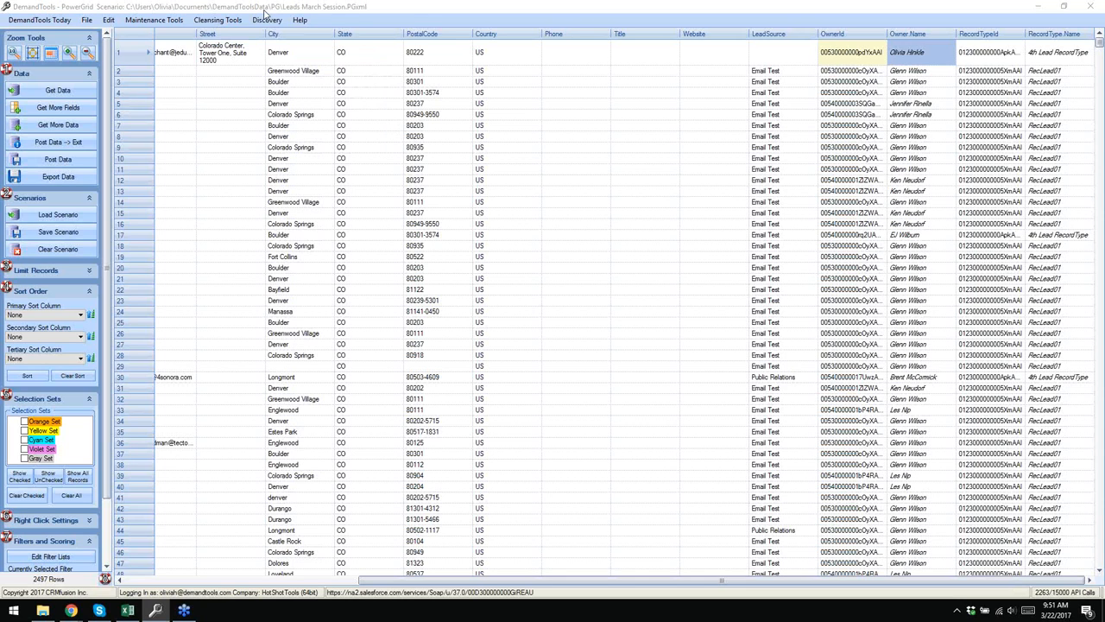
pyautogui.click(855, 72)
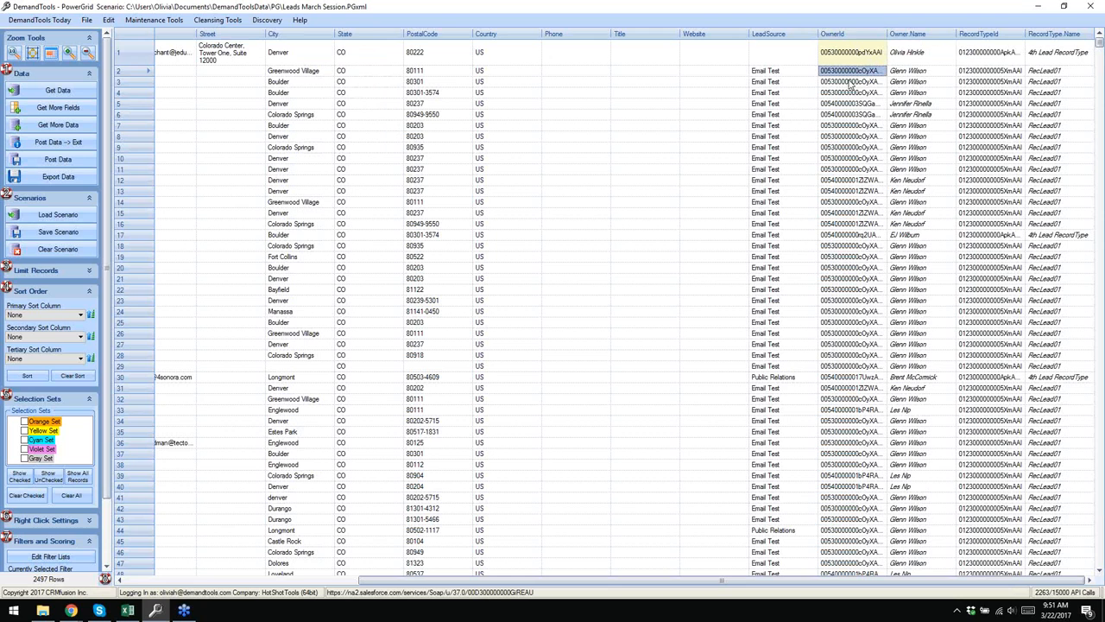
pyautogui.rightClick(980, 57)
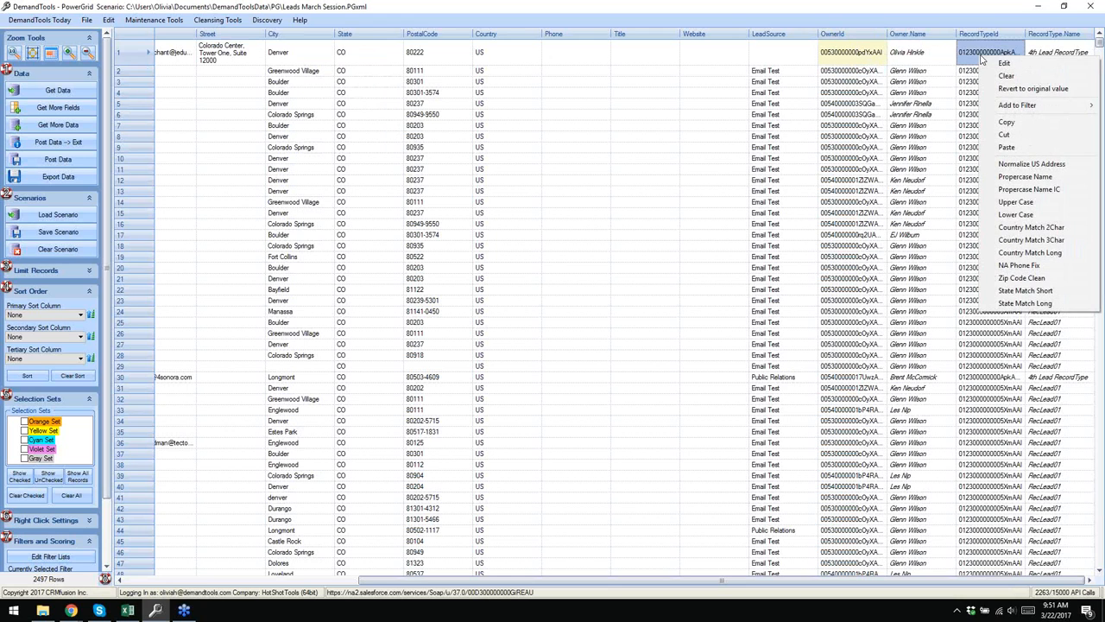
pyautogui.click(1003, 65)
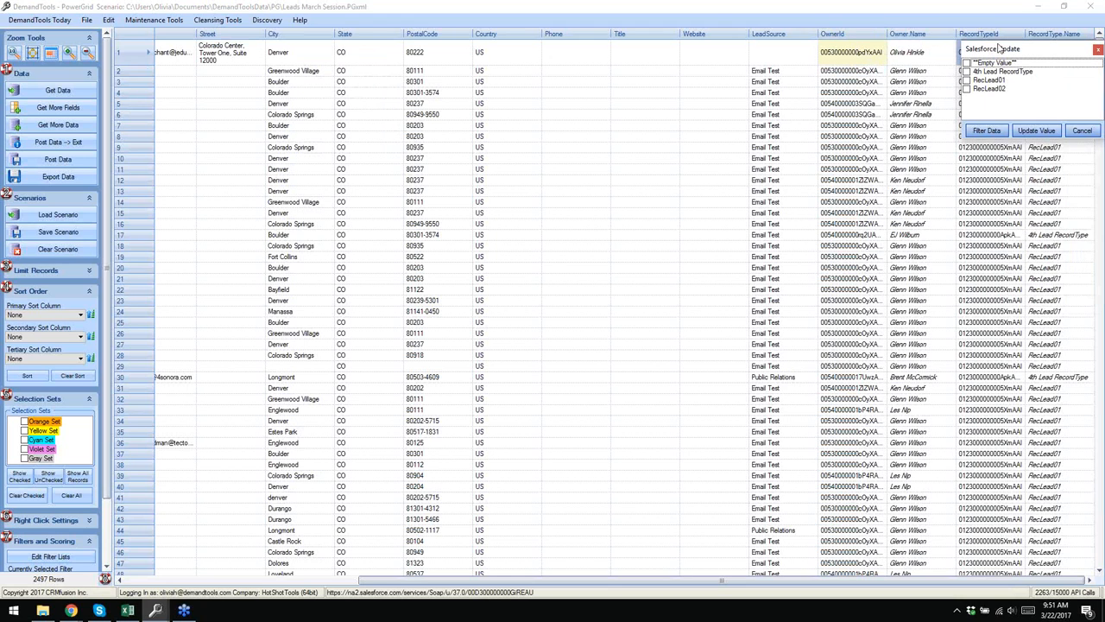
pyautogui.click(1081, 131)
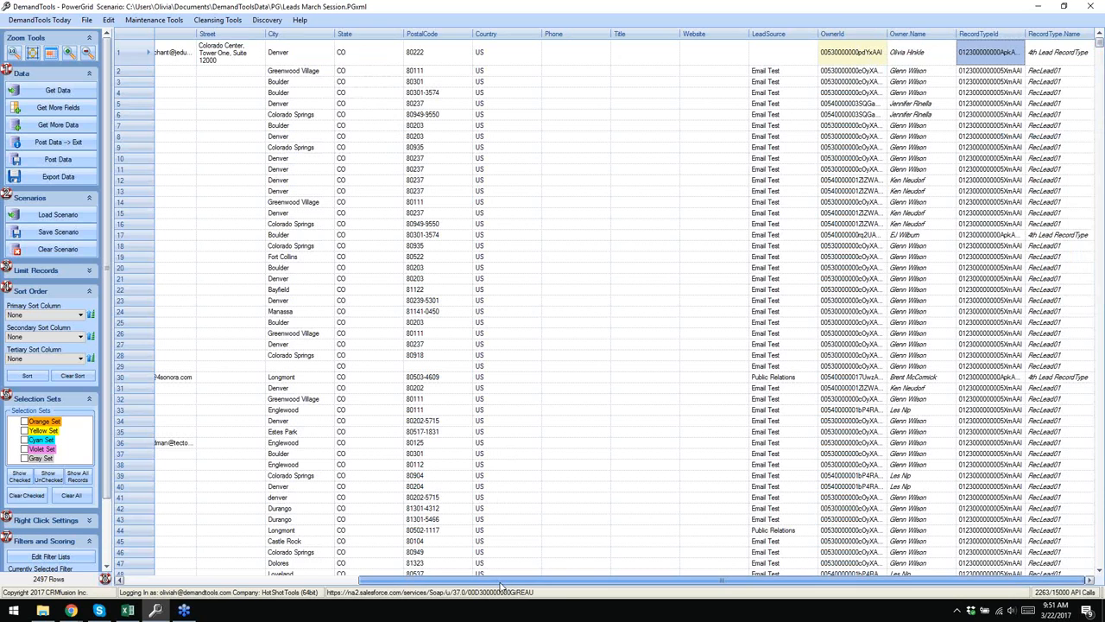
pyautogui.rightClick(788, 71)
pyautogui.click(811, 79)
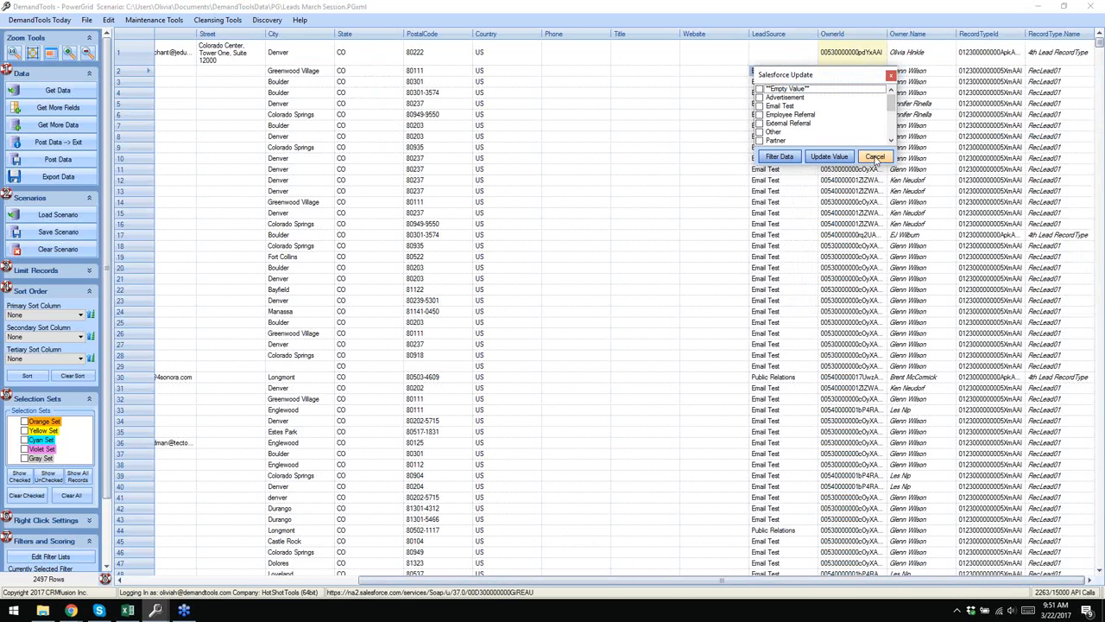
pyautogui.click(875, 158)
pyautogui.click(811, 74)
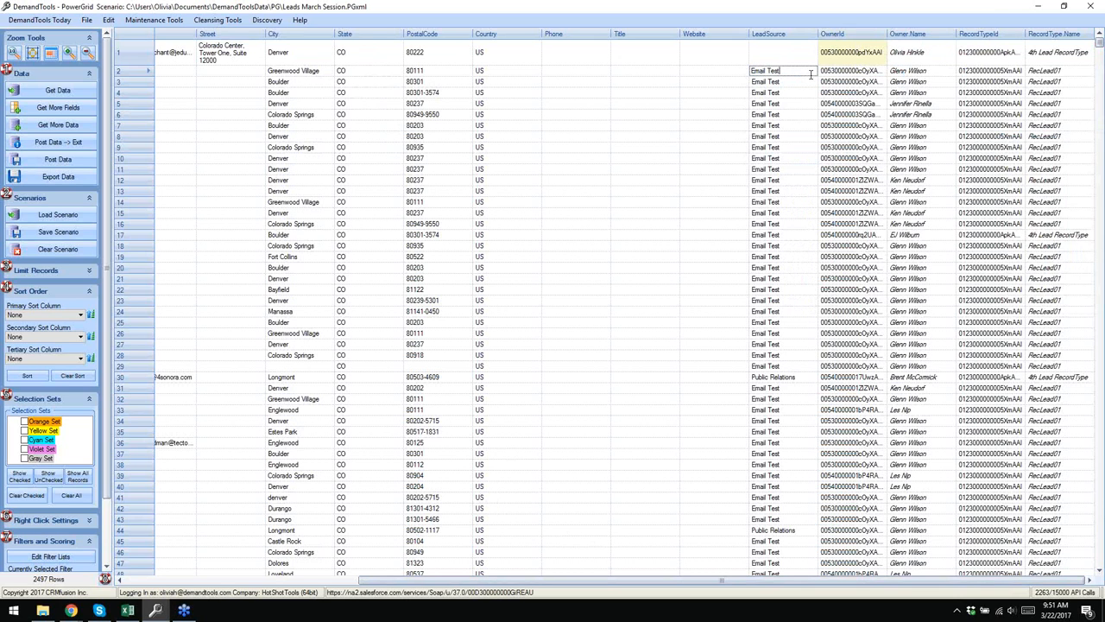
pyautogui.click(788, 114)
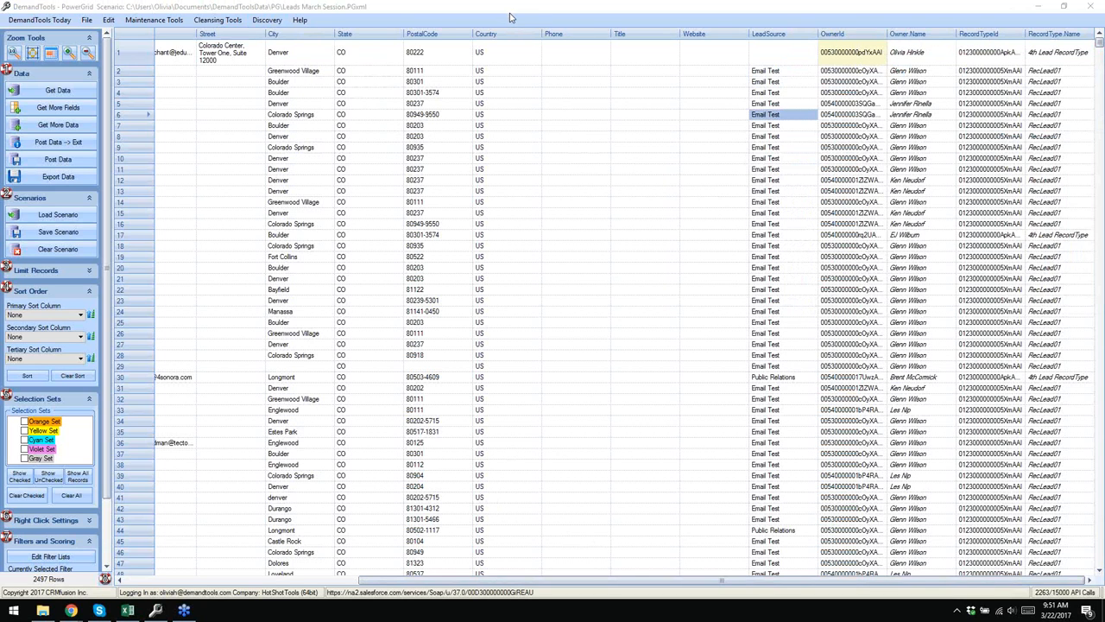
pyautogui.click(783, 114)
pyautogui.click(881, 127)
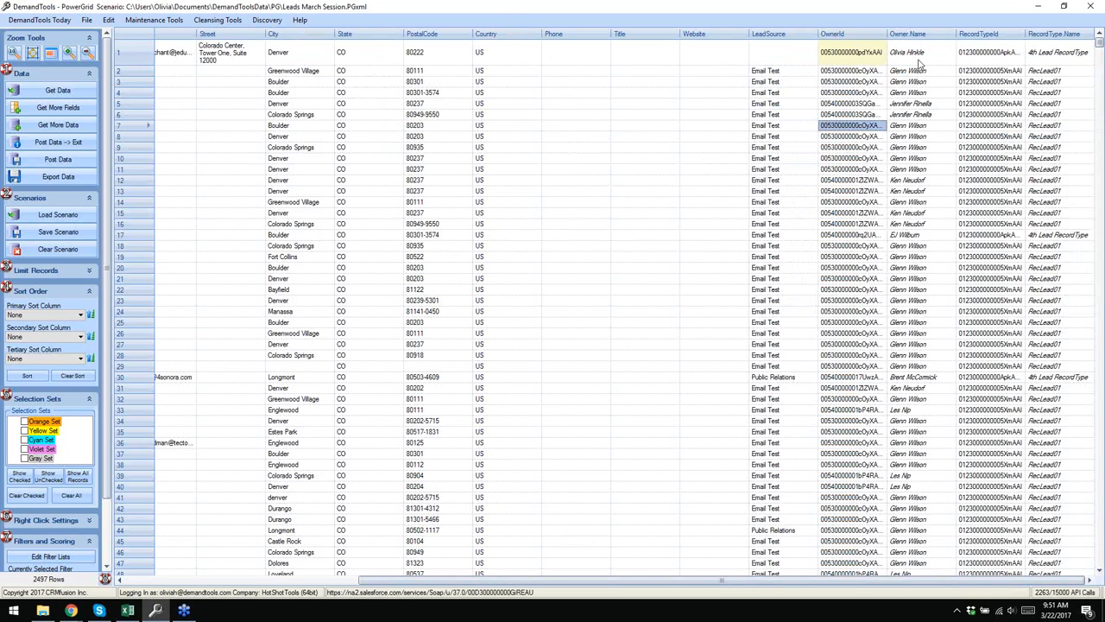
pyautogui.moveTo(860, 59)
pyautogui.click(831, 53)
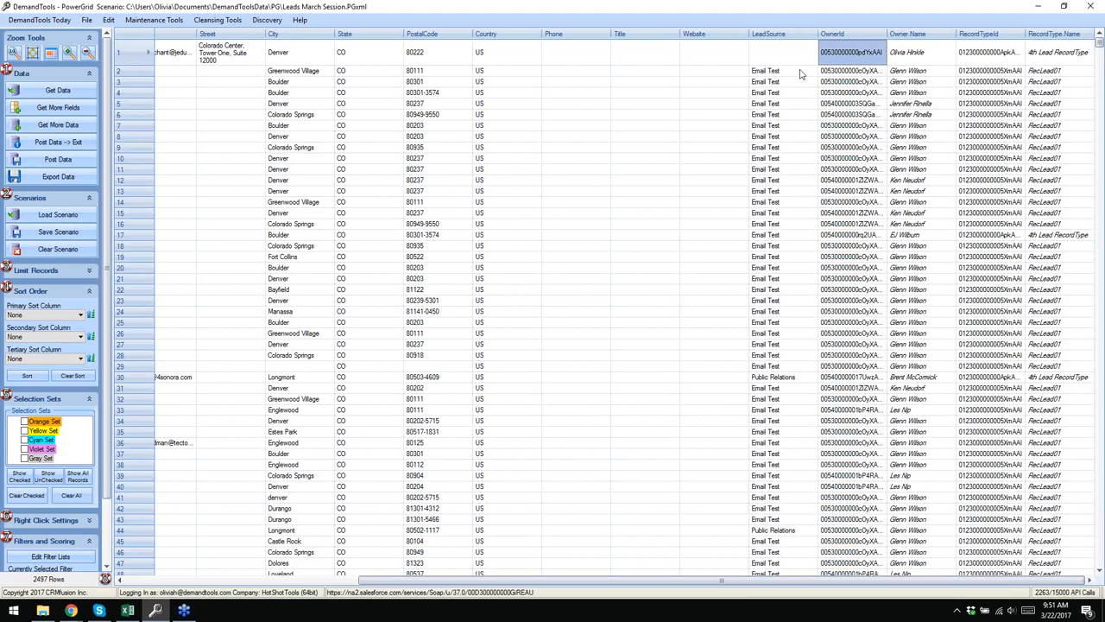
pyautogui.rightClick(130, 57)
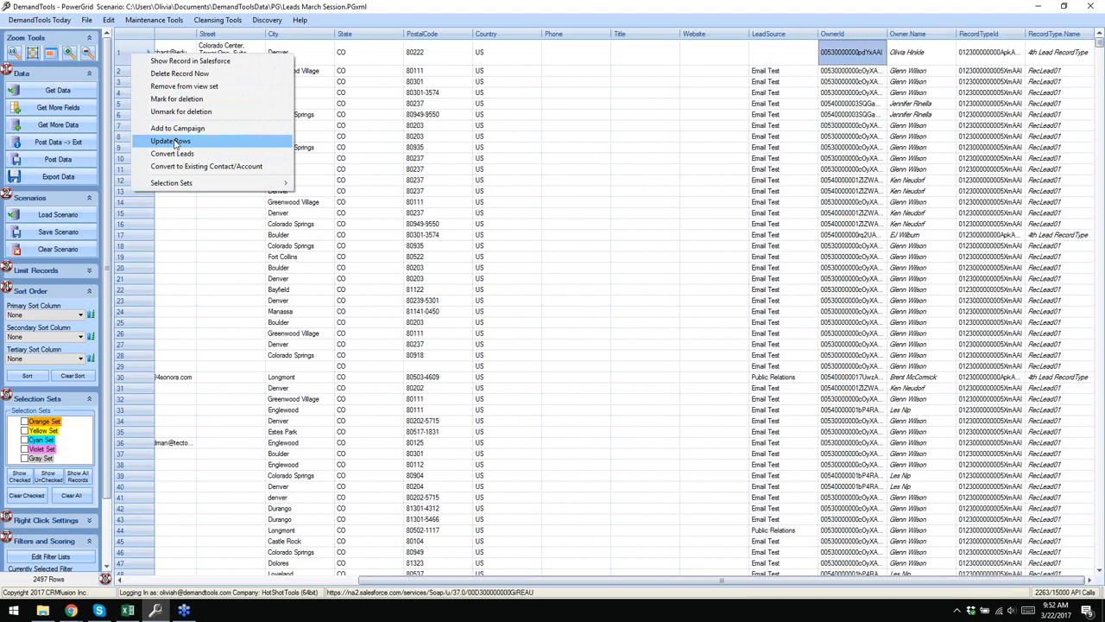
pyautogui.click(72, 611)
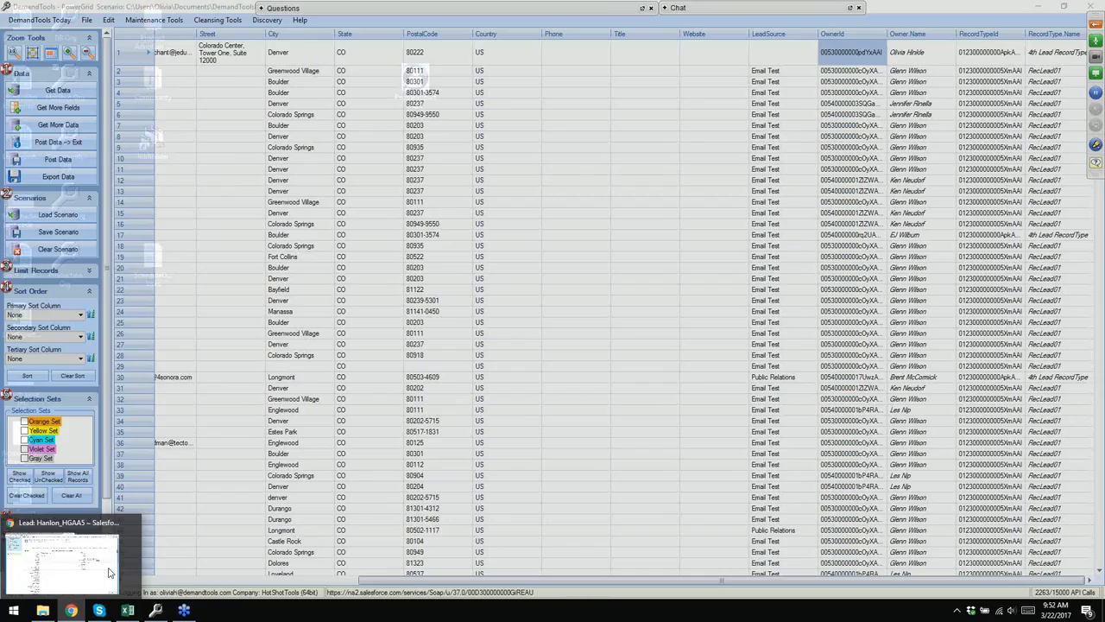
pyautogui.click(61, 562)
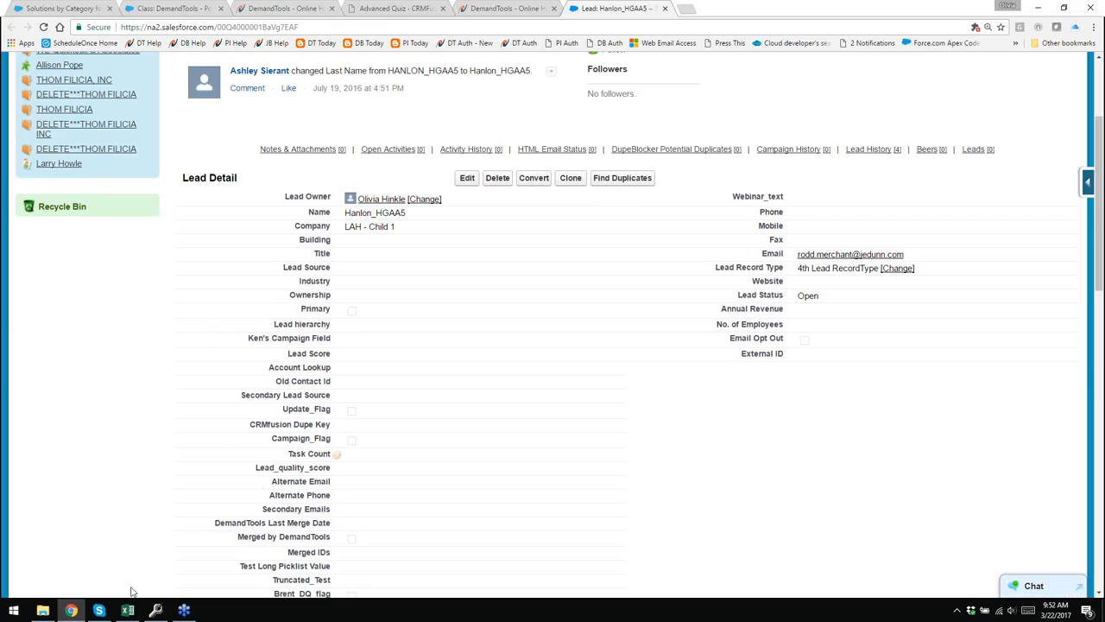
pyautogui.click(156, 612)
pyautogui.moveTo(510, 578)
pyautogui.mouseDown()
pyautogui.moveTo(345, 617)
pyautogui.moveTo(250, 605)
pyautogui.moveTo(516, 595)
pyautogui.mouseUp()
pyautogui.click(895, 57)
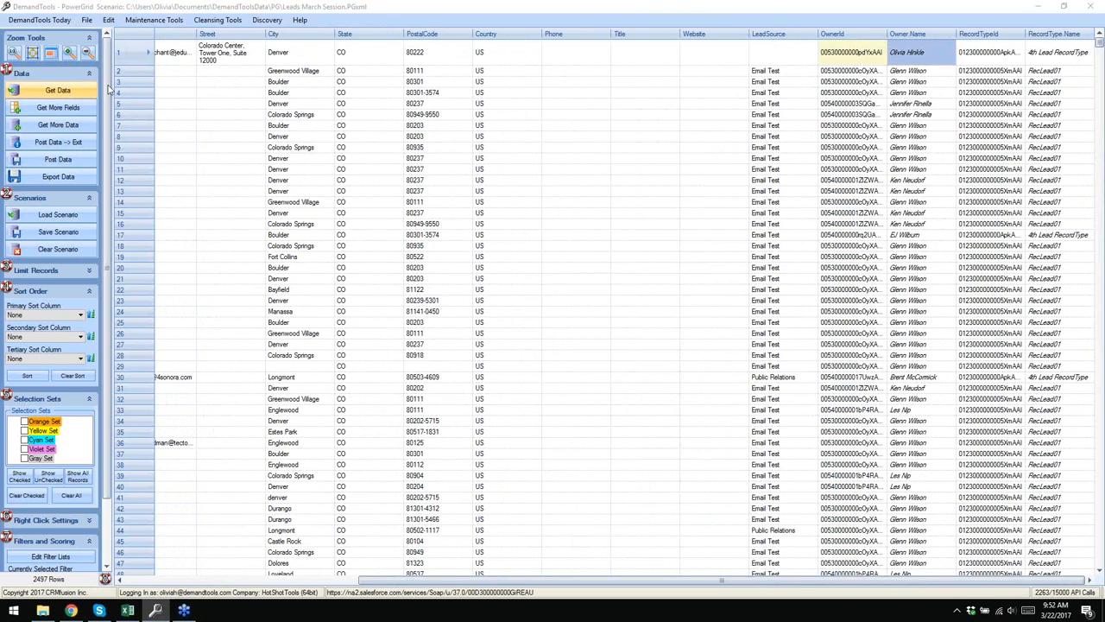
# - Post row 1's owner change to Salesforce via Update Rows and dismiss the 0-error summary
pyautogui.rightClick(136, 58)
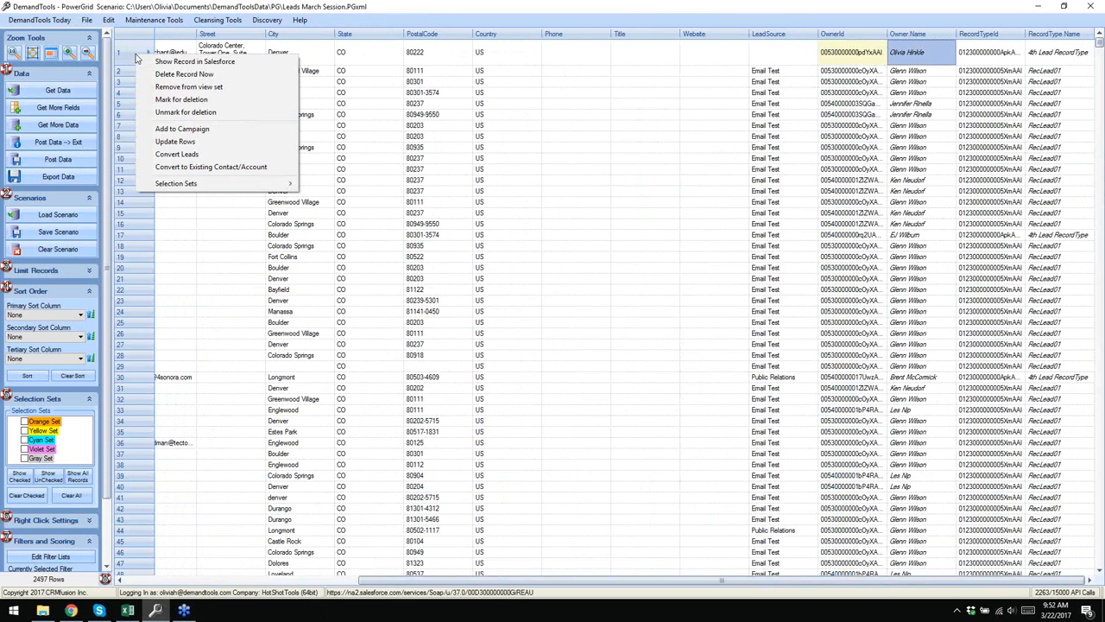
pyautogui.click(209, 138)
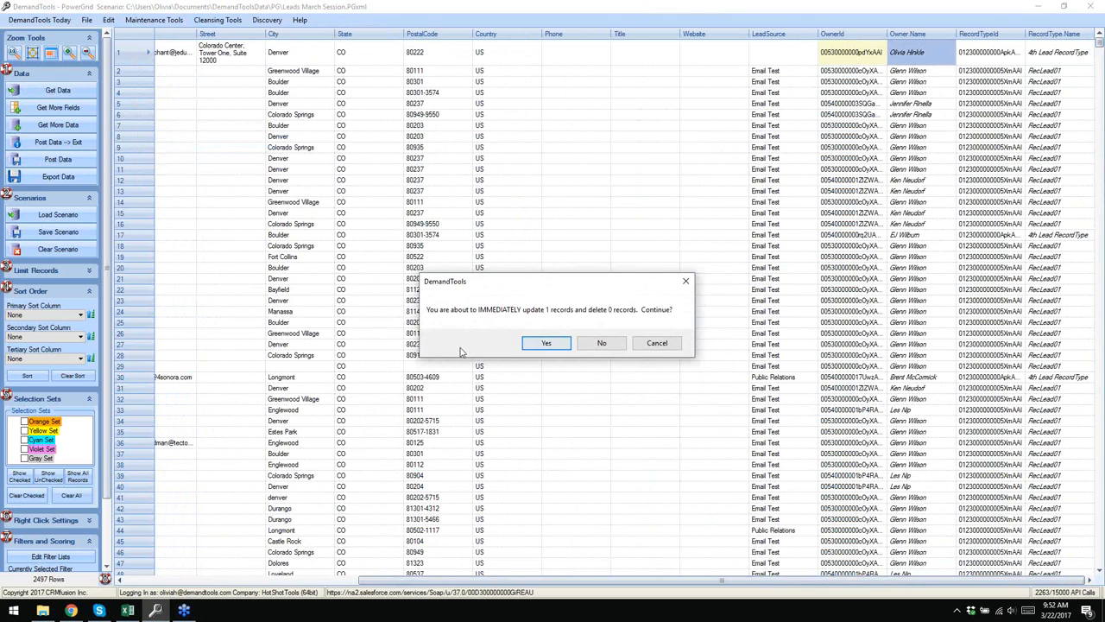
pyautogui.click(551, 346)
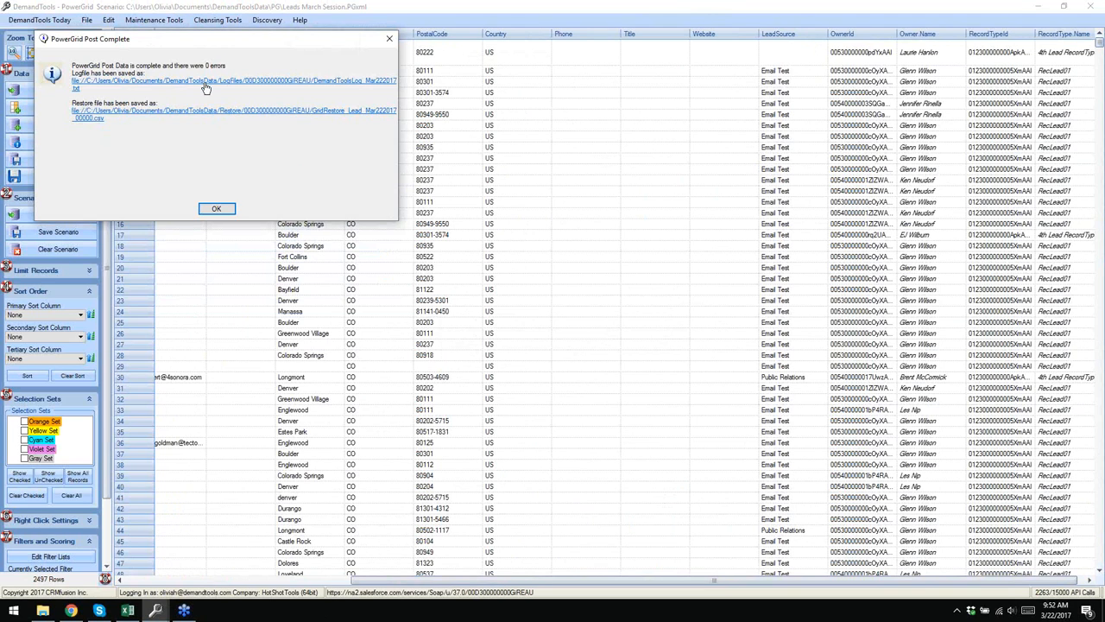
pyautogui.click(218, 210)
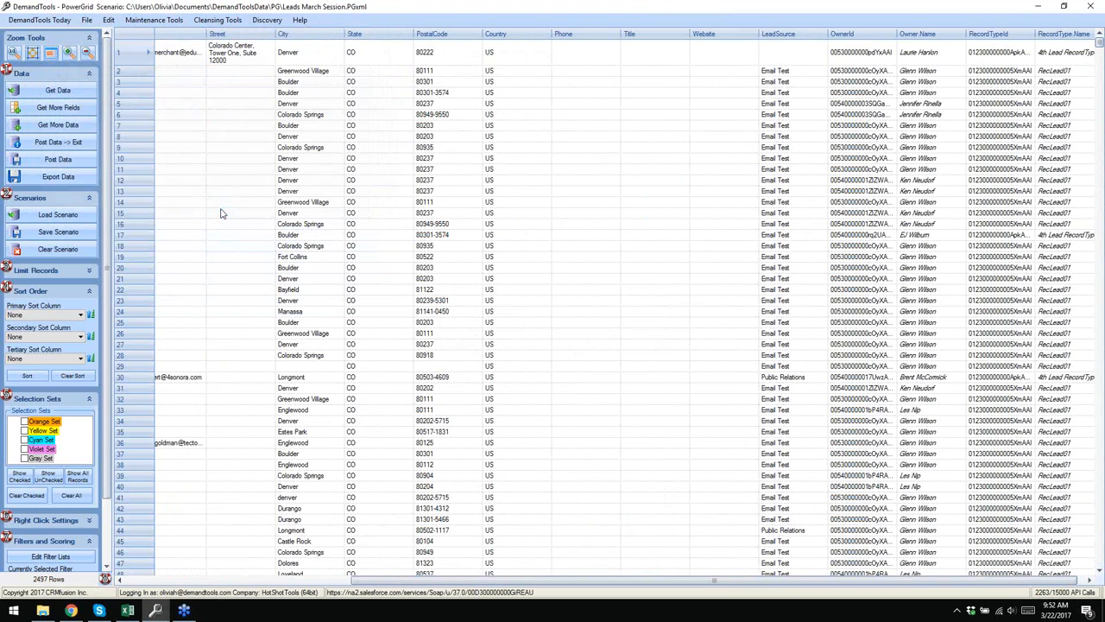
pyautogui.click(920, 60)
pyautogui.click(867, 55)
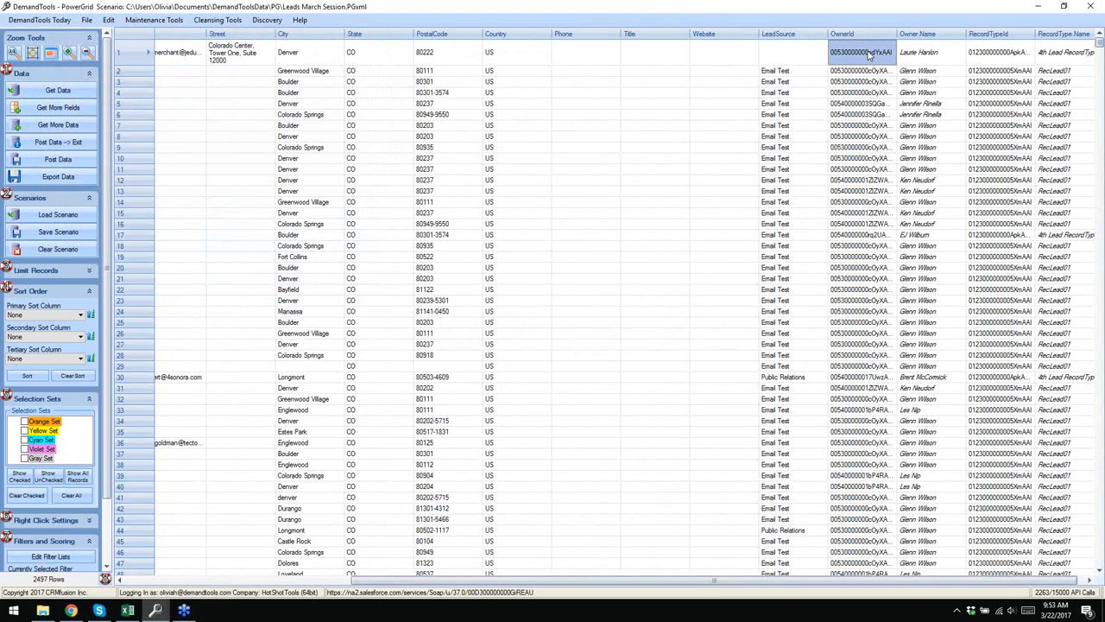
pyautogui.click(939, 57)
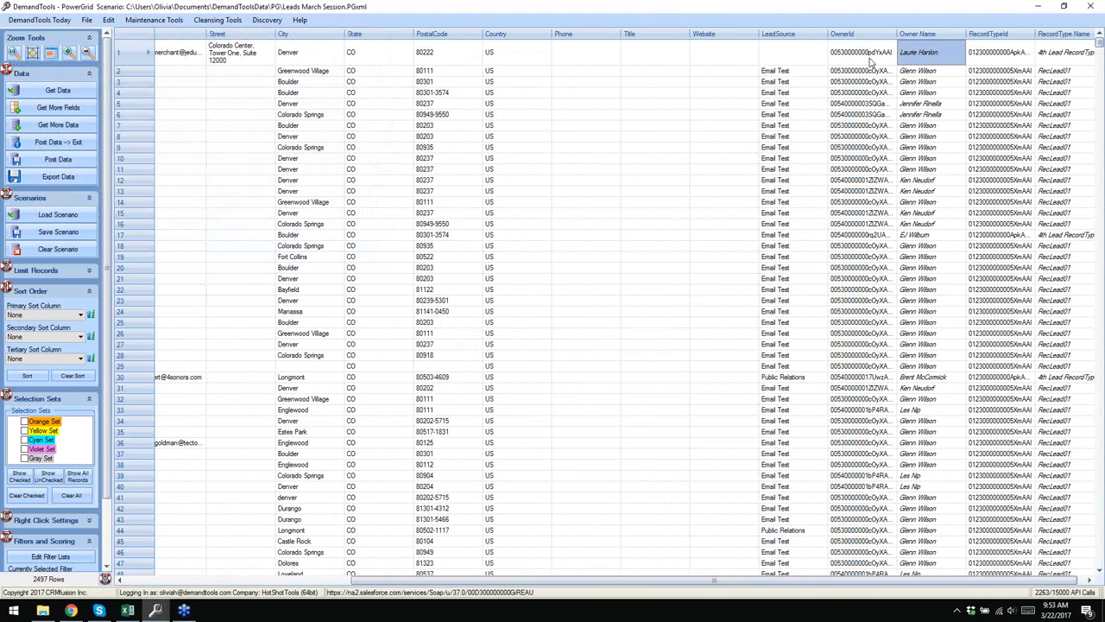
pyautogui.click(70, 611)
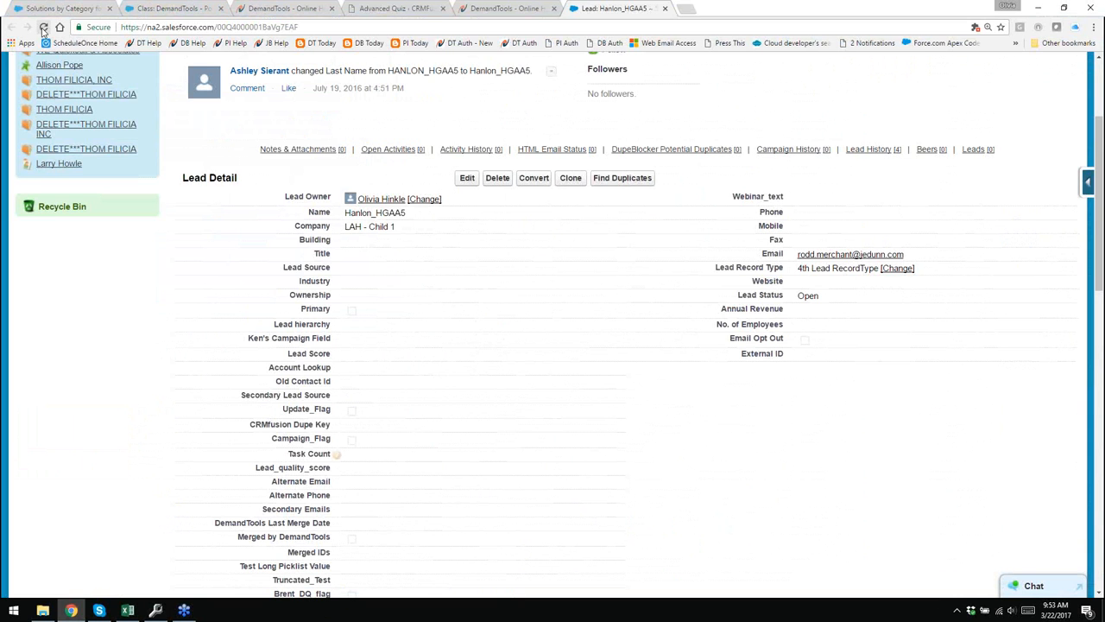
pyautogui.click(43, 27)
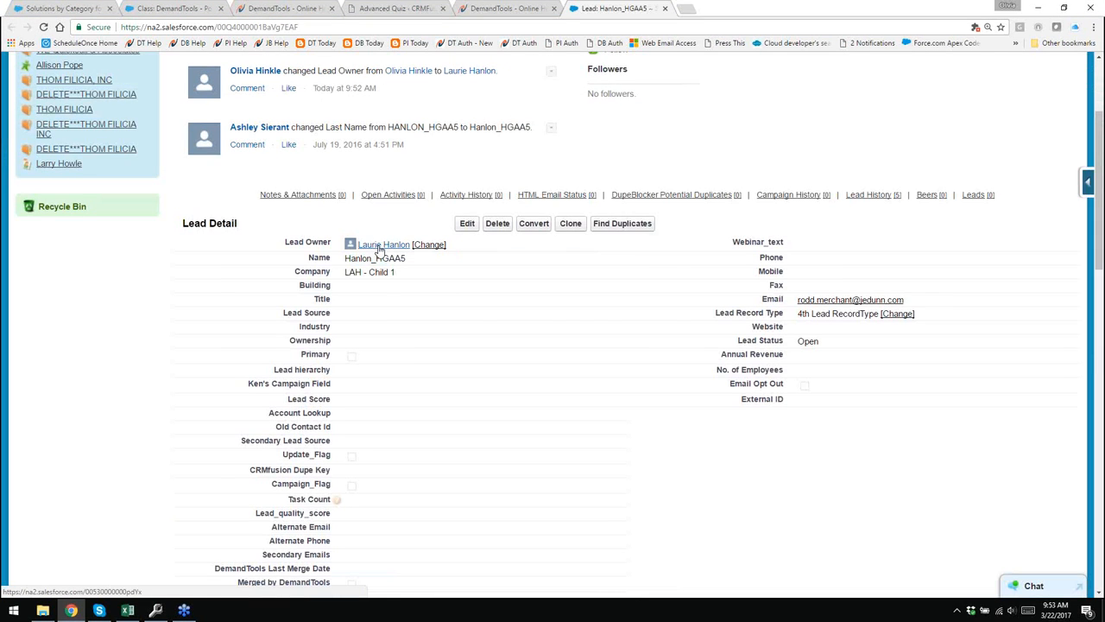
pyautogui.moveTo(383, 248)
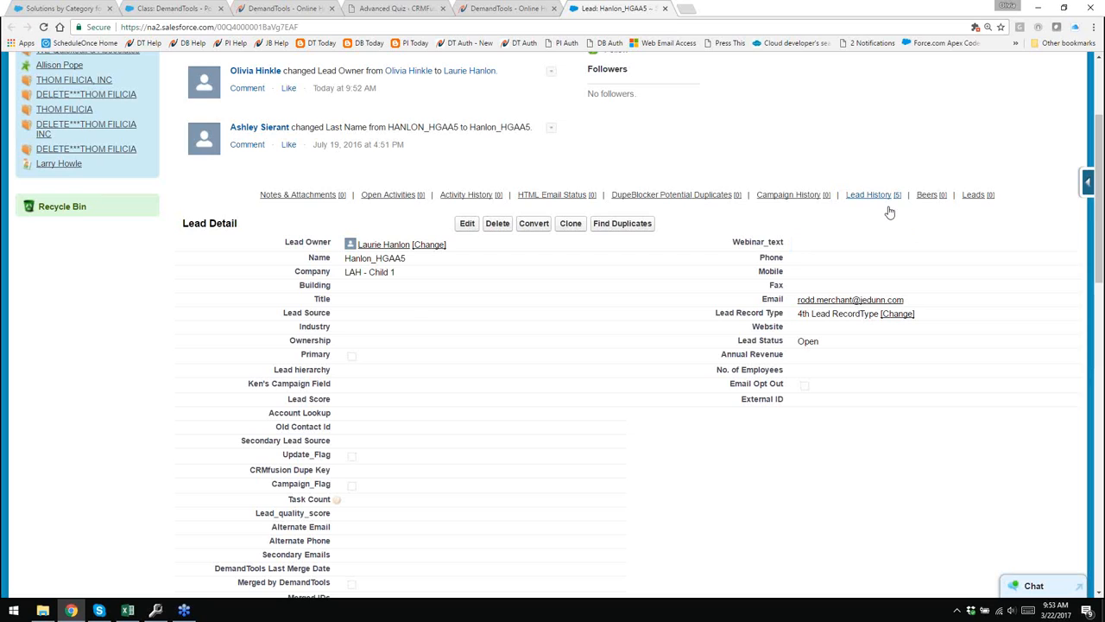
pyautogui.moveTo(887, 209)
pyautogui.click(155, 611)
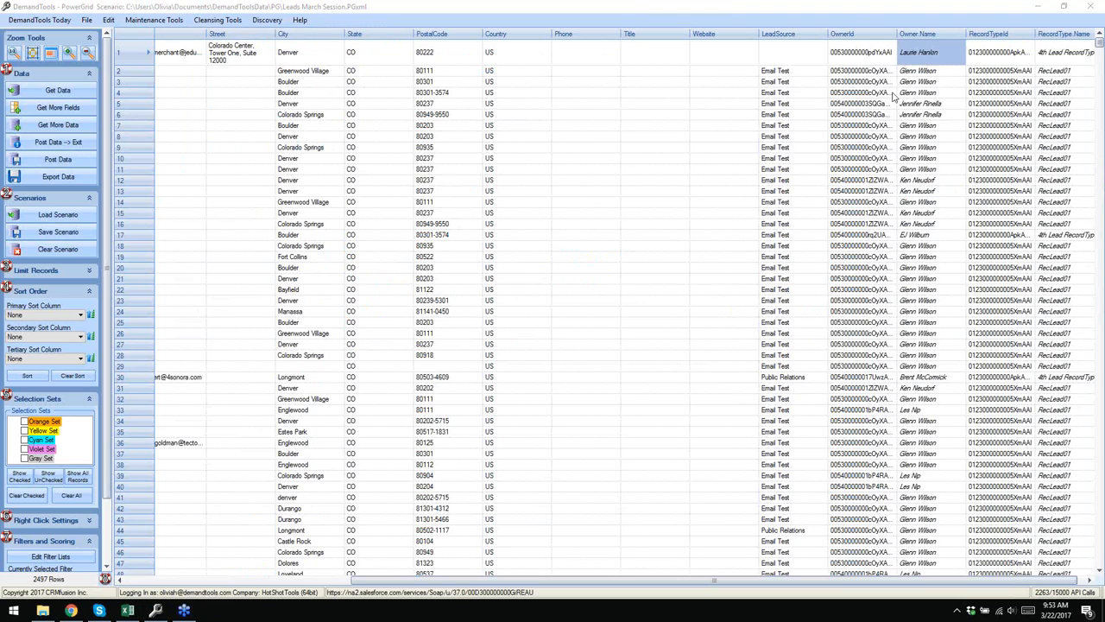
# - Set row 2's Lead Source to 'Olivia Rules' and open that lead's record in Salesforce
pyautogui.doubleClick(789, 74)
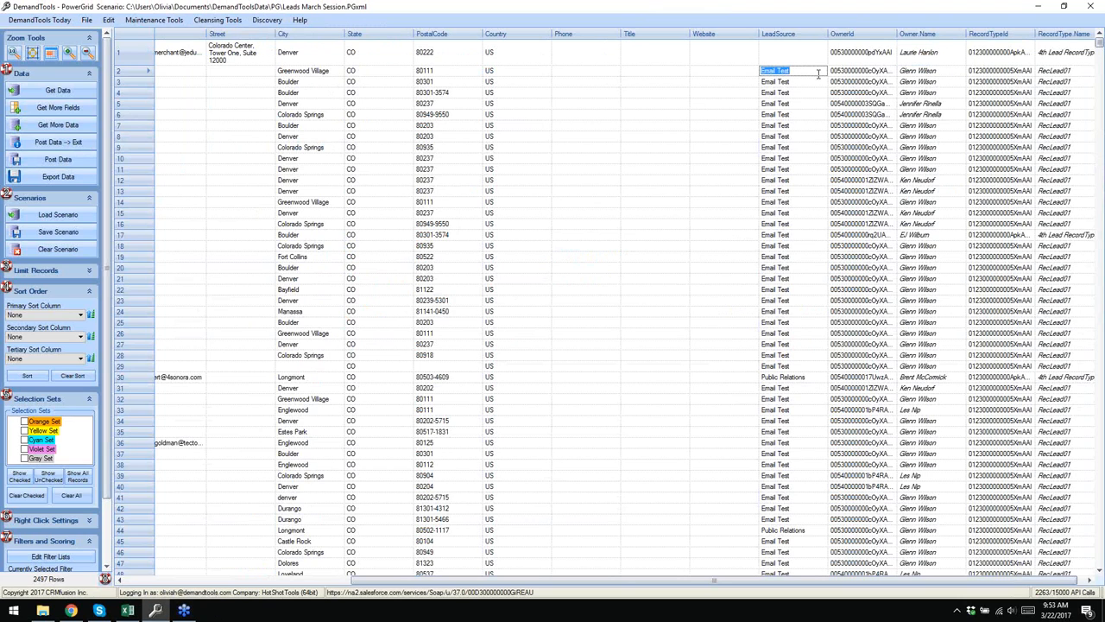
pyautogui.write('Olivia Rules')
pyautogui.click(788, 104)
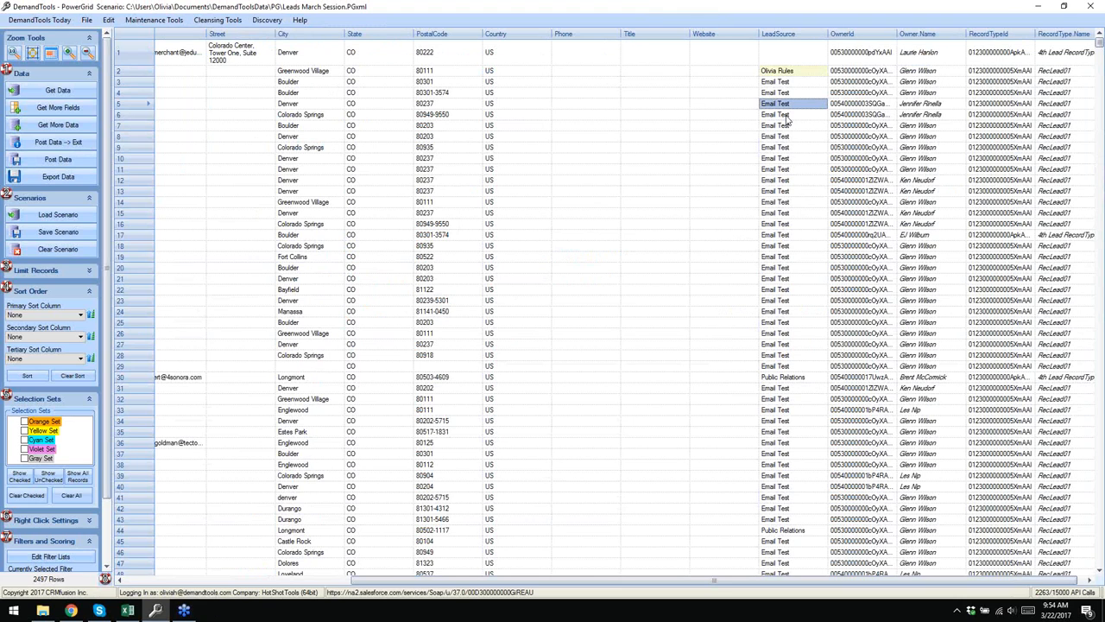
pyautogui.click(121, 73)
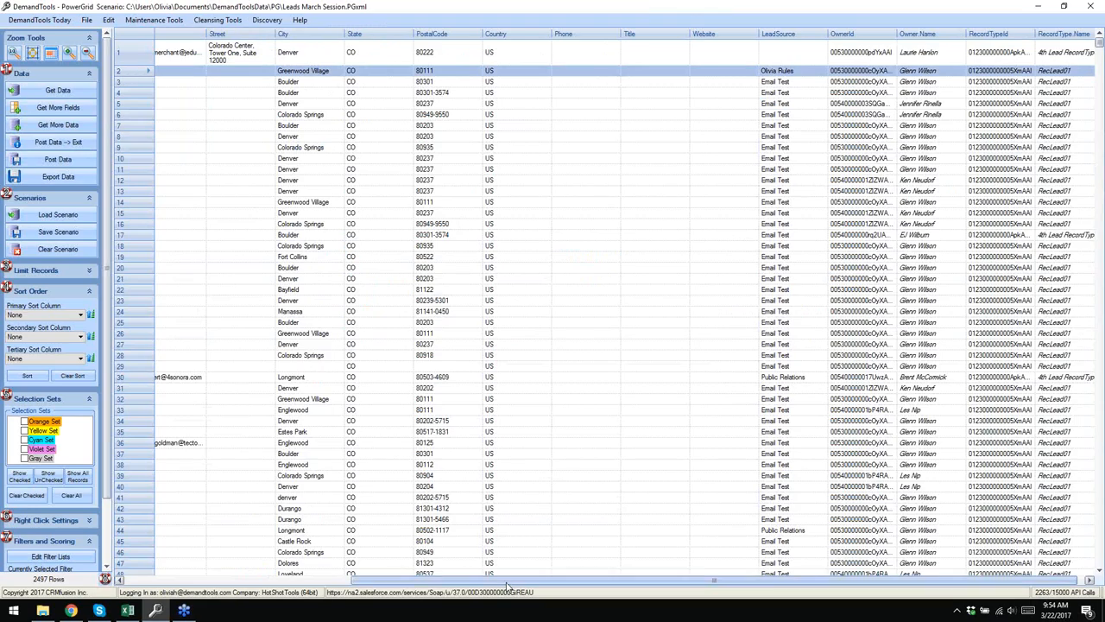
pyautogui.moveTo(500, 577); pyautogui.dragTo(291, 578)
pyautogui.click(177, 70)
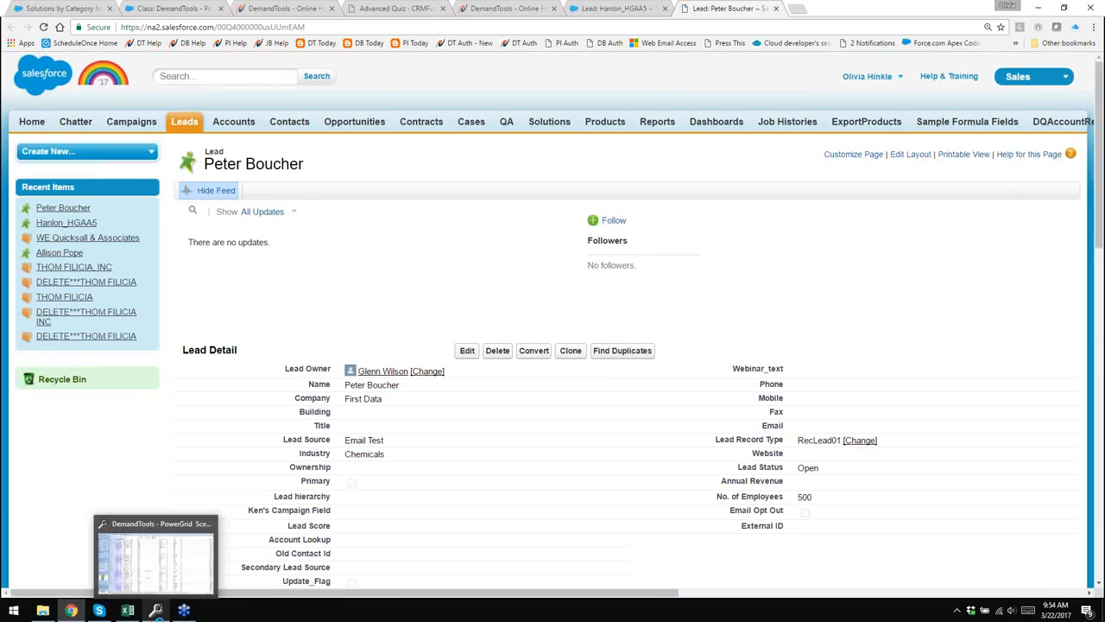
pyautogui.click(156, 610)
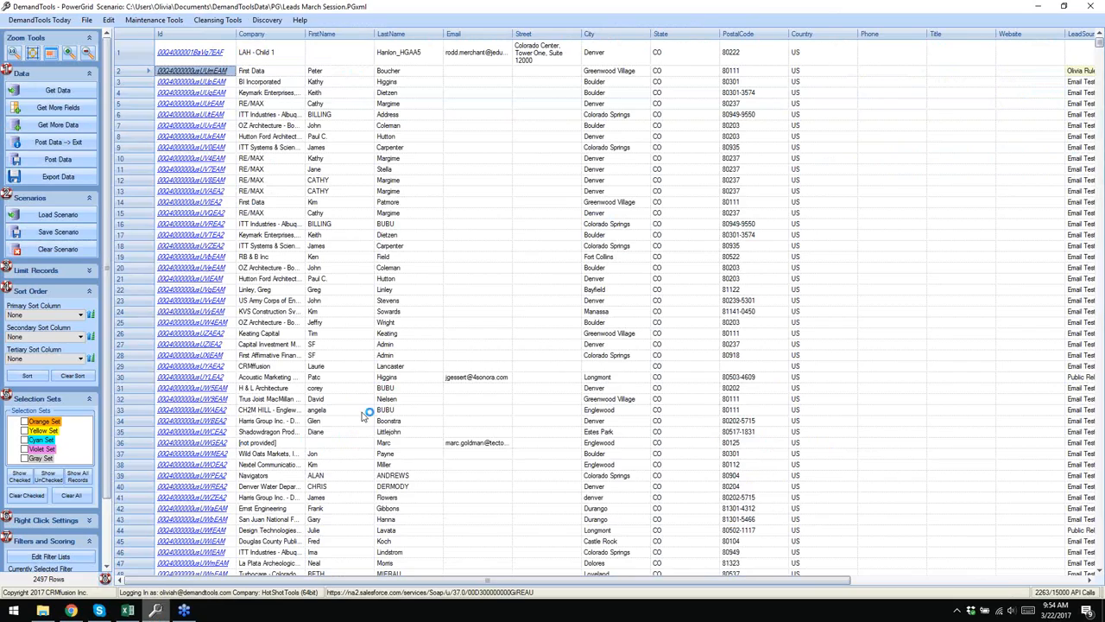
# - Post row 2's Lead Source change to Salesforce, confirming the one-record update
pyautogui.rightClick(128, 72)
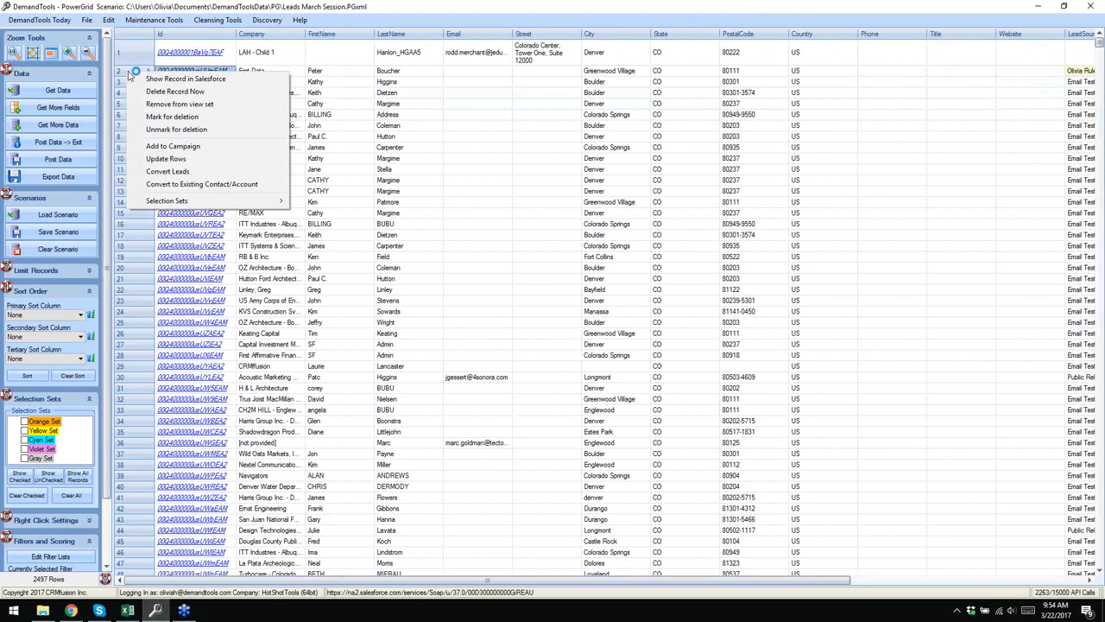
pyautogui.click(196, 158)
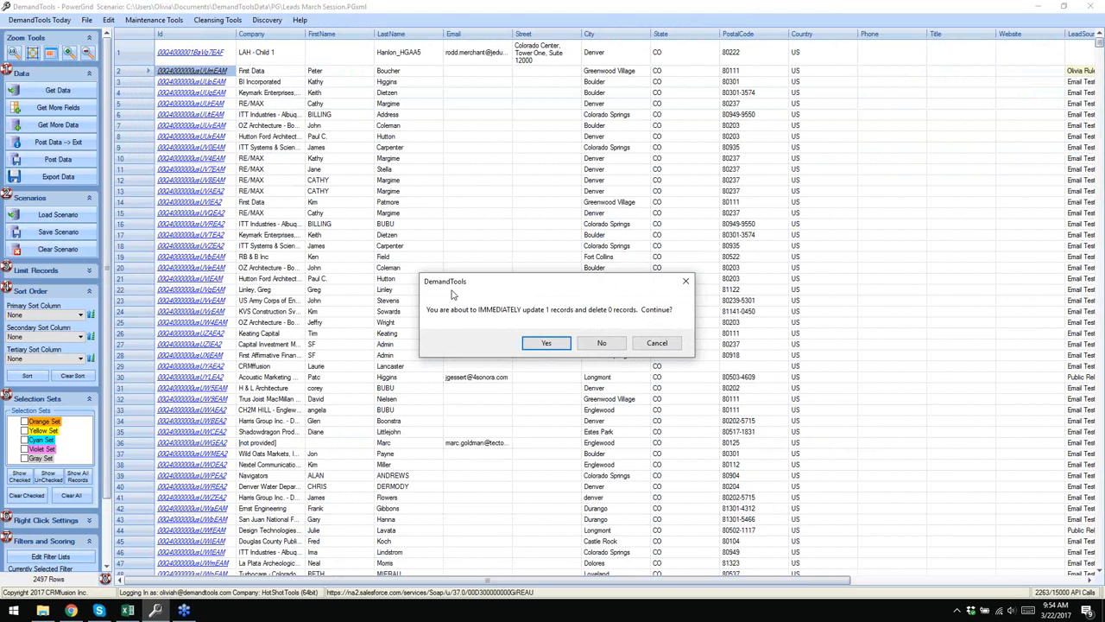
pyautogui.click(546, 343)
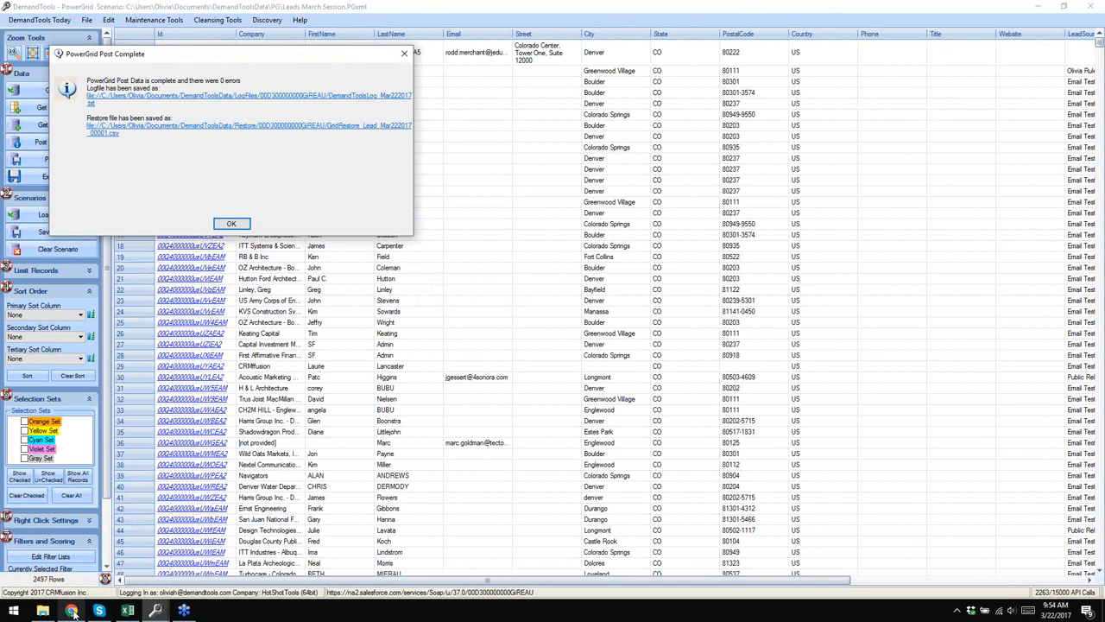
# - Reload the Salesforce lead page to confirm the new Lead Source, cancelling inline edits unchanged
pyautogui.click(71, 611)
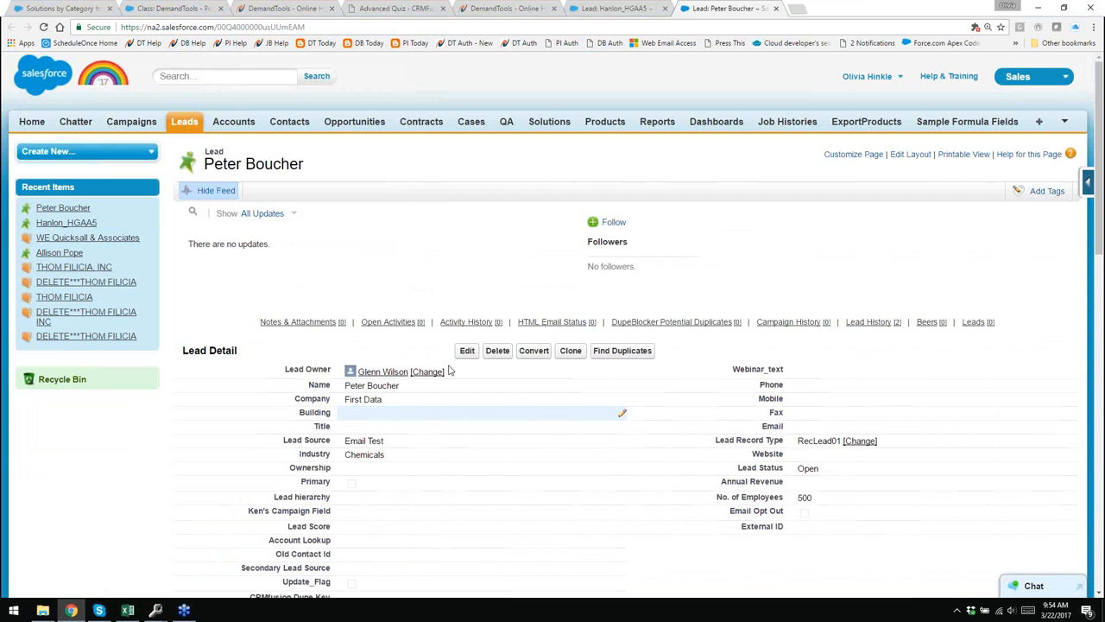
pyautogui.scroll(-1, 644, 441)
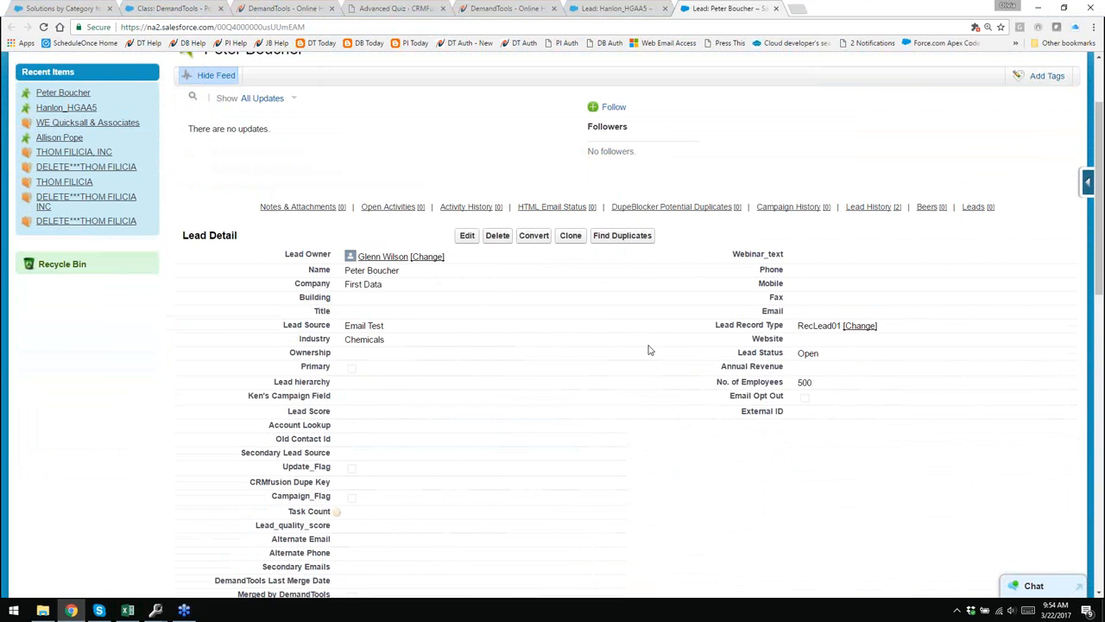
pyautogui.scroll(-1, 564, 359)
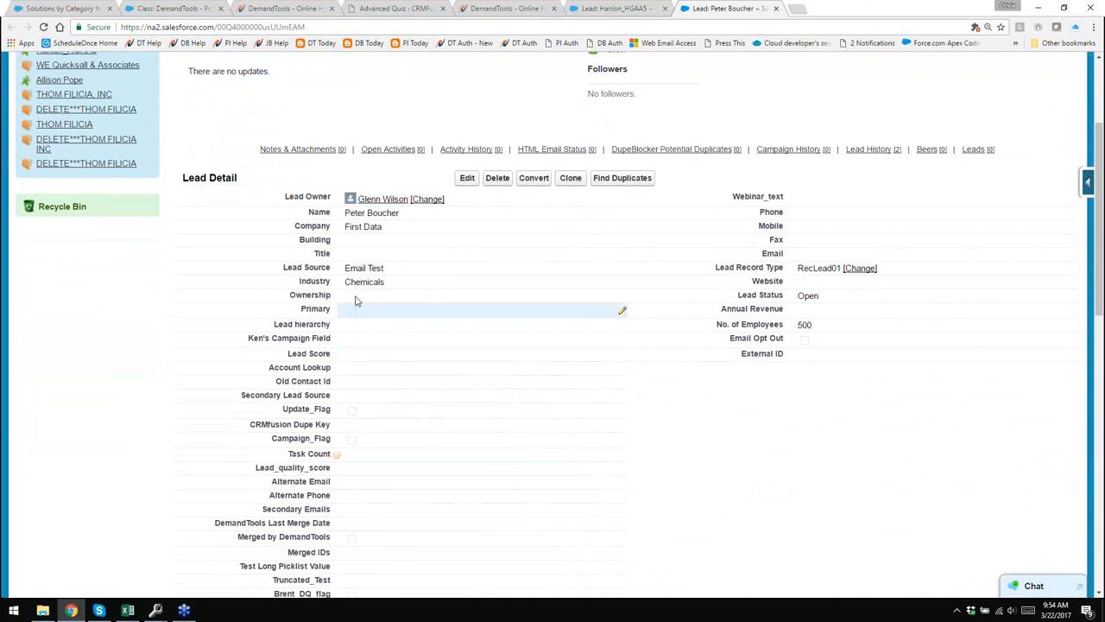
pyautogui.click(44, 26)
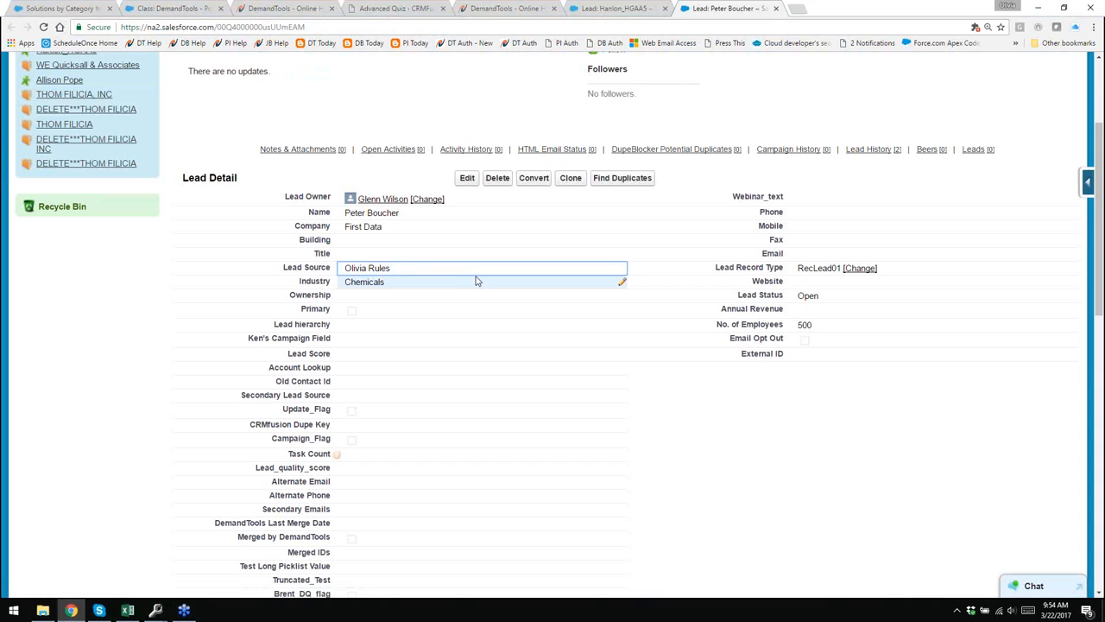
pyautogui.doubleClick(413, 272)
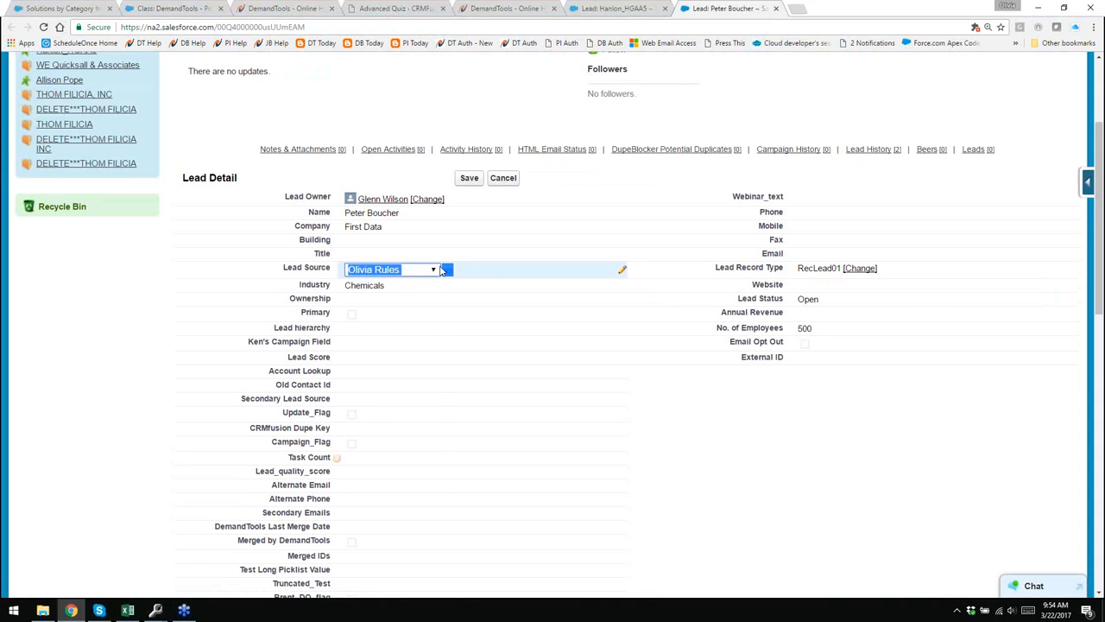
pyautogui.click(438, 269)
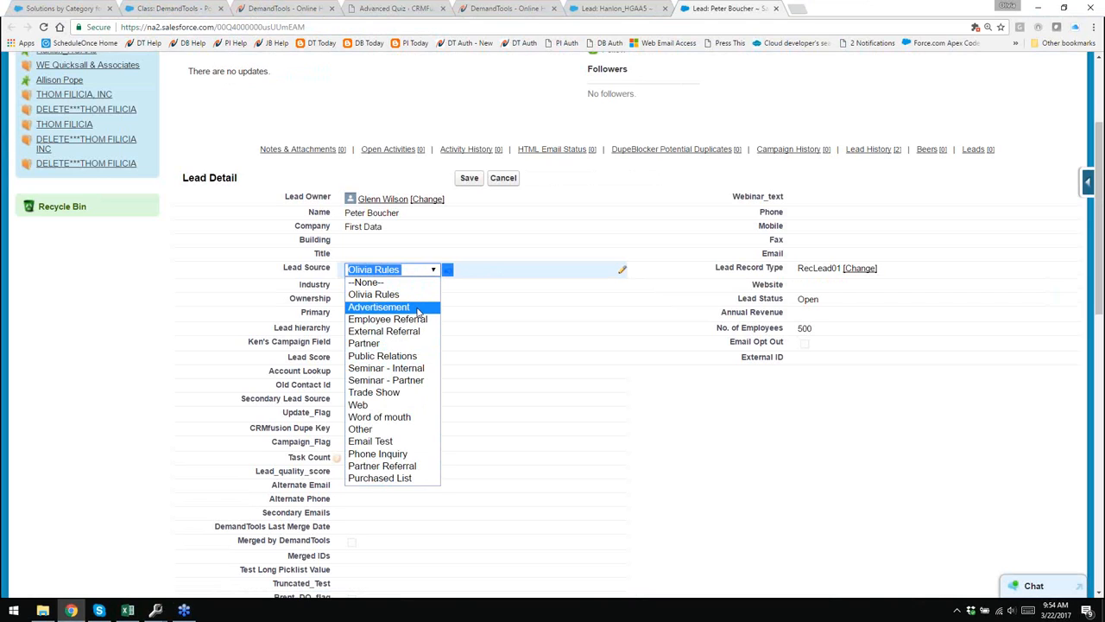
pyautogui.click(373, 294)
pyautogui.doubleClick(523, 285)
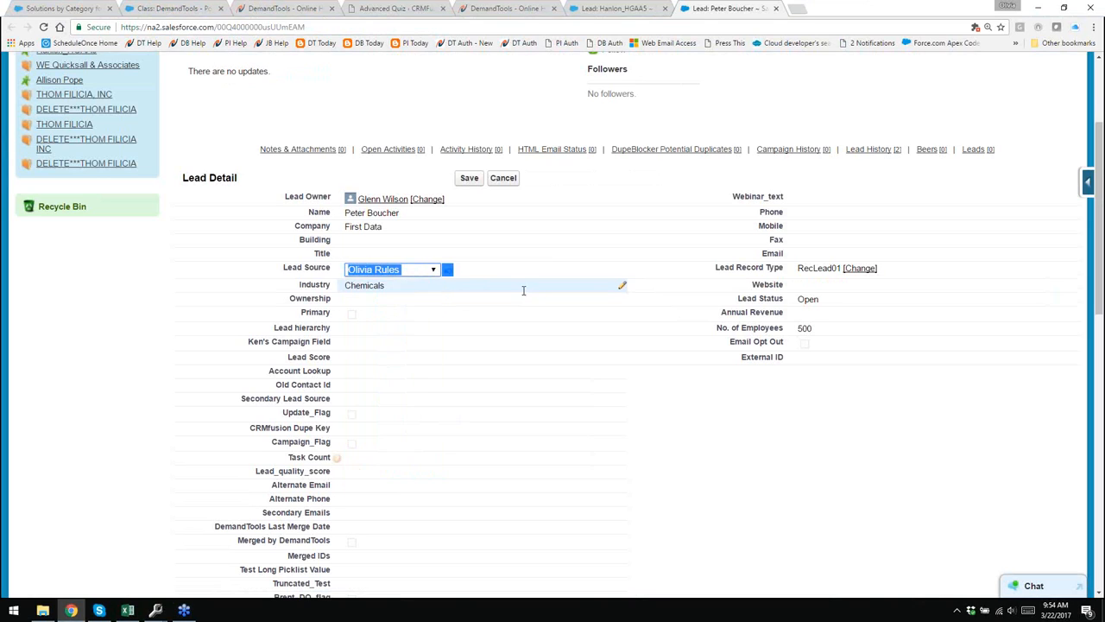
pyautogui.click(503, 178)
# - Return to DemandTools and dismiss the post-complete summary
pyautogui.moveTo(156, 611)
pyautogui.click(218, 562)
pyautogui.click(222, 222)
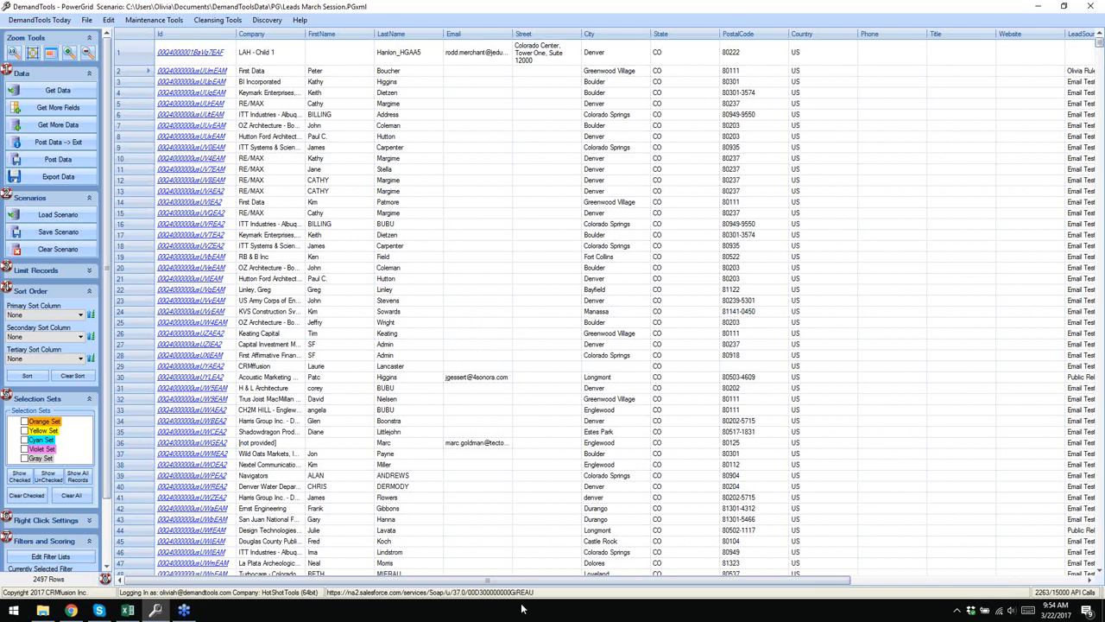
# - Scroll the grid right and check row 1's owner name and owner id
pyautogui.moveTo(532, 582); pyautogui.dragTo(777, 581)
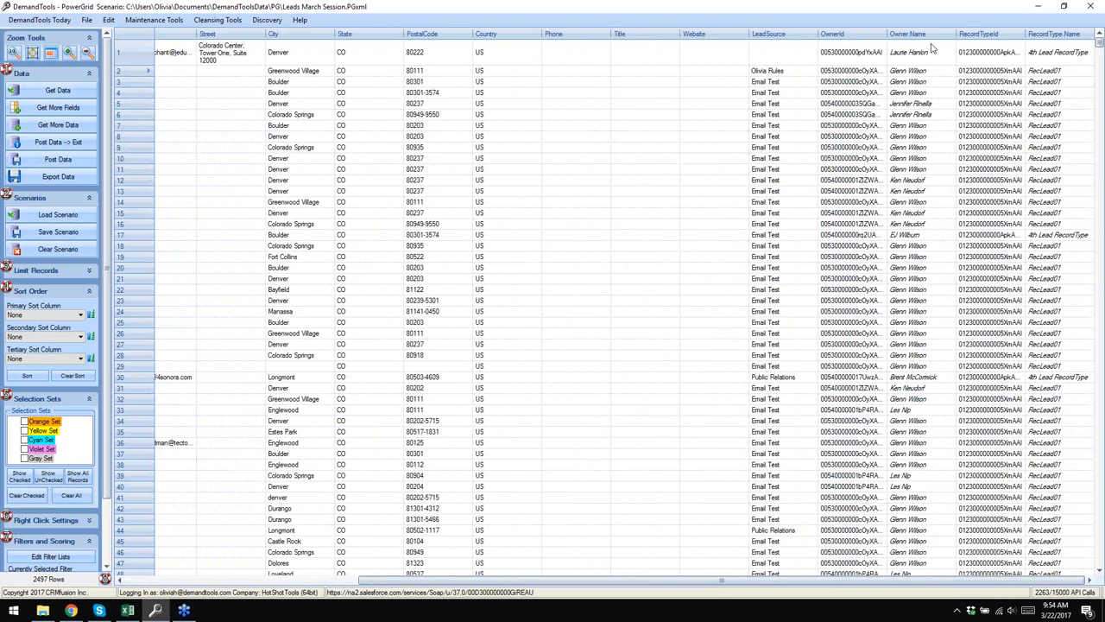
pyautogui.click(922, 54)
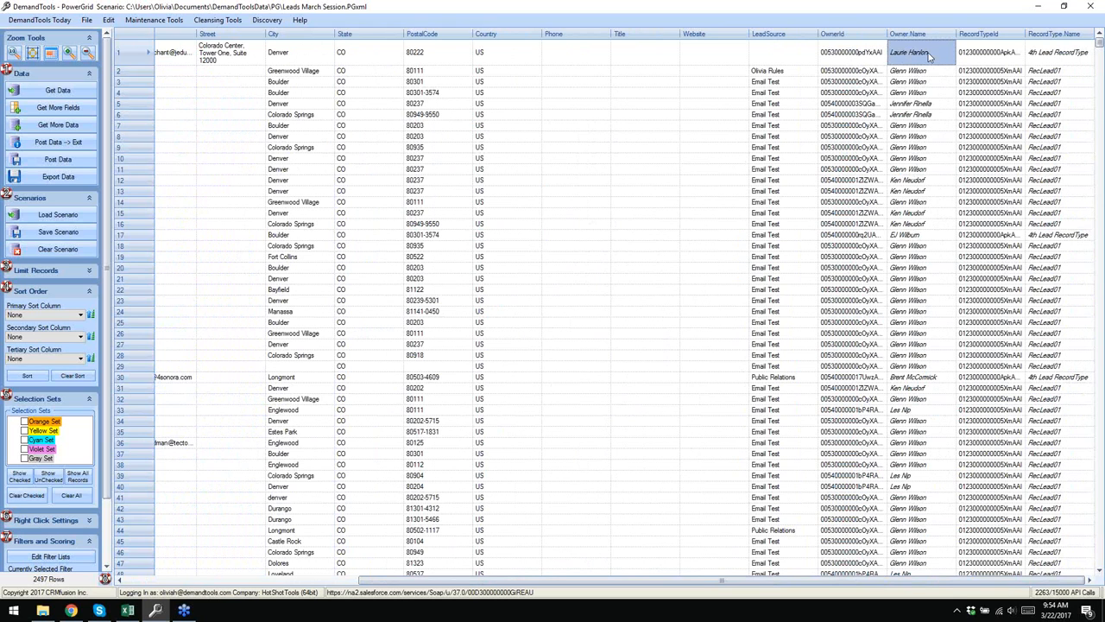
pyautogui.click(843, 55)
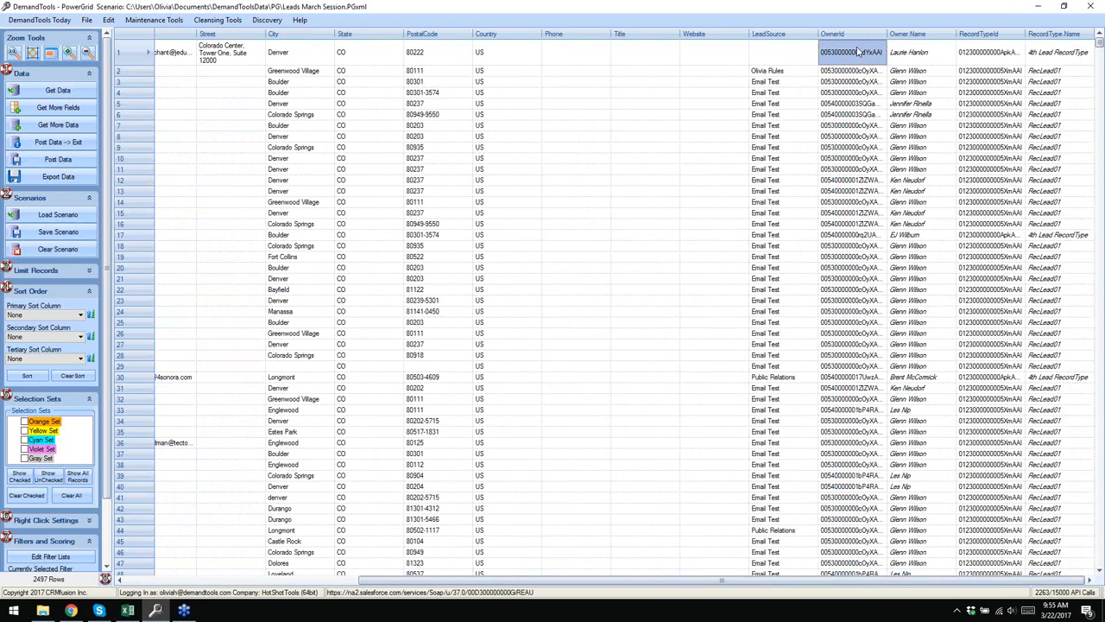
# - Change row 2's Lead Source to 'Olivia' in the grid
pyautogui.doubleClick(800, 74)
pyautogui.write('Olivia')
pyautogui.click(788, 115)
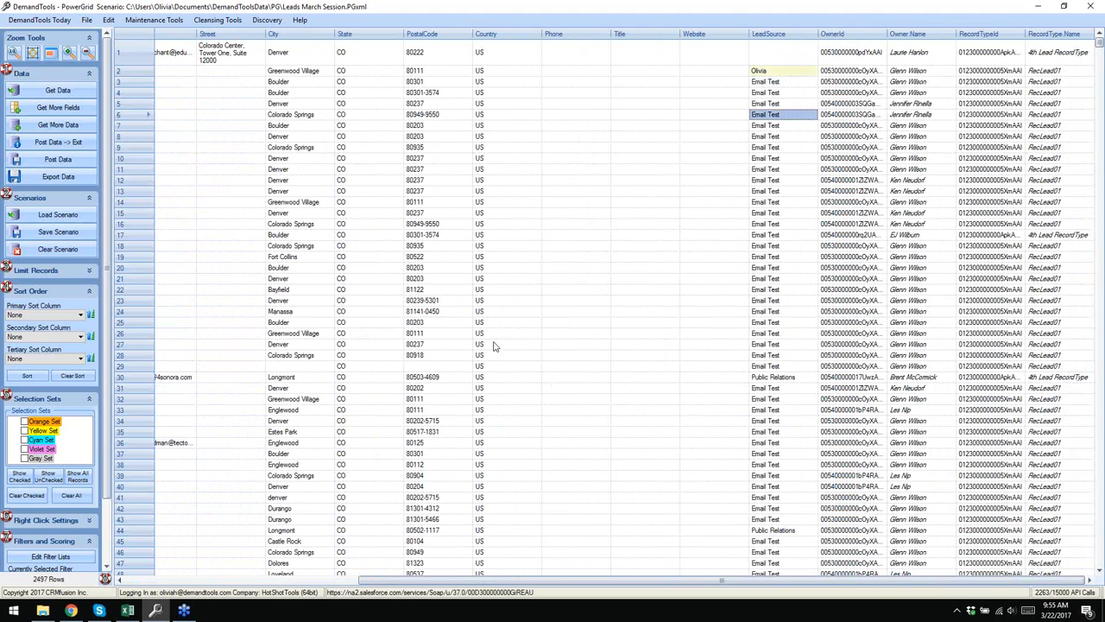
pyautogui.moveTo(541, 585); pyautogui.dragTo(341, 585)
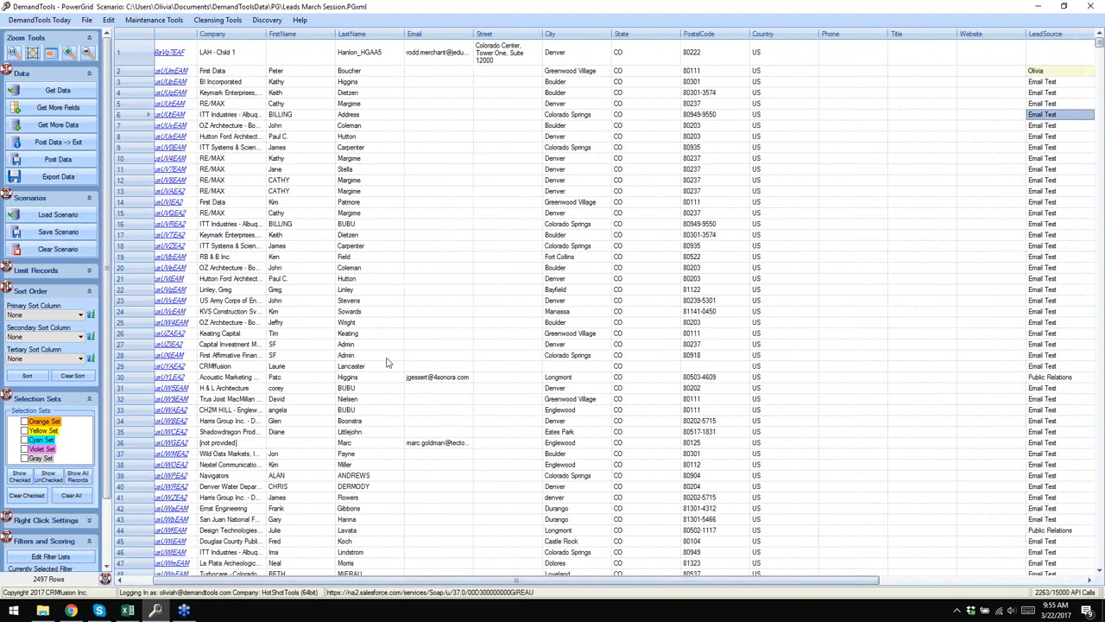
pyautogui.click(119, 581)
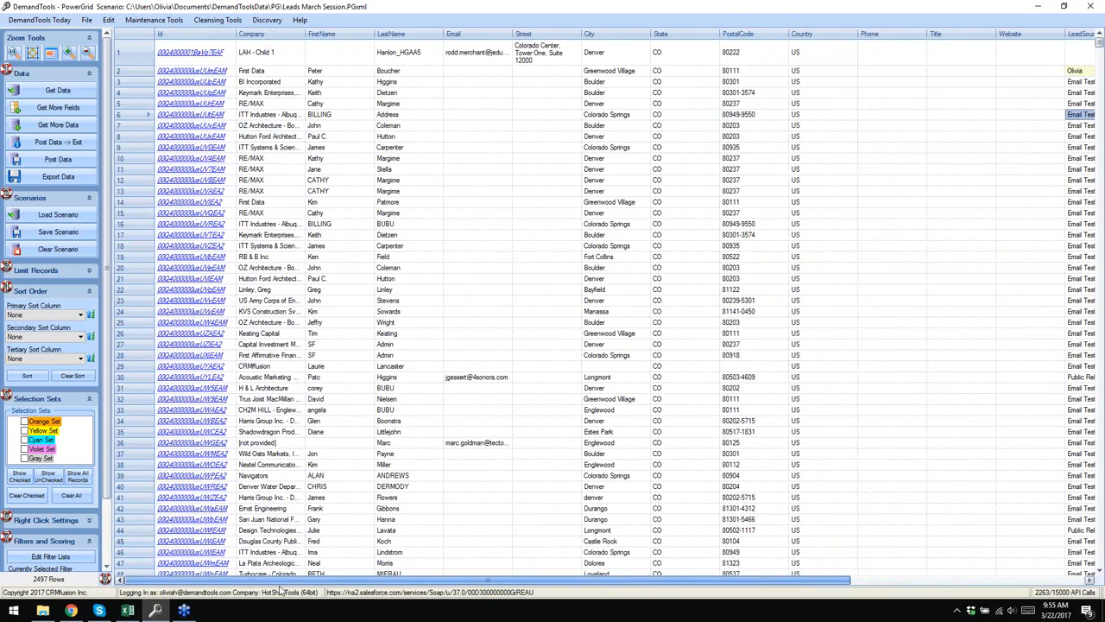
pyautogui.rightClick(281, 59)
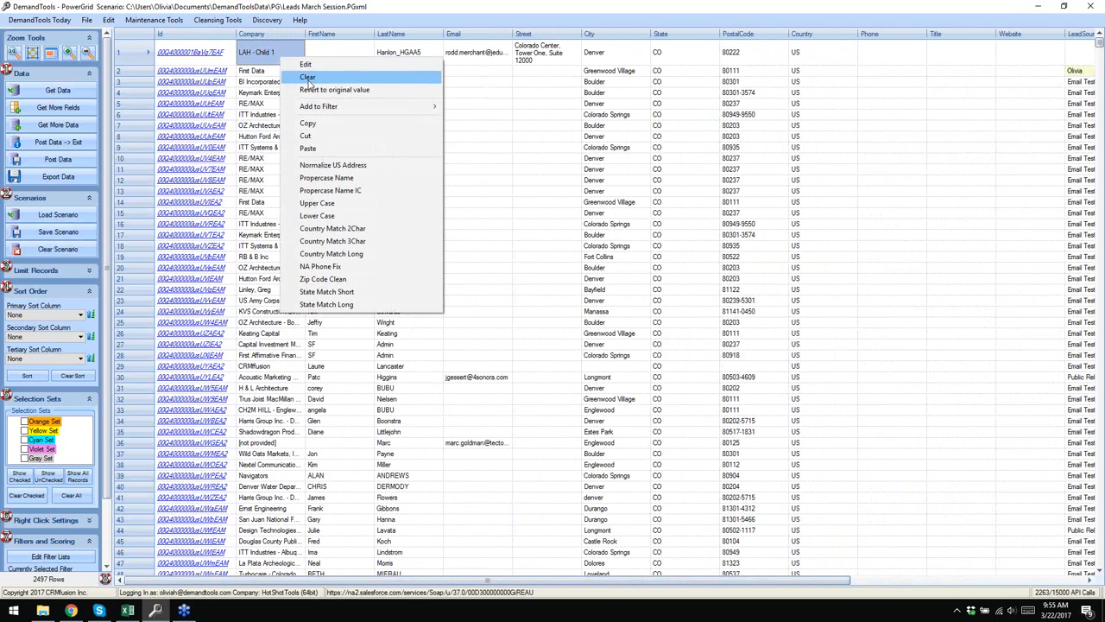
pyautogui.click(307, 78)
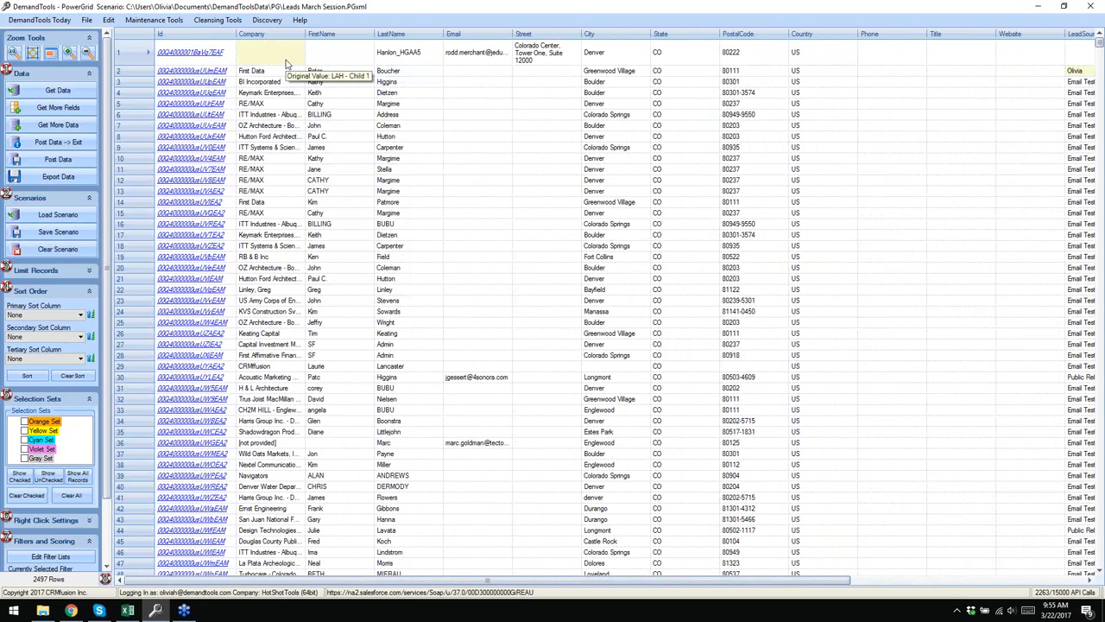
pyautogui.rightClick(288, 63)
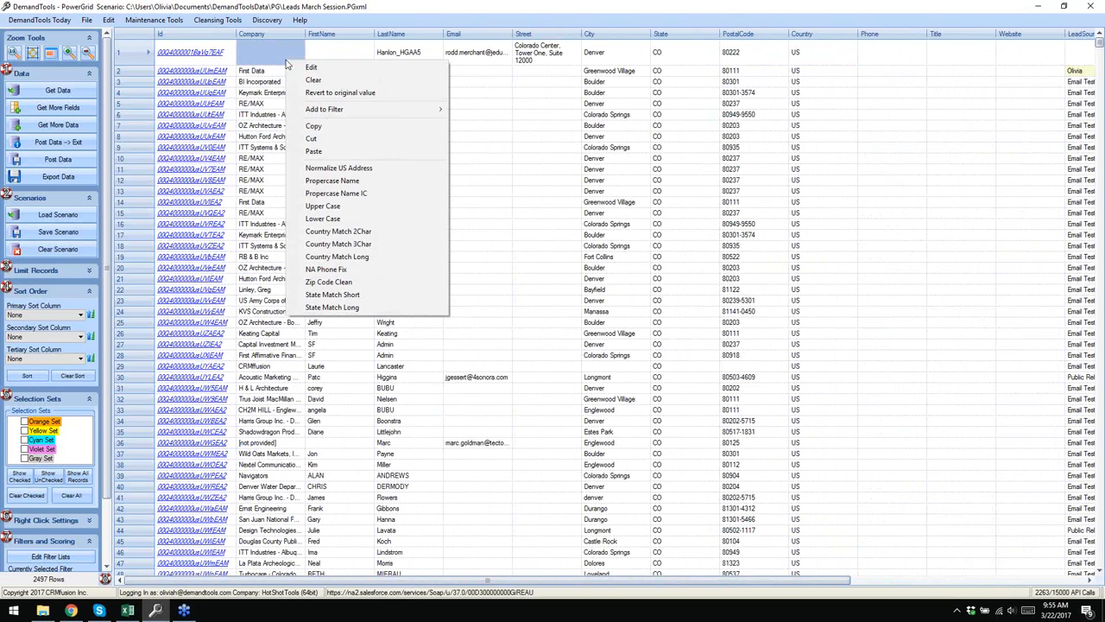
pyautogui.click(332, 93)
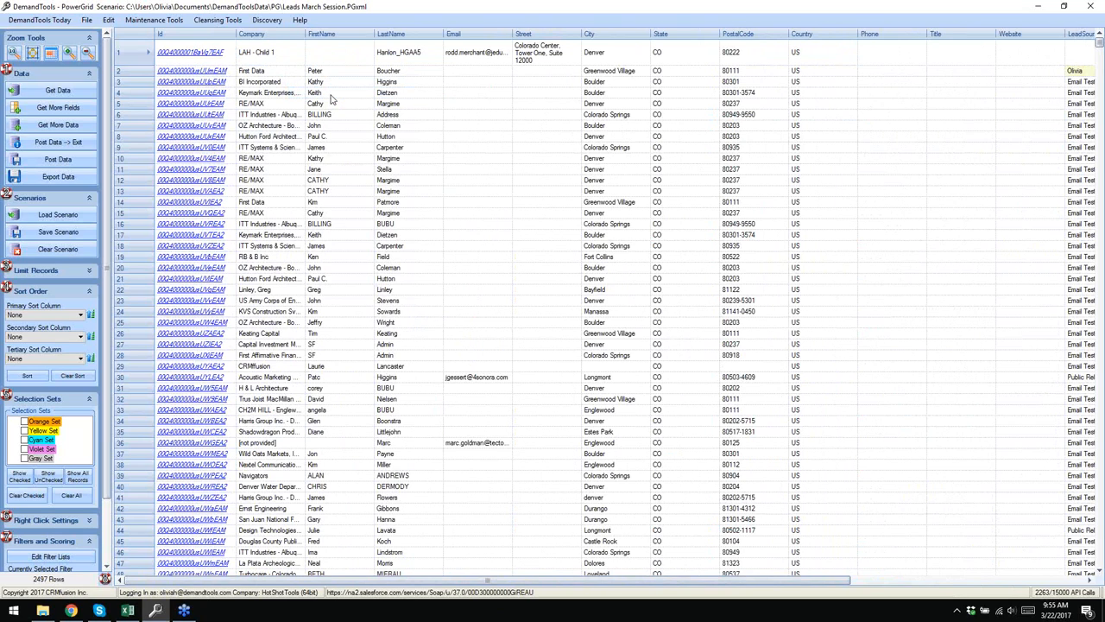
pyautogui.rightClick(281, 62)
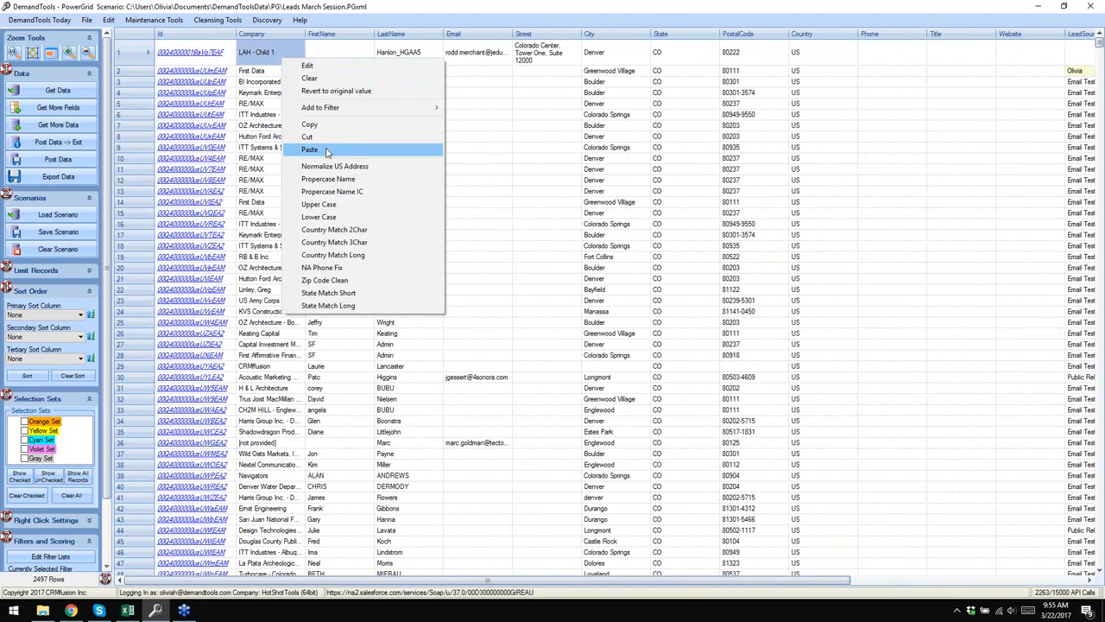
pyautogui.click(542, 114)
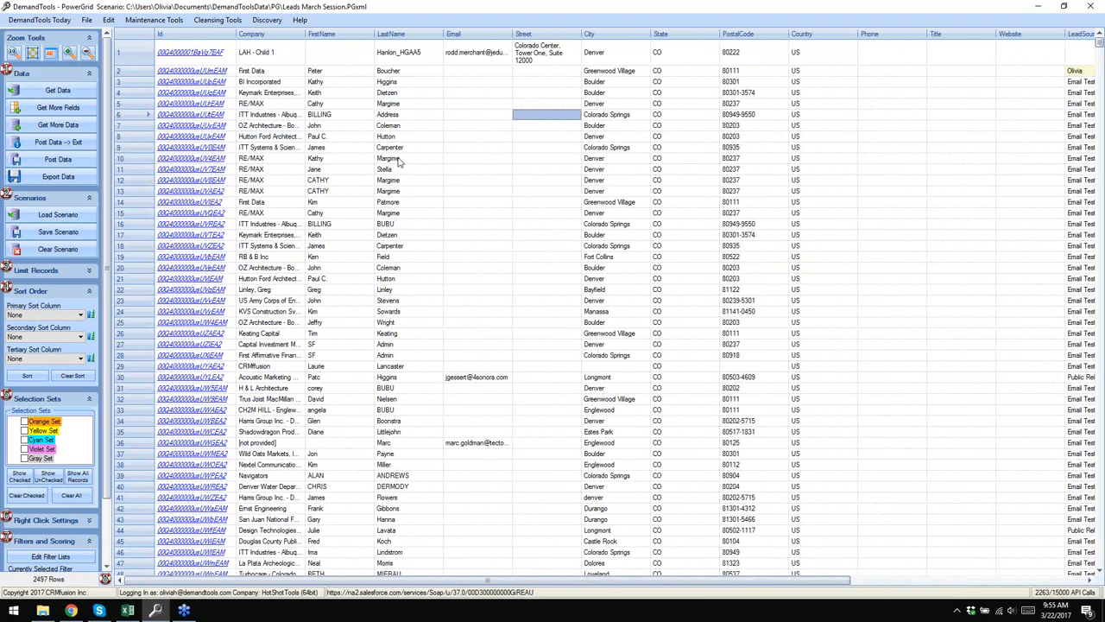
pyautogui.click(262, 14)
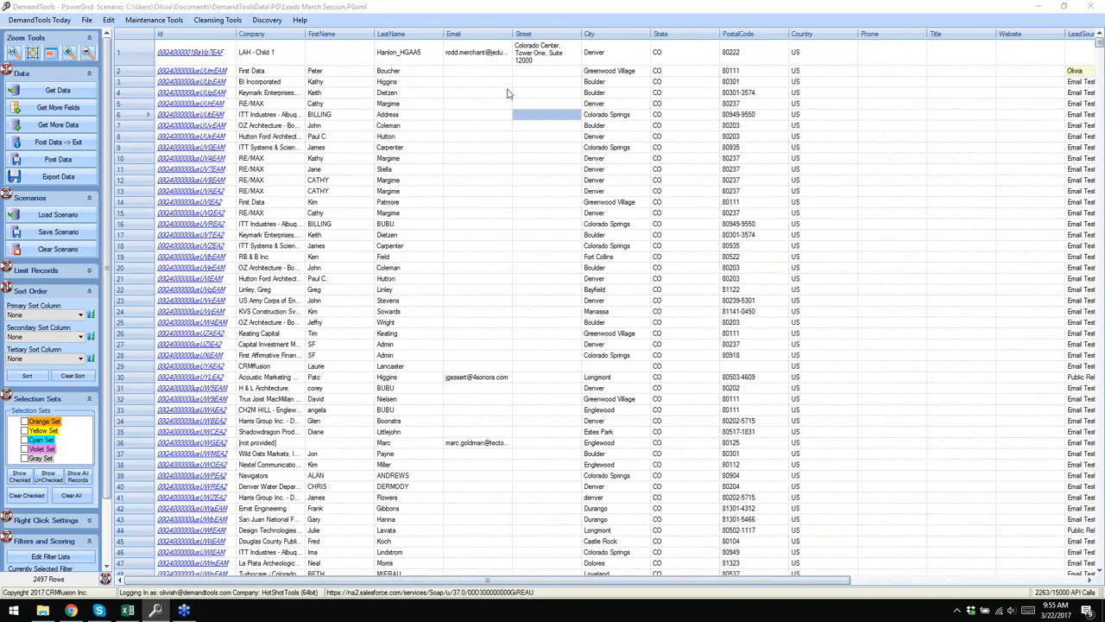
pyautogui.click(530, 74)
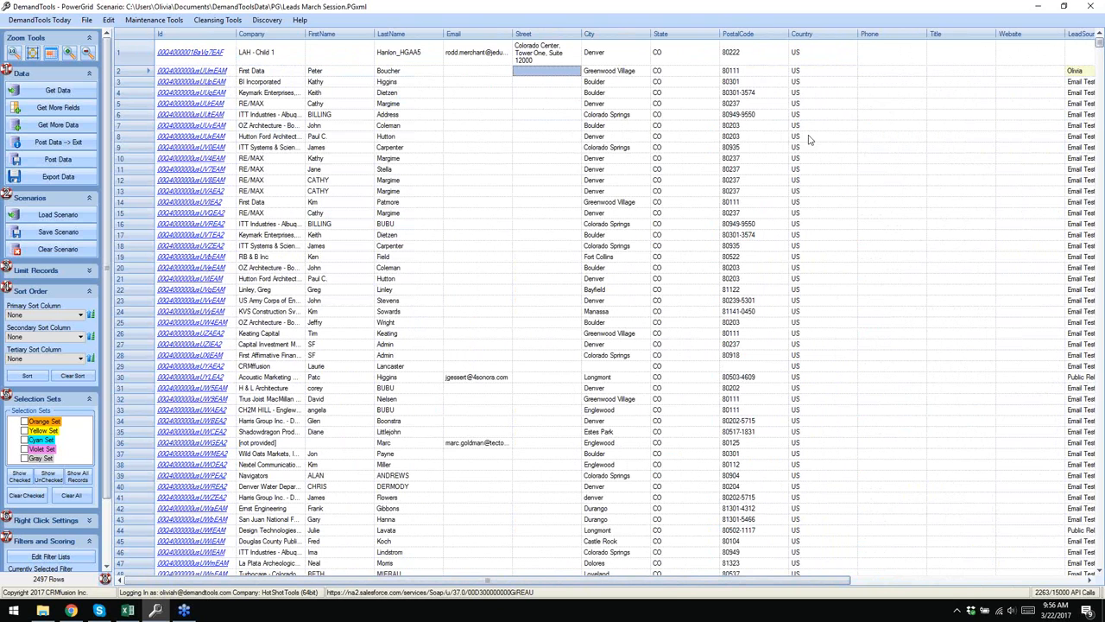
pyautogui.moveTo(686, 584); pyautogui.dragTo(613, 588)
pyautogui.click(1033, 71)
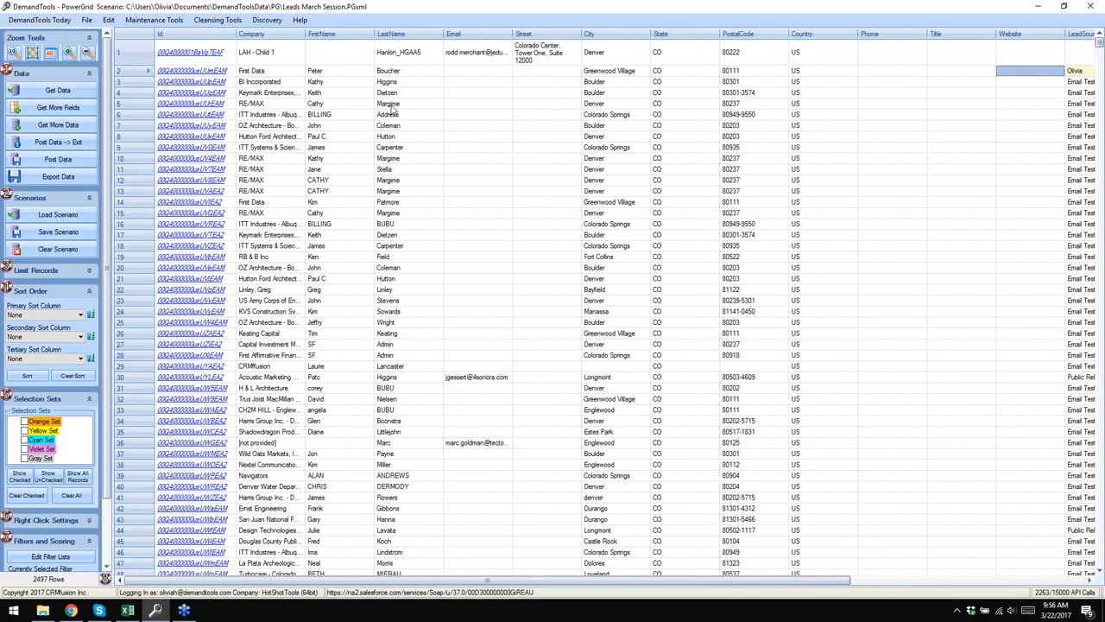
# - Edit row 3's Company from BI Incorporated to 'BI Inc.'
pyautogui.doubleClick(291, 81)
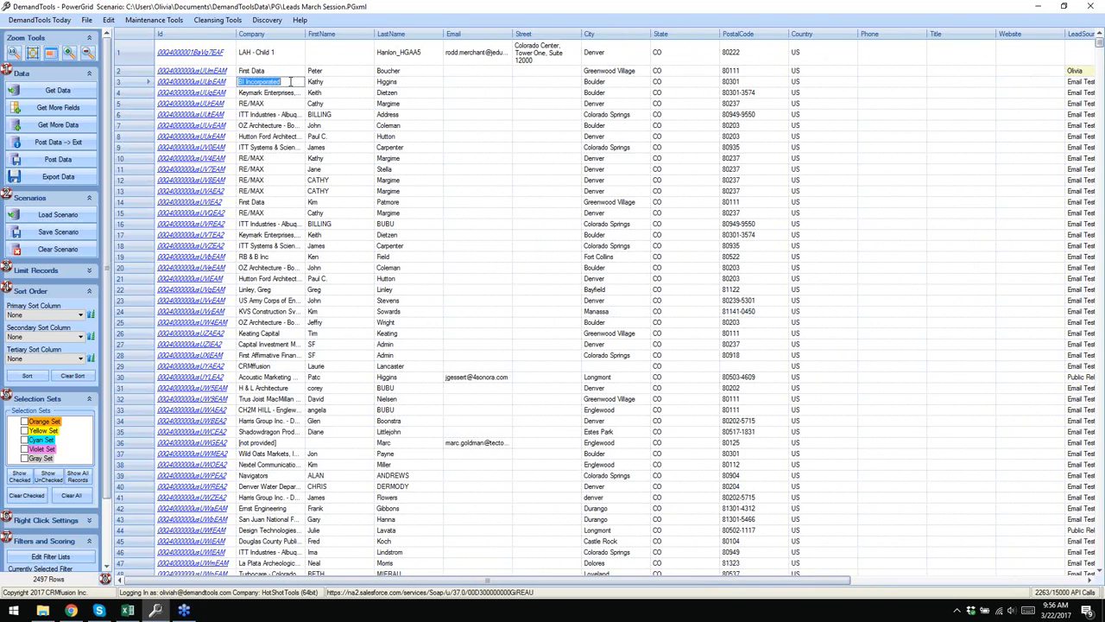
pyautogui.click(291, 81)
pyautogui.click(272, 34)
pyautogui.rightClick(272, 38)
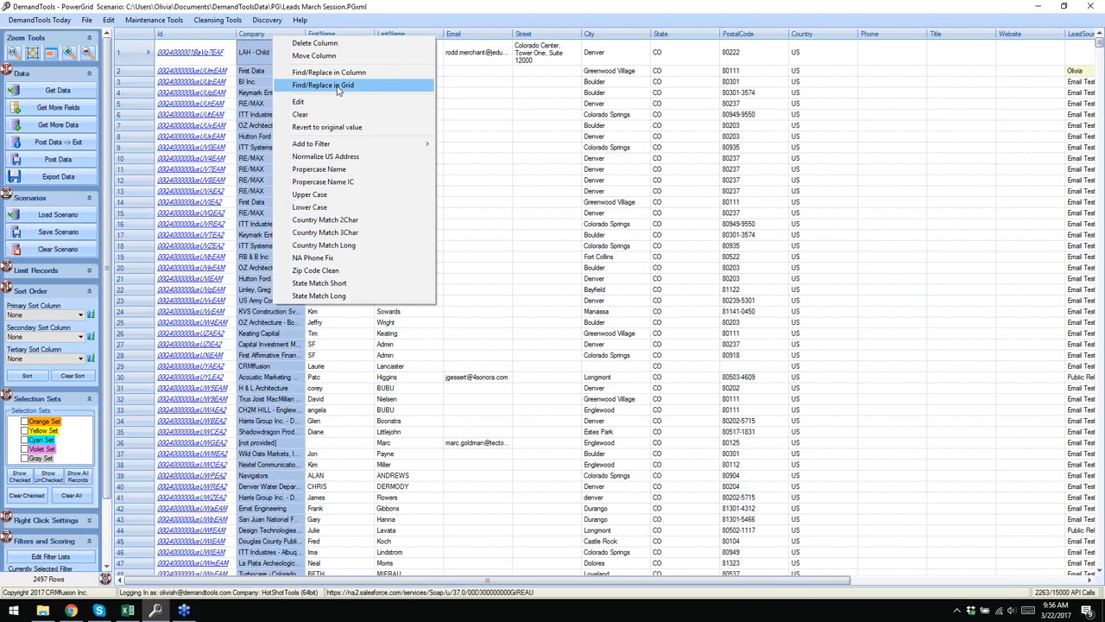
pyautogui.click(516, 104)
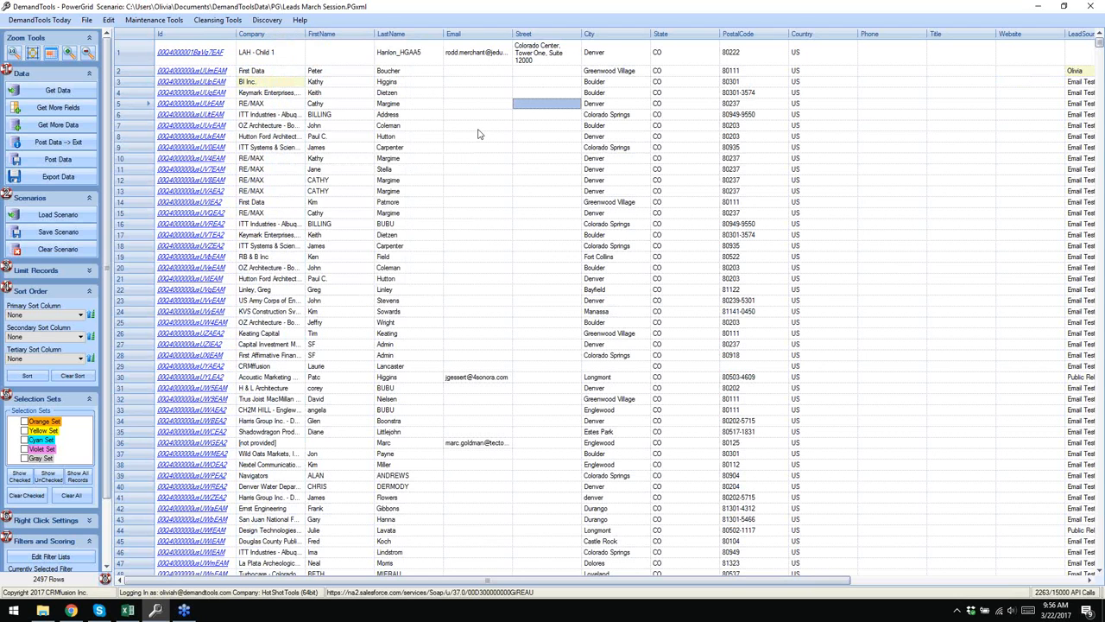
# - Find and replace 'Pres.' with 'President' in the Title column, fixing row 64
pyautogui.moveTo(846, 582); pyautogui.dragTo(905, 582)
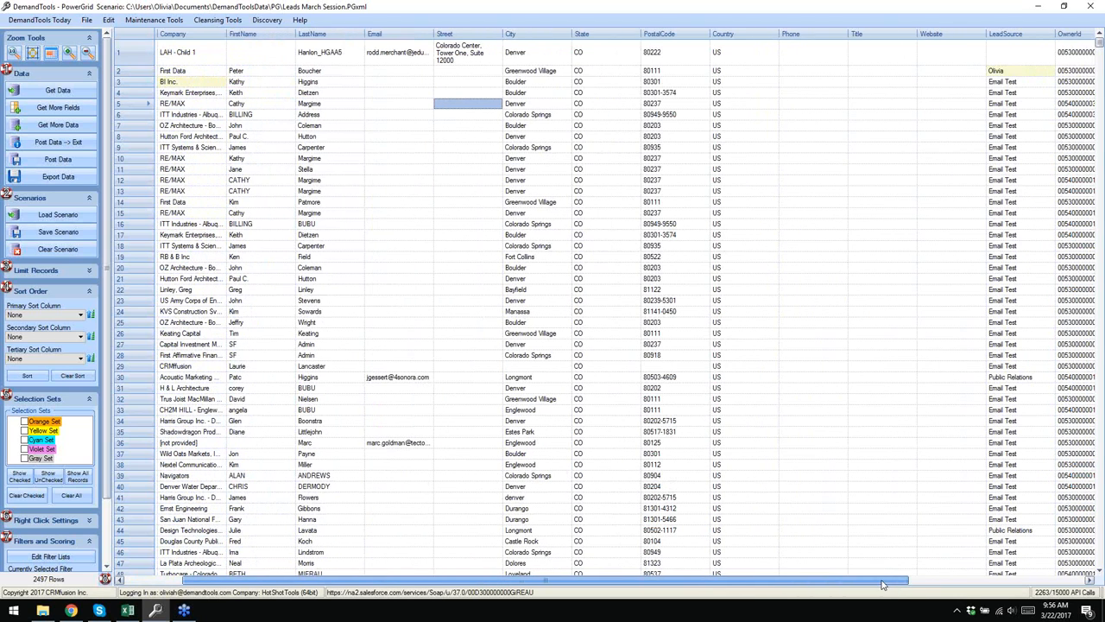
pyautogui.click(868, 38)
pyautogui.scroll(-15, 867, 42)
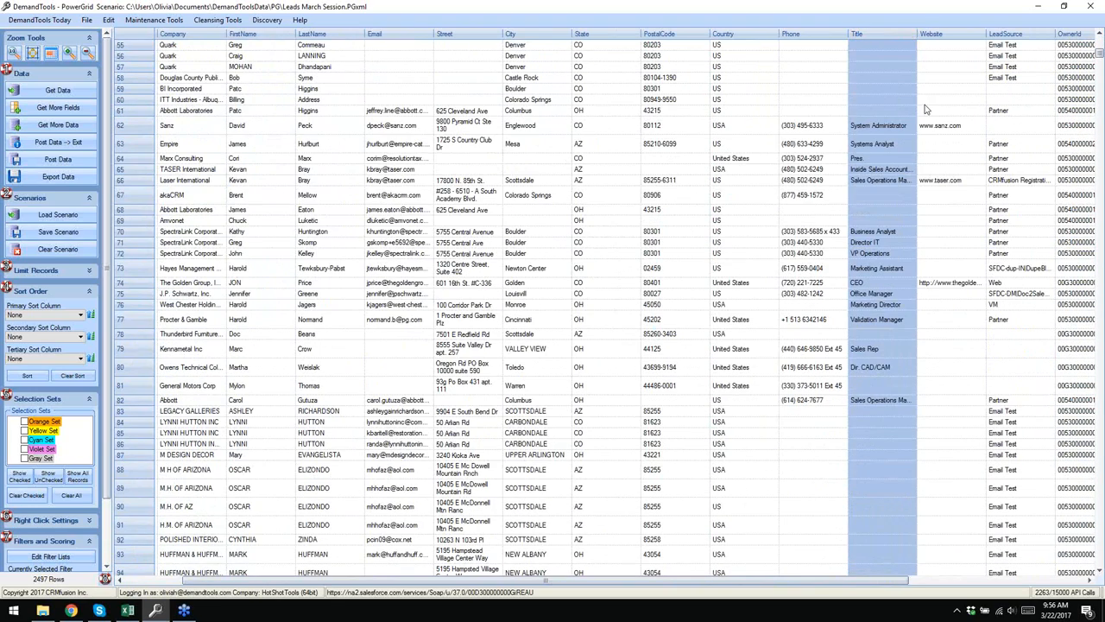
pyautogui.rightClick(889, 42)
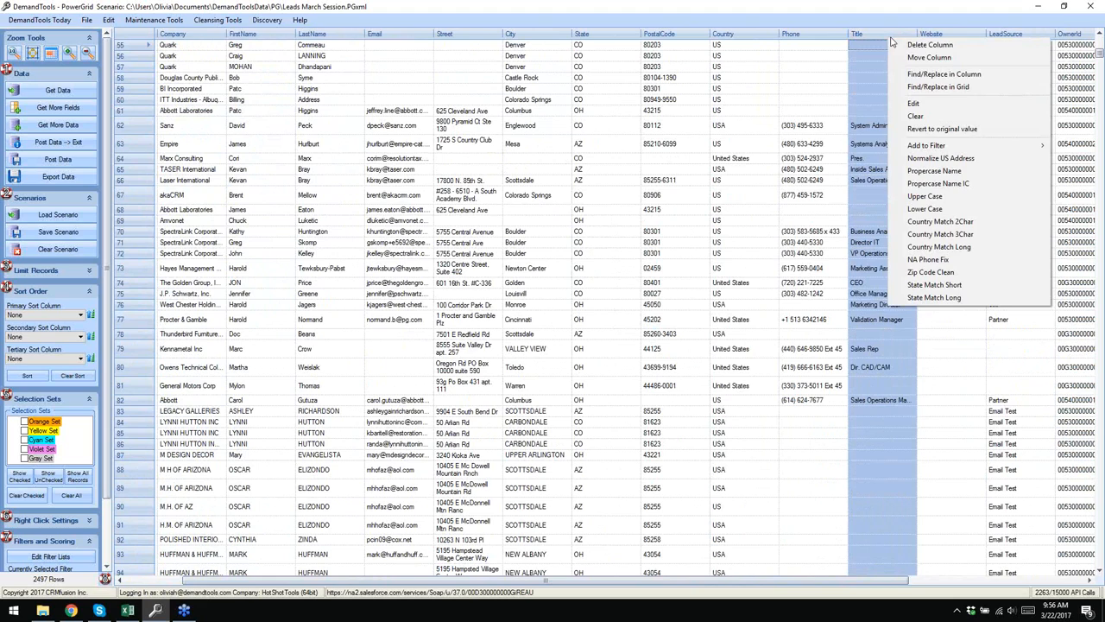
pyautogui.click(944, 76)
pyautogui.write('Pres.')
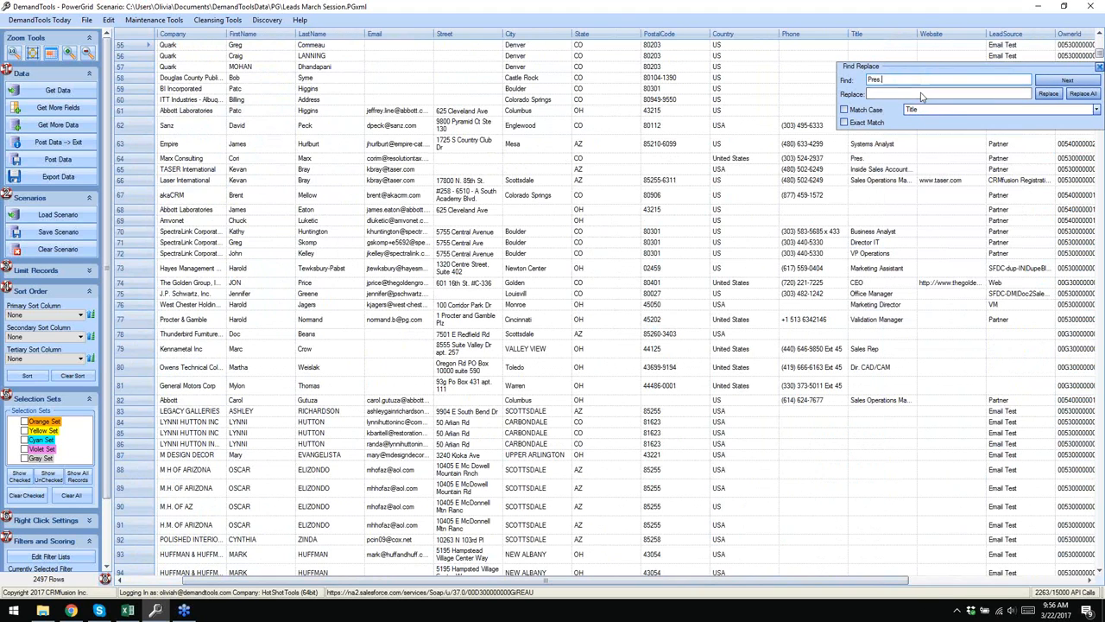
pyautogui.click(924, 94)
pyautogui.write('President')
pyautogui.moveTo(1023, 66); pyautogui.dragTo(734, 91)
pyautogui.click(795, 103)
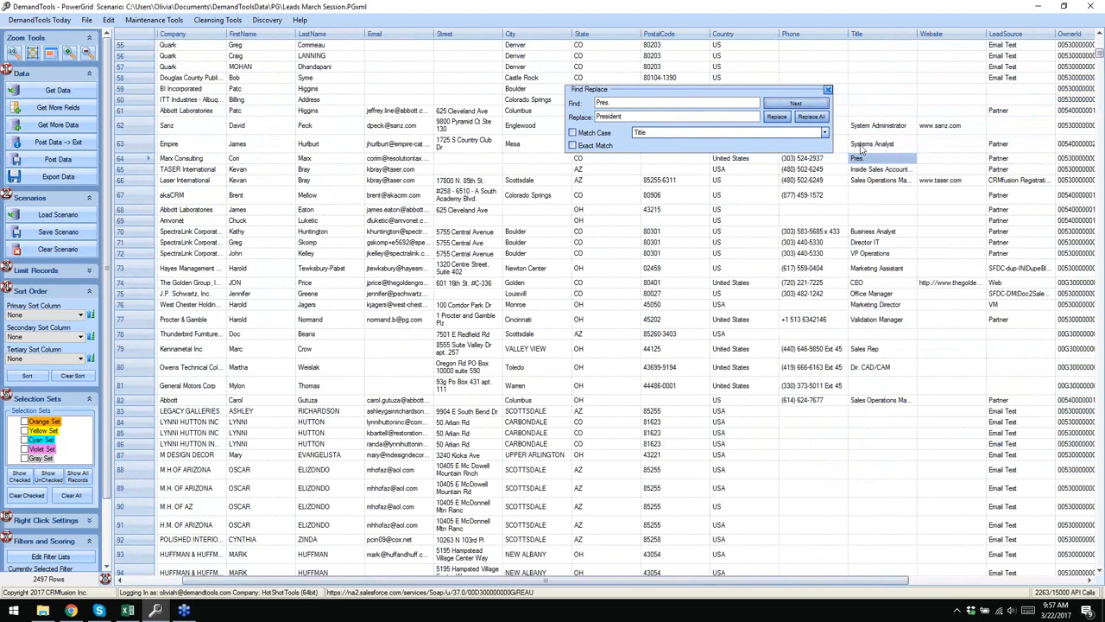
pyautogui.click(776, 117)
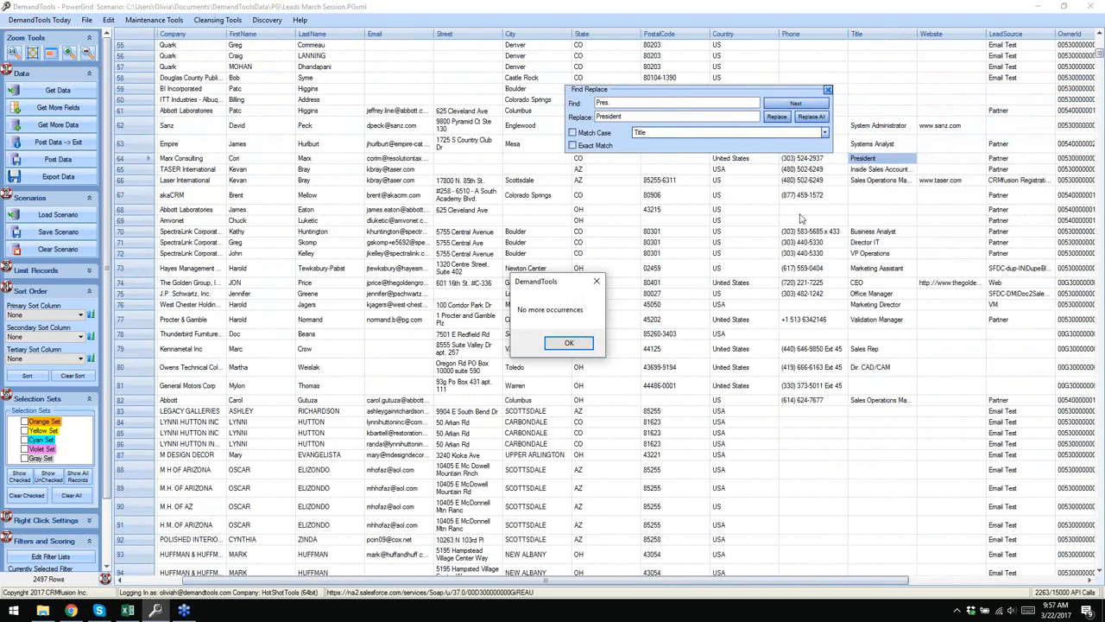
pyautogui.click(570, 345)
# - Search the Title column for further 'Pres' matches without the period, then close Find/Replace
pyautogui.click(653, 105)
pyautogui.press('BackSpace')
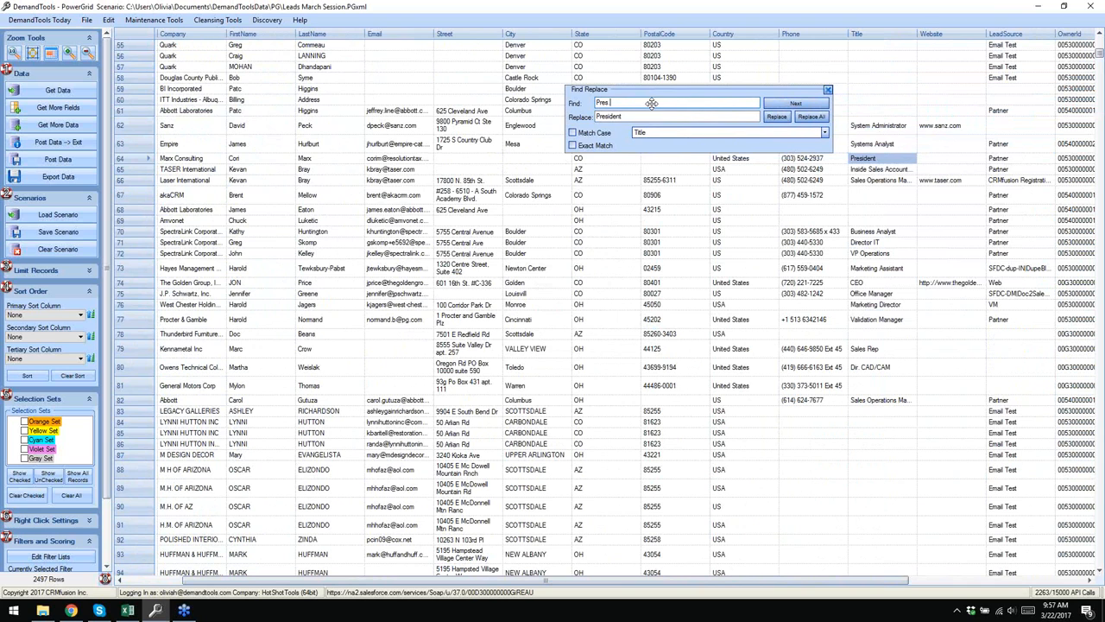
pyautogui.click(778, 105)
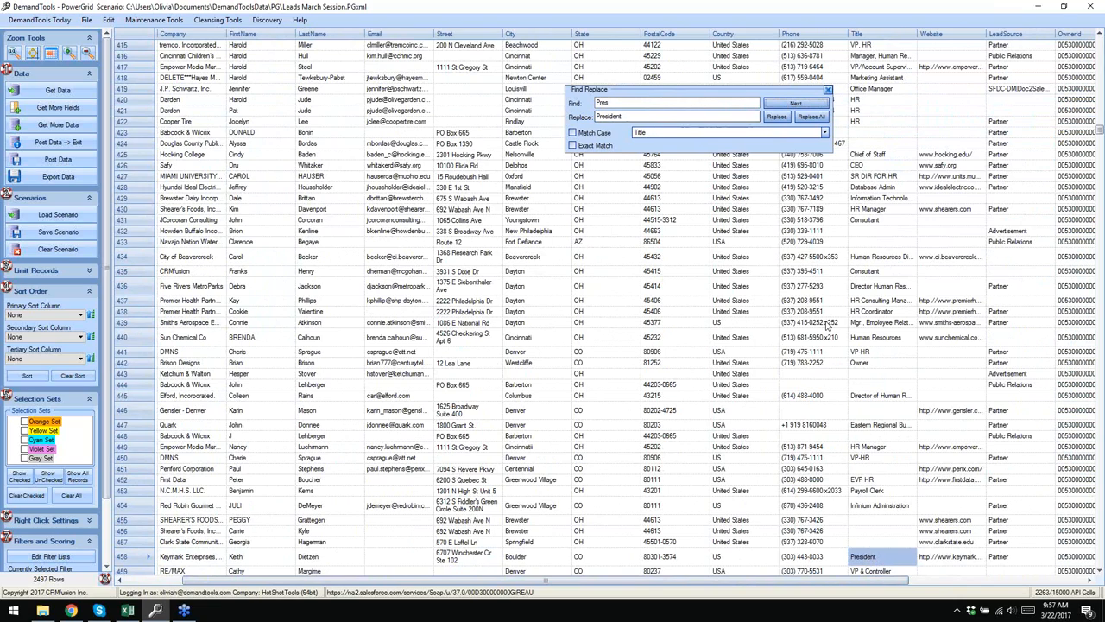
pyautogui.click(810, 104)
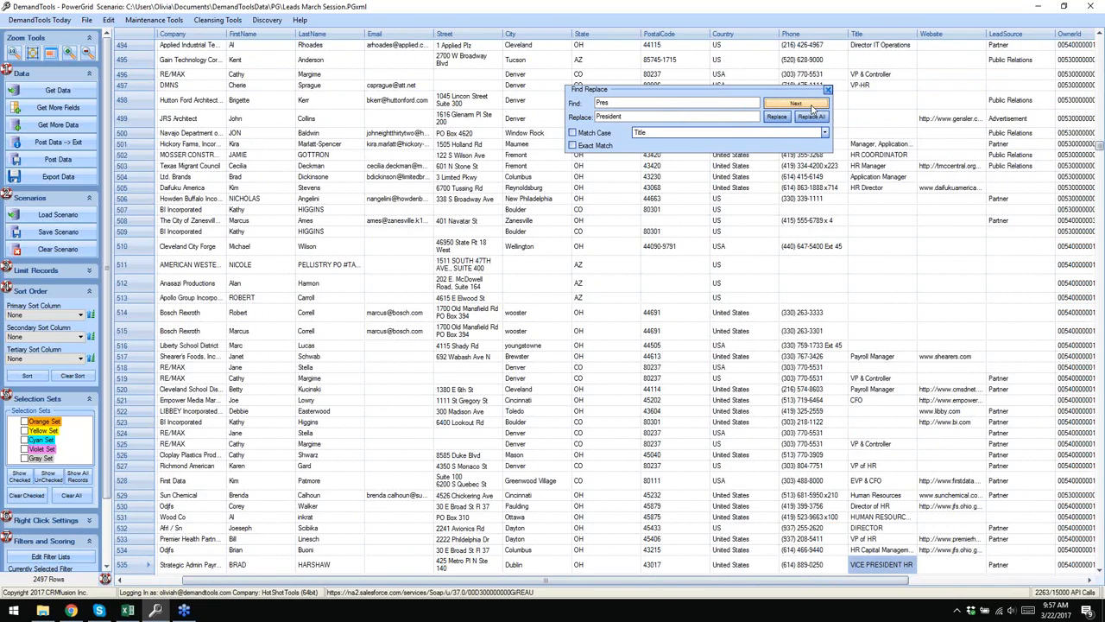
pyautogui.click(811, 105)
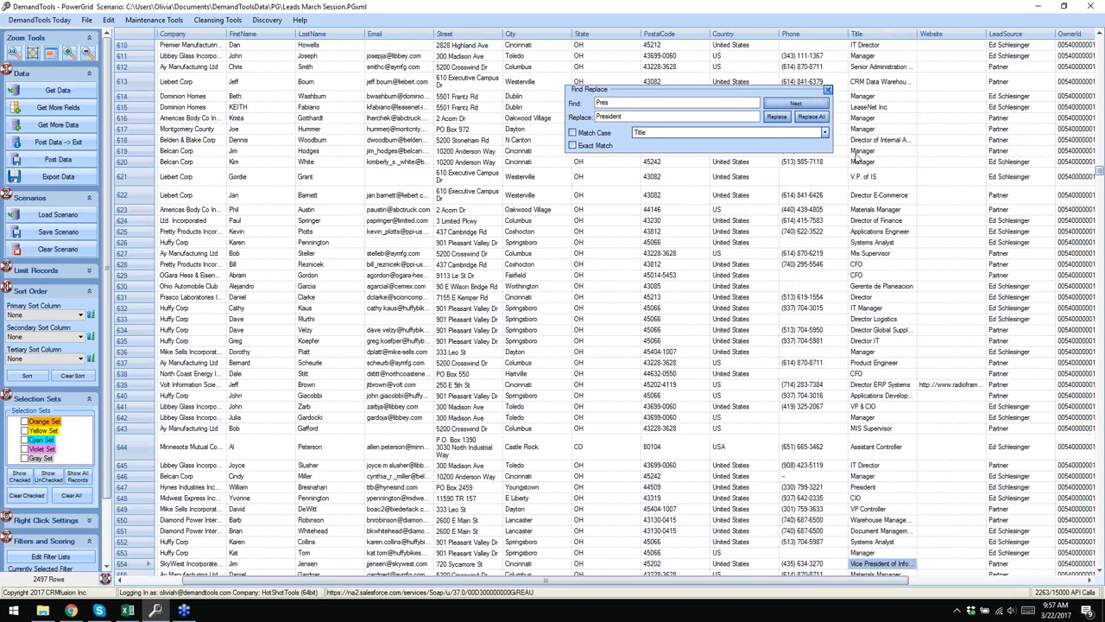
pyautogui.click(828, 90)
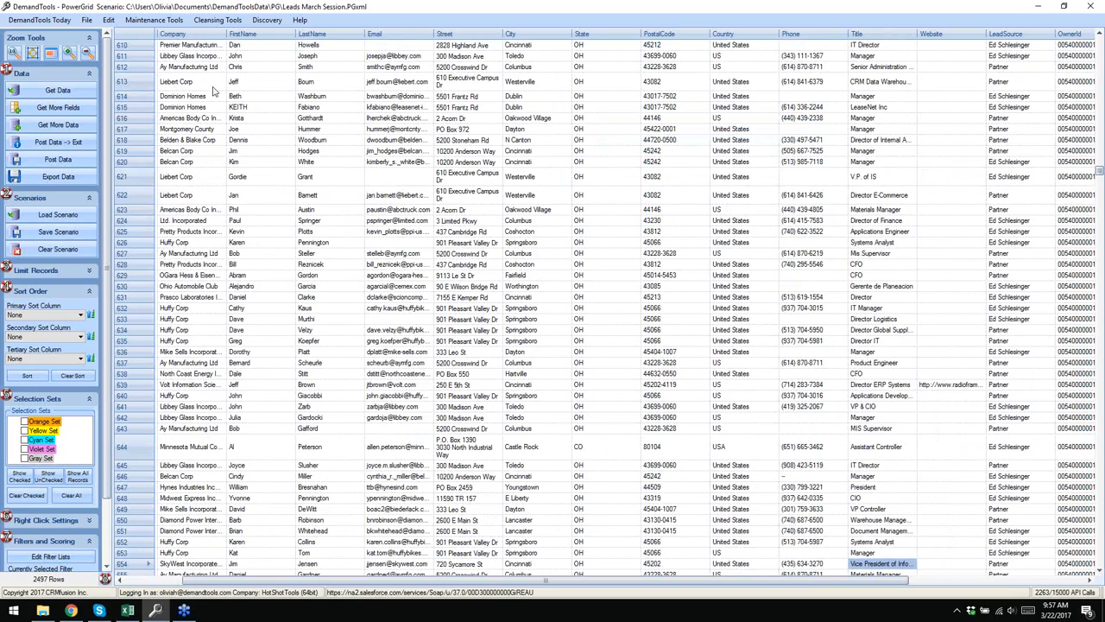
# - Move the Email column in the PowerGrid to after the State column
pyautogui.scroll(14, 551, 254)
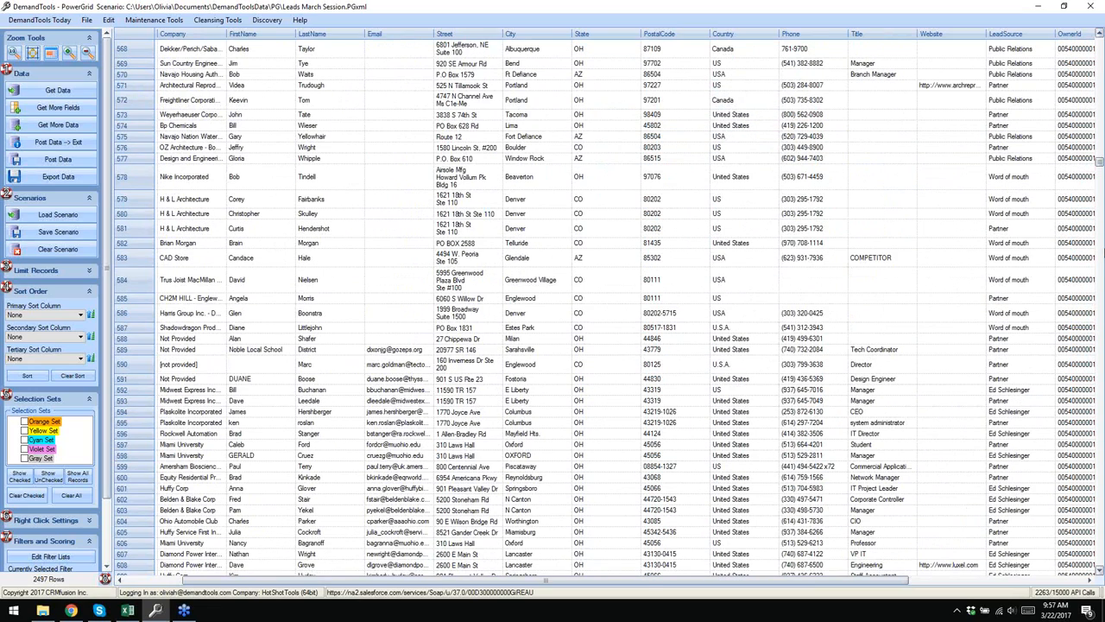
pyautogui.click(1098, 18)
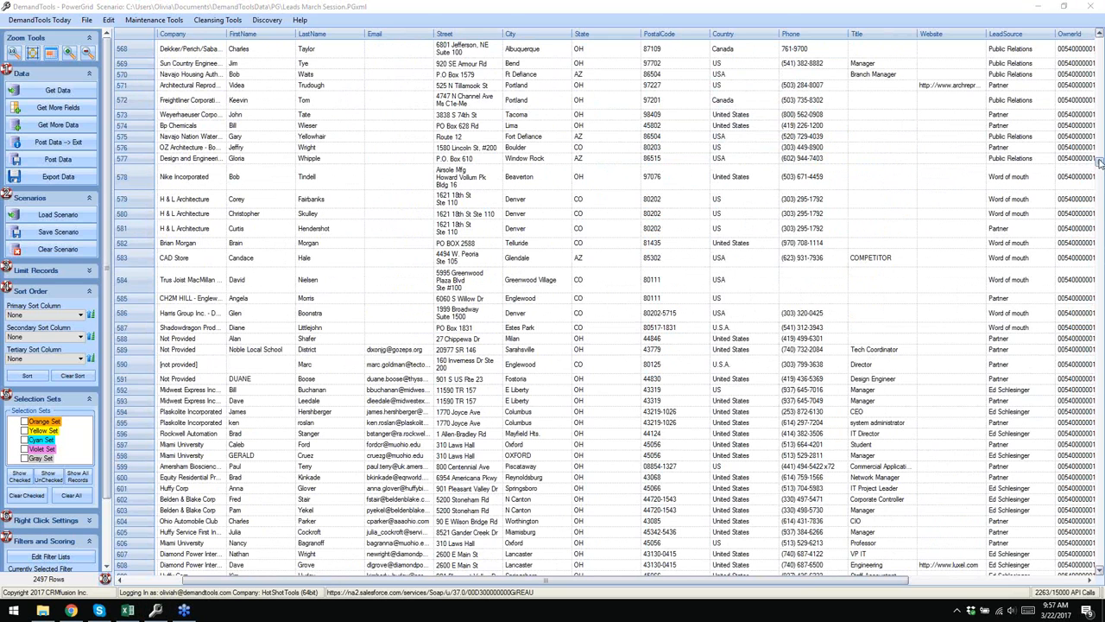
pyautogui.moveTo(1100, 162); pyautogui.dragTo(1100, 41)
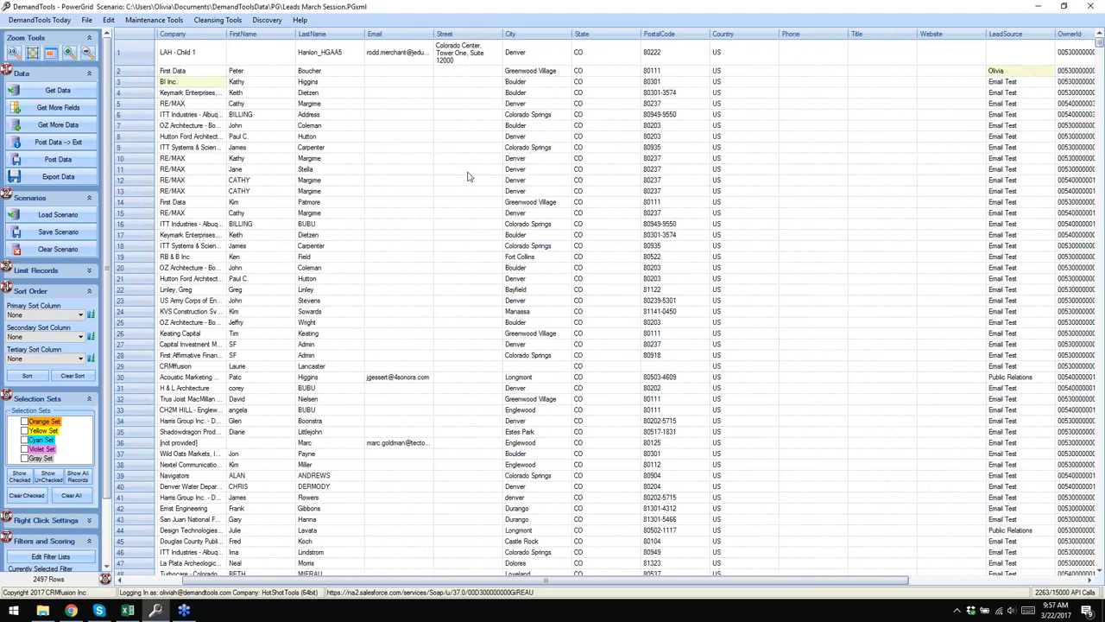
pyautogui.click(264, 11)
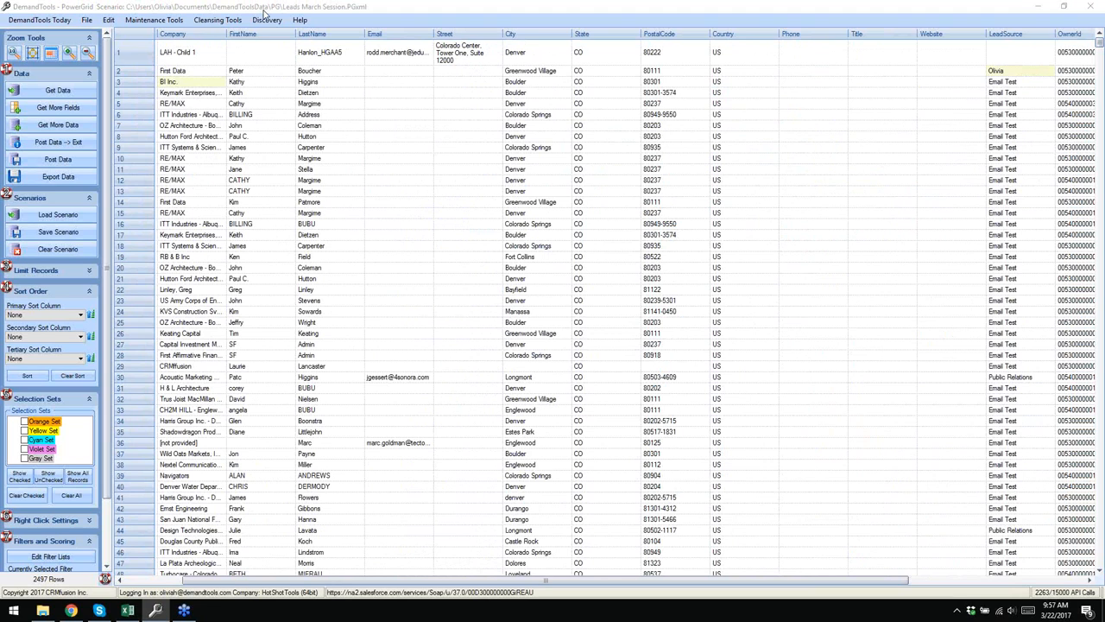
pyautogui.rightClick(390, 38)
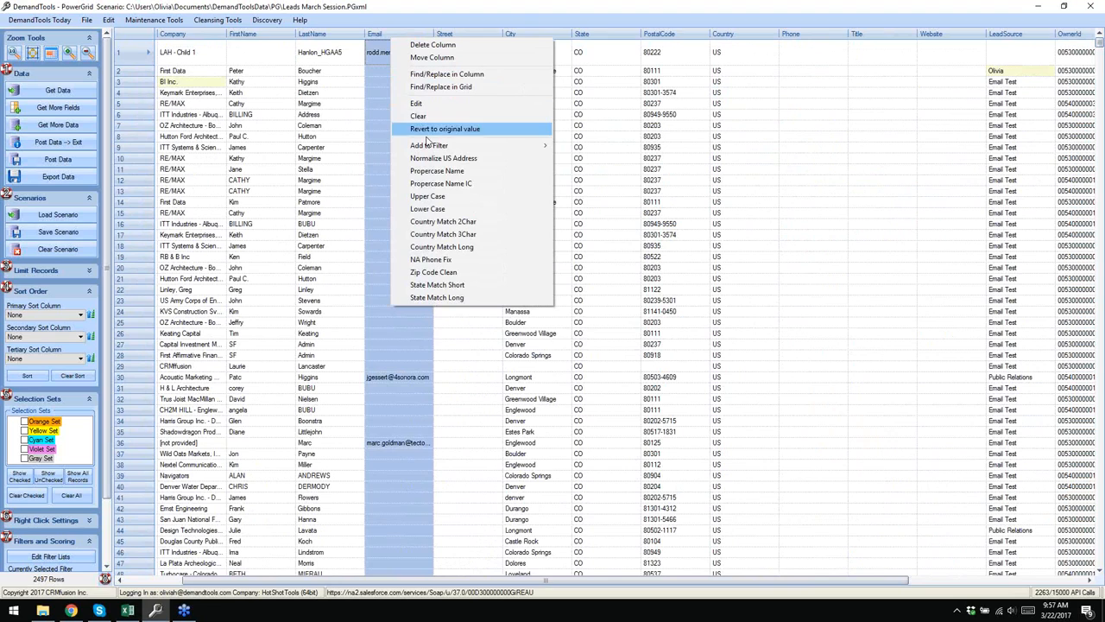
pyautogui.click(416, 57)
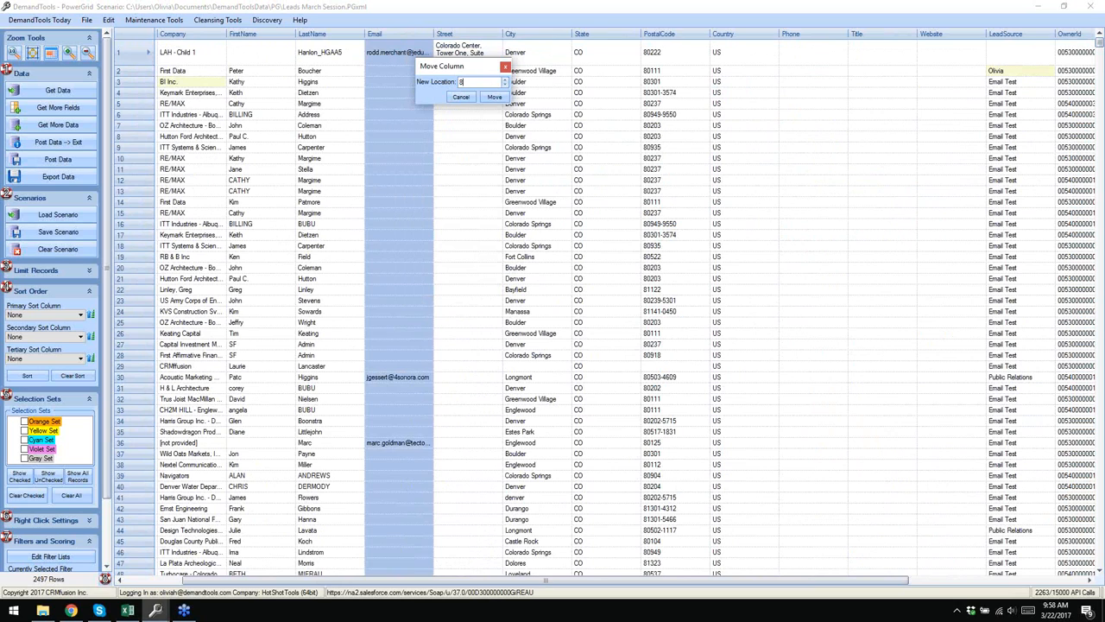
pyautogui.click(494, 97)
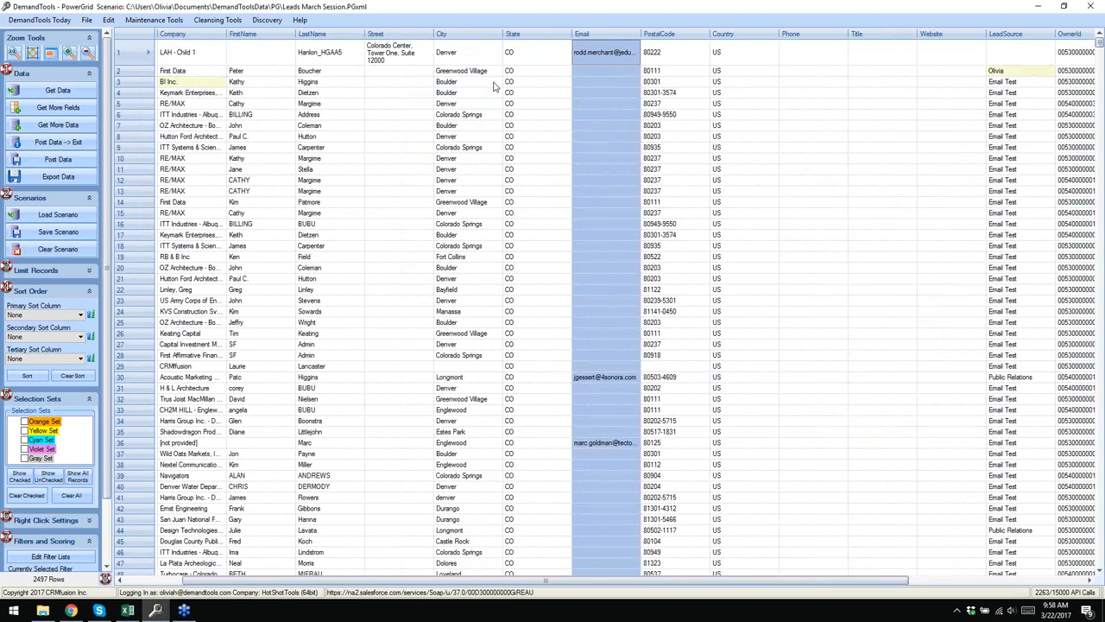
# - Relocate the Email column to position 5, right after LastName and before Street
pyautogui.rightClick(584, 37)
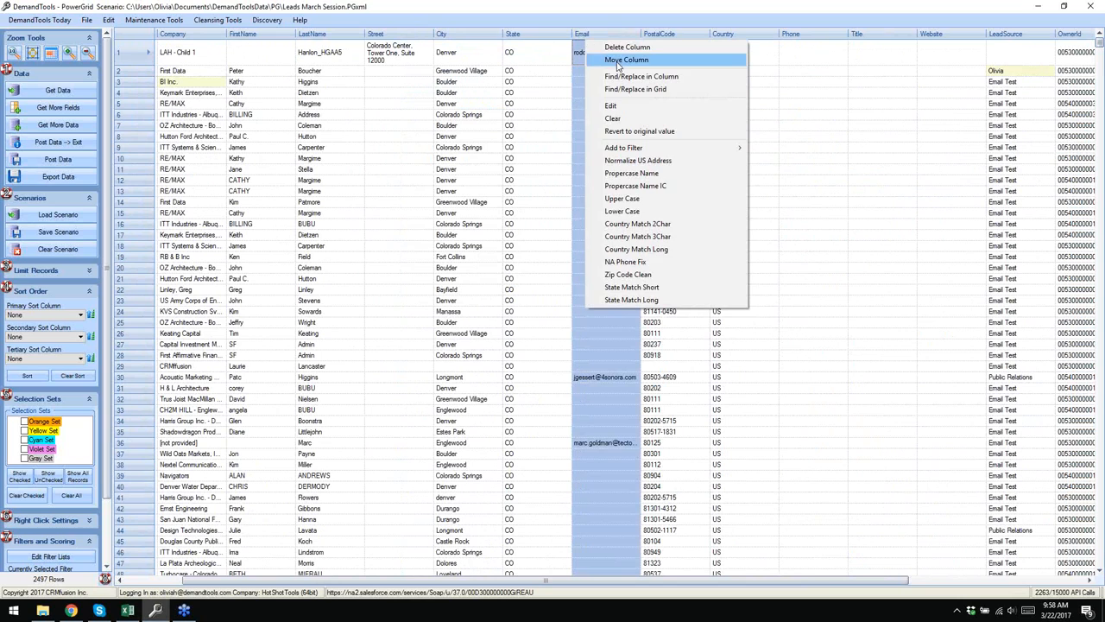
pyautogui.click(618, 64)
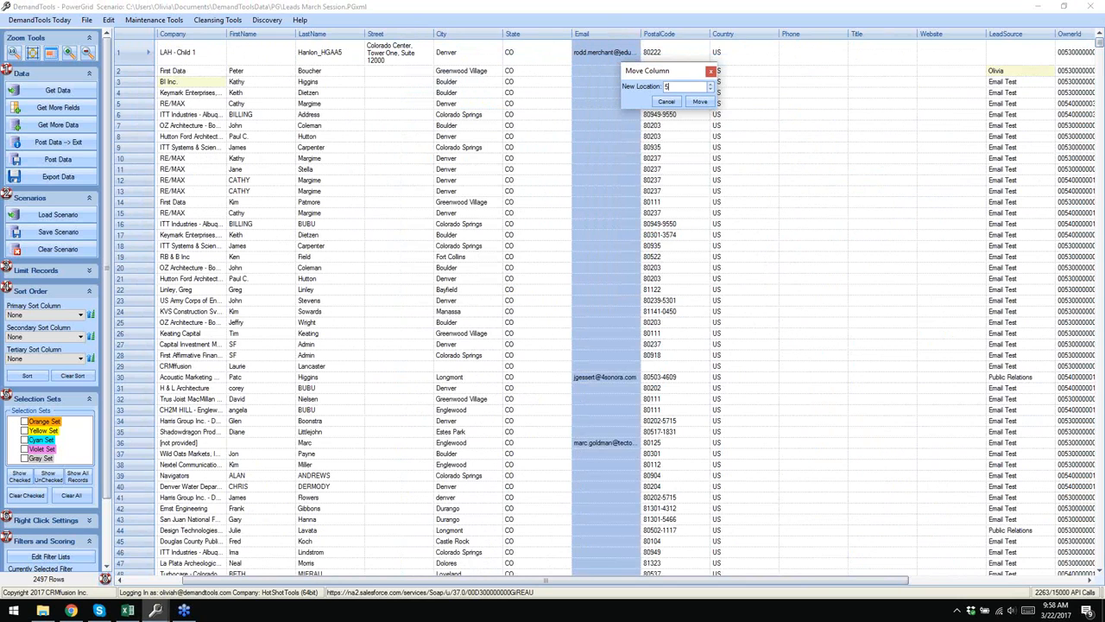
pyautogui.click(699, 101)
pyautogui.rightClick(394, 35)
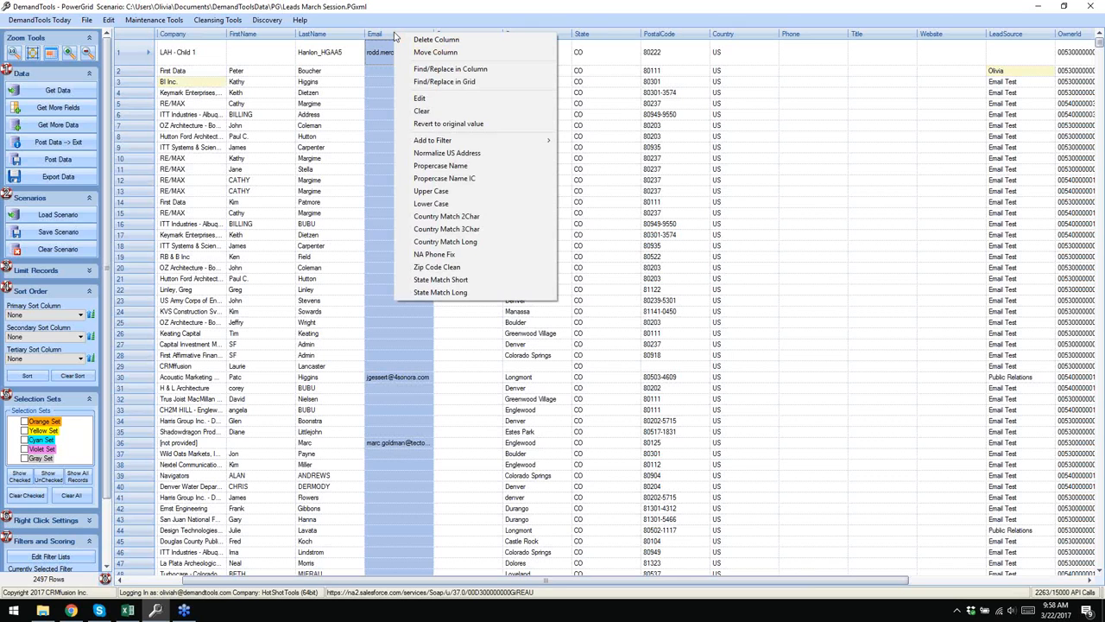
pyautogui.click(120, 58)
# - Scroll left to the Id column and mark the LAH - Child 1 row for deletion
pyautogui.rightClick(121, 60)
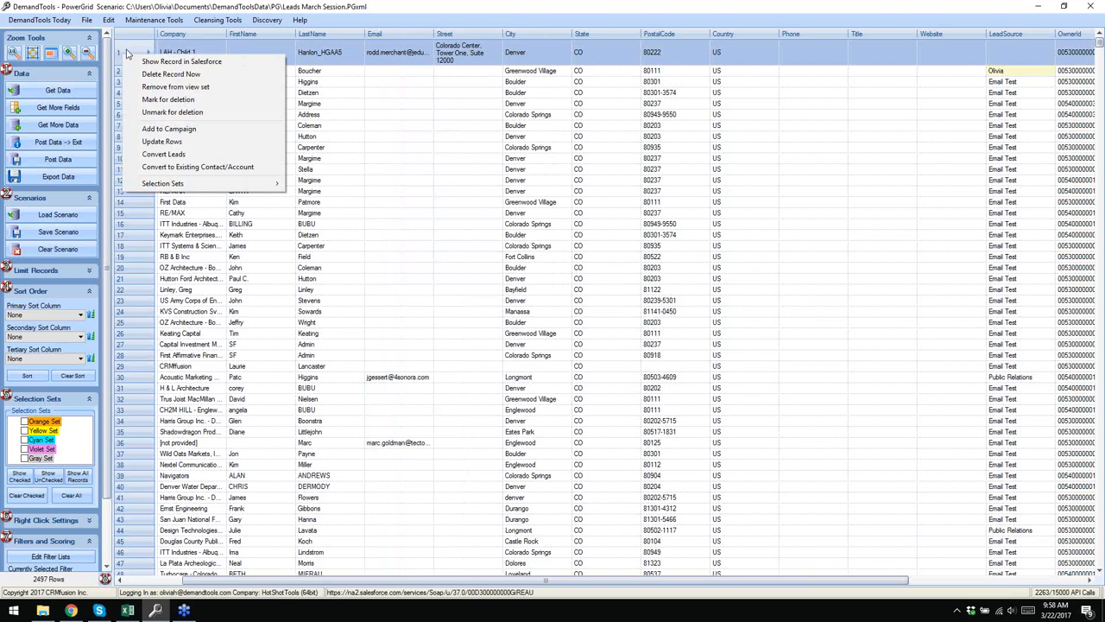
pyautogui.click(546, 585)
pyautogui.moveTo(525, 584); pyautogui.dragTo(468, 584)
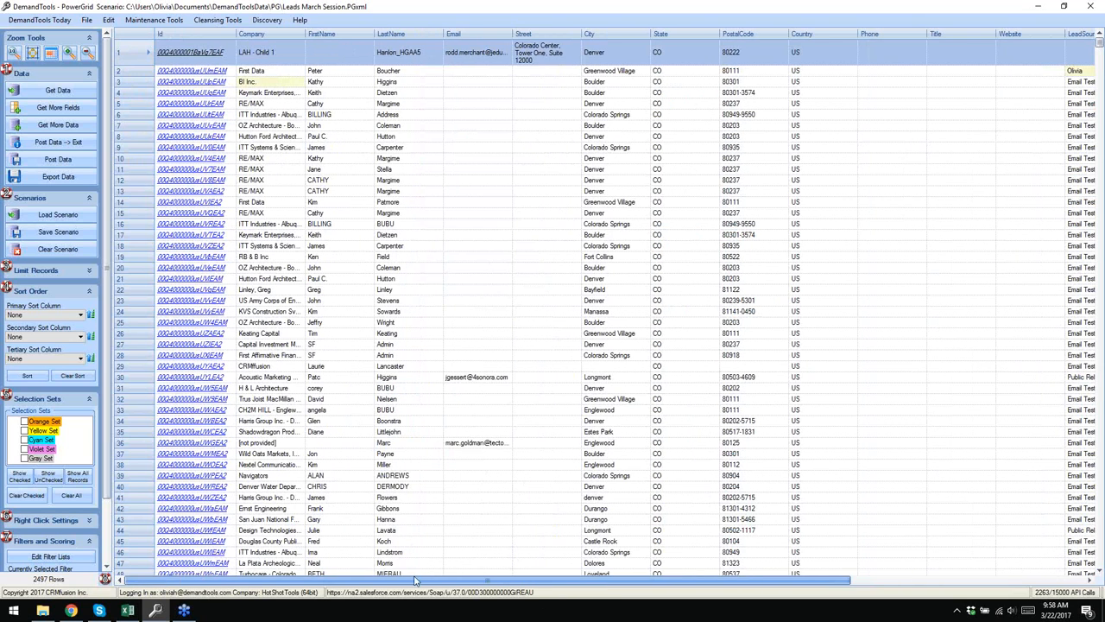
pyautogui.rightClick(133, 57)
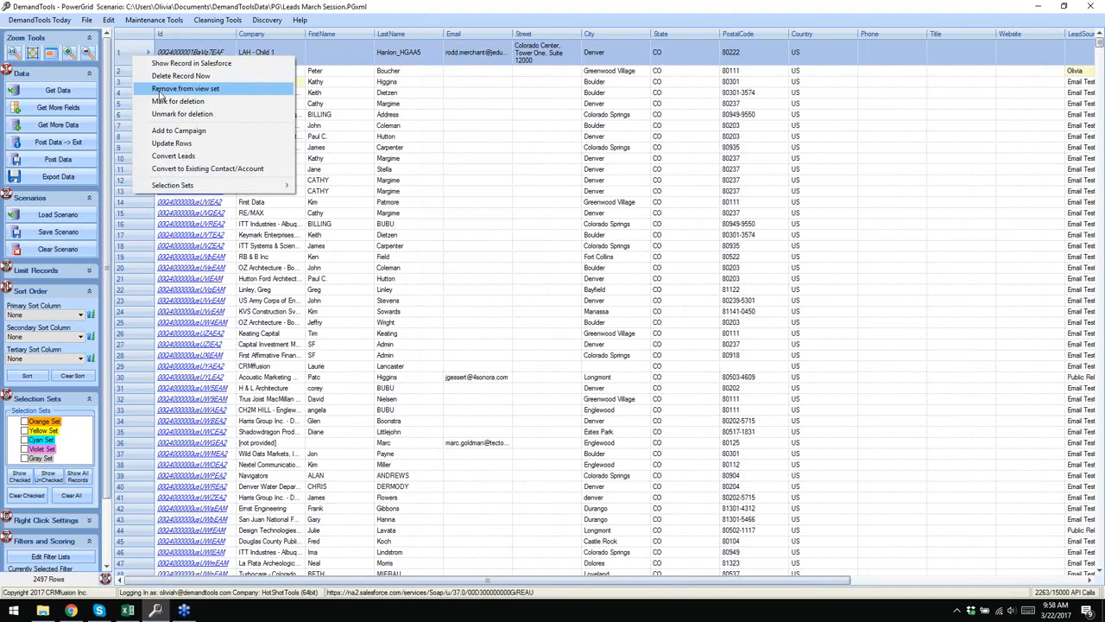
pyautogui.click(167, 101)
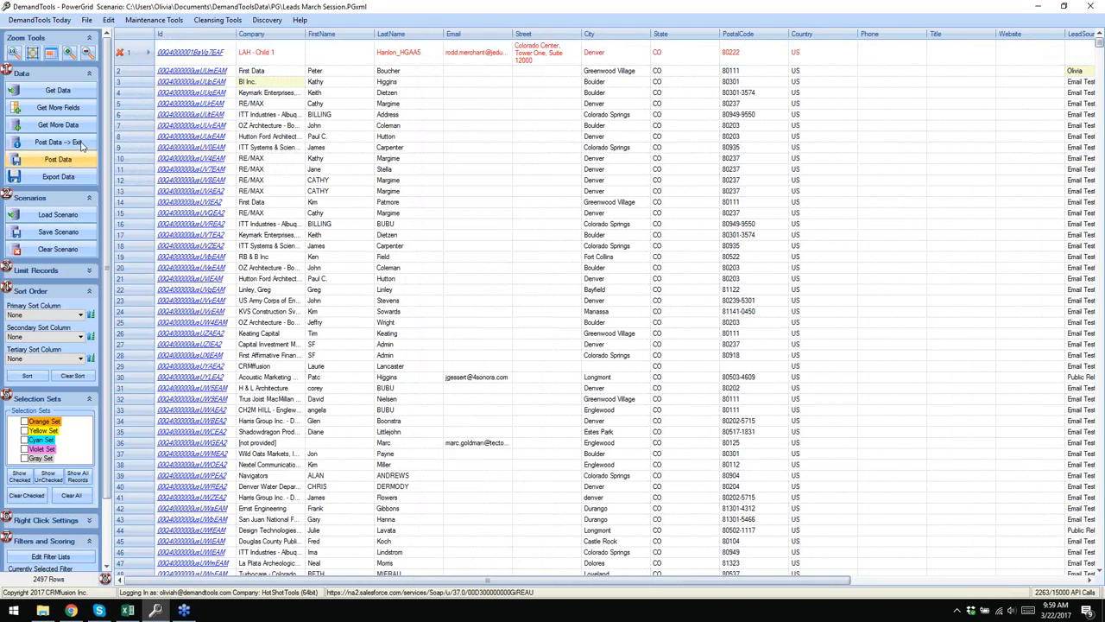
# - Remove the deletion flag from row 1's lead
pyautogui.rightClick(132, 56)
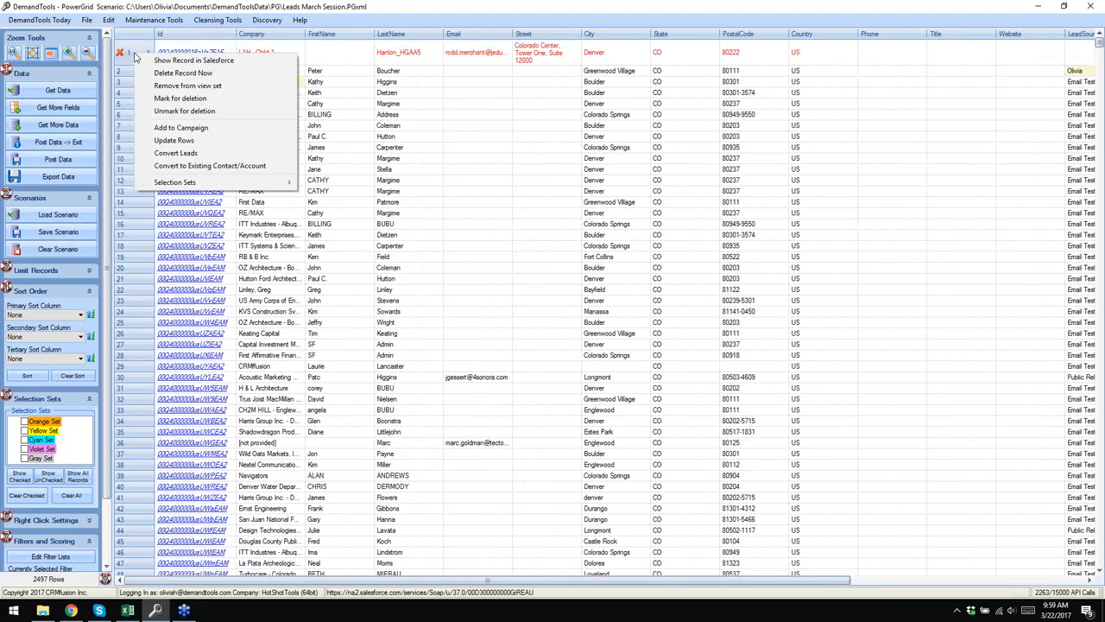
pyautogui.click(171, 112)
pyautogui.rightClick(134, 59)
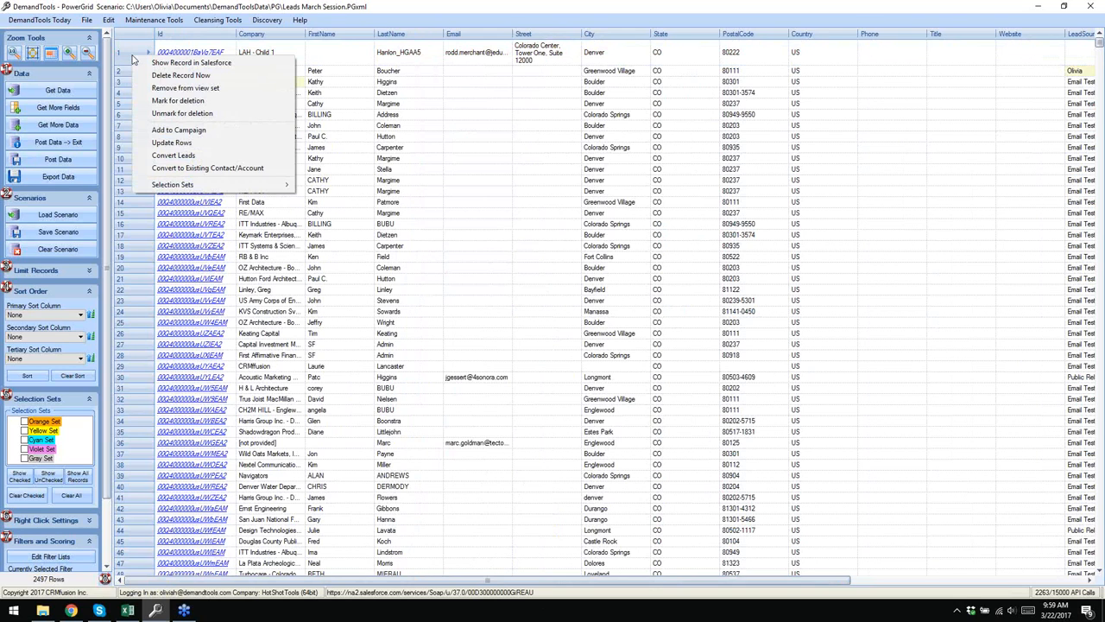
# - Pick Direct Mail with status Sent for the first lead, then cancel the addition
pyautogui.click(191, 131)
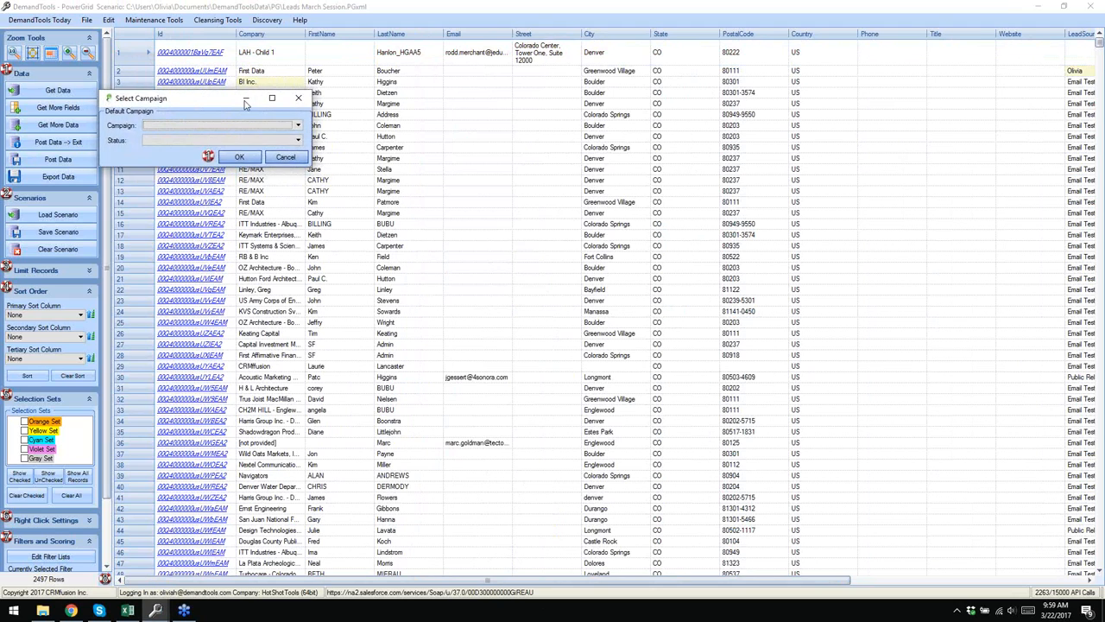
pyautogui.moveTo(205, 102); pyautogui.dragTo(296, 100)
pyautogui.click(383, 126)
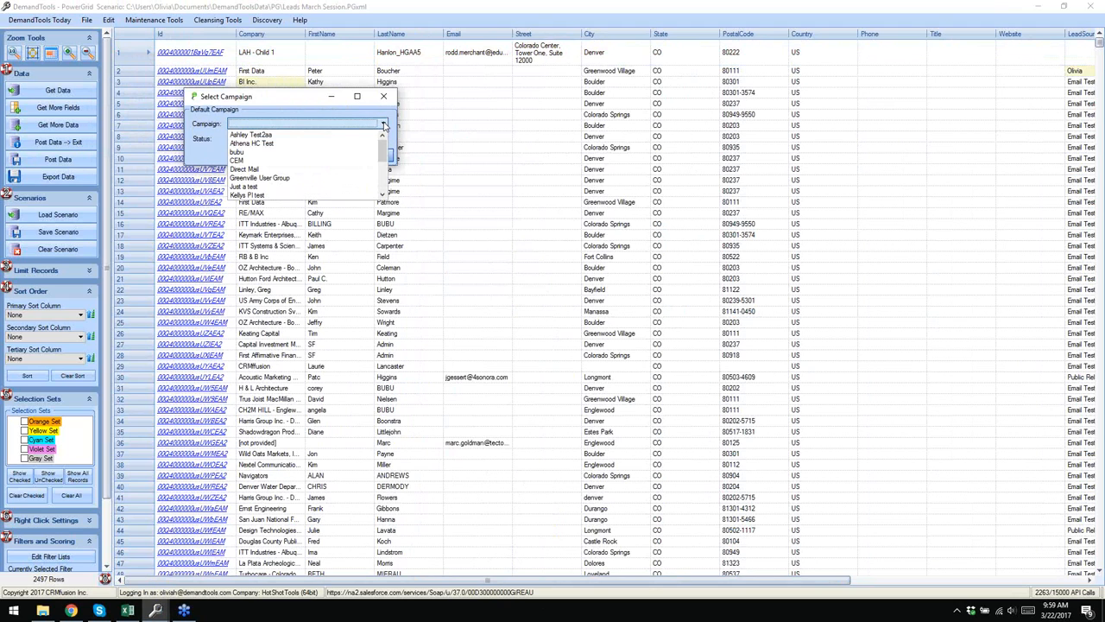
pyautogui.click(245, 168)
pyautogui.click(260, 141)
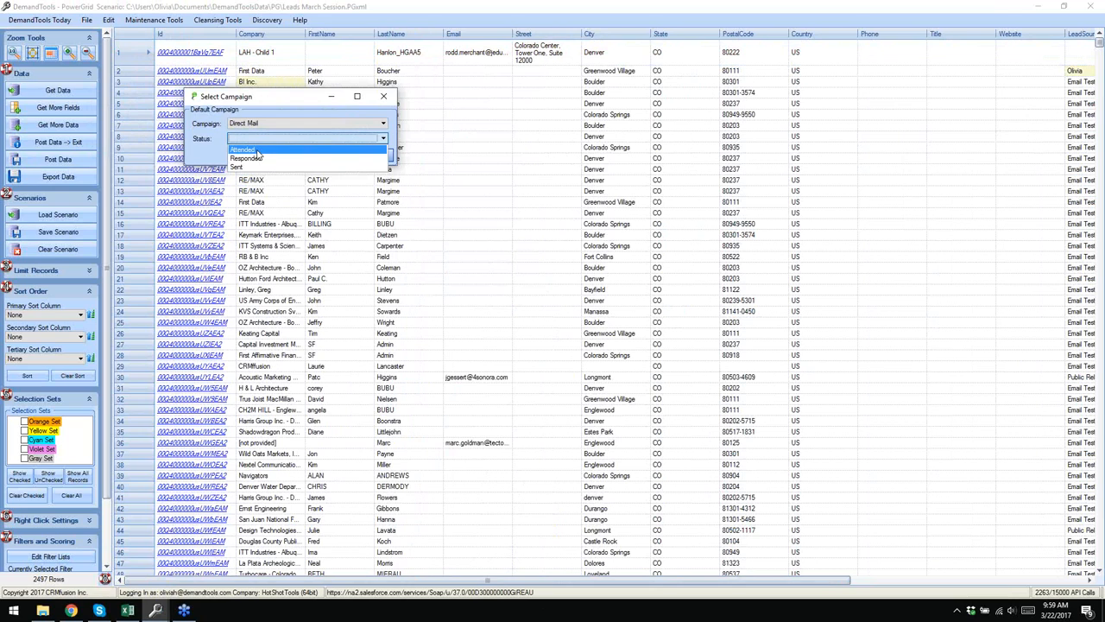
pyautogui.click(256, 165)
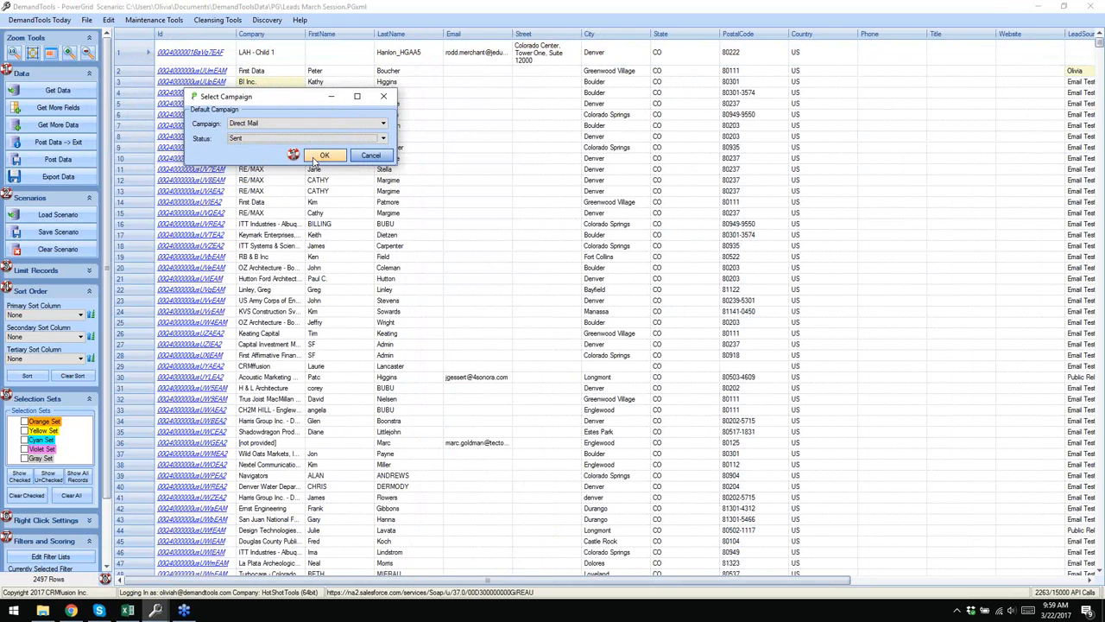
pyautogui.click(316, 156)
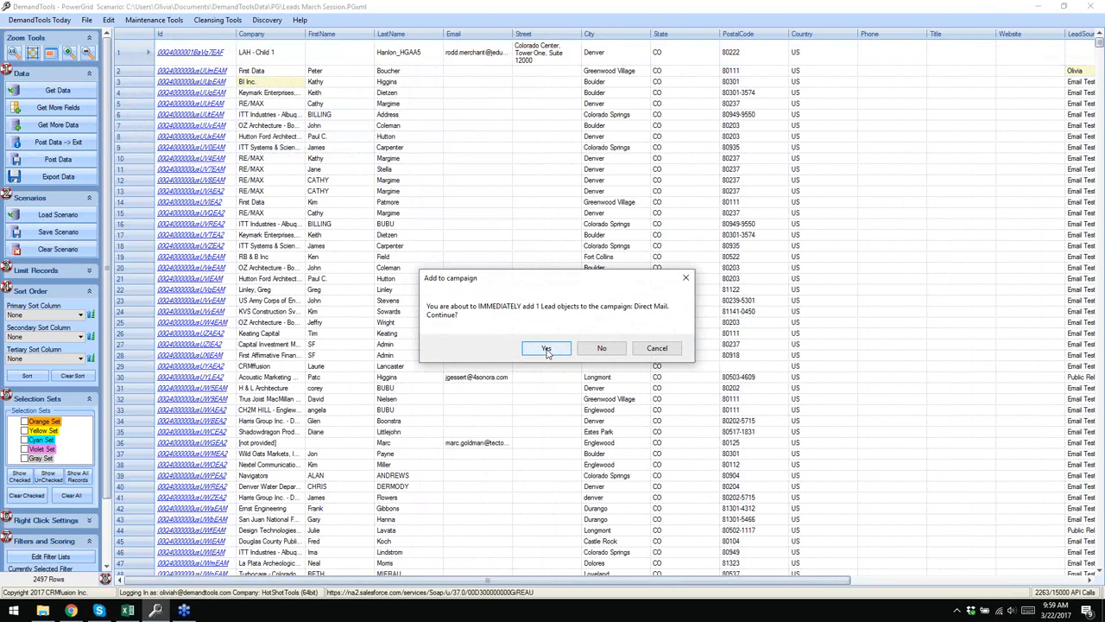
pyautogui.click(658, 350)
# - Open row 3's lead record in Salesforce, then return to the DemandTools grid
pyautogui.rightClick(138, 86)
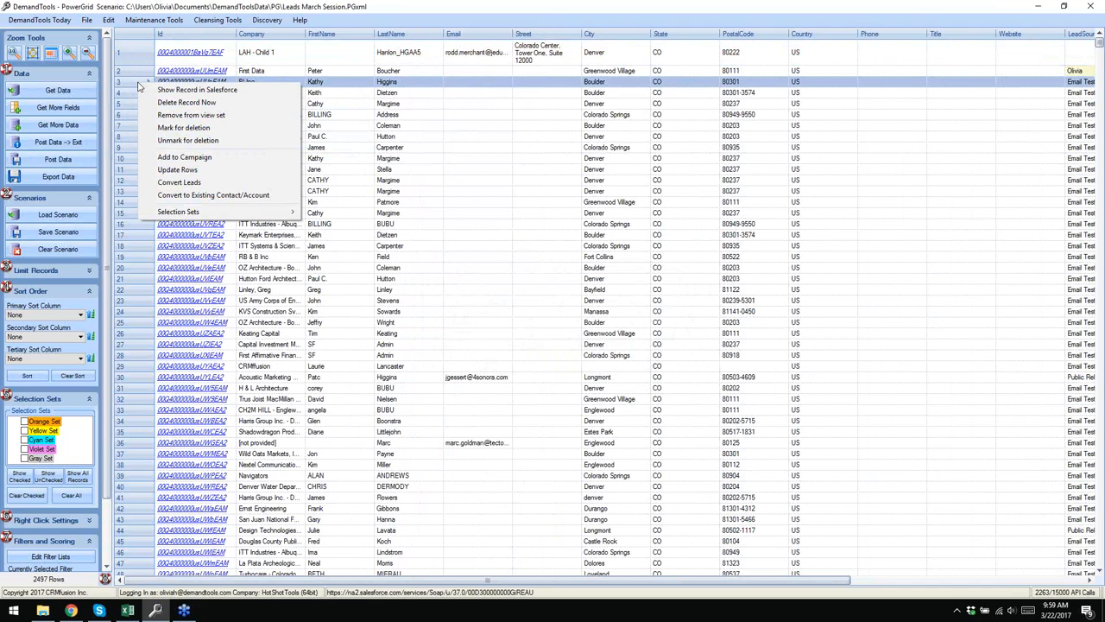
pyautogui.click(360, 84)
pyautogui.click(200, 83)
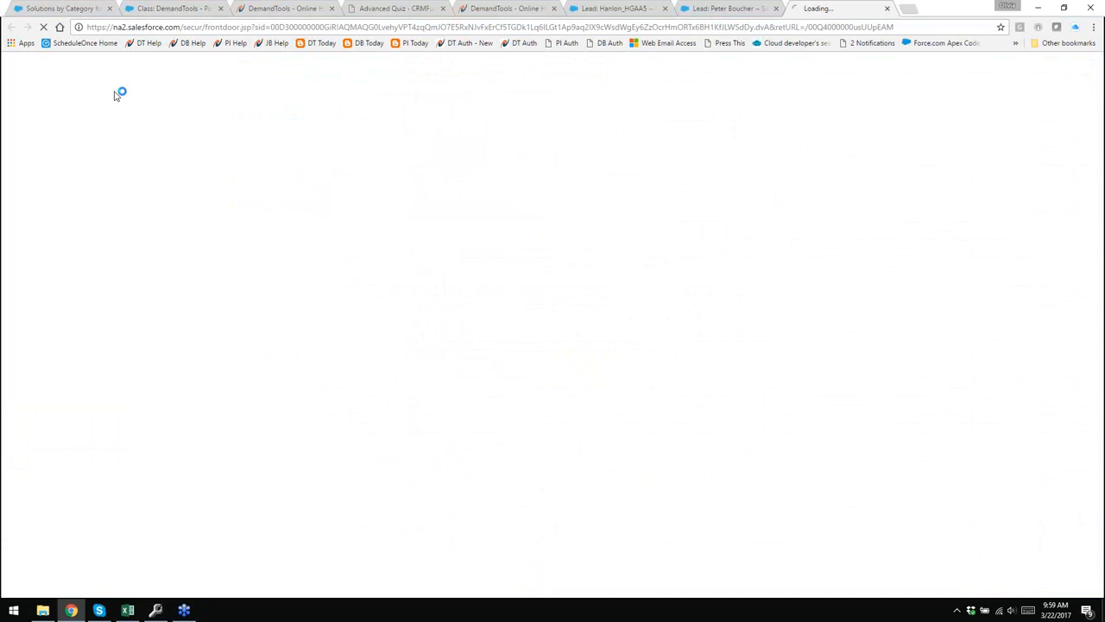
pyautogui.click(156, 610)
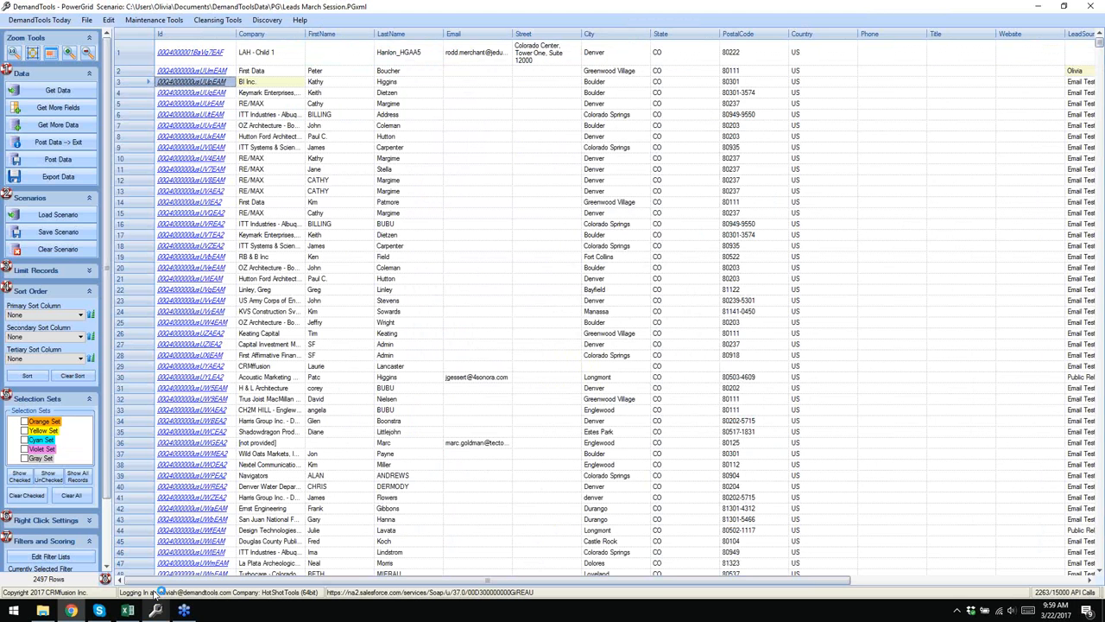
# - Add row 3's BI Inc. lead to Direct Mail as Sent and accept the 0-error result
pyautogui.rightClick(118, 79)
pyautogui.click(189, 157)
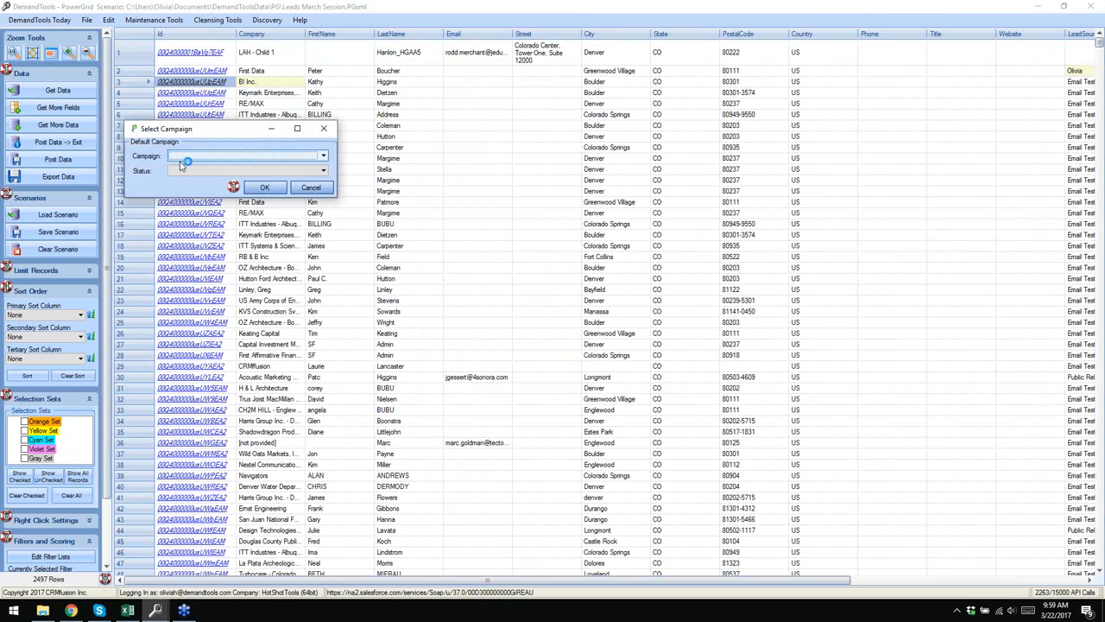
pyautogui.click(294, 156)
pyautogui.click(217, 202)
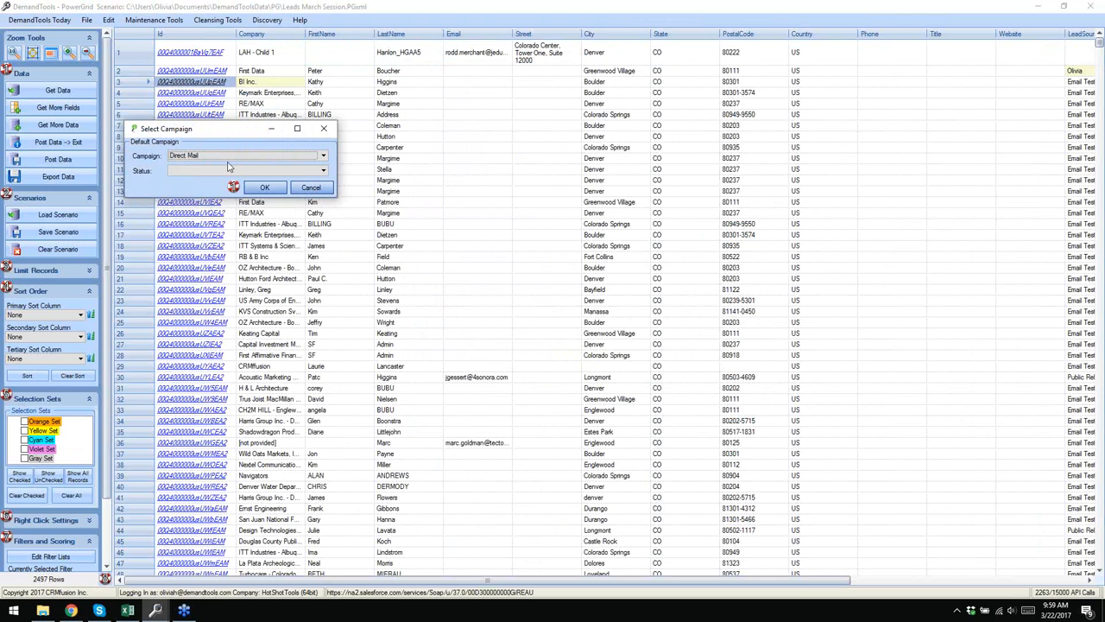
pyautogui.click(226, 172)
pyautogui.click(214, 205)
pyautogui.click(264, 188)
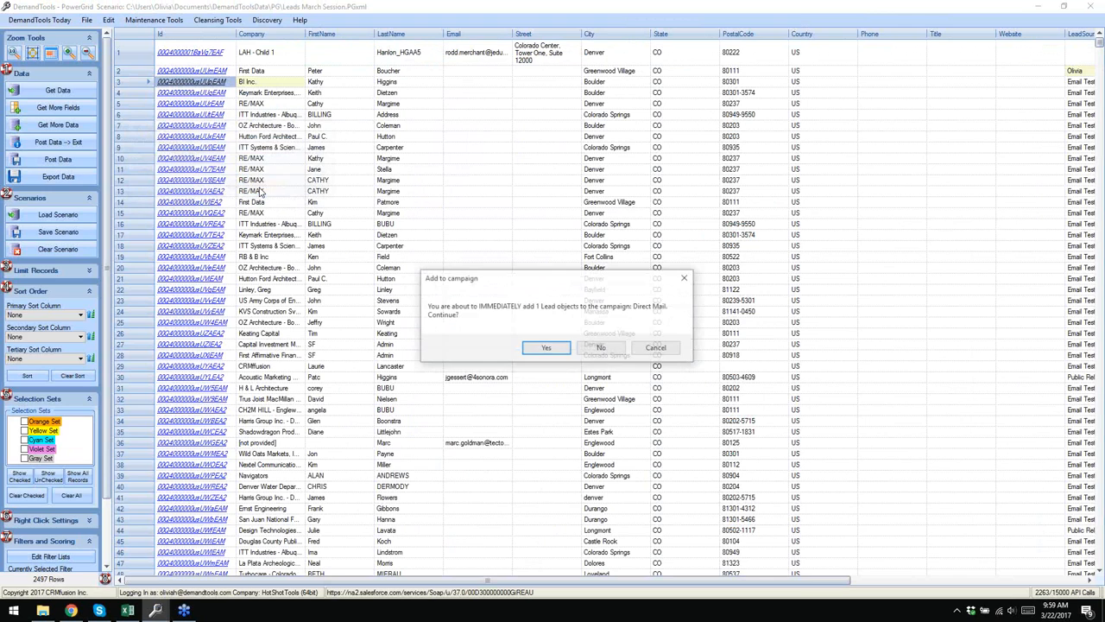
pyautogui.click(558, 351)
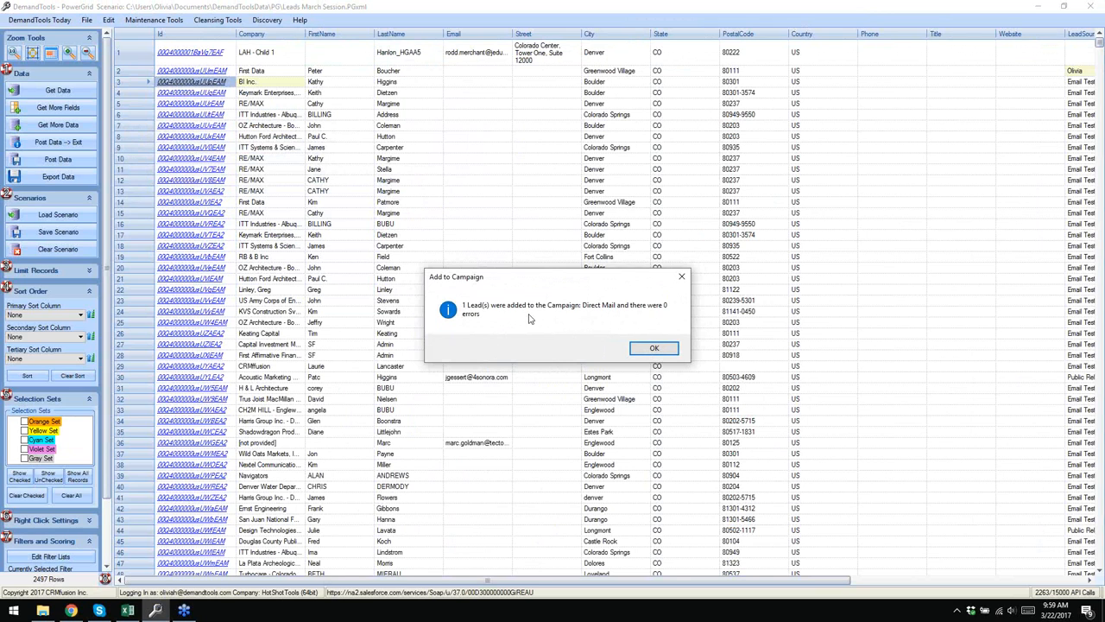
pyautogui.click(653, 348)
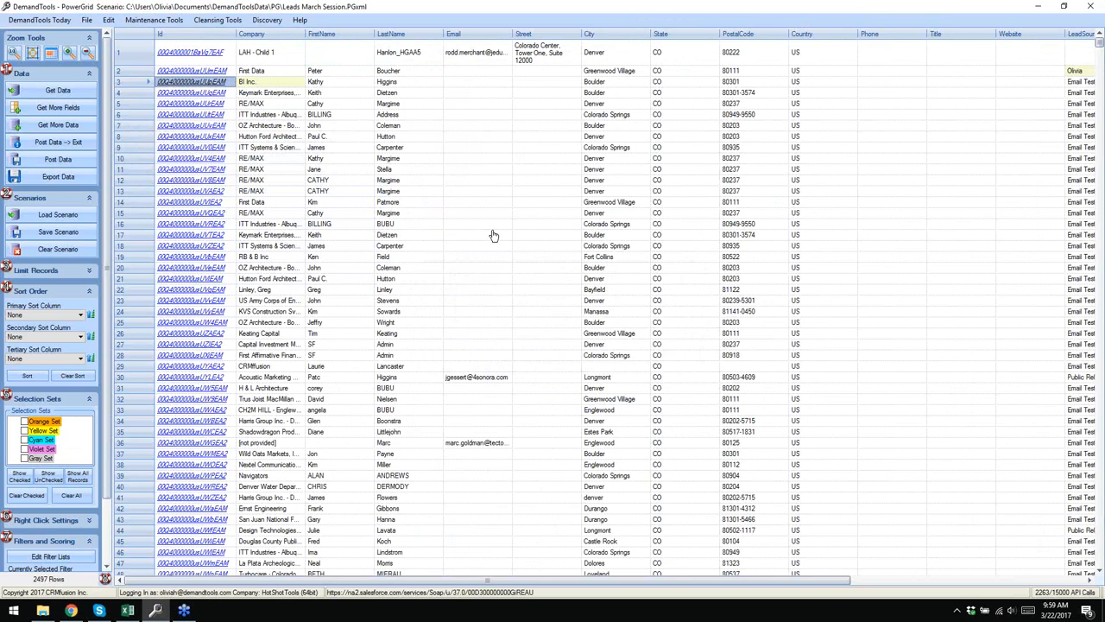
pyautogui.hotkey('alt', 'Tab')
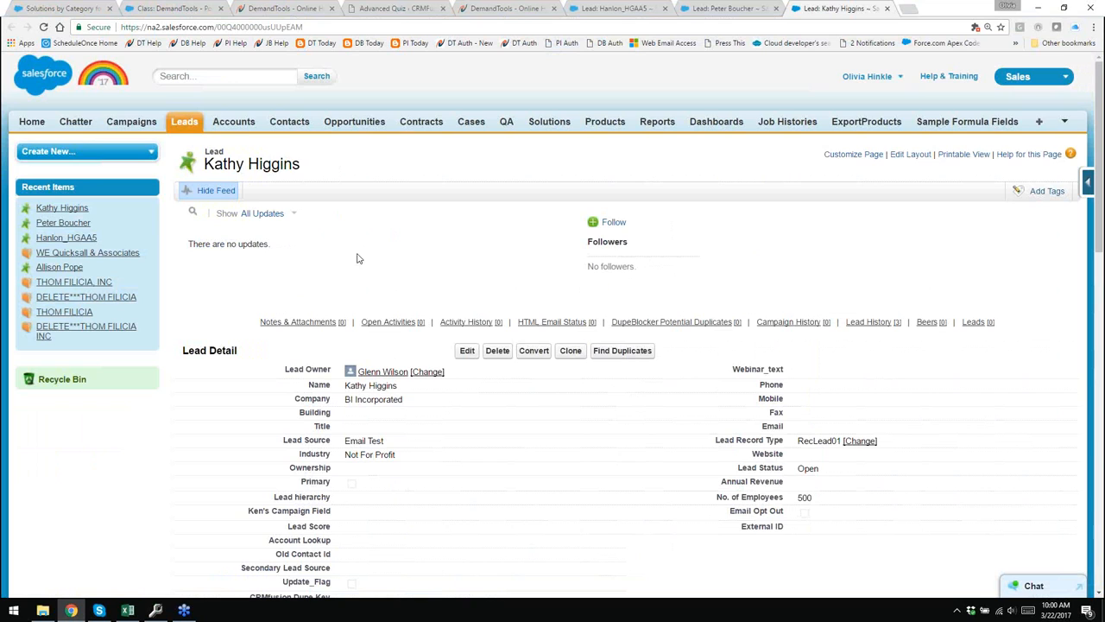
# - Reload the BI Incorporated lead page so Campaign History lists Direct Mail, Advertisement, Sent
pyautogui.moveTo(796, 323)
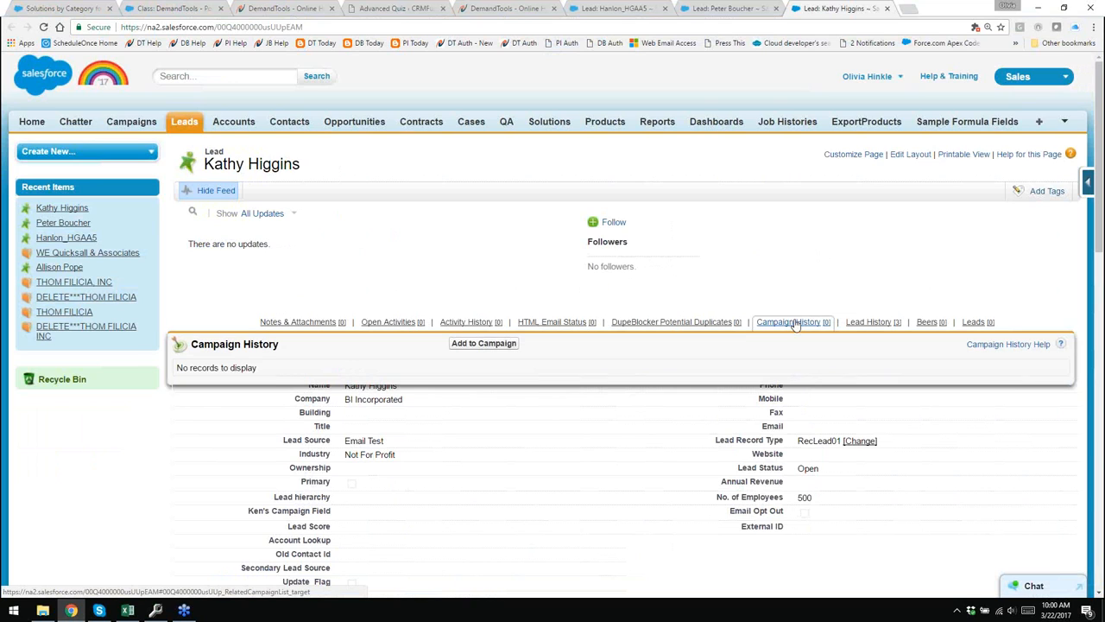
pyautogui.click(42, 27)
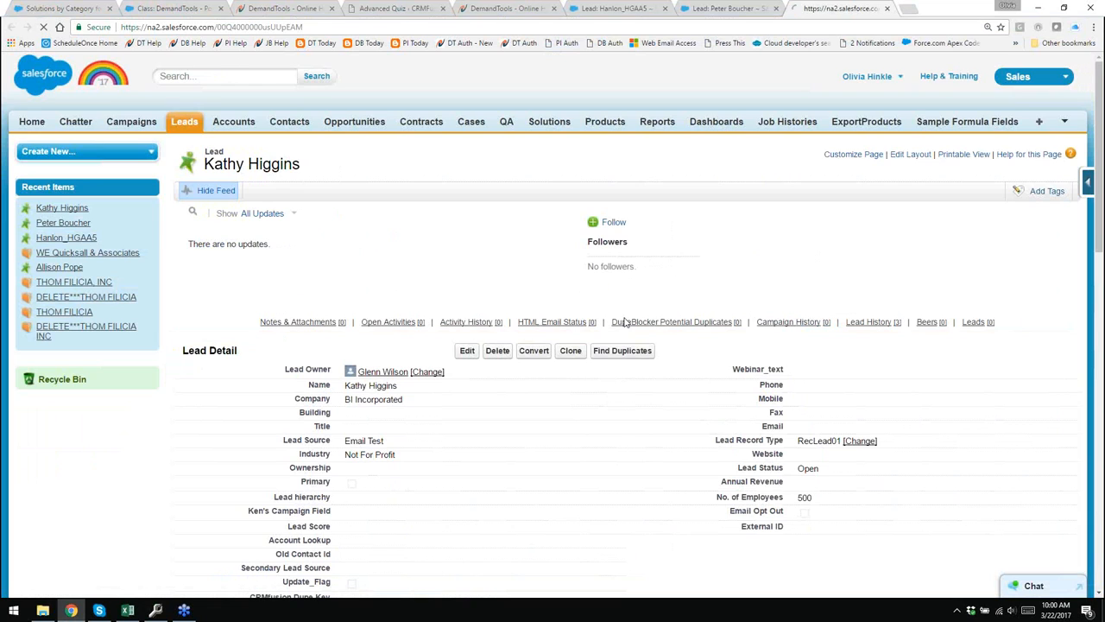
pyautogui.moveTo(788, 320)
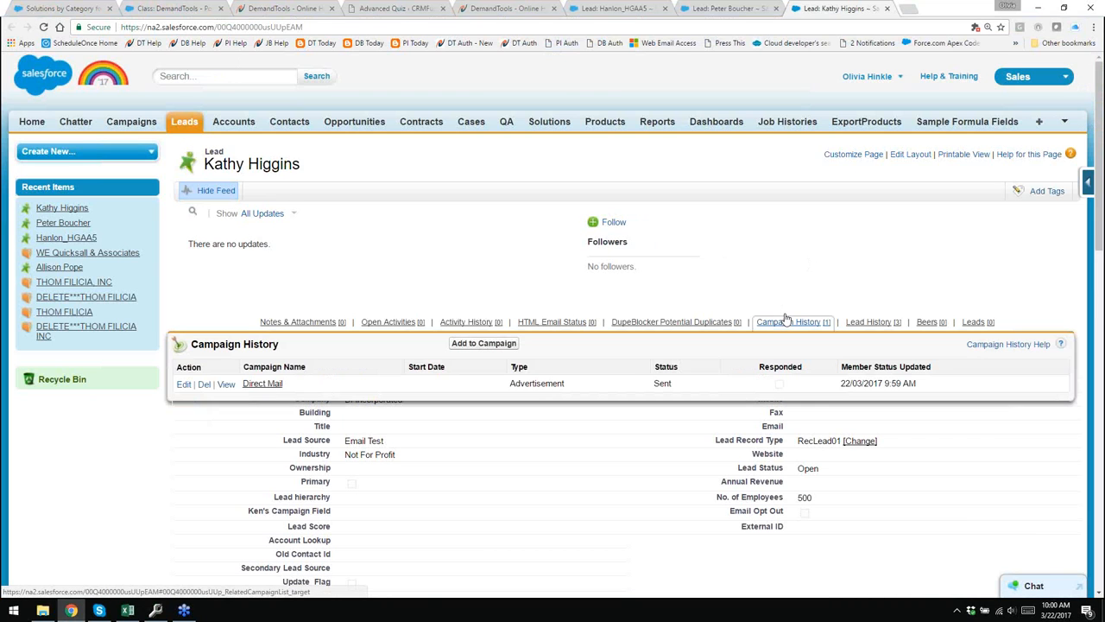
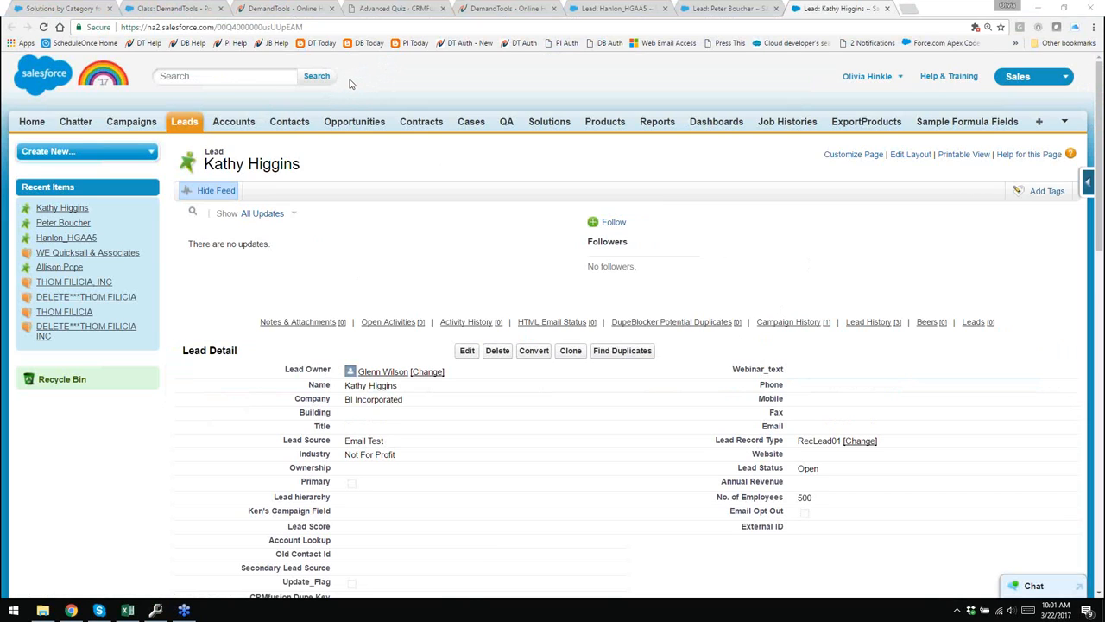
# - In the PowerGrid, change the first lead's State value to florida
pyautogui.click(157, 611)
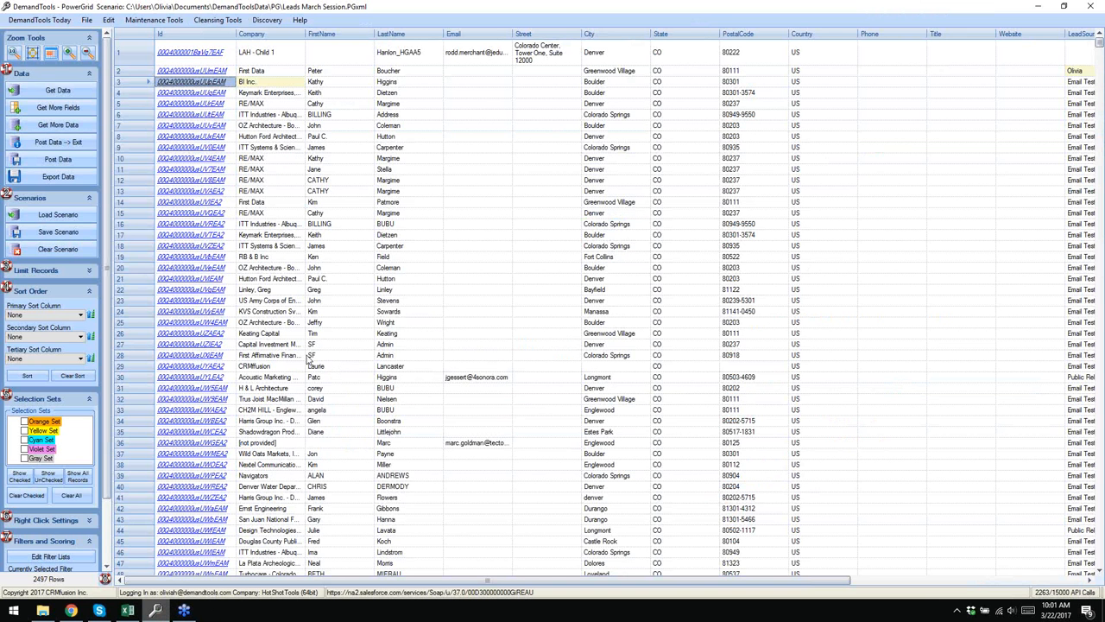
pyautogui.click(249, 15)
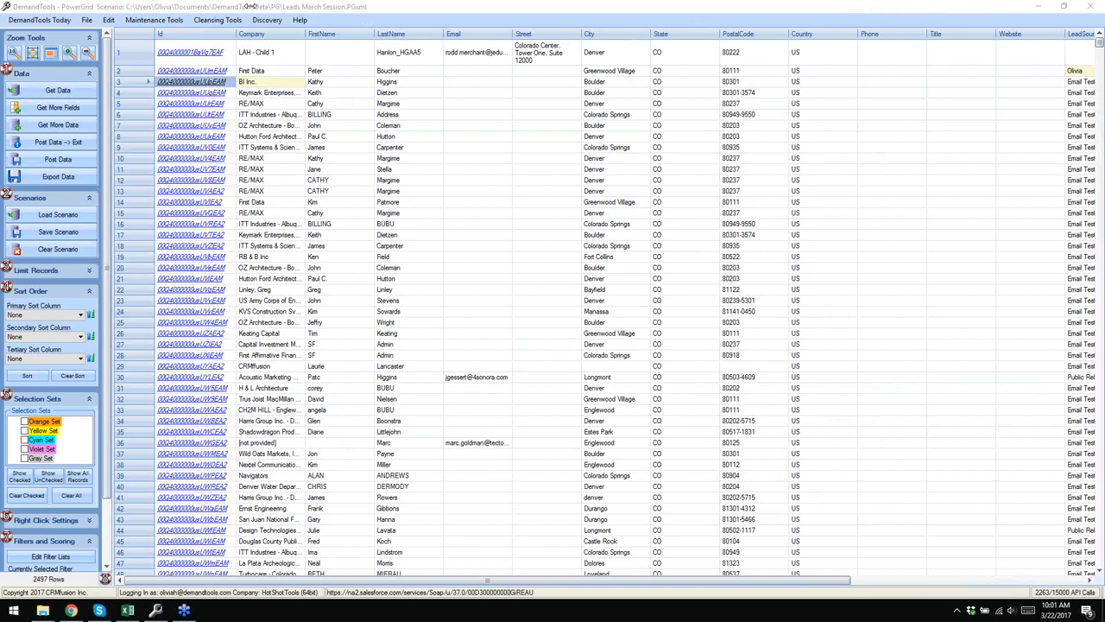
pyautogui.click(677, 55)
pyautogui.click(677, 54)
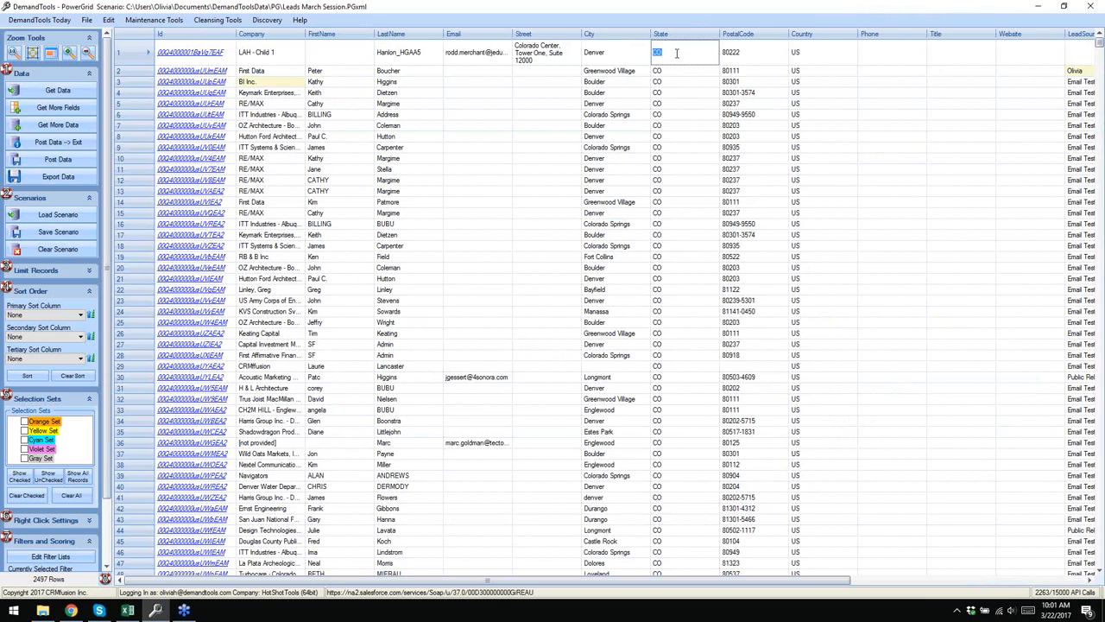
pyautogui.write('florida')
pyautogui.click(700, 127)
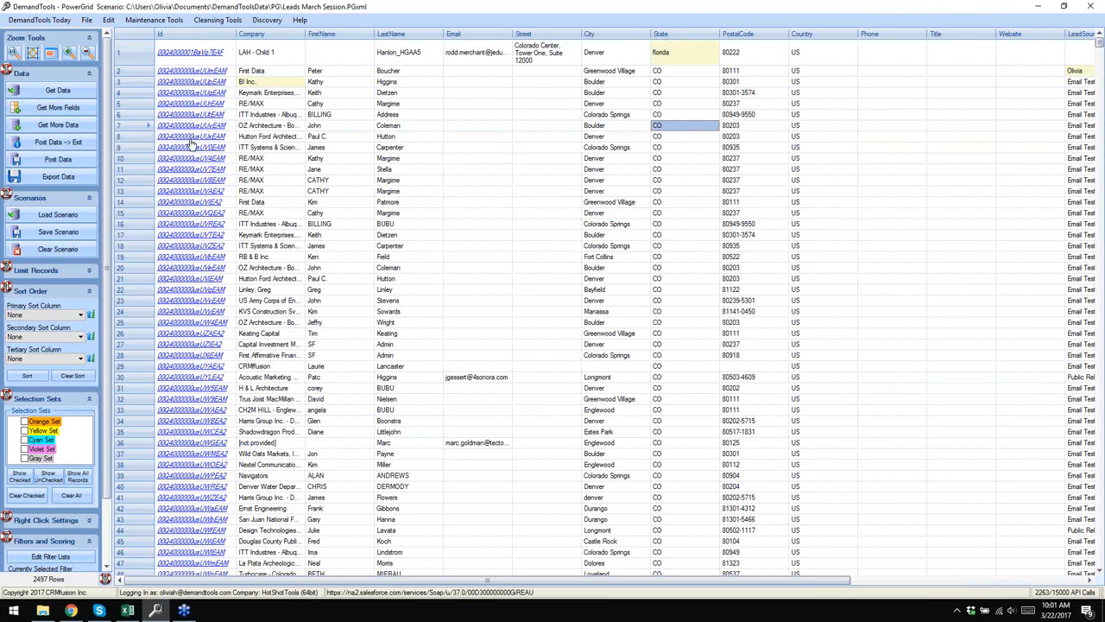
# - Post the 4 changed records to Salesforce and accept the 0-error summary
pyautogui.click(58, 161)
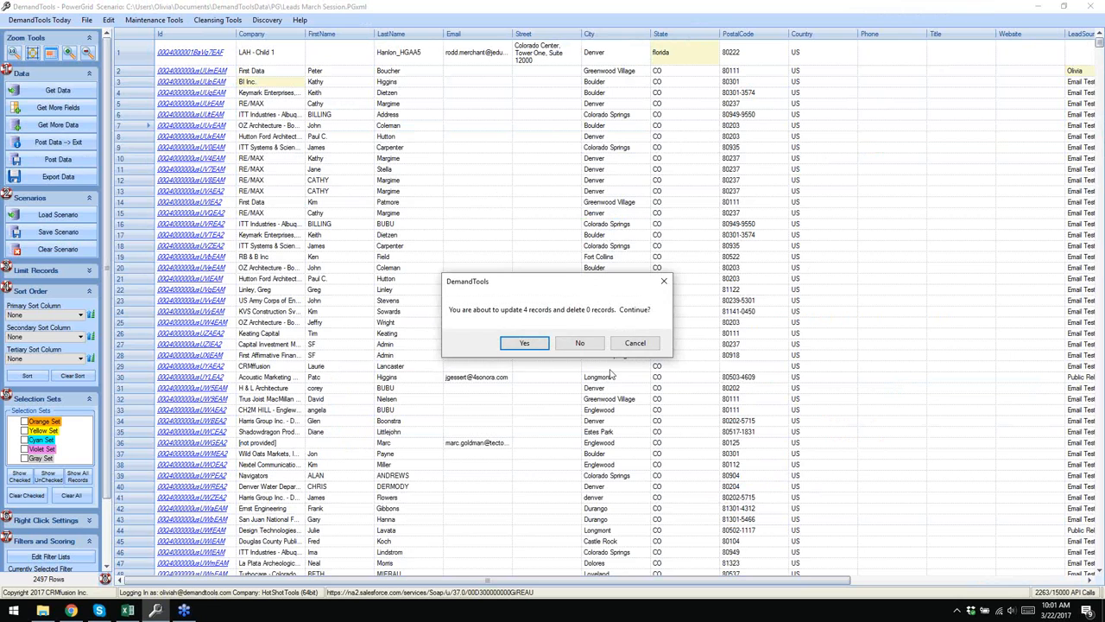
pyautogui.click(523, 343)
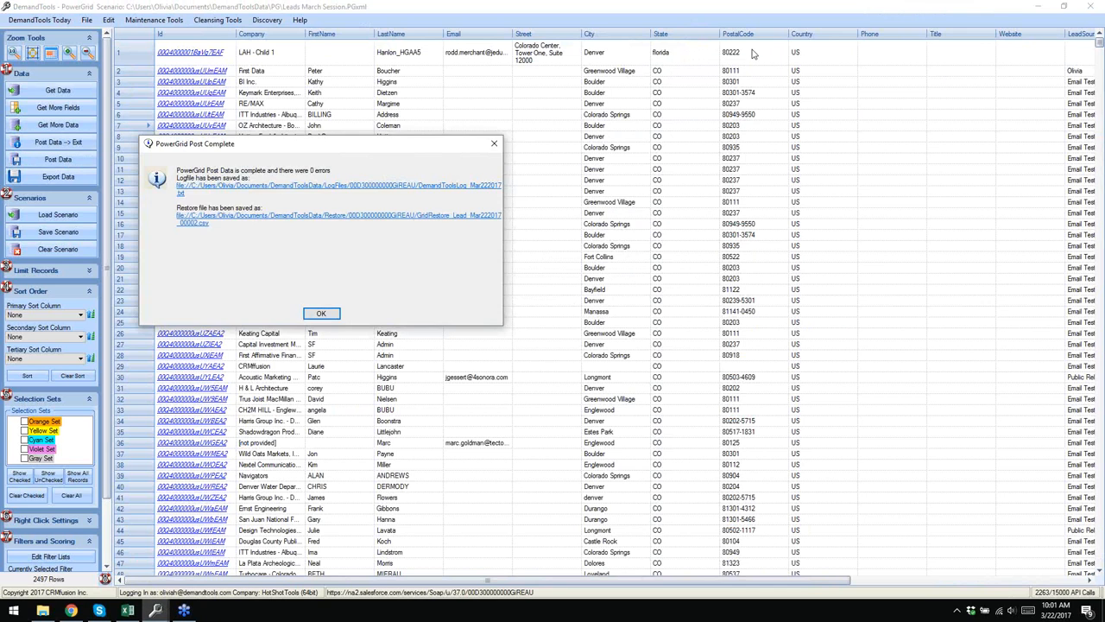
pyautogui.click(333, 316)
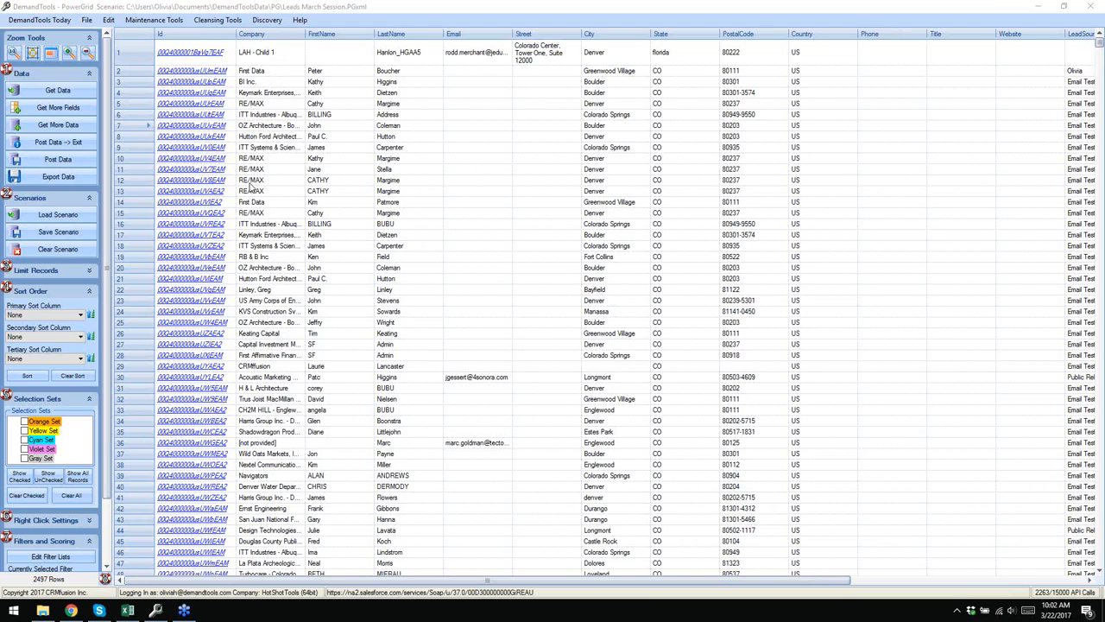
pyautogui.rightClick(132, 53)
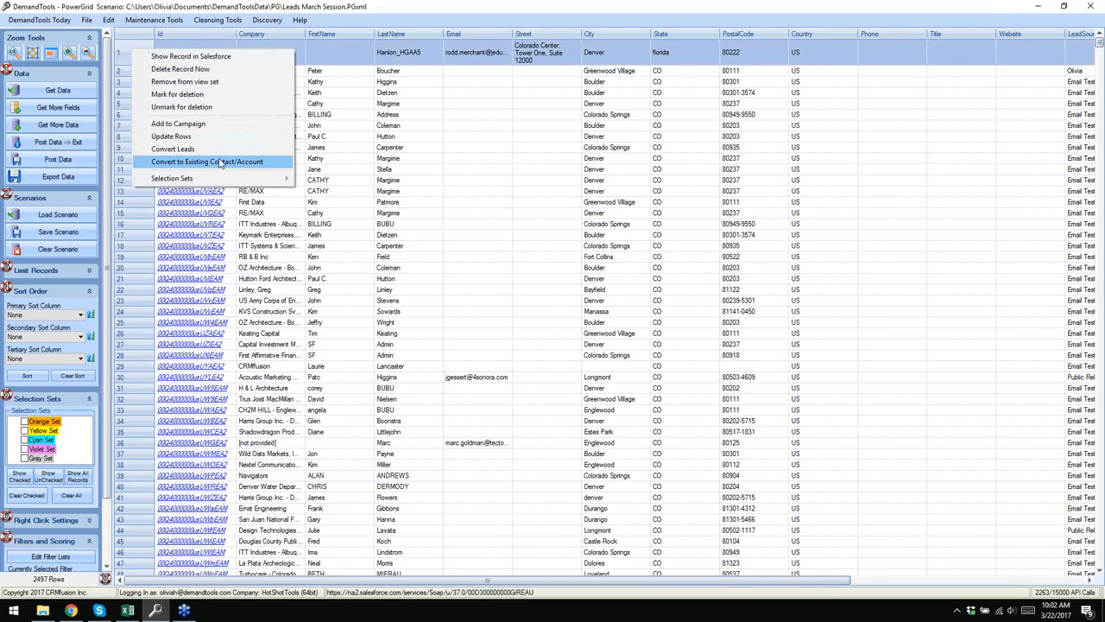
pyautogui.click(184, 152)
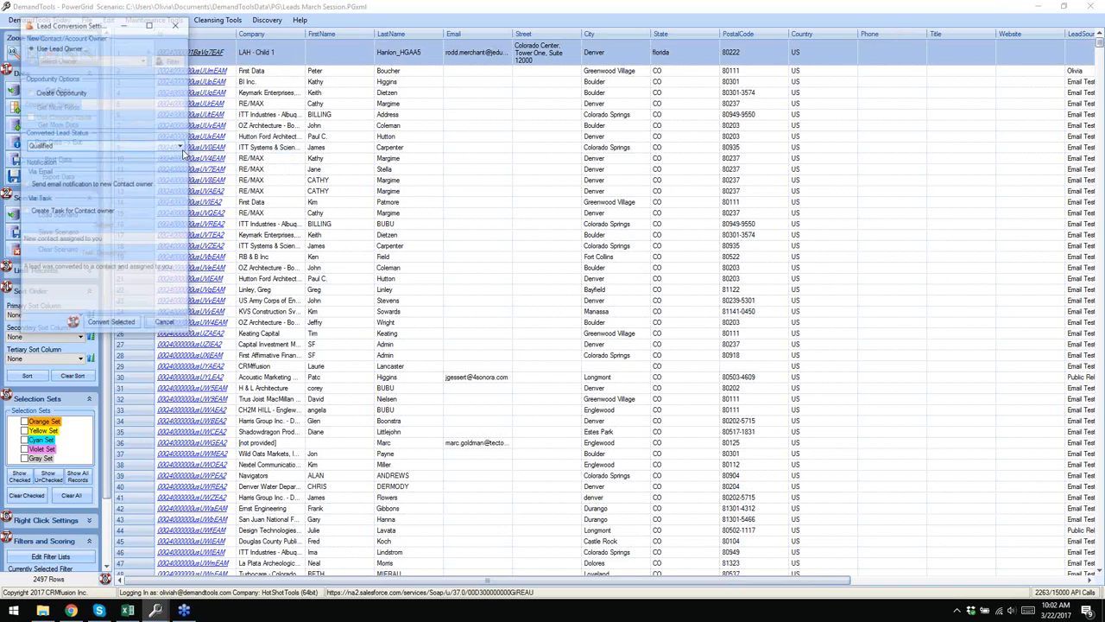
pyautogui.moveTo(62, 28); pyautogui.dragTo(395, 76)
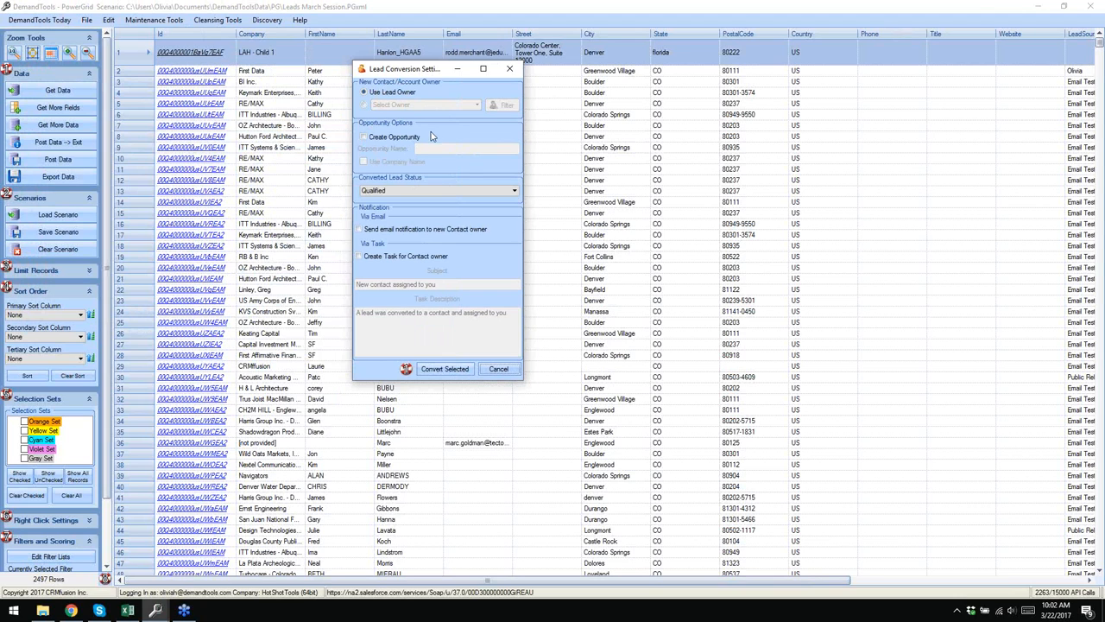
pyautogui.click(460, 192)
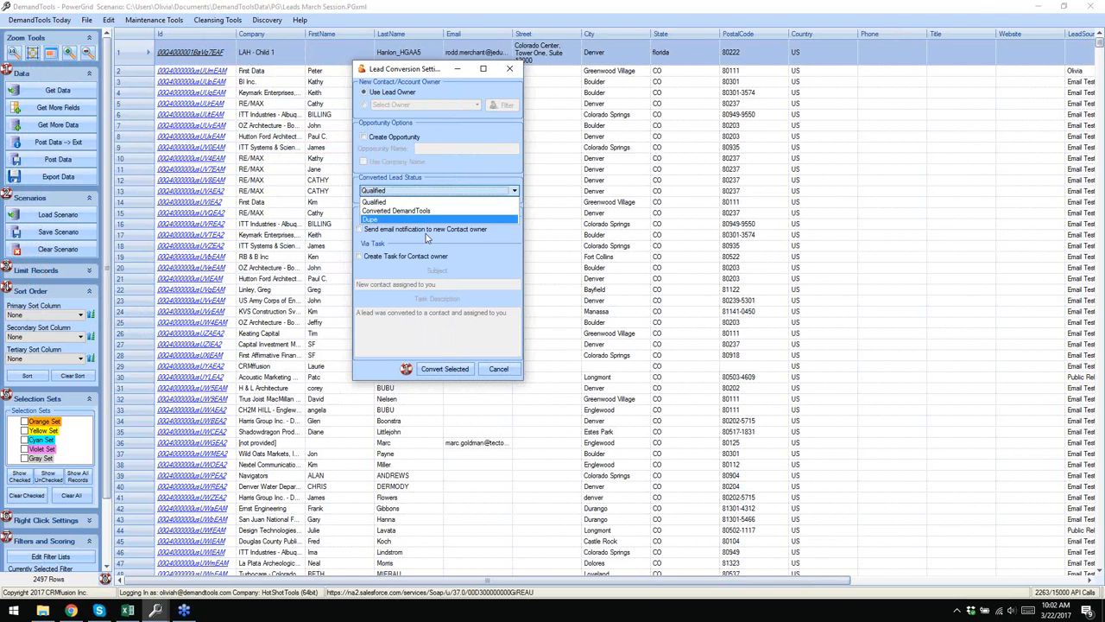
pyautogui.click(429, 238)
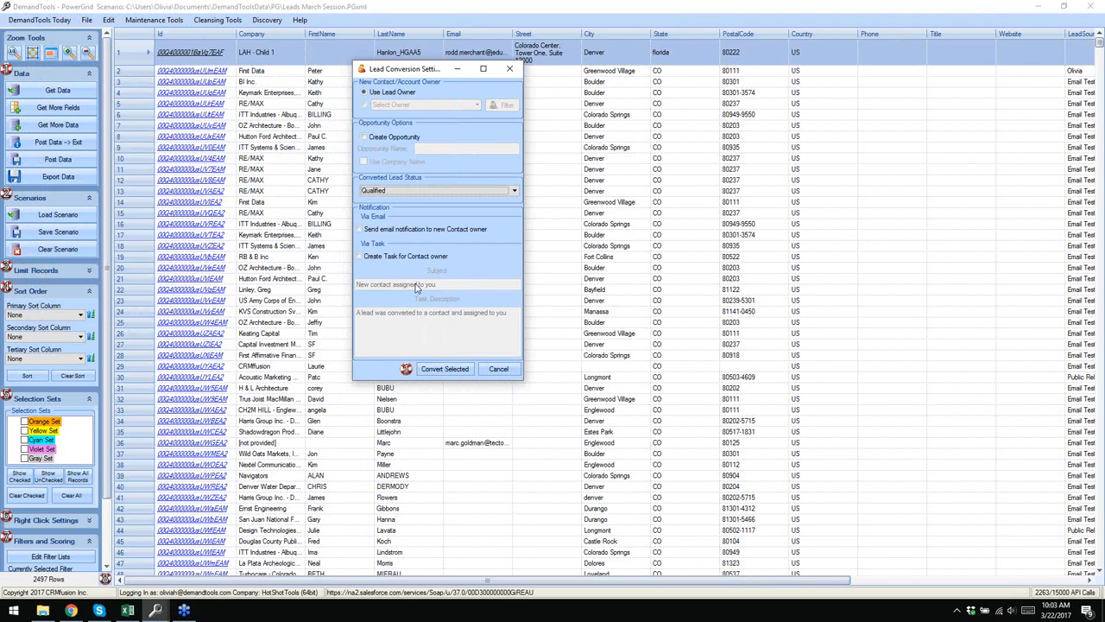
pyautogui.click(498, 369)
pyautogui.rightClick(128, 53)
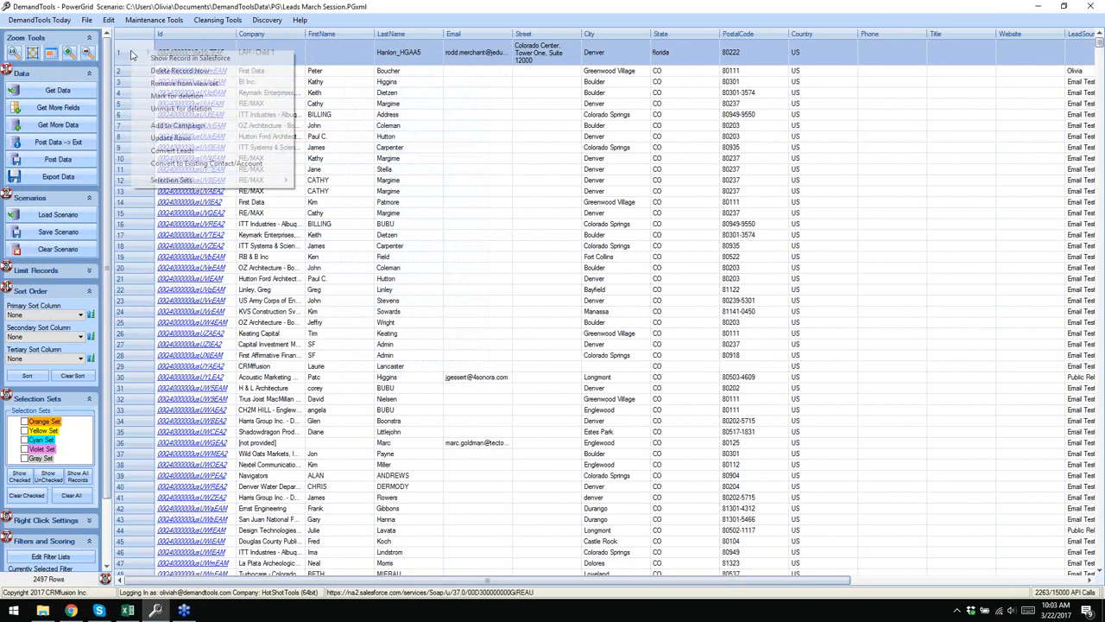
pyautogui.click(207, 164)
pyautogui.moveTo(310, 173); pyautogui.dragTo(423, 137)
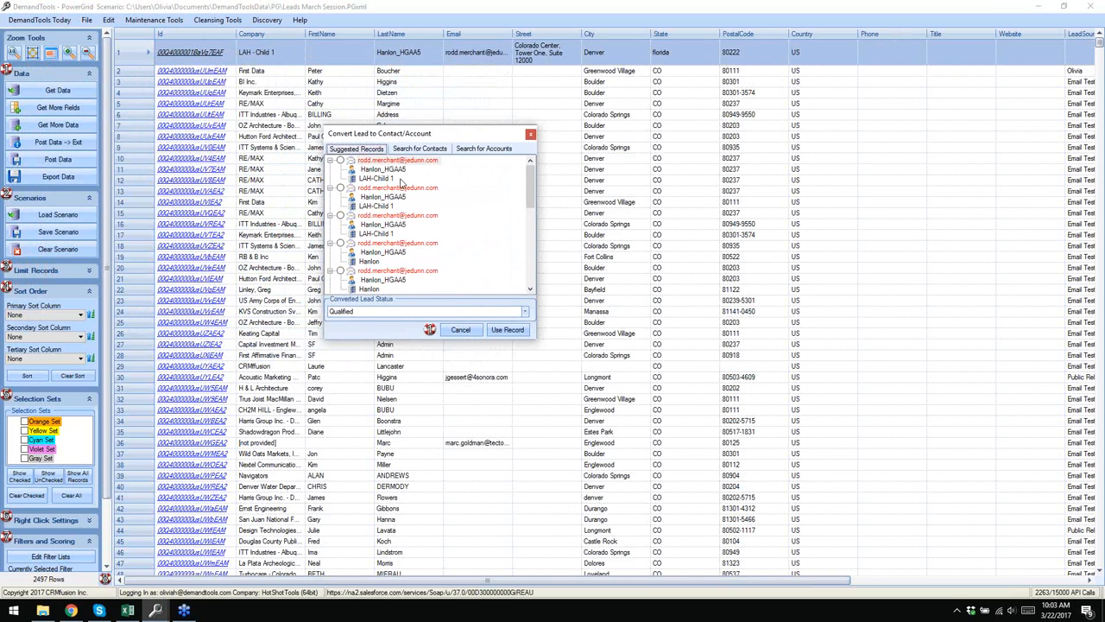
pyautogui.moveTo(529, 188)
pyautogui.mouseDown()
pyautogui.moveTo(523, 276)
pyautogui.moveTo(528, 186)
pyautogui.mouseUp()
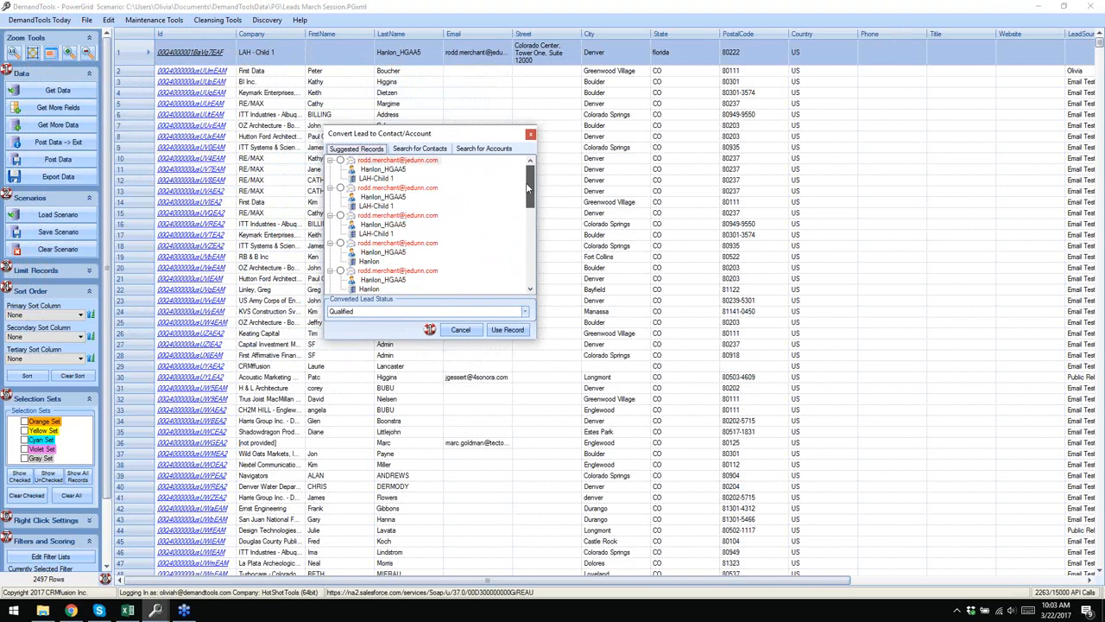
pyautogui.click(415, 150)
pyautogui.click(484, 150)
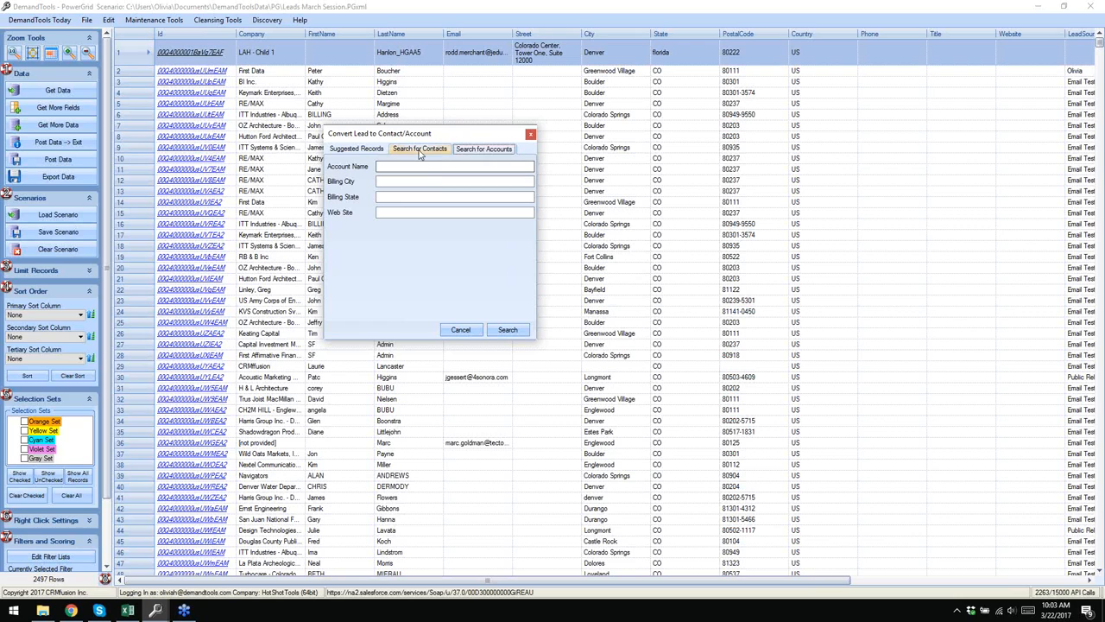
pyautogui.click(357, 150)
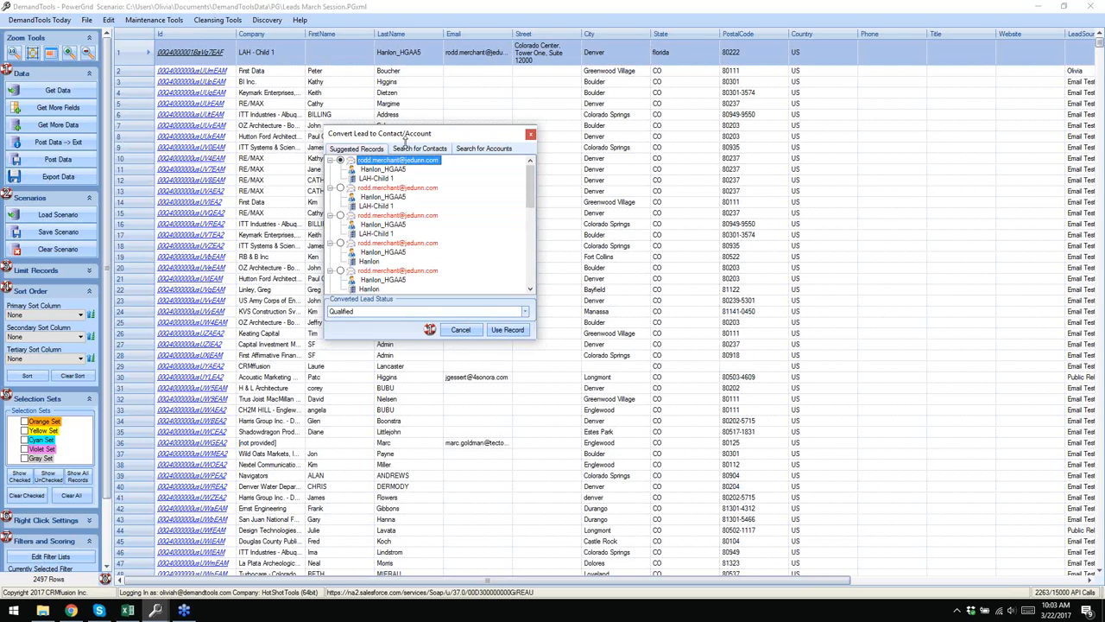
pyautogui.click(468, 333)
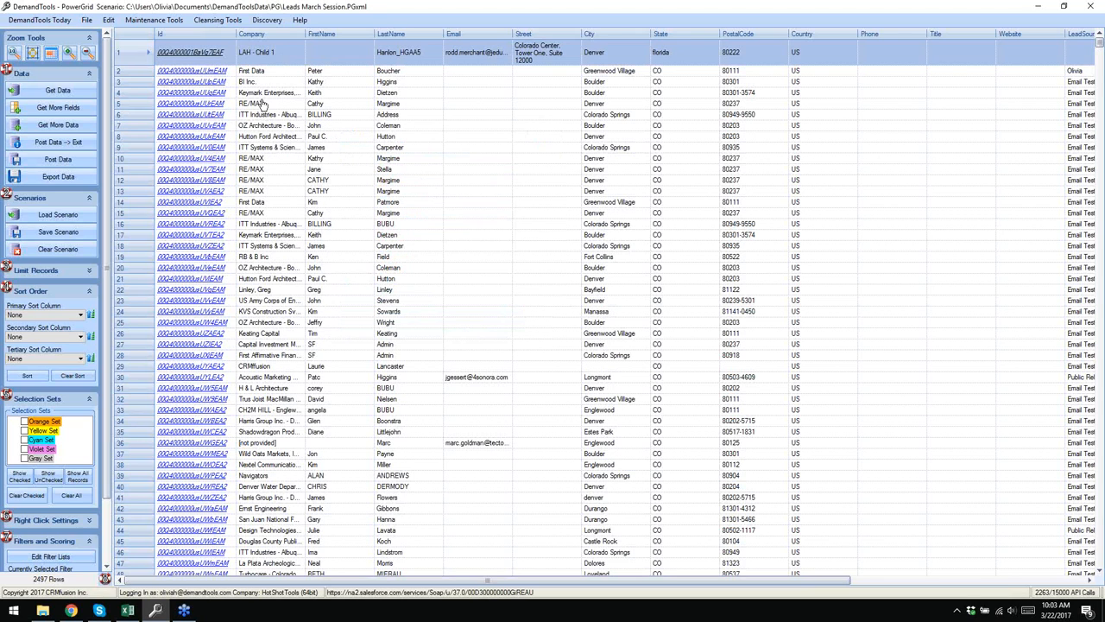
# - Limit records to Company Starts With re/max, leaving 32 of 2497 leads
pyautogui.rightClick(137, 54)
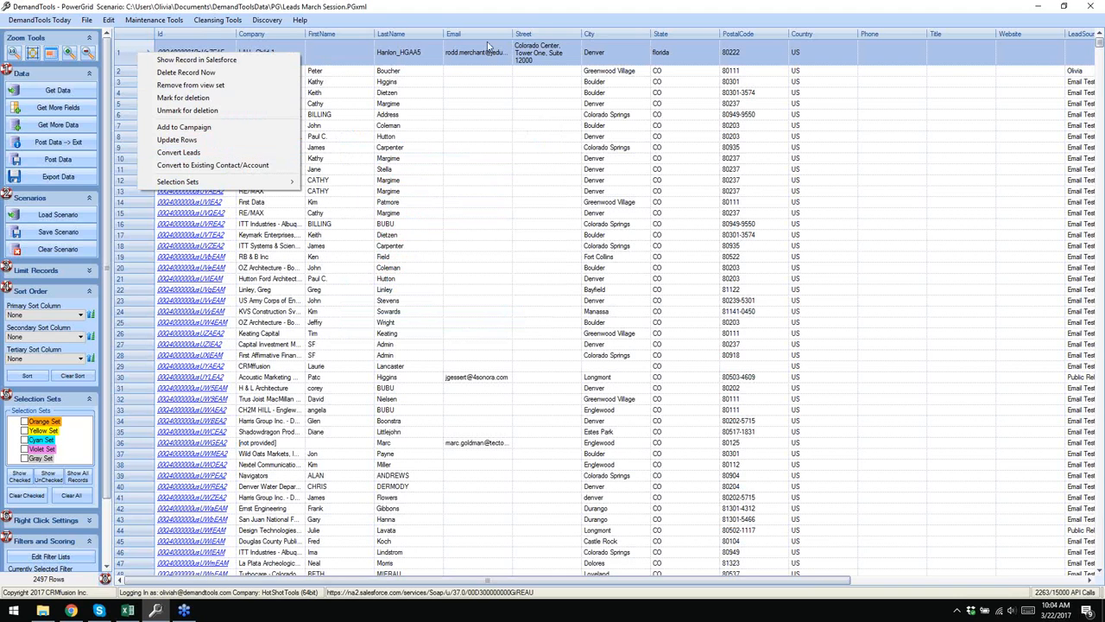
pyautogui.click(482, 85)
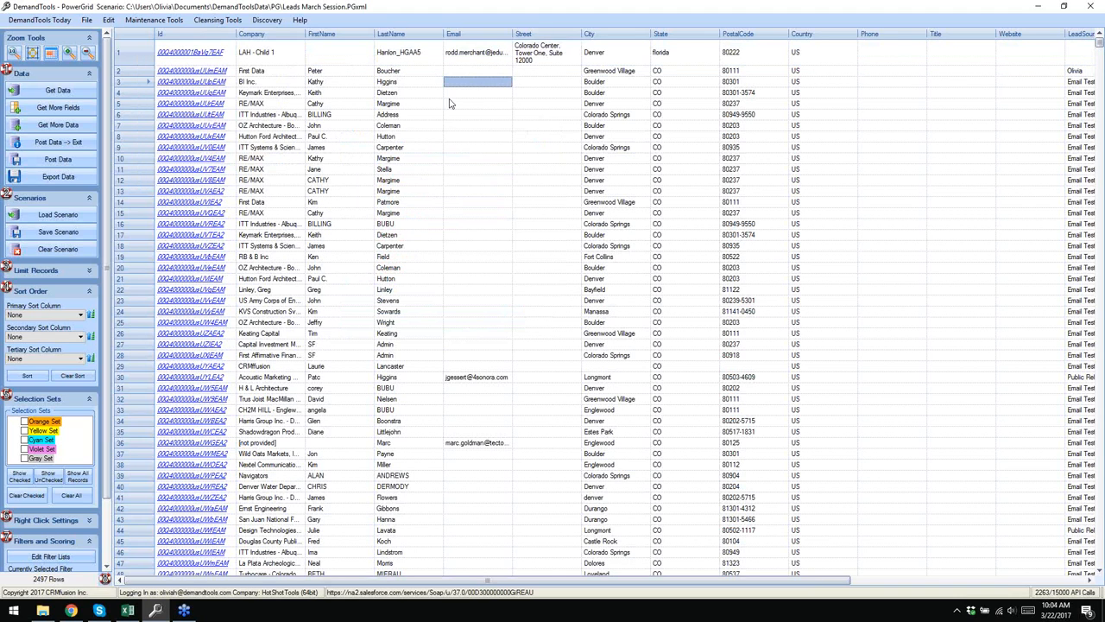
pyautogui.scroll(-2, 86, 207)
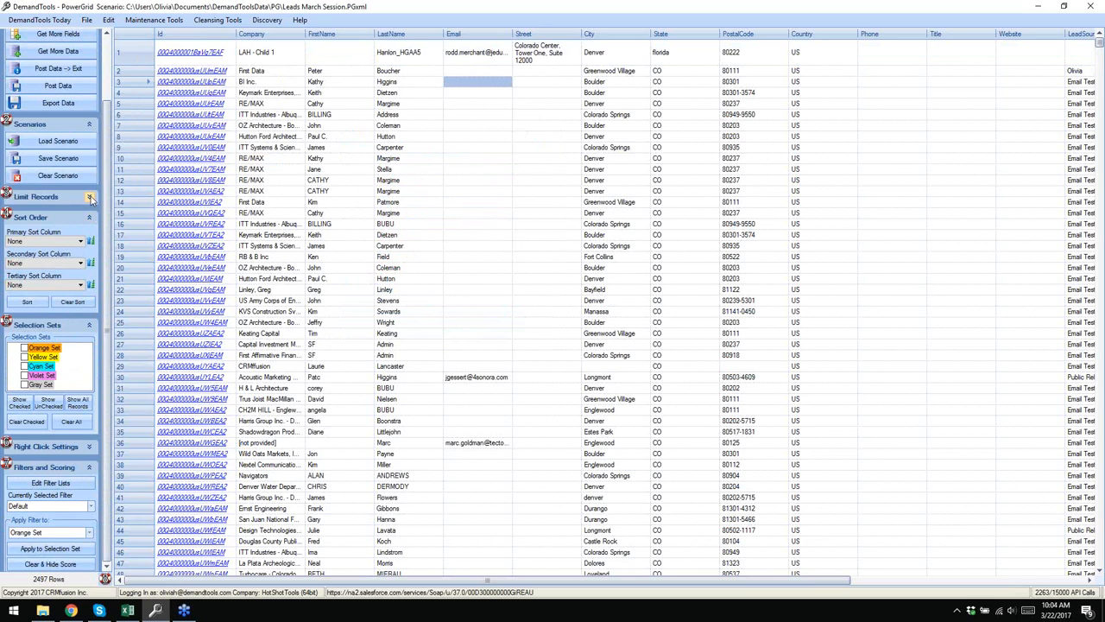
pyautogui.click(89, 198)
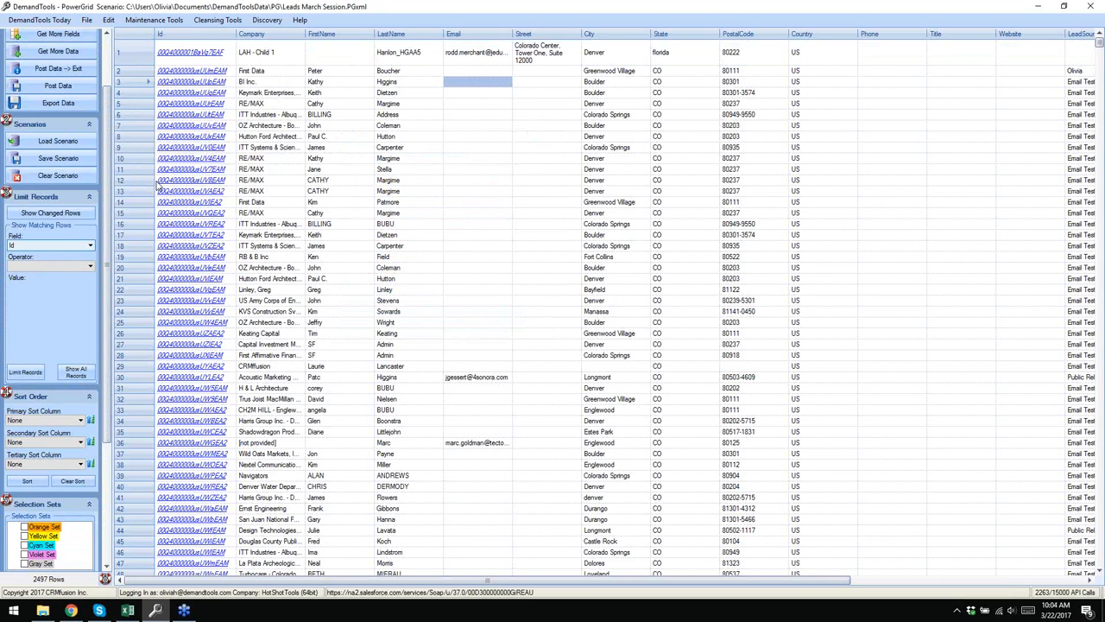
pyautogui.click(76, 247)
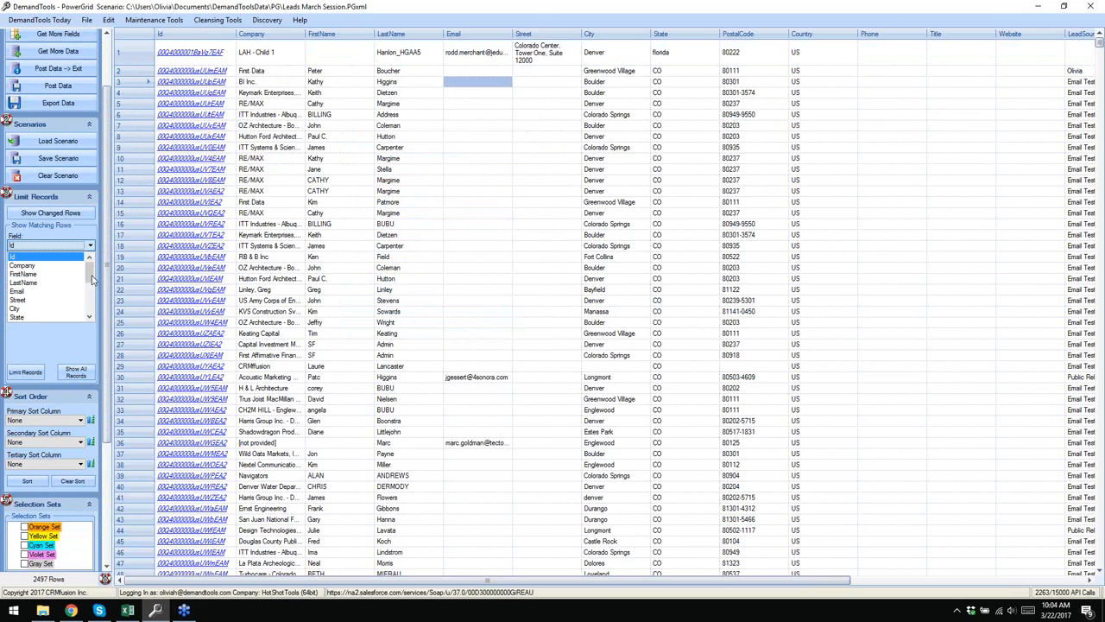
pyautogui.click(48, 266)
pyautogui.click(48, 267)
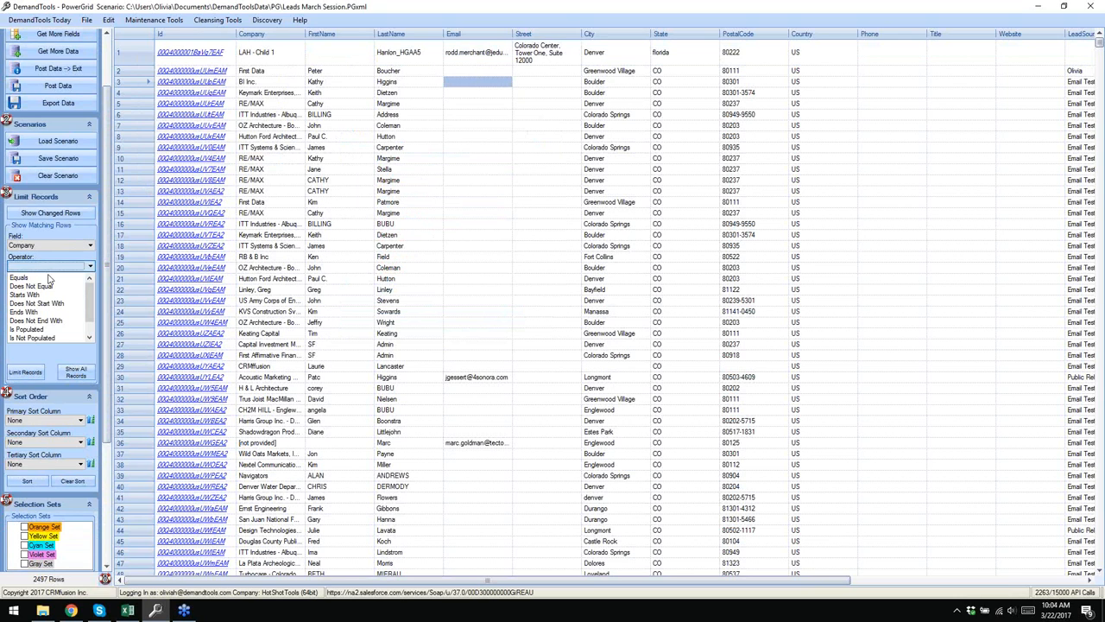
pyautogui.click(53, 294)
pyautogui.write('re/ma')
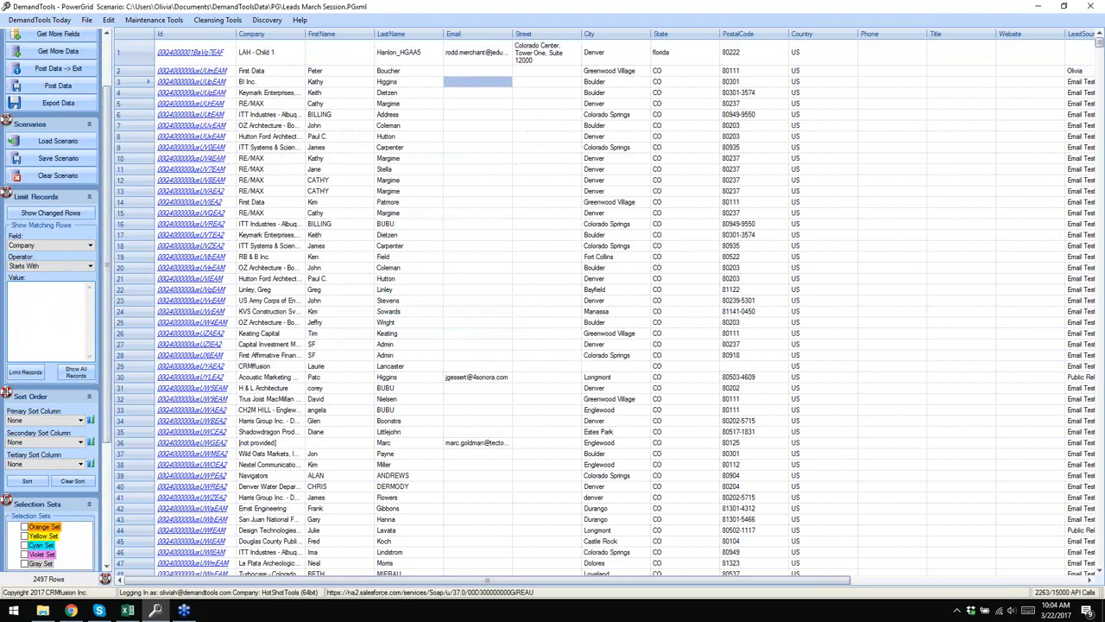
pyautogui.write('x')
pyautogui.click(25, 372)
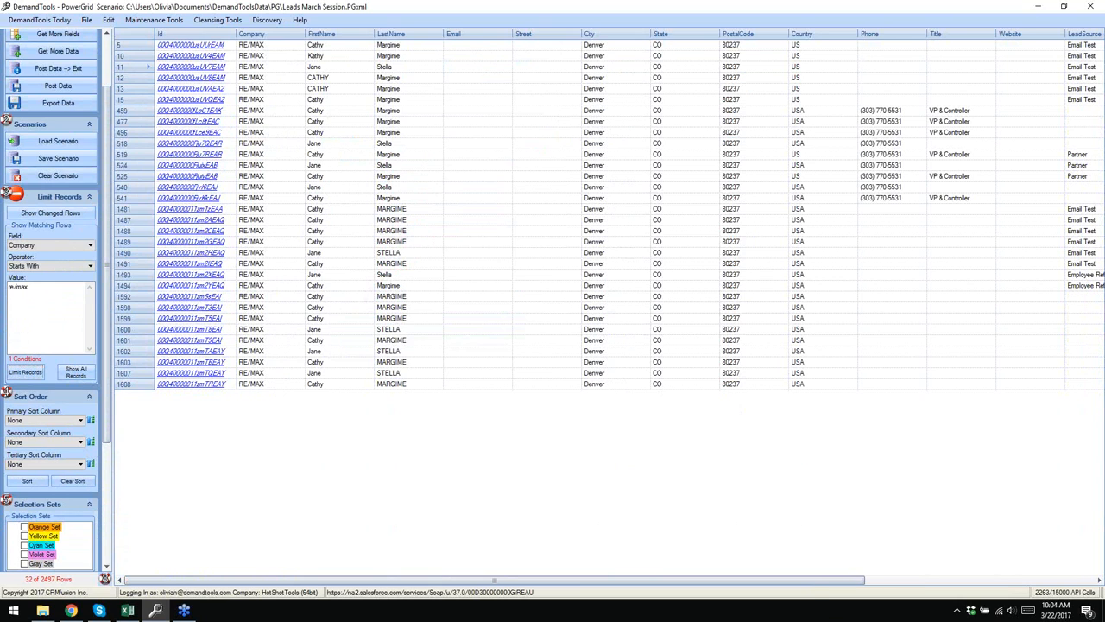
# - Add a second condition: LeadSource Equals, with Partner checked
pyautogui.moveTo(814, 586); pyautogui.dragTo(821, 587)
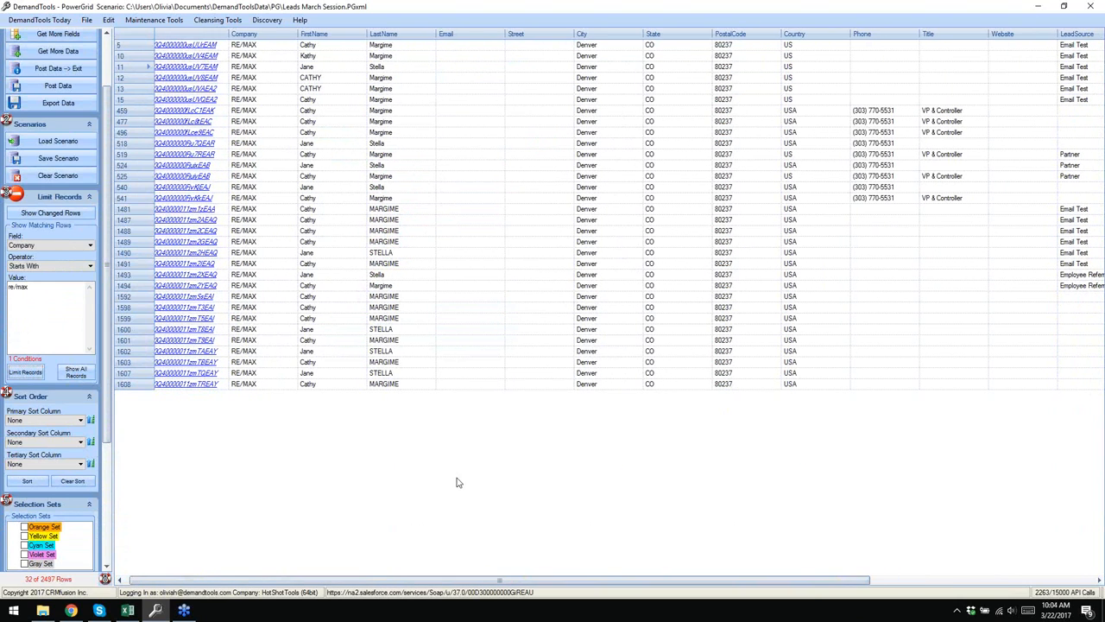
pyautogui.click(87, 246)
pyautogui.scroll(-1, 51, 285)
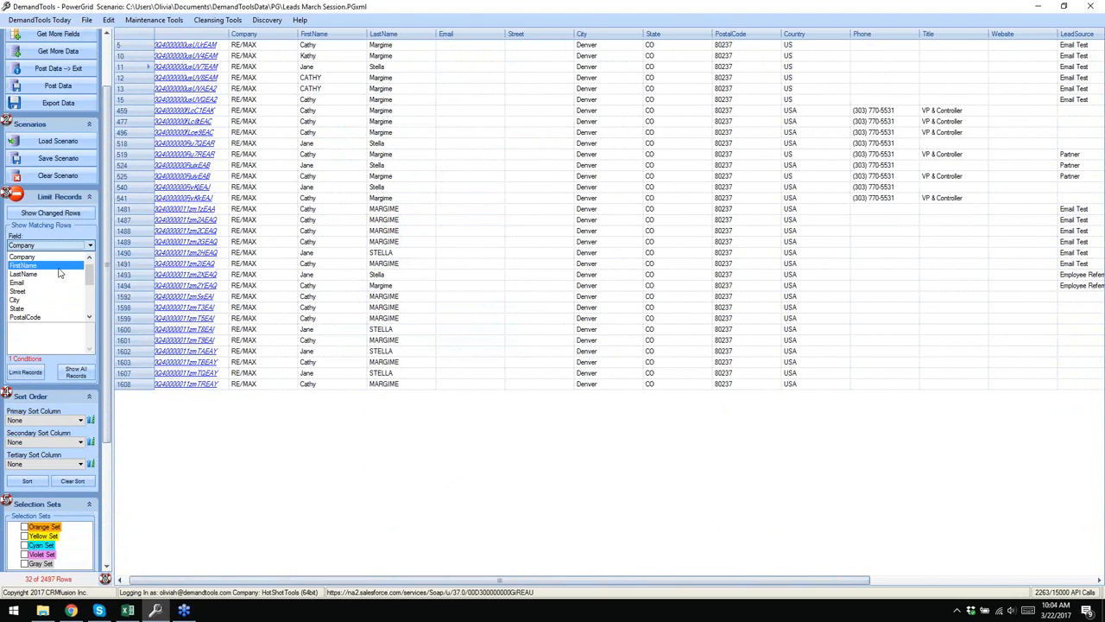
pyautogui.scroll(-2, 69, 302)
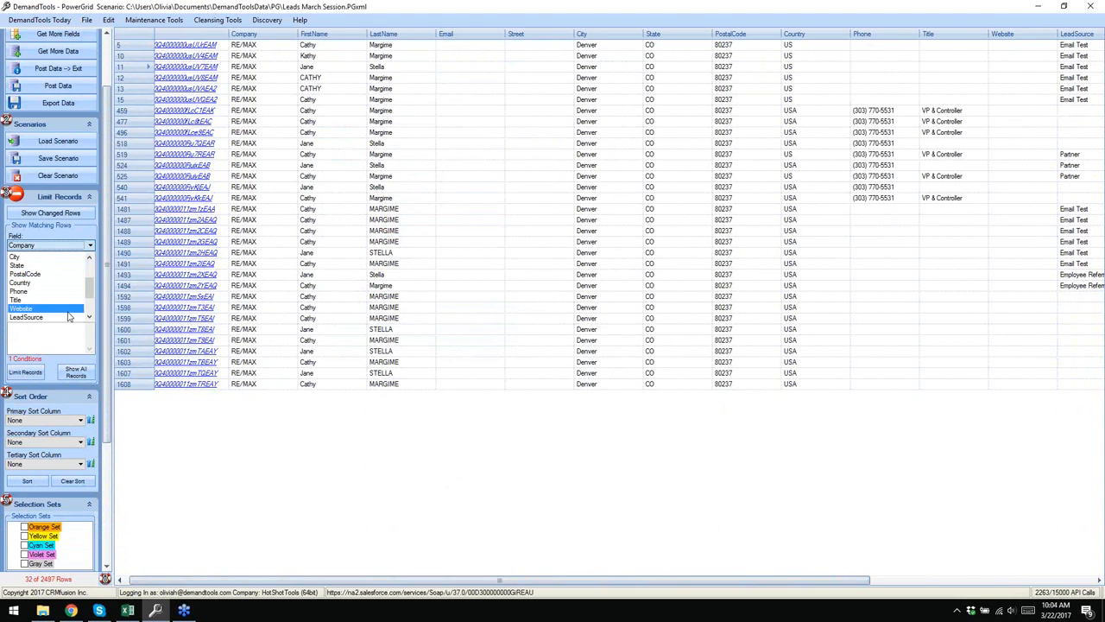
pyautogui.click(50, 270)
pyautogui.click(50, 268)
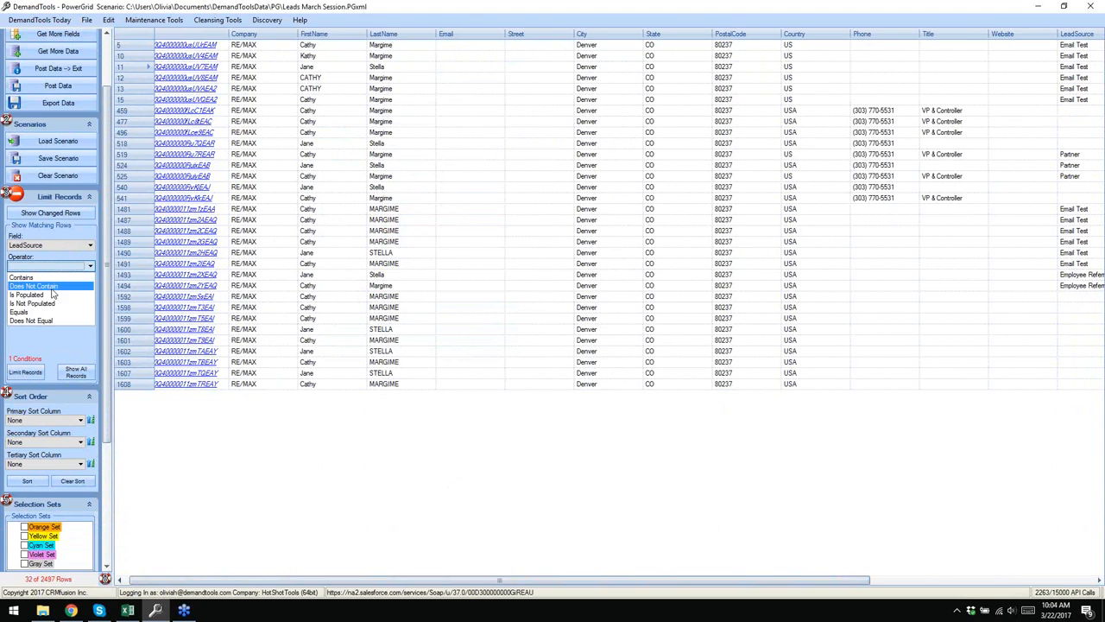
pyautogui.click(47, 313)
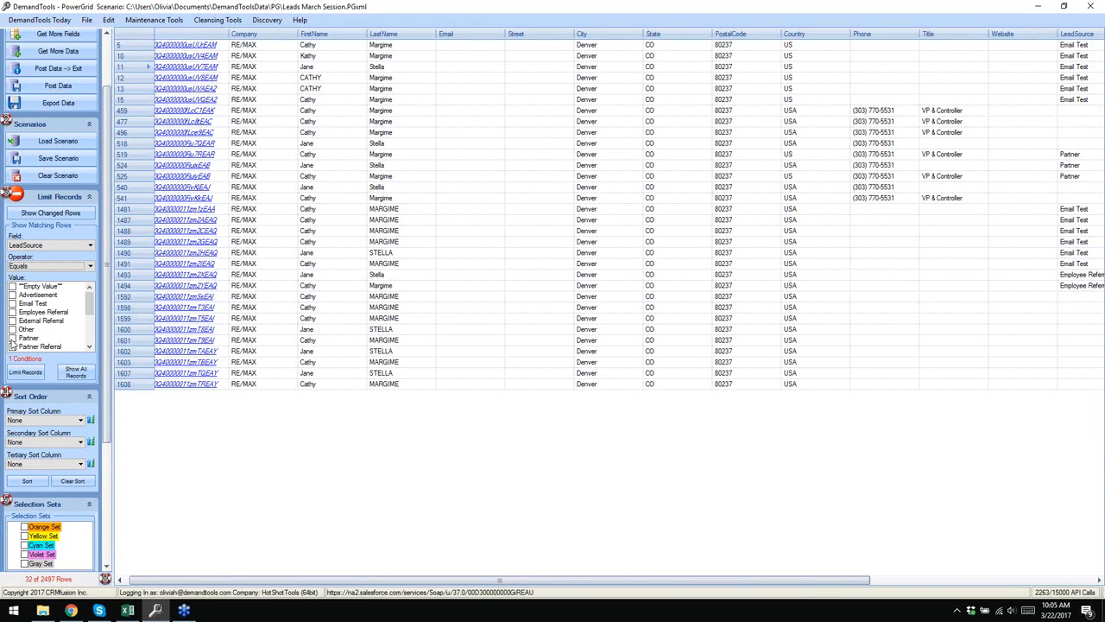
pyautogui.click(13, 338)
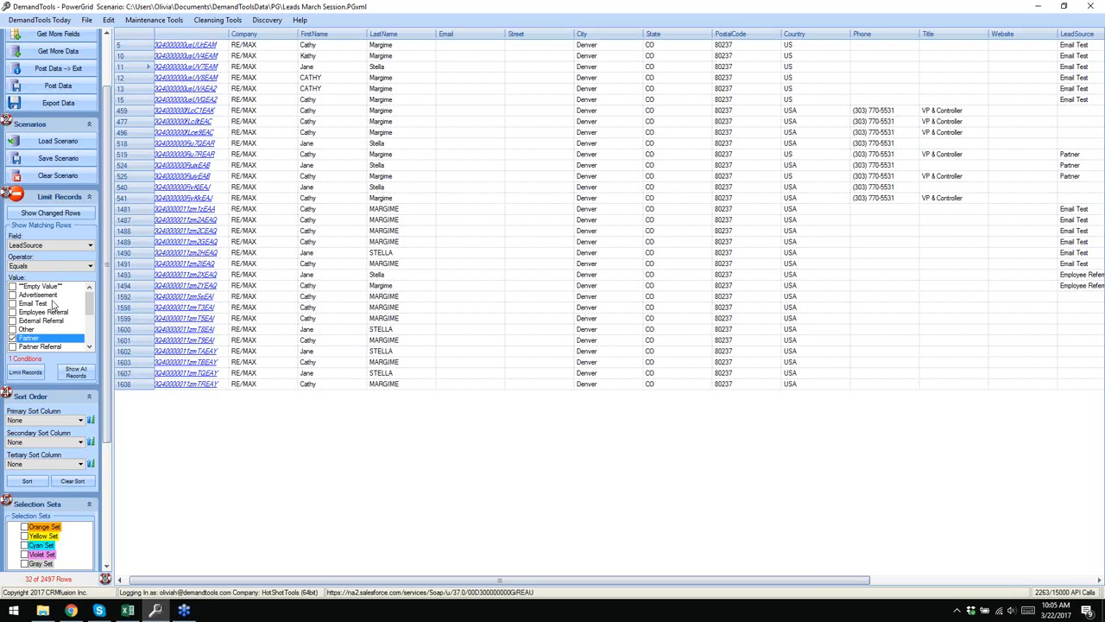
# - Add a new custom value to the LeadSource value list, leaving it unchecked
pyautogui.rightClick(70, 326)
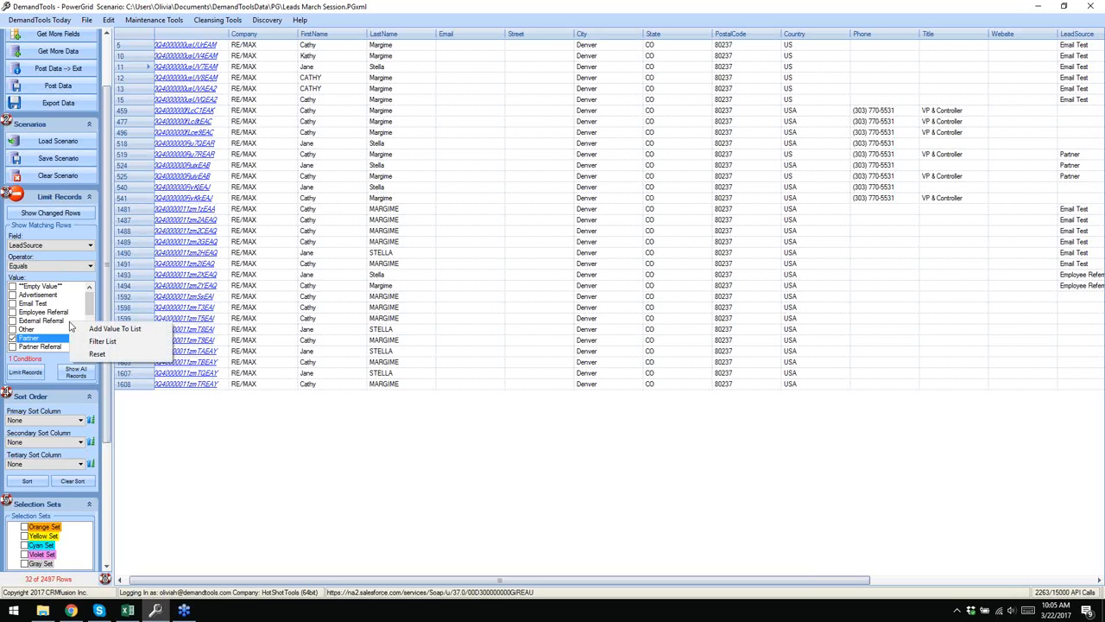
pyautogui.click(92, 298)
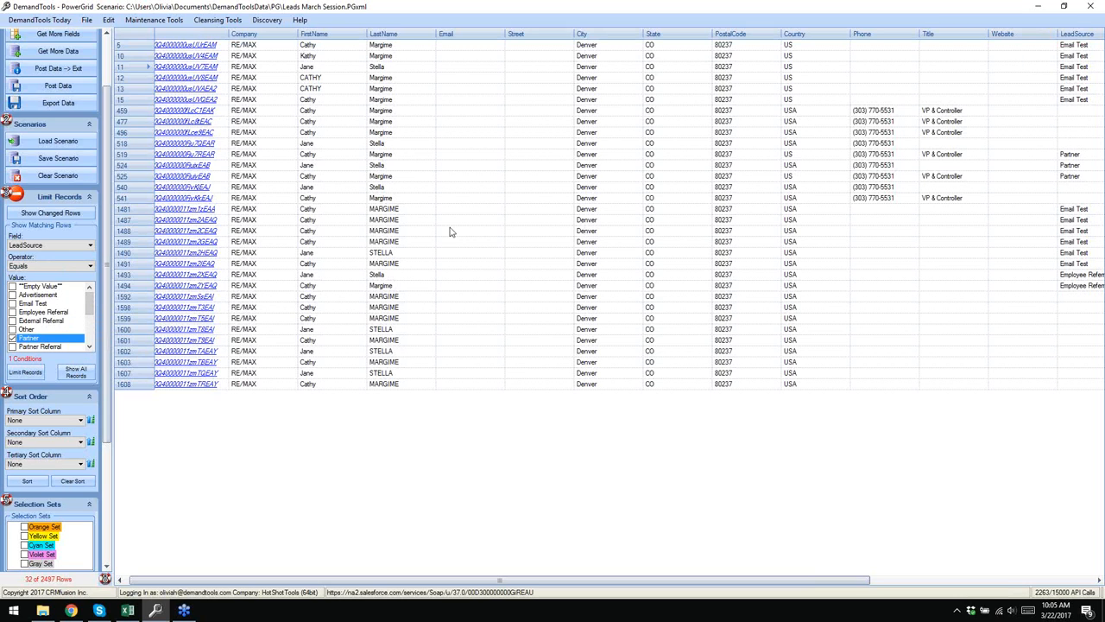
pyautogui.rightClick(74, 297)
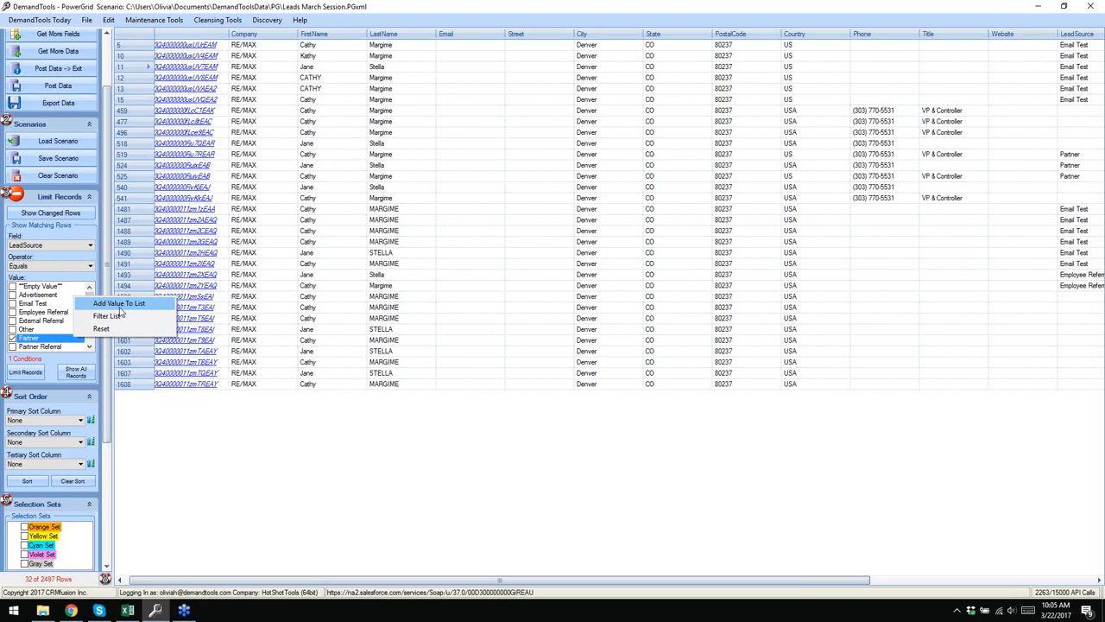
pyautogui.click(120, 304)
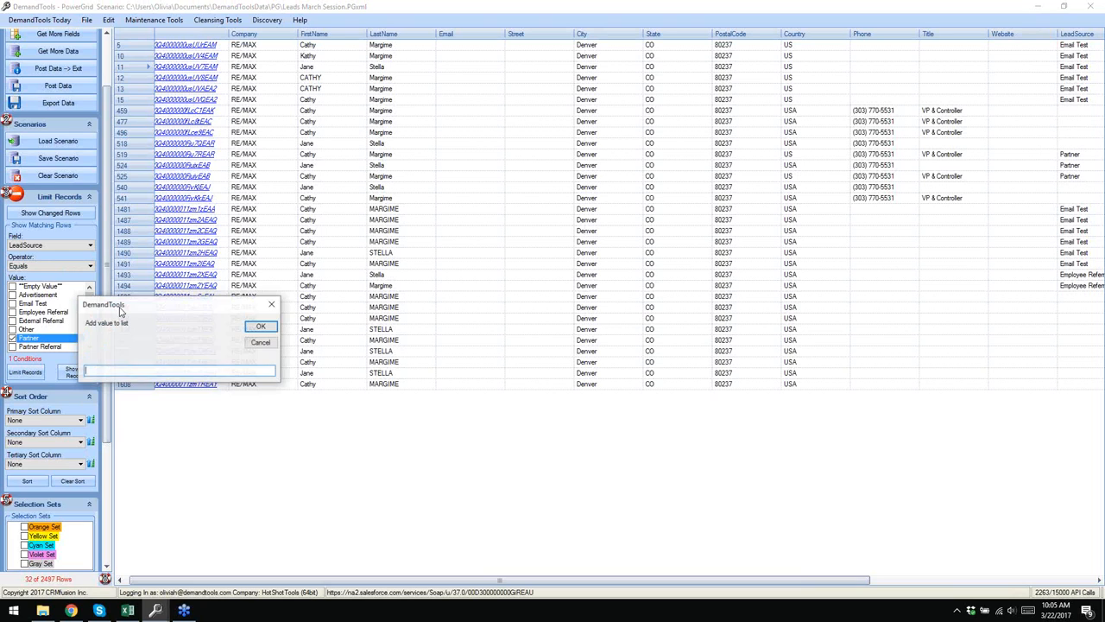
pyautogui.write('Olivia Rules')
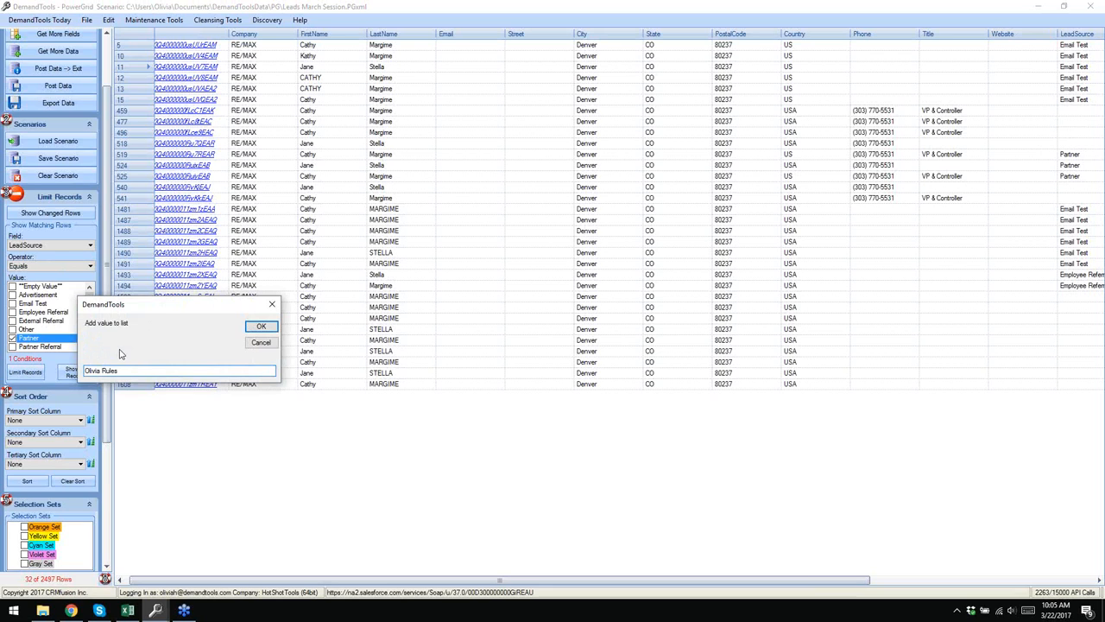
pyautogui.click(259, 328)
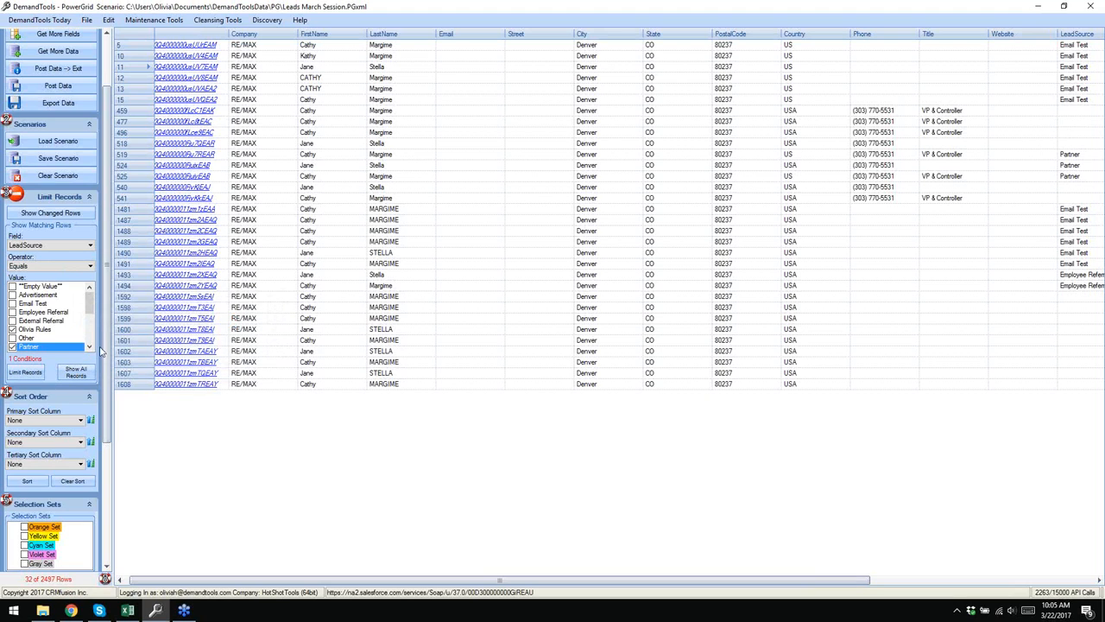
pyautogui.click(12, 330)
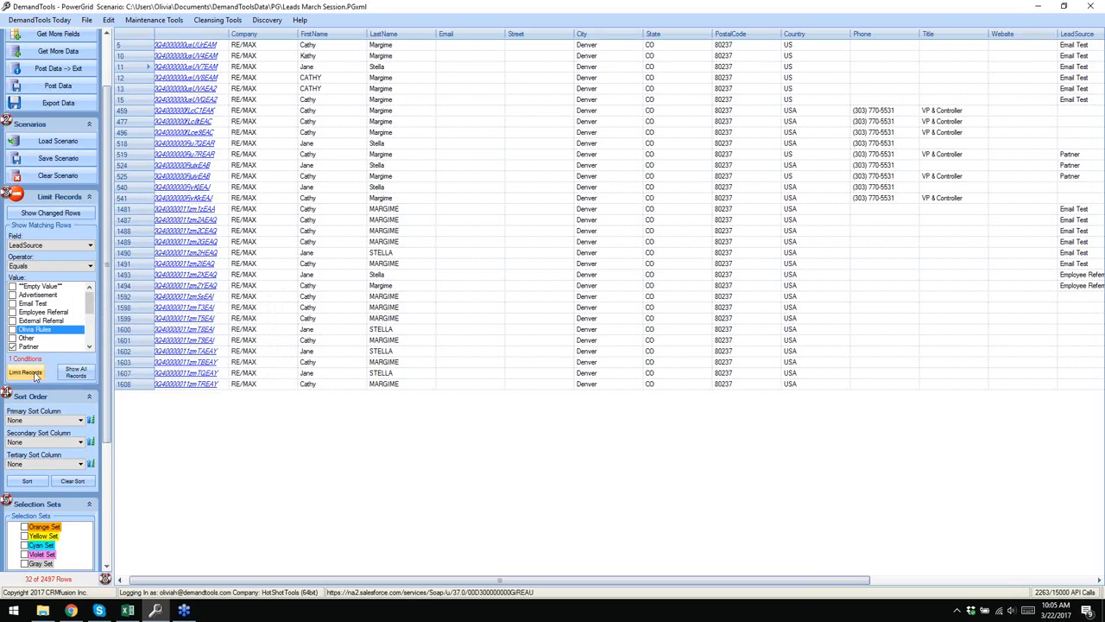
# - Apply the limit so only the 3 Partner leads remain
pyautogui.click(35, 374)
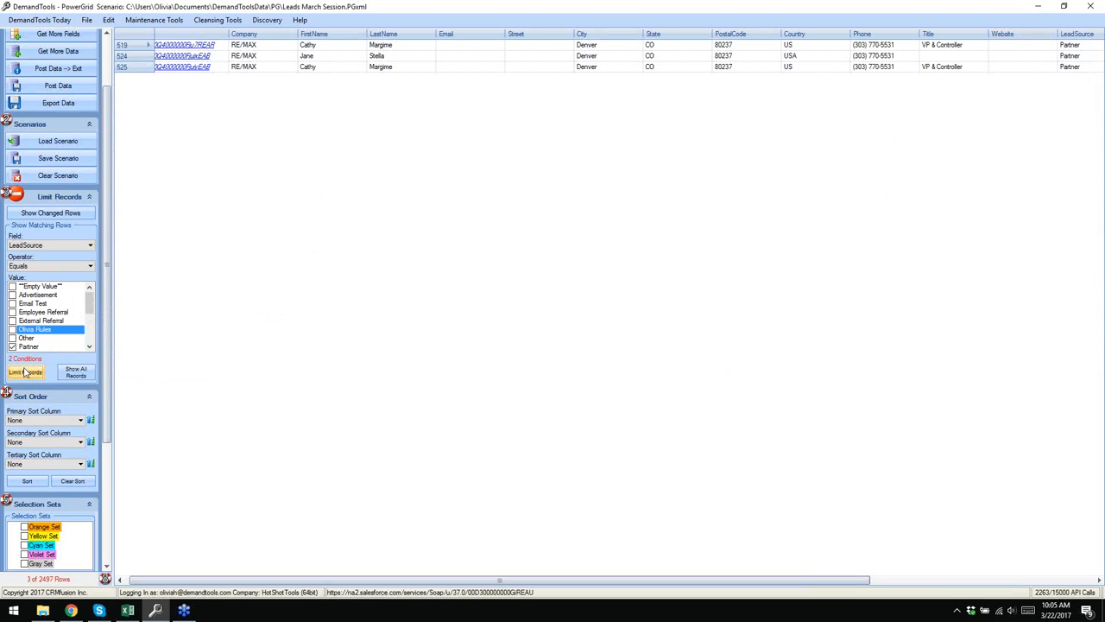
pyautogui.moveTo(20, 360)
pyautogui.moveTo(282, 579); pyautogui.dragTo(634, 555)
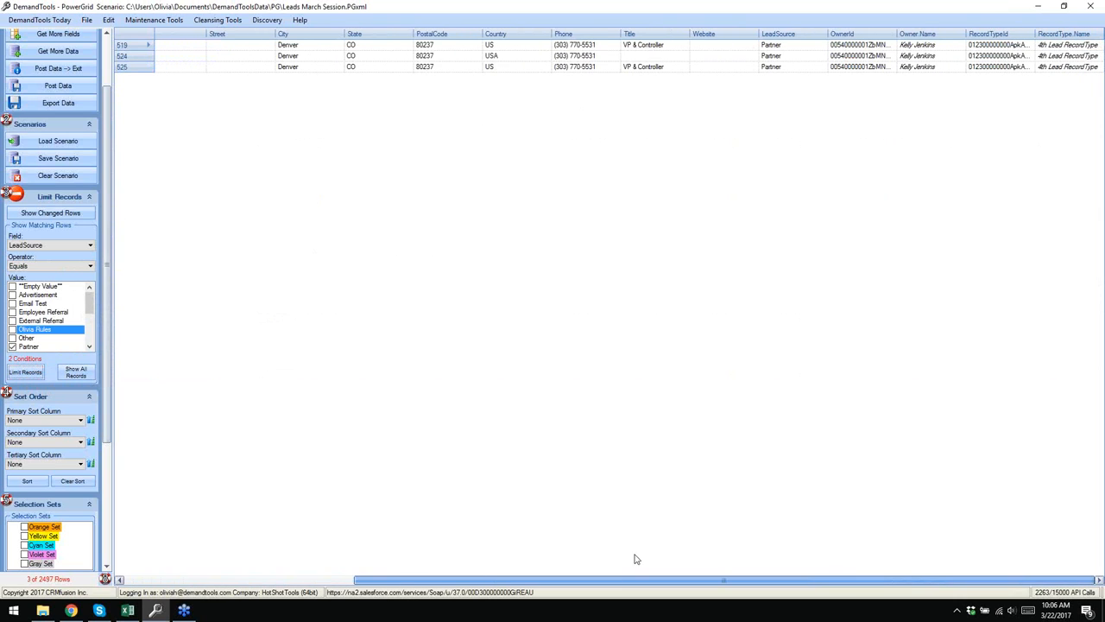
pyautogui.rightClick(930, 45)
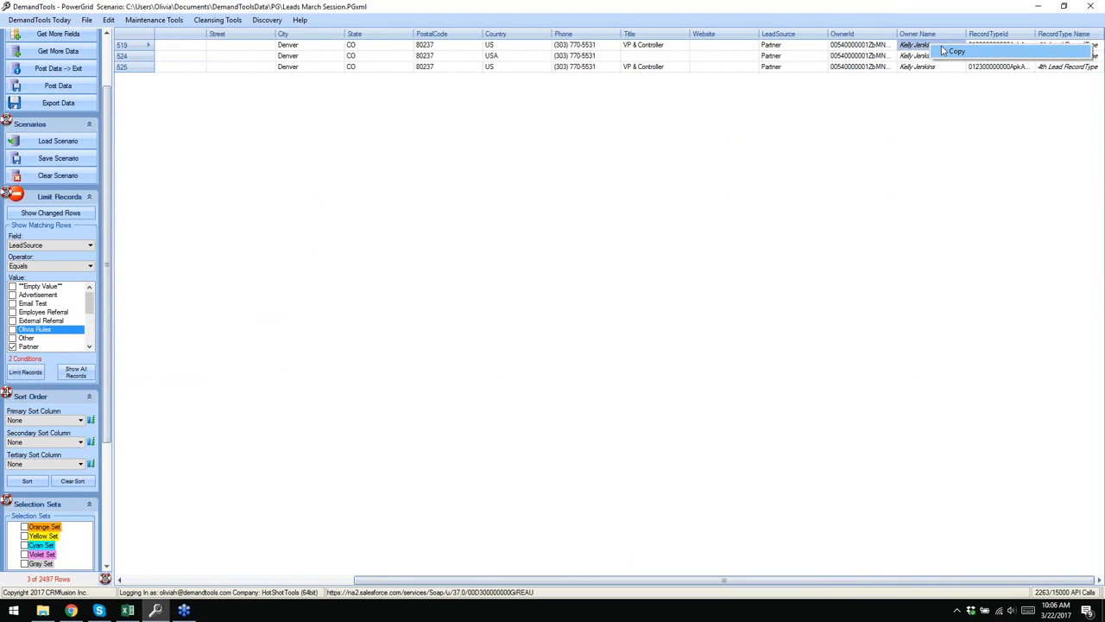
# - Pick a new owner for row 519's OwnerId and update the value
pyautogui.rightClick(878, 45)
pyautogui.click(890, 50)
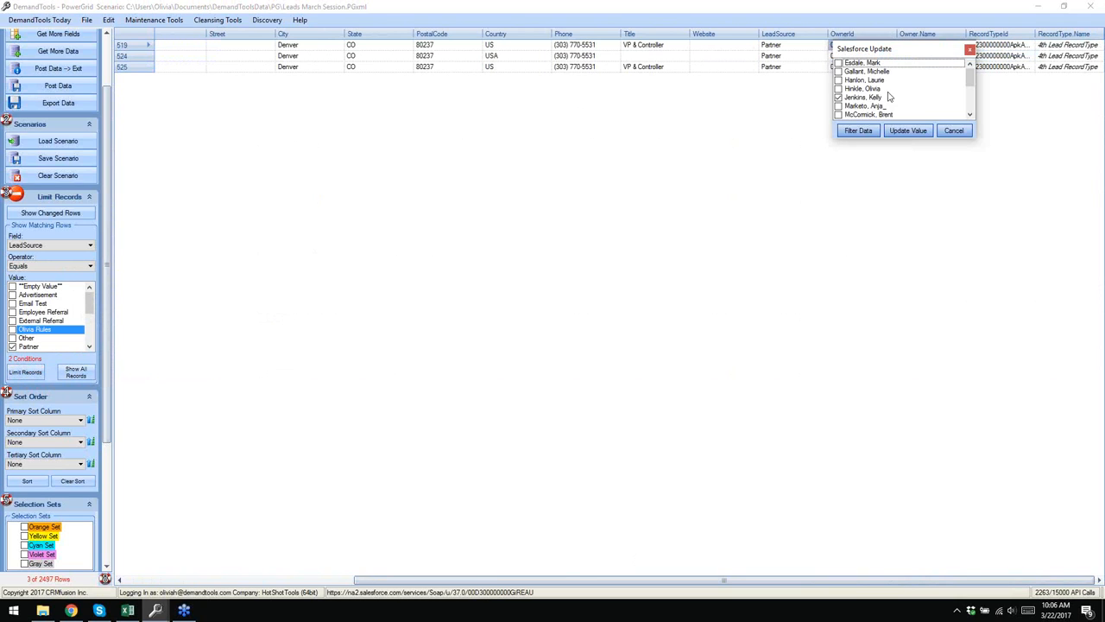
pyautogui.moveTo(969, 80); pyautogui.dragTo(970, 103)
pyautogui.click(839, 99)
pyautogui.click(906, 130)
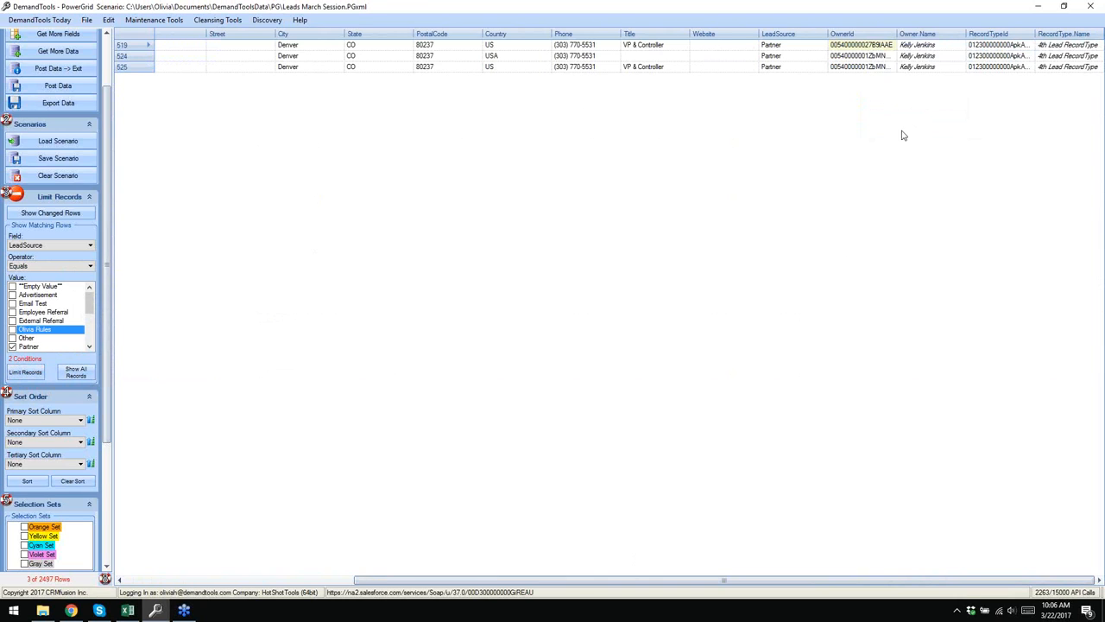
# - Copy row 519's new OwnerId and paste it into rows 524 and 525
pyautogui.rightClick(890, 47)
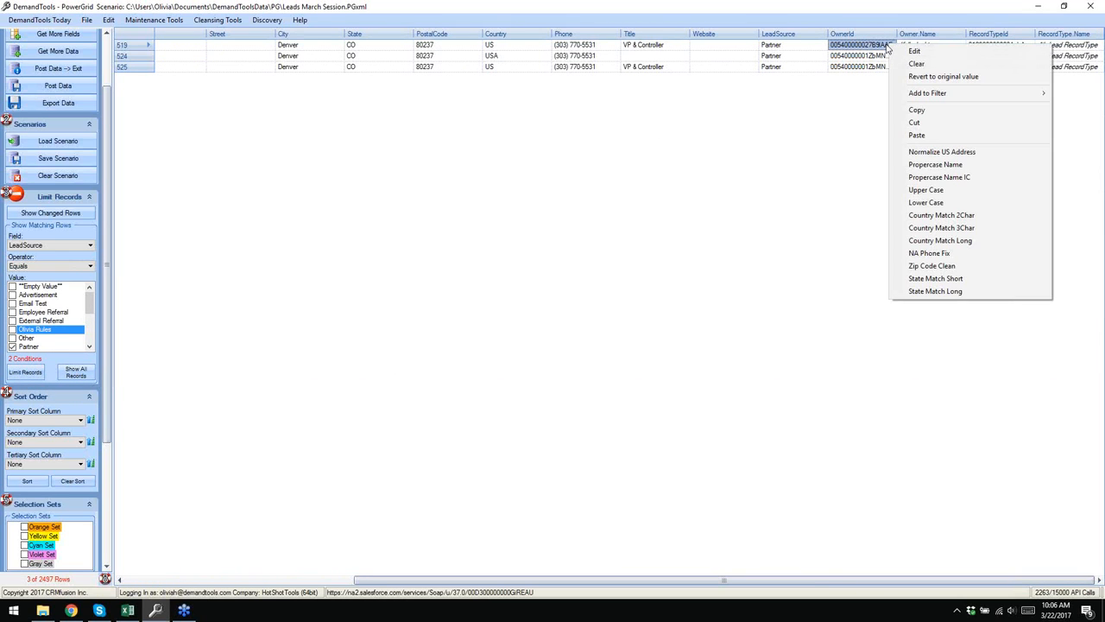
pyautogui.click(912, 110)
pyautogui.moveTo(868, 56); pyautogui.dragTo(869, 68)
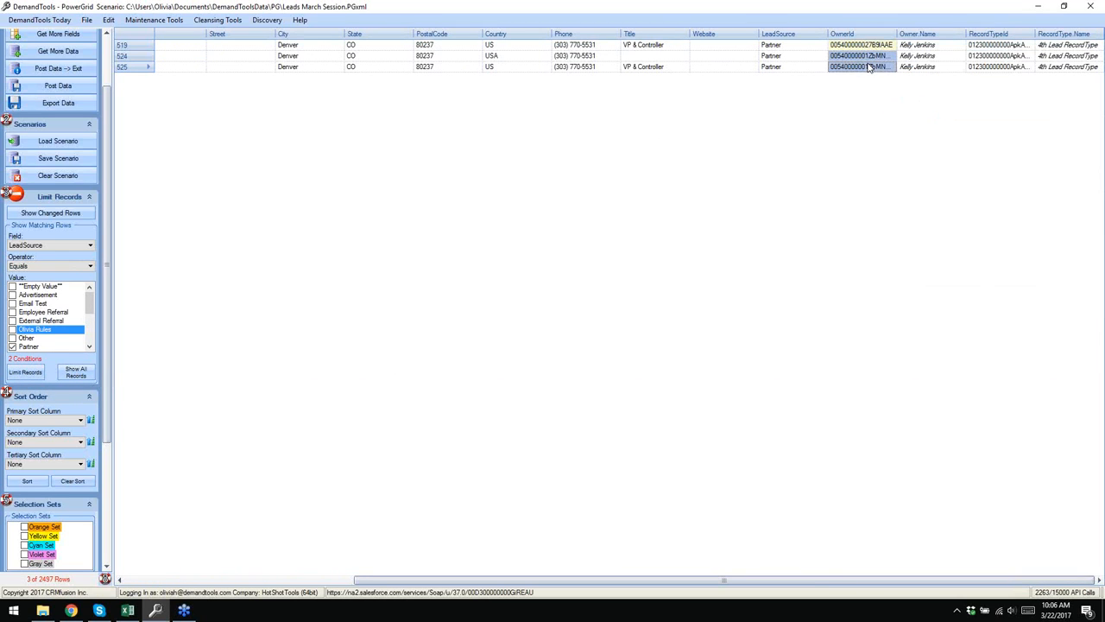
pyautogui.rightClick(869, 55)
pyautogui.click(902, 128)
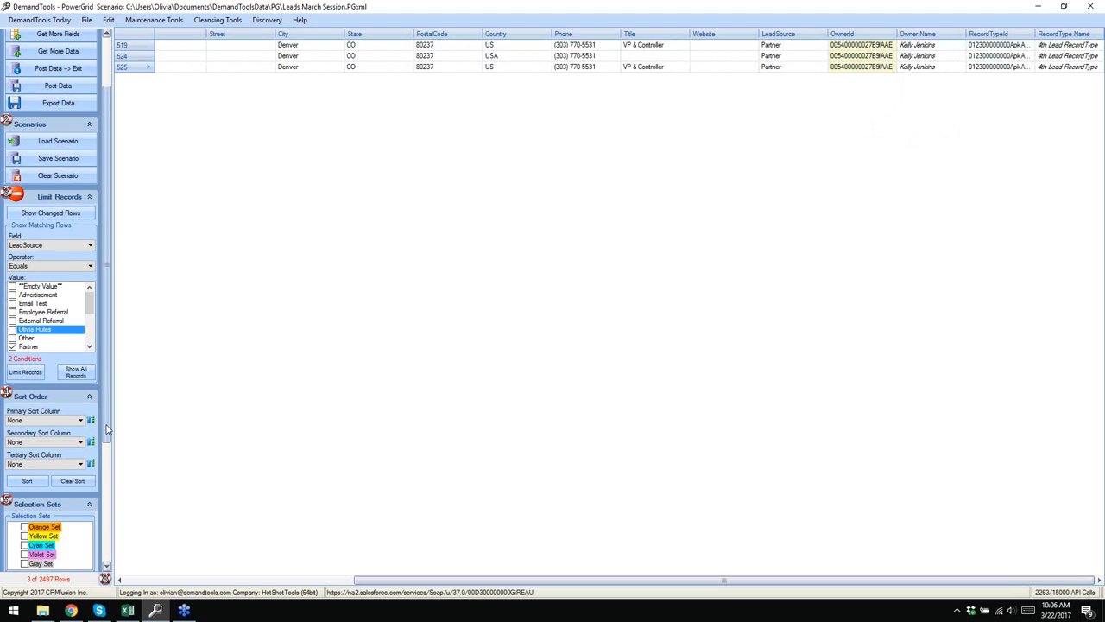
pyautogui.scroll(1, 108, 430)
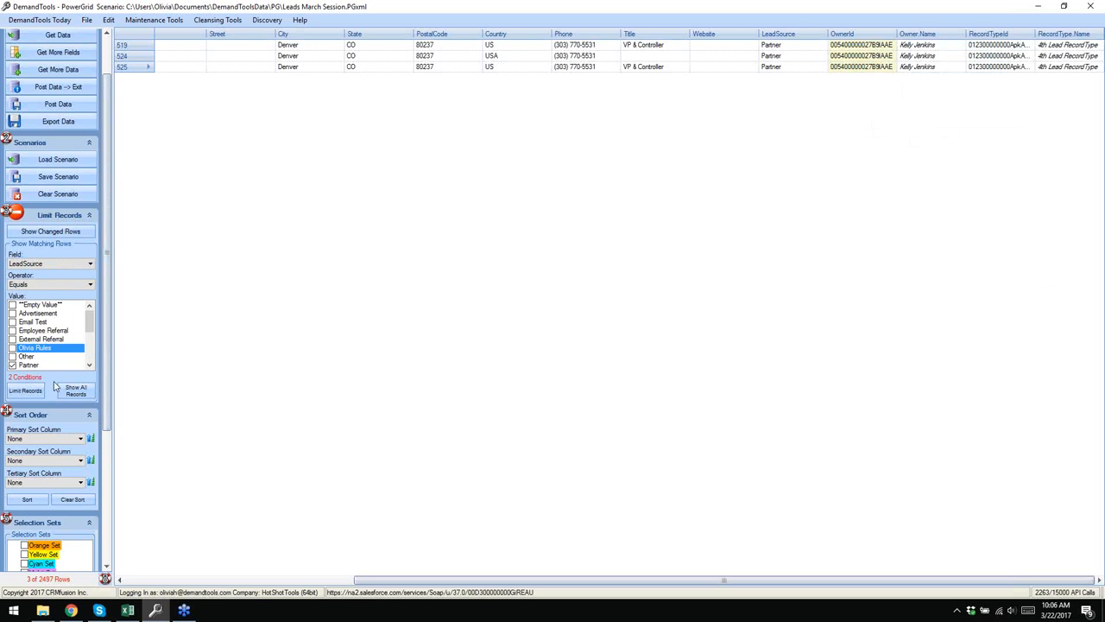
# - Review the changed rows, return to all 2497 records, and collapse Limit Records
pyautogui.click(76, 390)
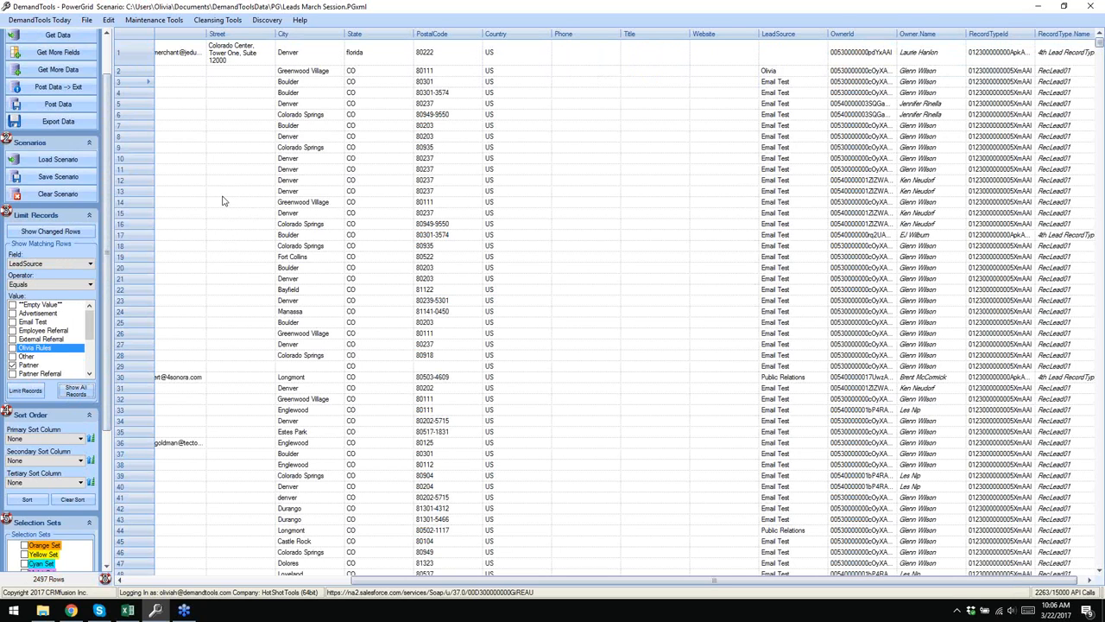
pyautogui.moveTo(668, 581); pyautogui.dragTo(740, 572)
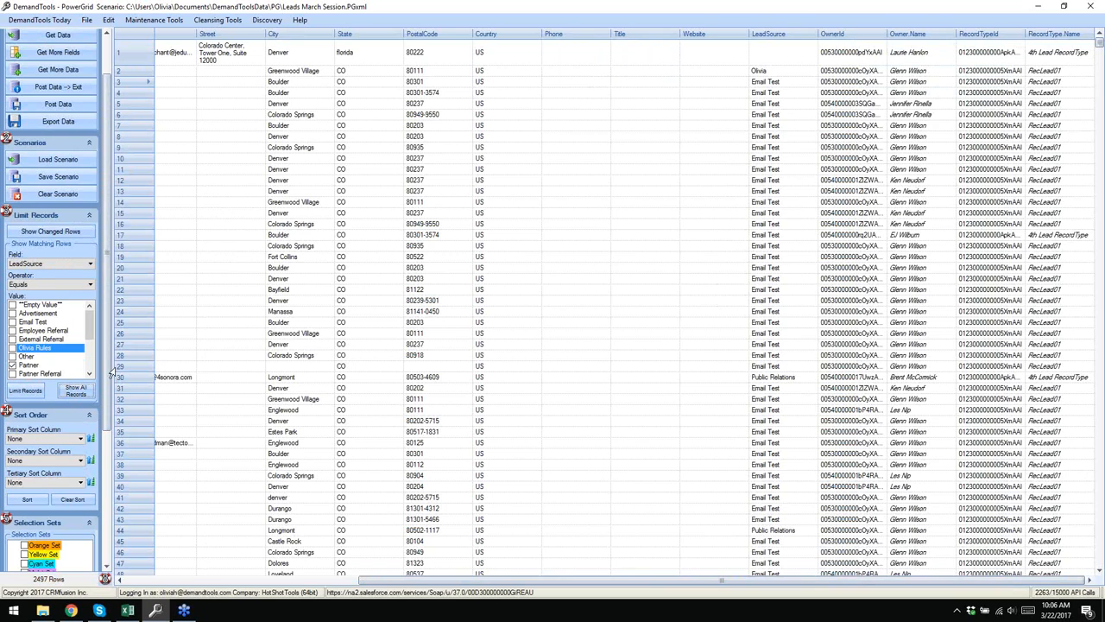
pyautogui.click(37, 232)
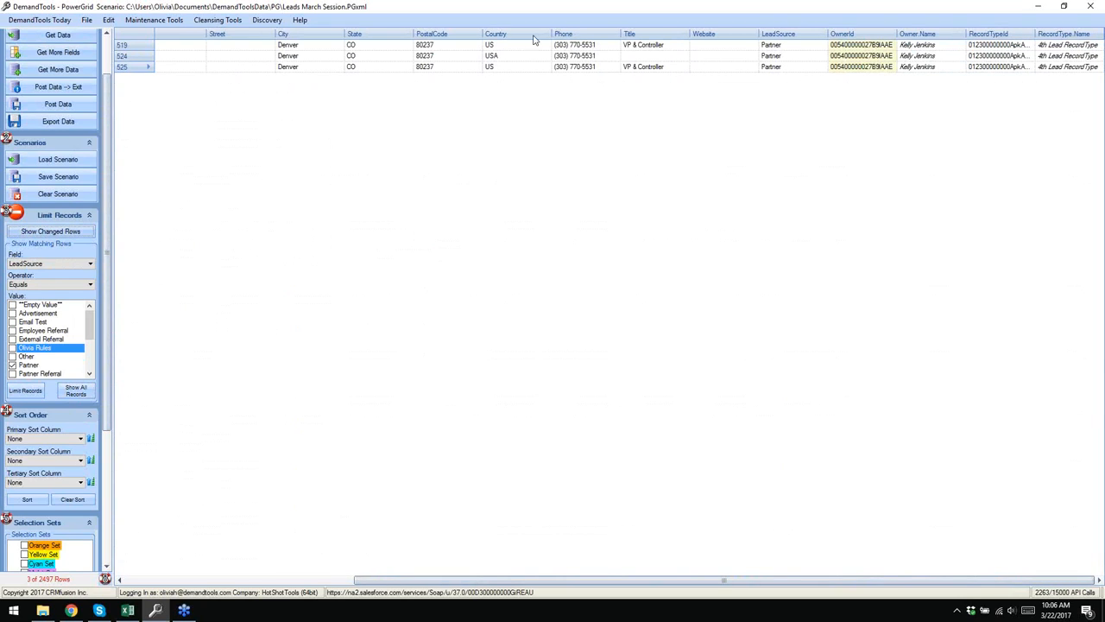
pyautogui.moveTo(888, 59)
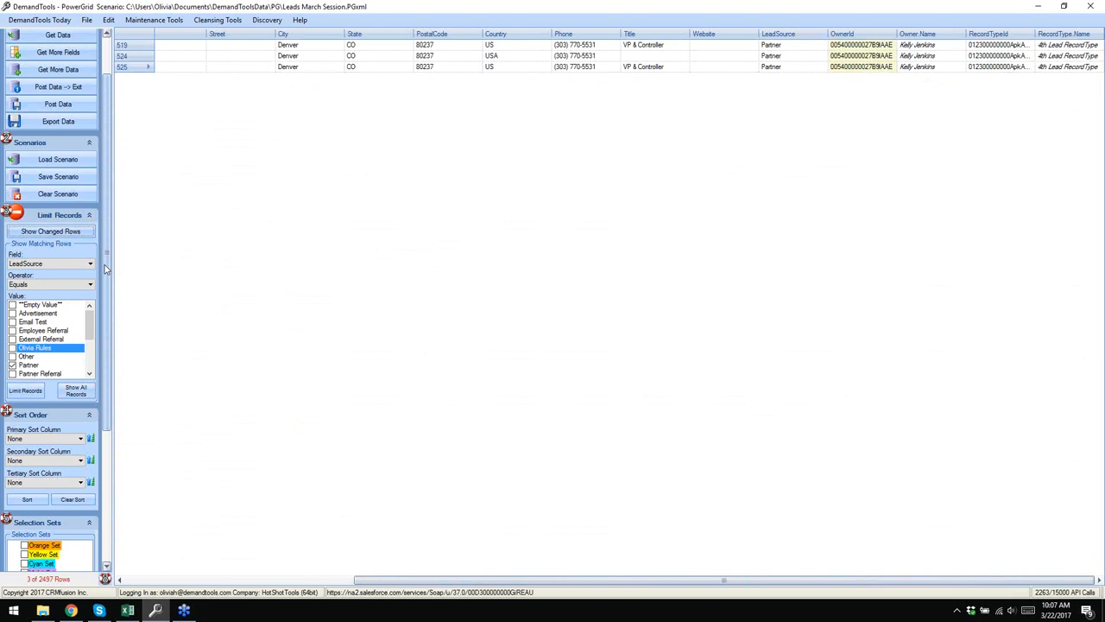
pyautogui.click(70, 393)
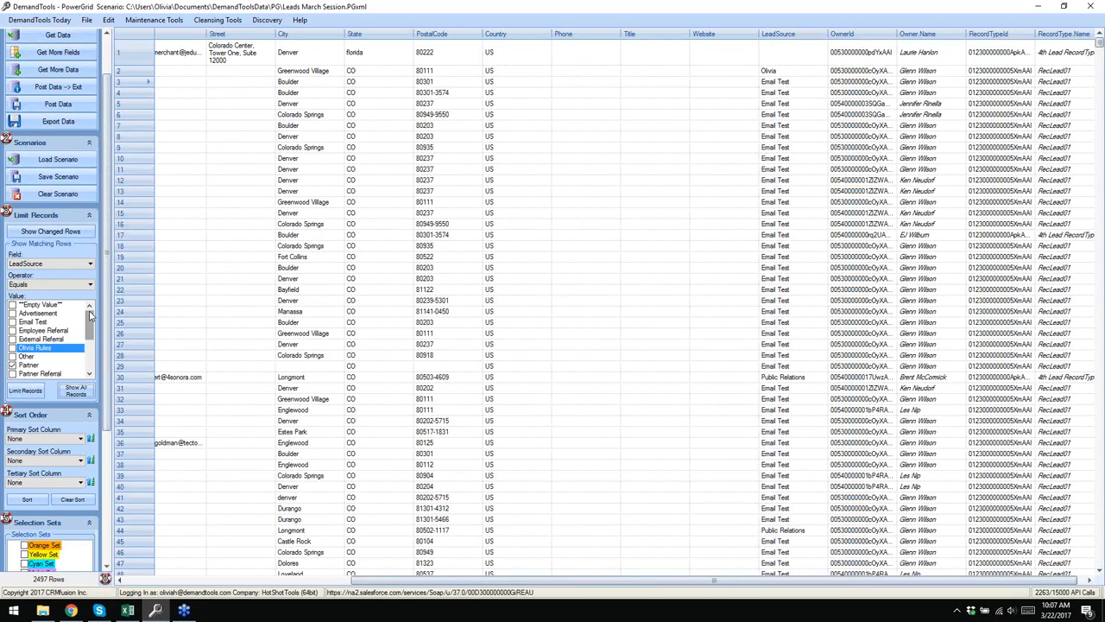
pyautogui.click(88, 215)
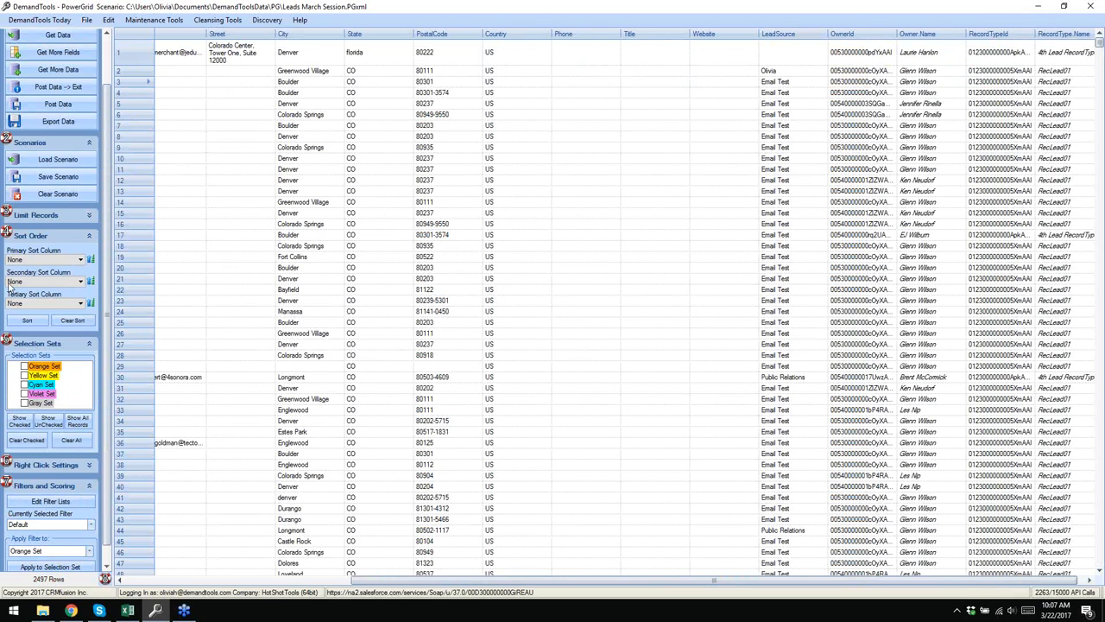
# - Sort with Company as primary and LastName as secondary sort column
pyautogui.click(81, 261)
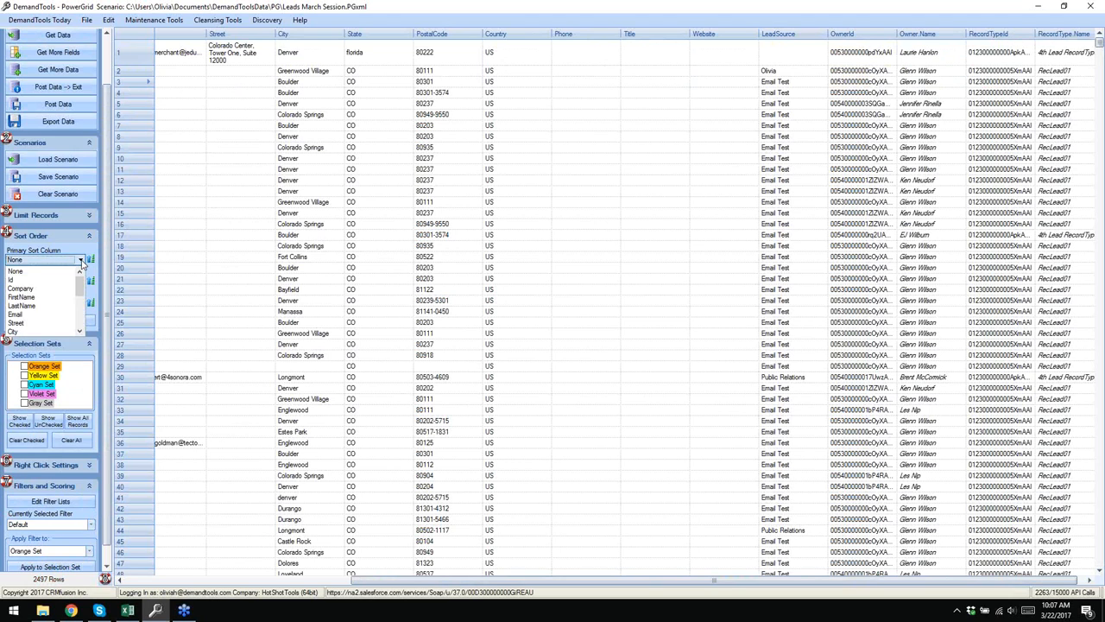
pyautogui.click(30, 290)
pyautogui.click(81, 283)
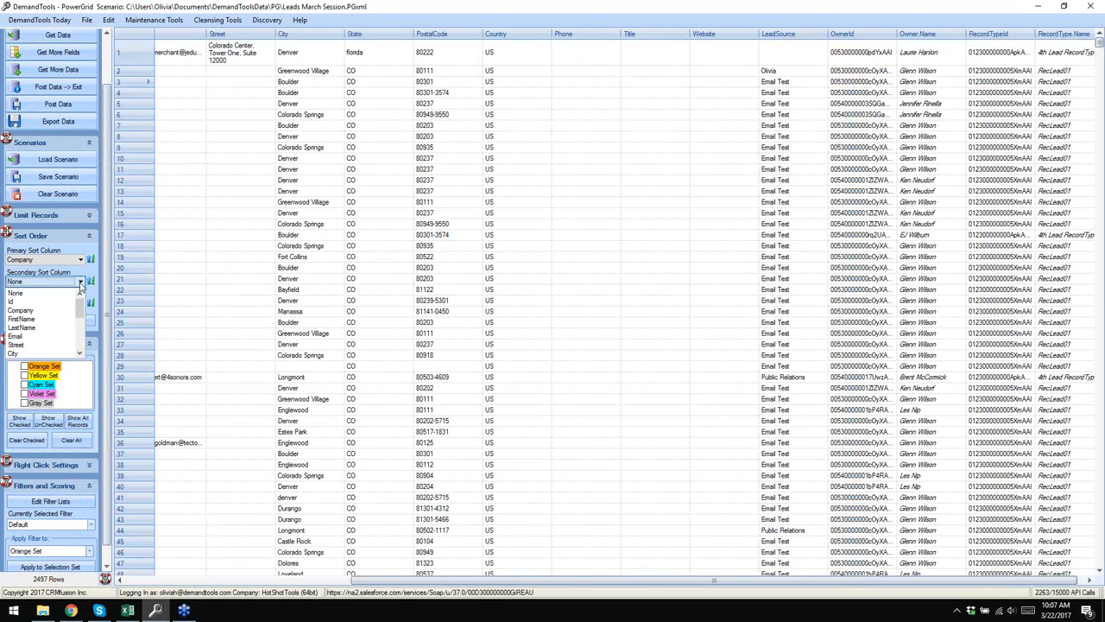
pyautogui.click(45, 328)
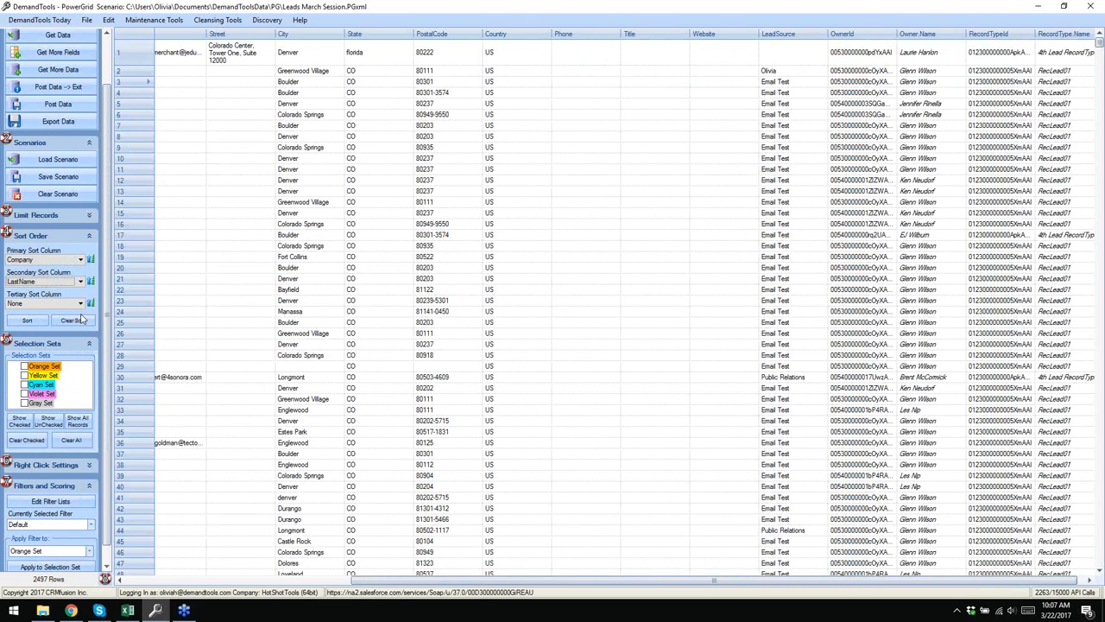
pyautogui.click(27, 322)
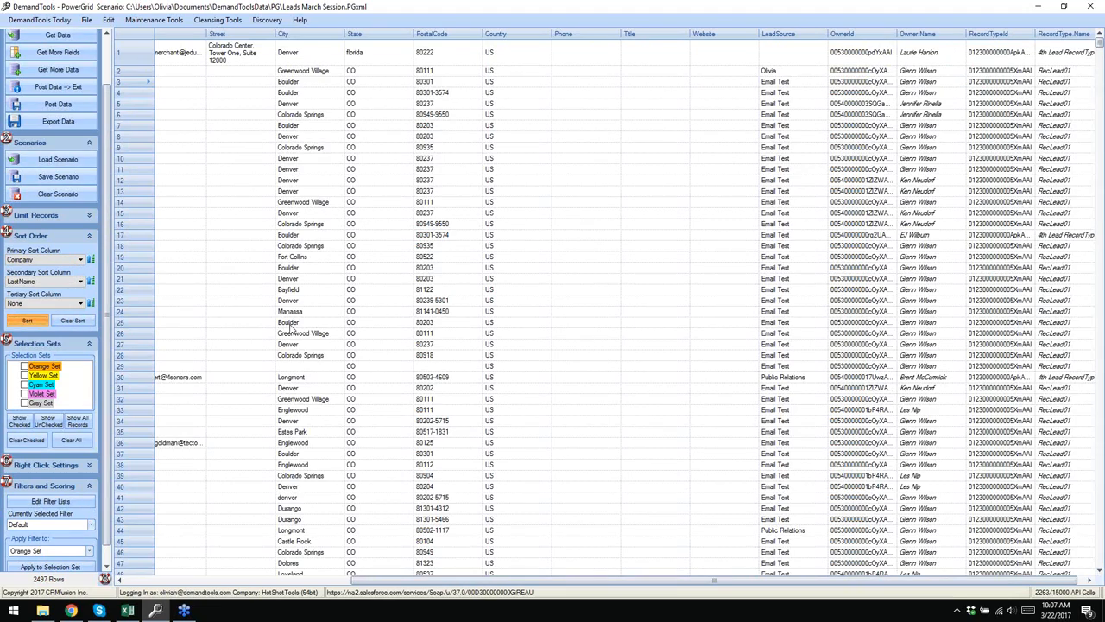
pyautogui.hscroll(-2, 505, 583)
pyautogui.hscroll(-3, 505, 583)
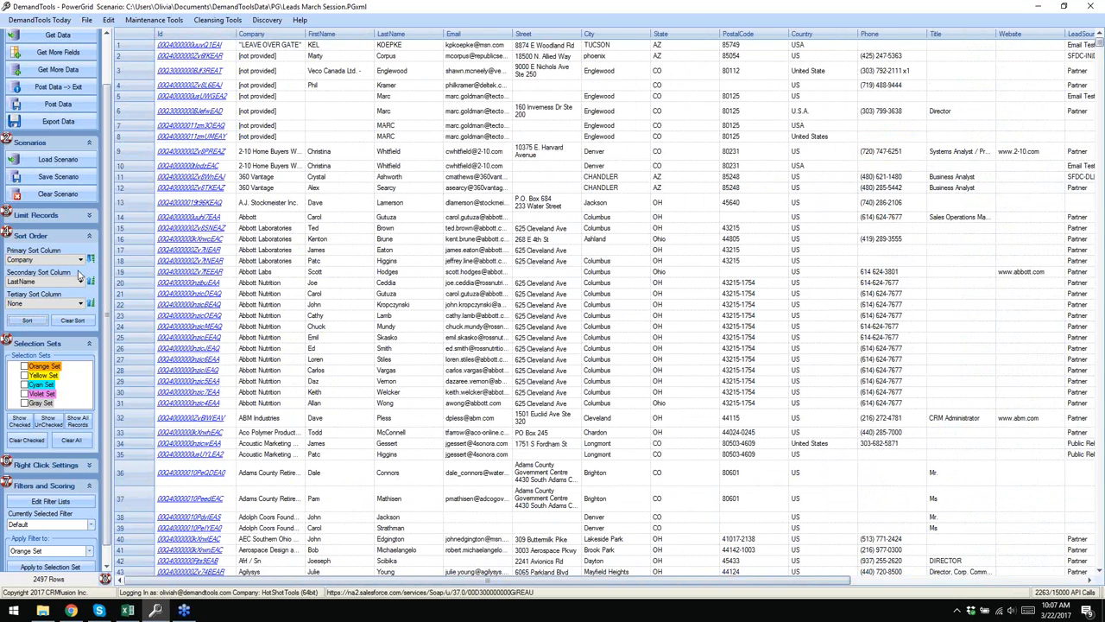
# - Re-sort Company ascending and inspect the Abbott Laboratories rows and last names
pyautogui.click(26, 321)
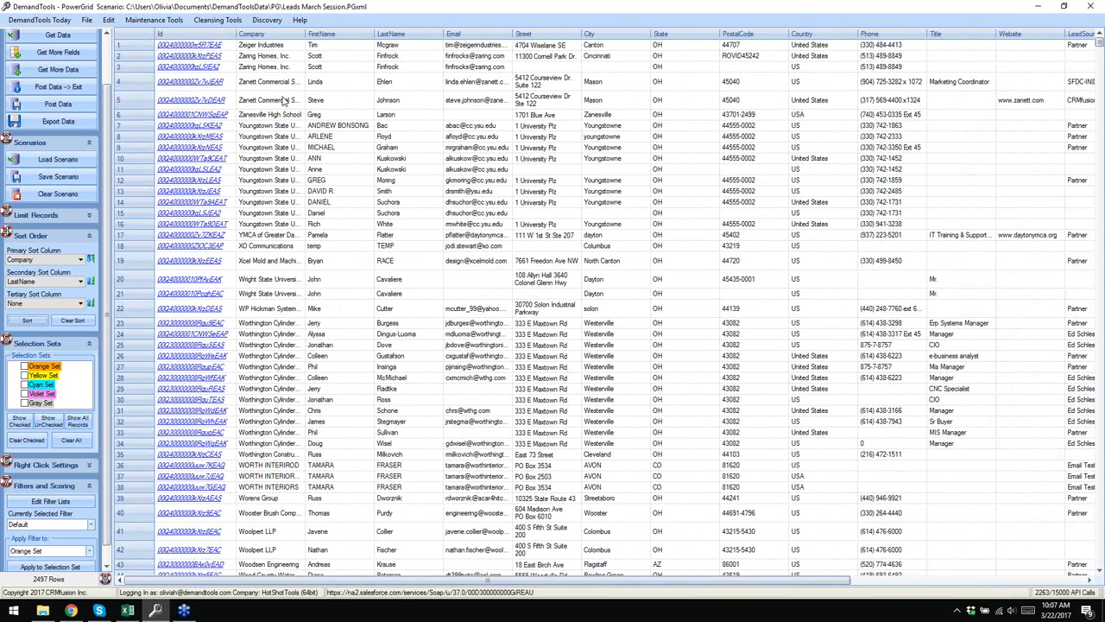
pyautogui.click(91, 261)
pyautogui.click(35, 323)
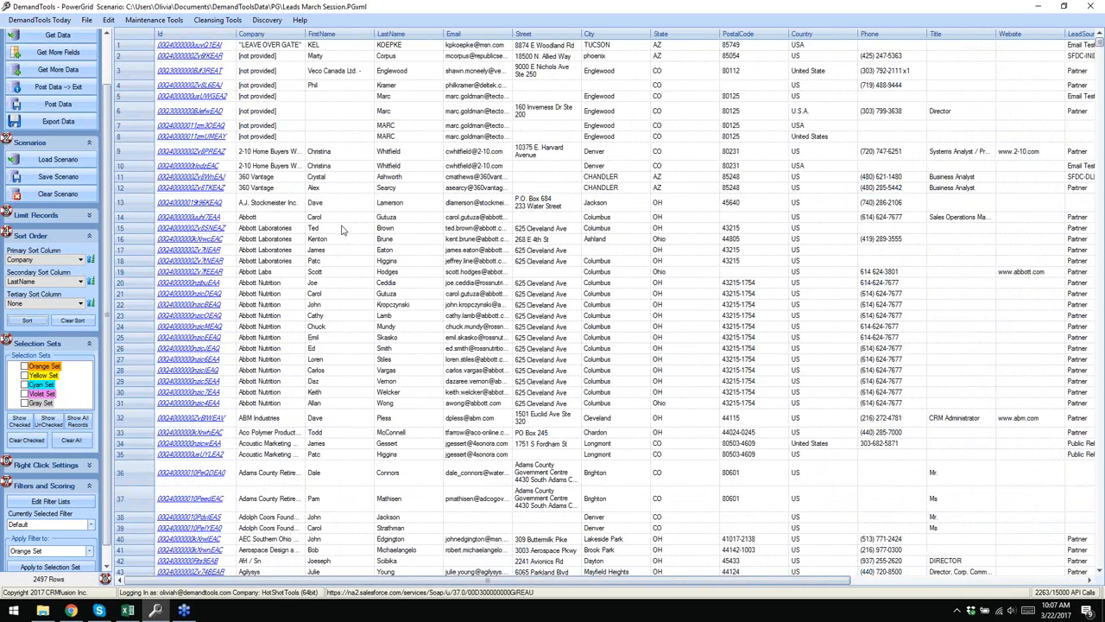
pyautogui.moveTo(279, 229); pyautogui.dragTo(286, 264)
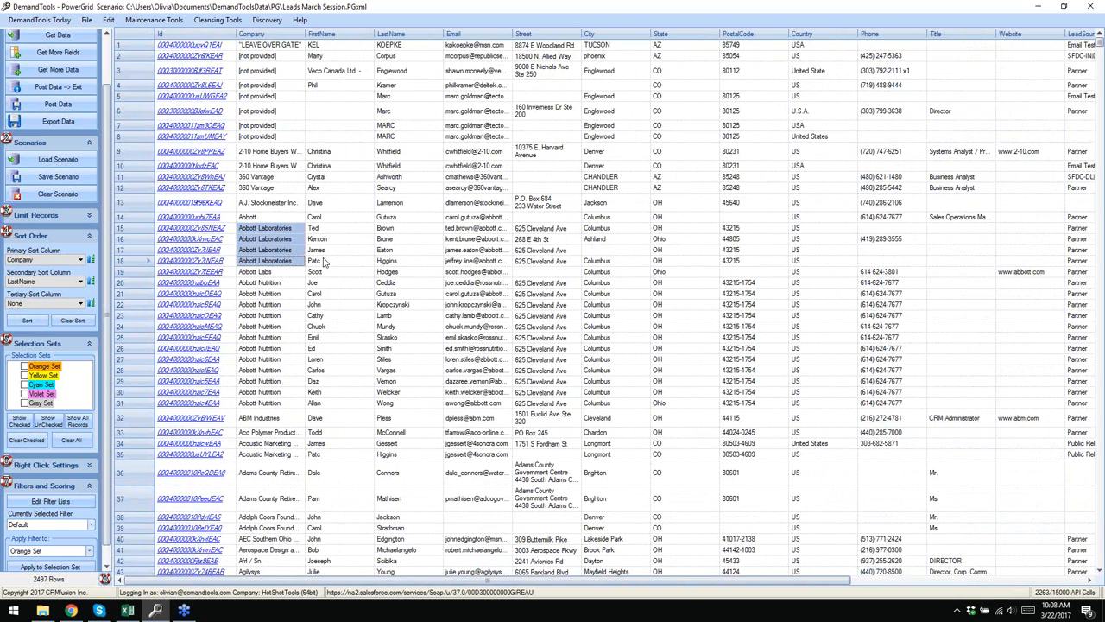
pyautogui.moveTo(388, 230); pyautogui.dragTo(394, 264)
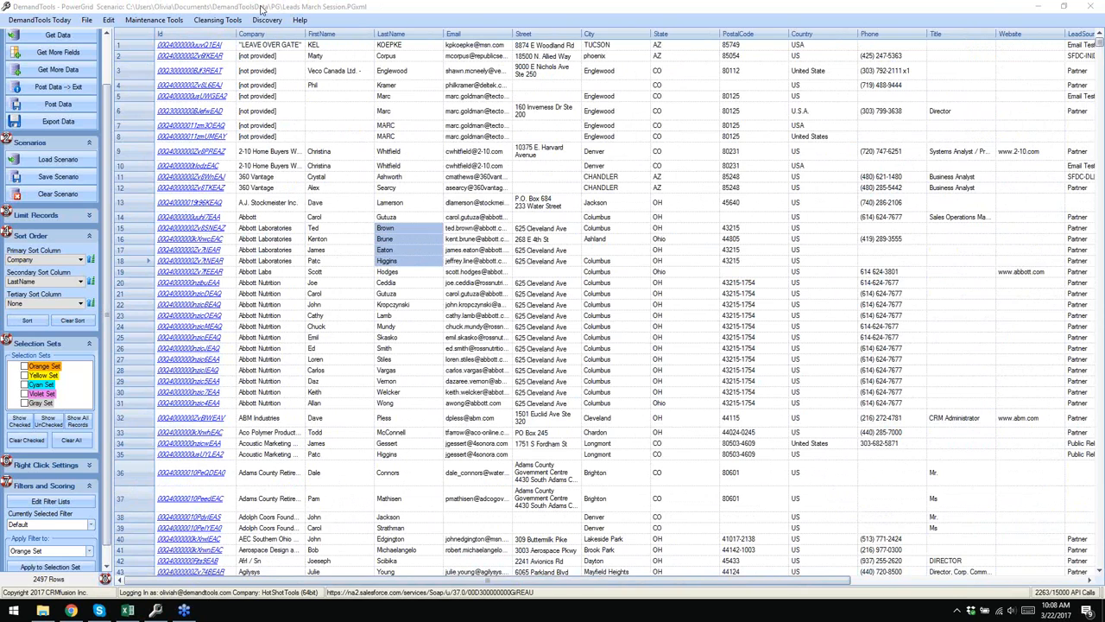
pyautogui.click(429, 149)
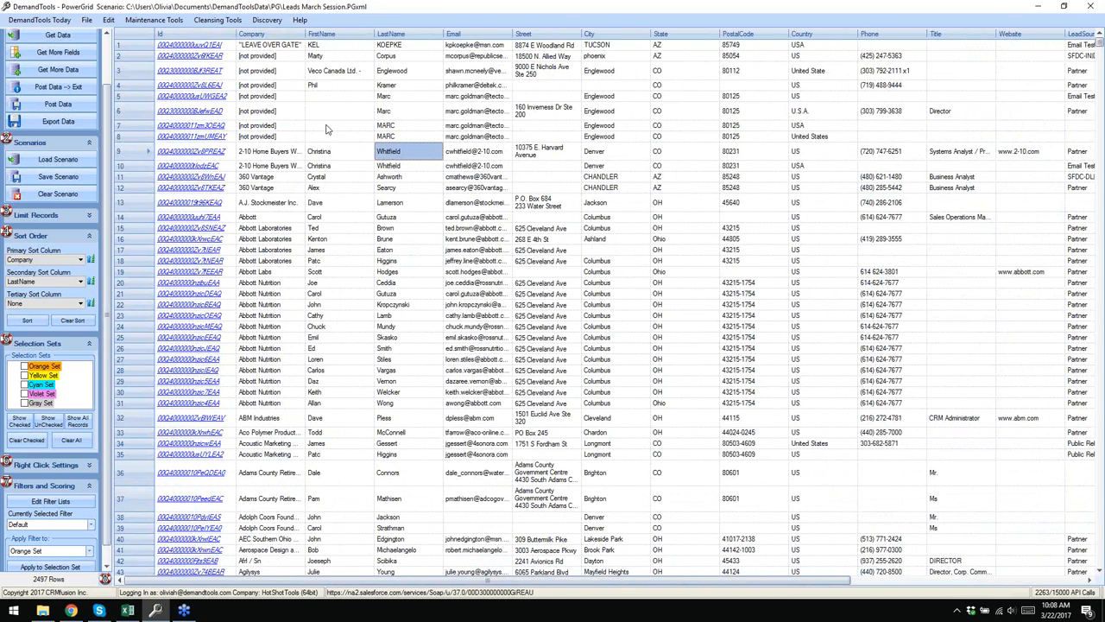
pyautogui.scroll(-1, 104, 363)
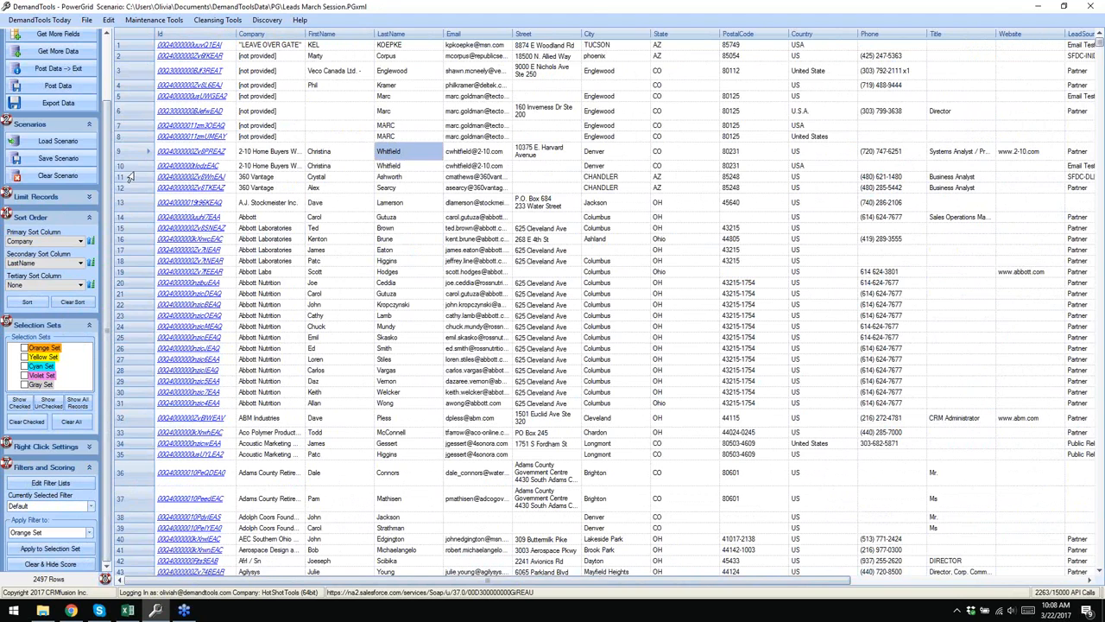
# - Add the Abbott rows 15 to 19 to the Cyan set
pyautogui.moveTo(125, 227); pyautogui.dragTo(125, 275)
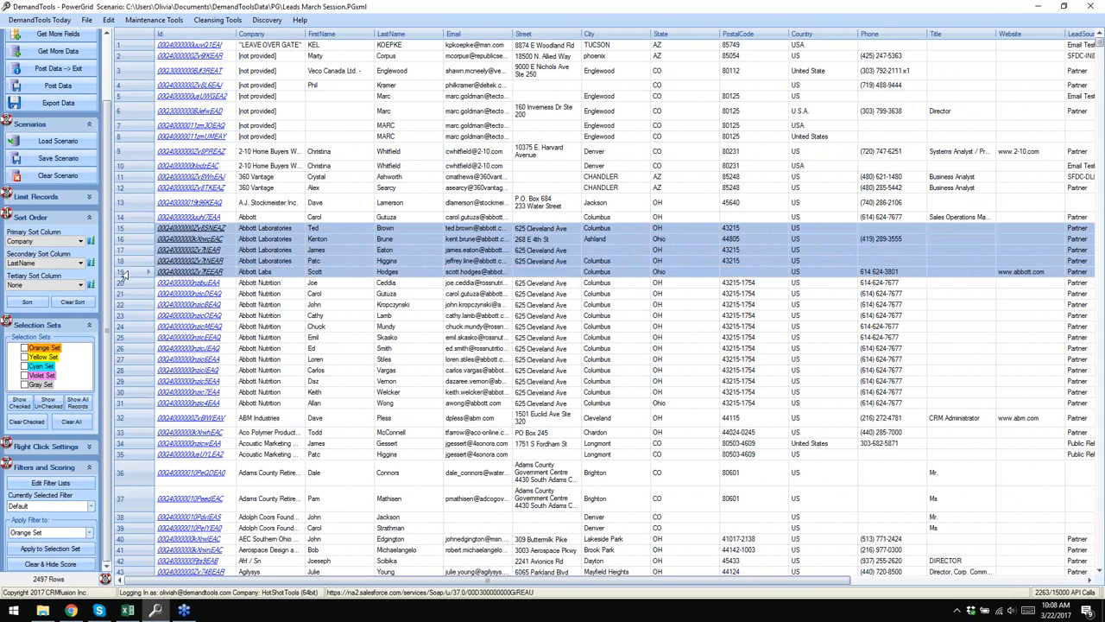
pyautogui.rightClick(135, 232)
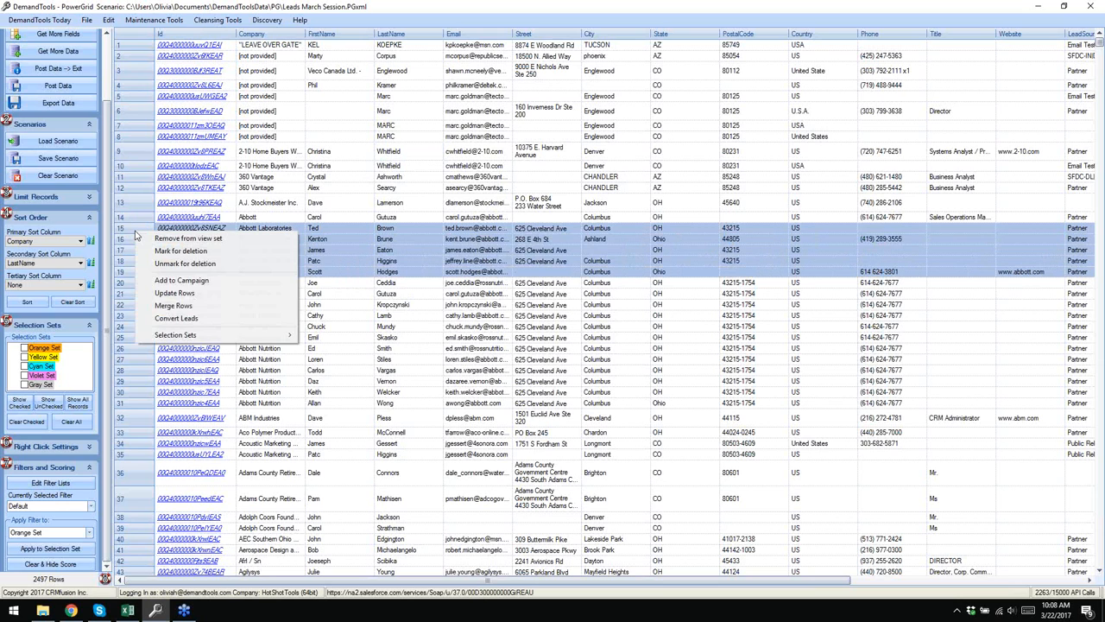
pyautogui.moveTo(184, 337)
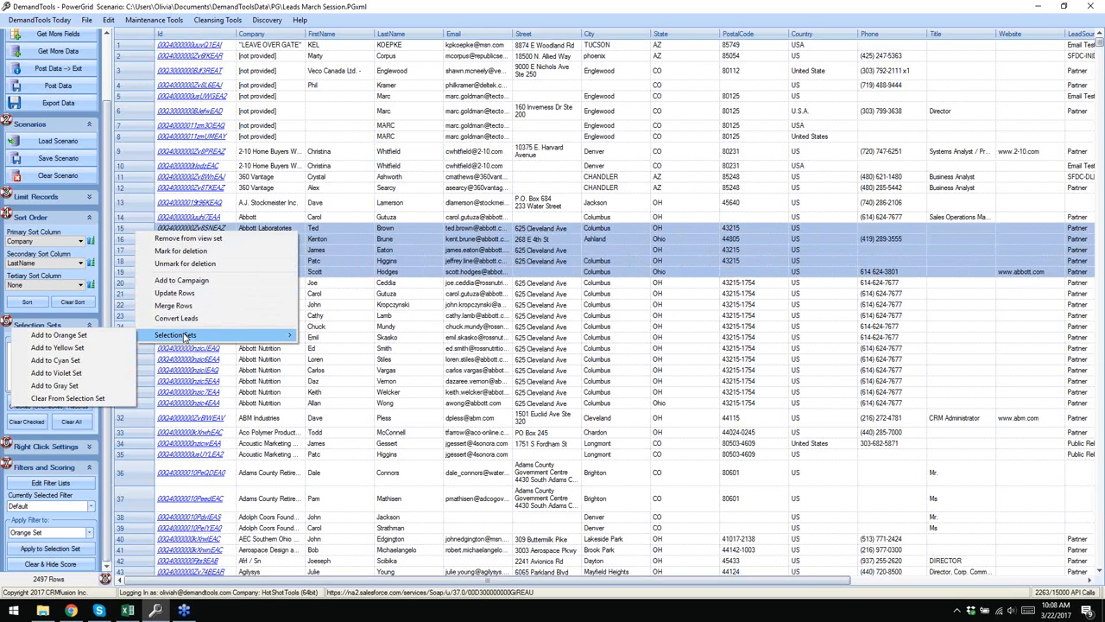
pyautogui.click(94, 361)
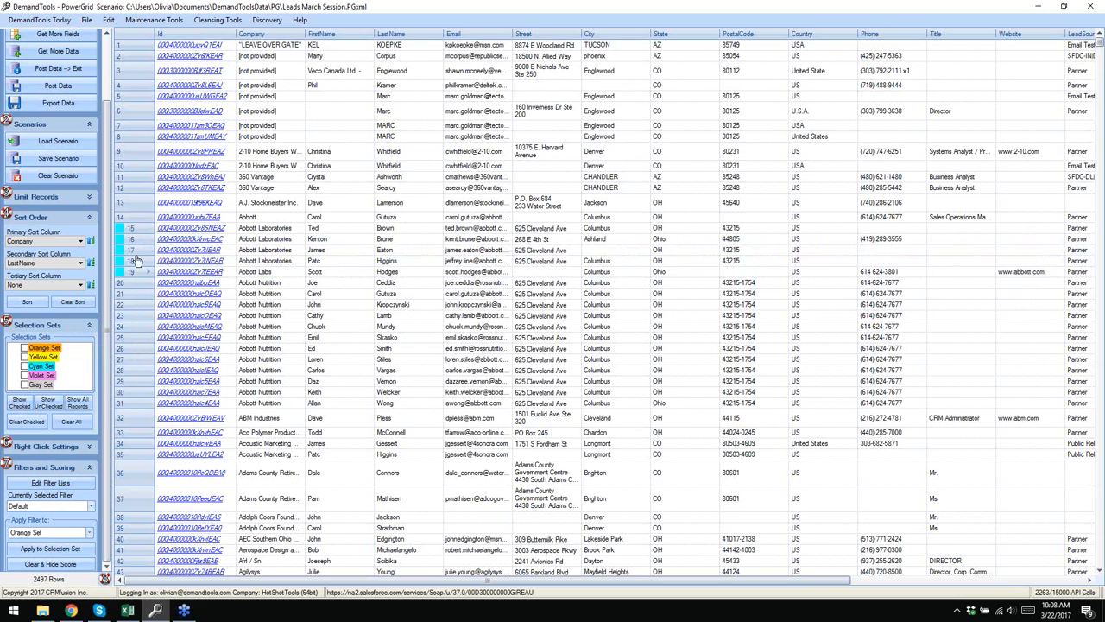
# - Add the Abbott Nutrition rows 20 to 31 to the Violet set
pyautogui.moveTo(131, 283); pyautogui.dragTo(145, 406)
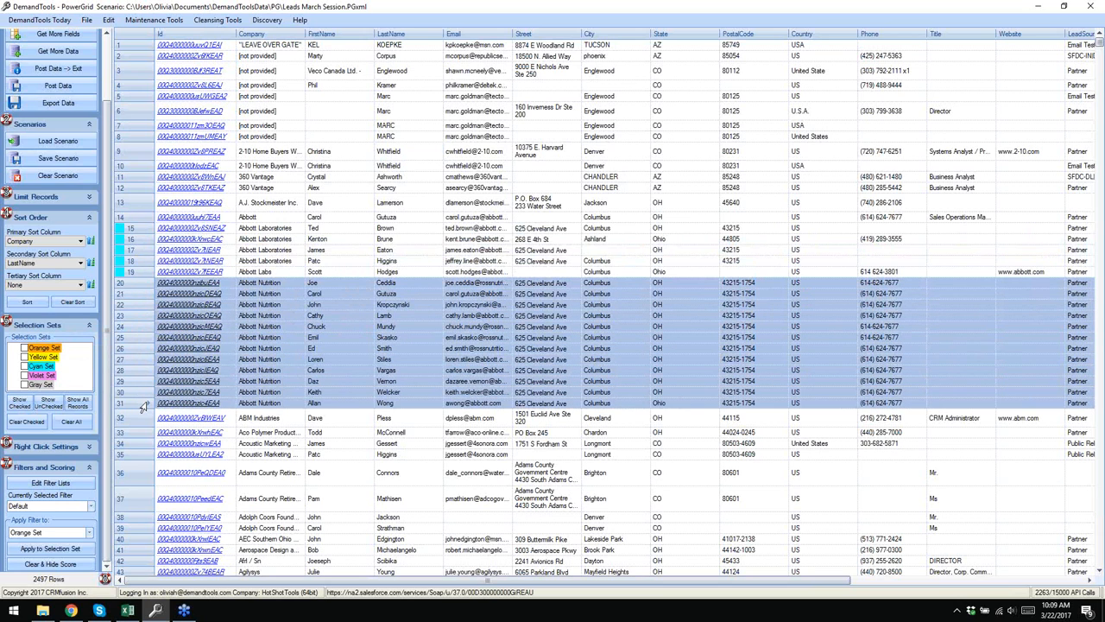
pyautogui.rightClick(141, 337)
pyautogui.moveTo(178, 427)
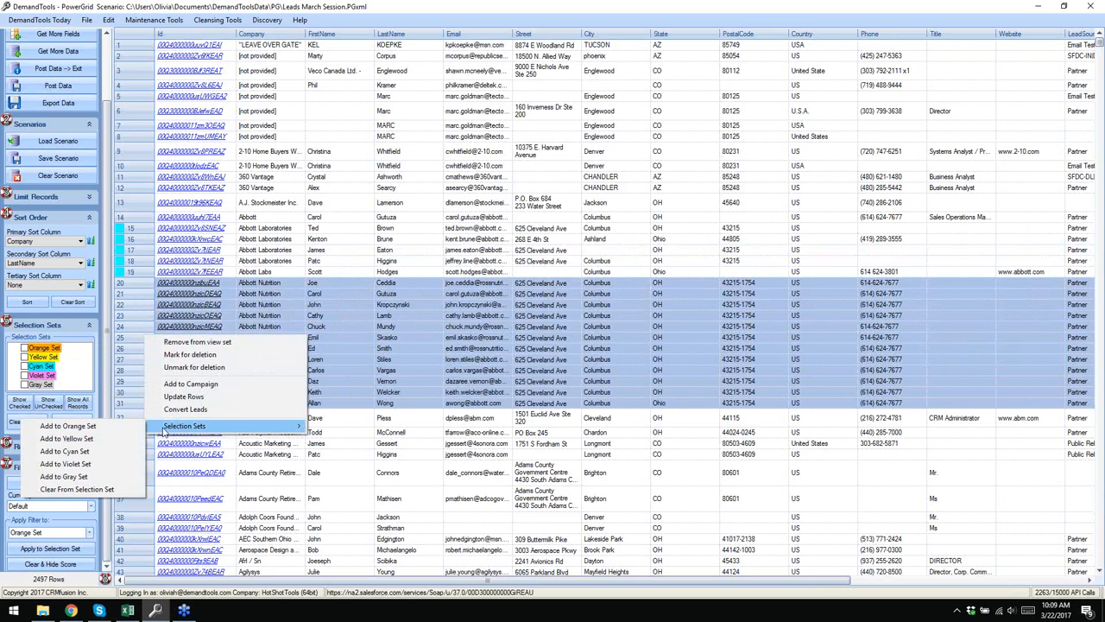
pyautogui.click(118, 467)
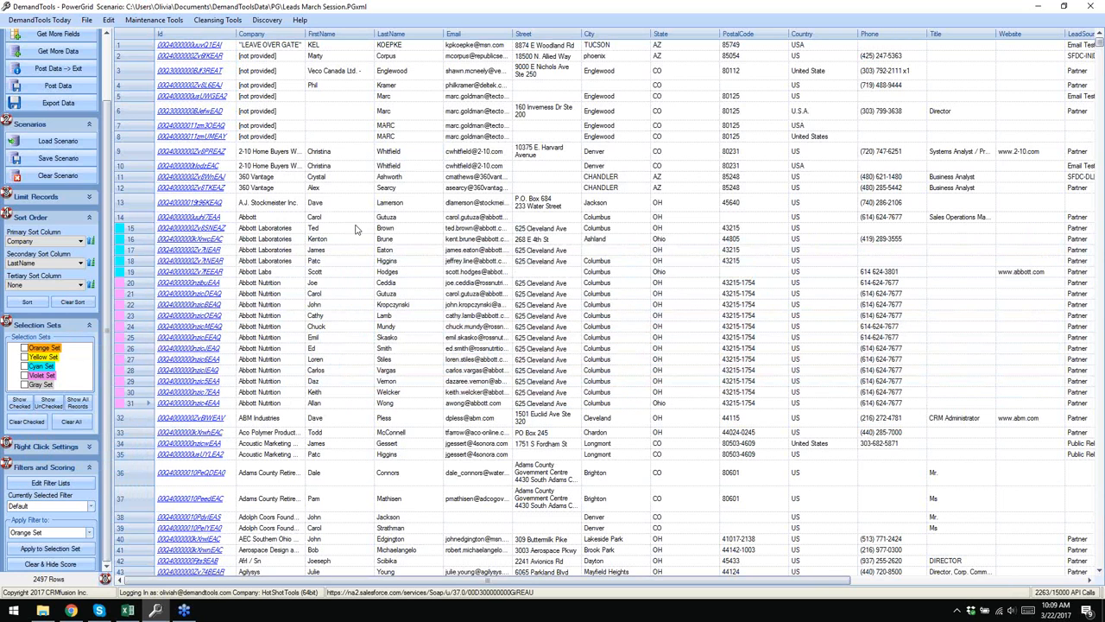
# - Add row 14 to the Orange set, then show only the Cyan set rows
pyautogui.click(130, 218)
pyautogui.rightClick(131, 220)
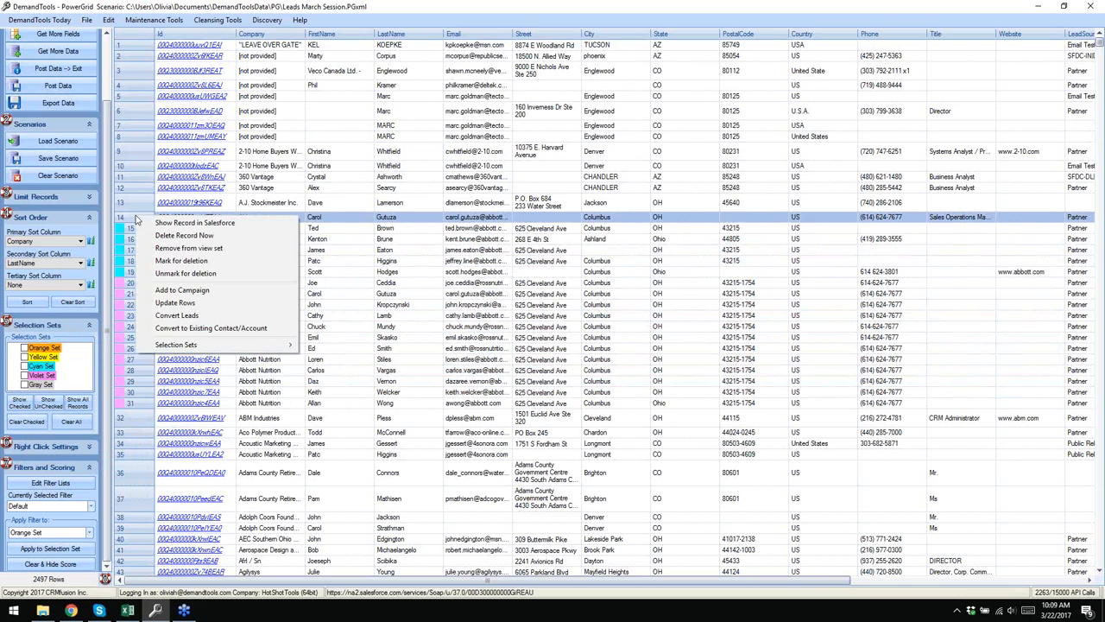
pyautogui.moveTo(145, 345)
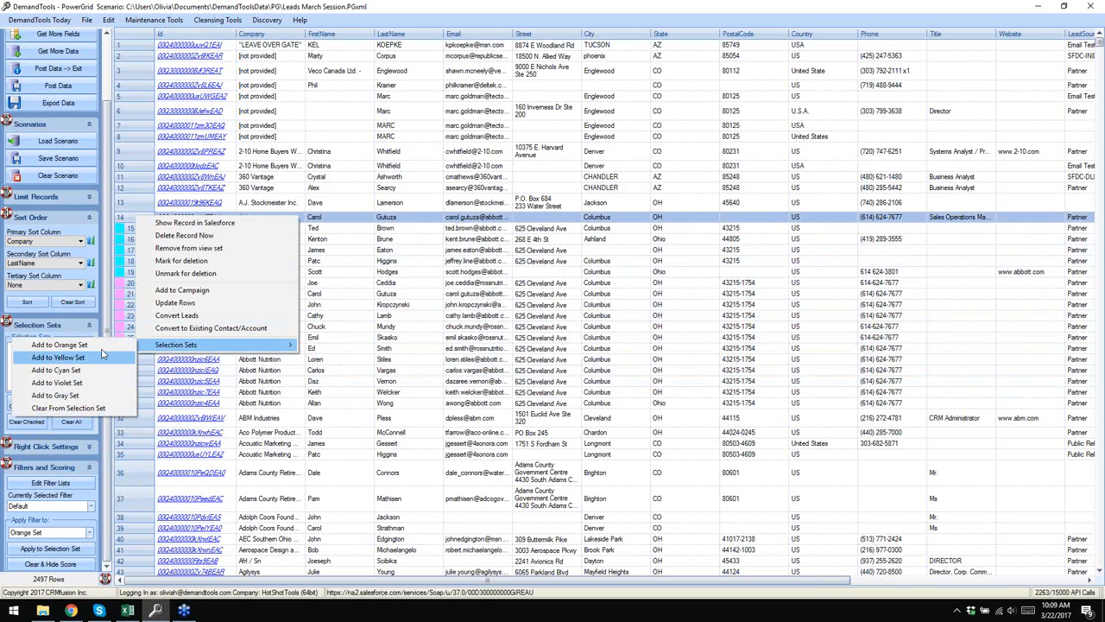
pyautogui.click(102, 346)
pyautogui.click(336, 211)
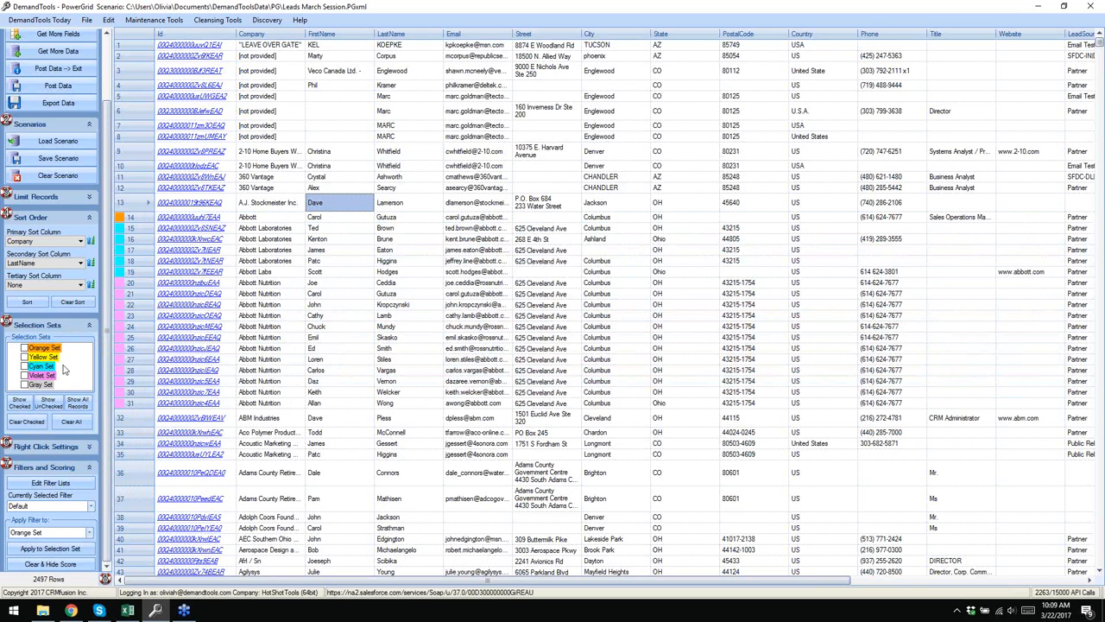
pyautogui.click(25, 367)
pyautogui.click(20, 404)
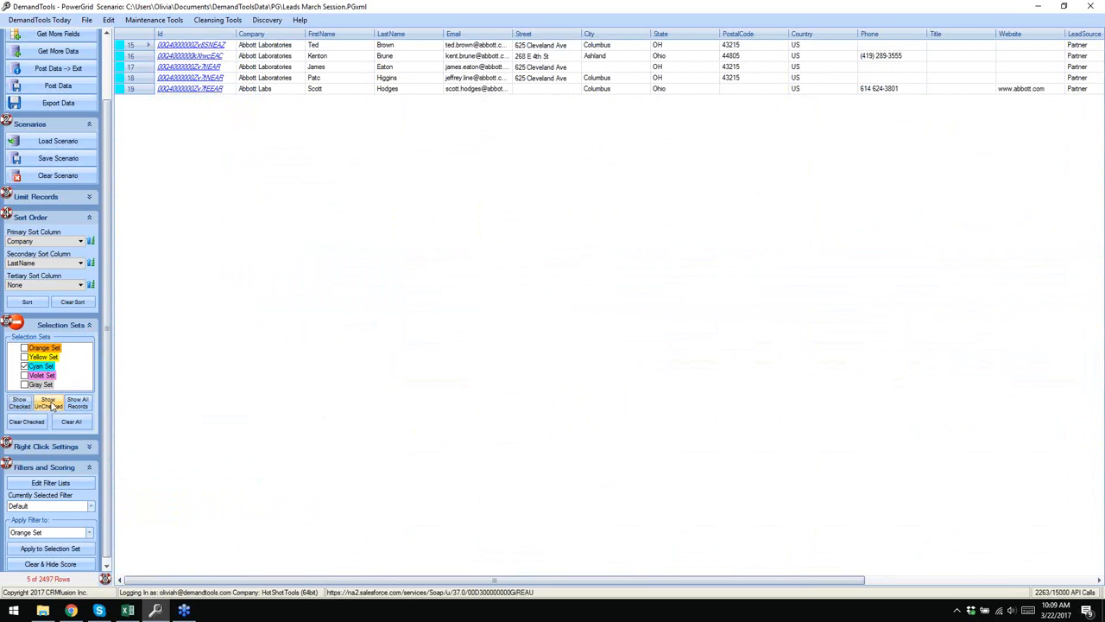
# - Show unchecked rows, return to all 2497 records, then Clear Checked and Clear All
pyautogui.click(52, 406)
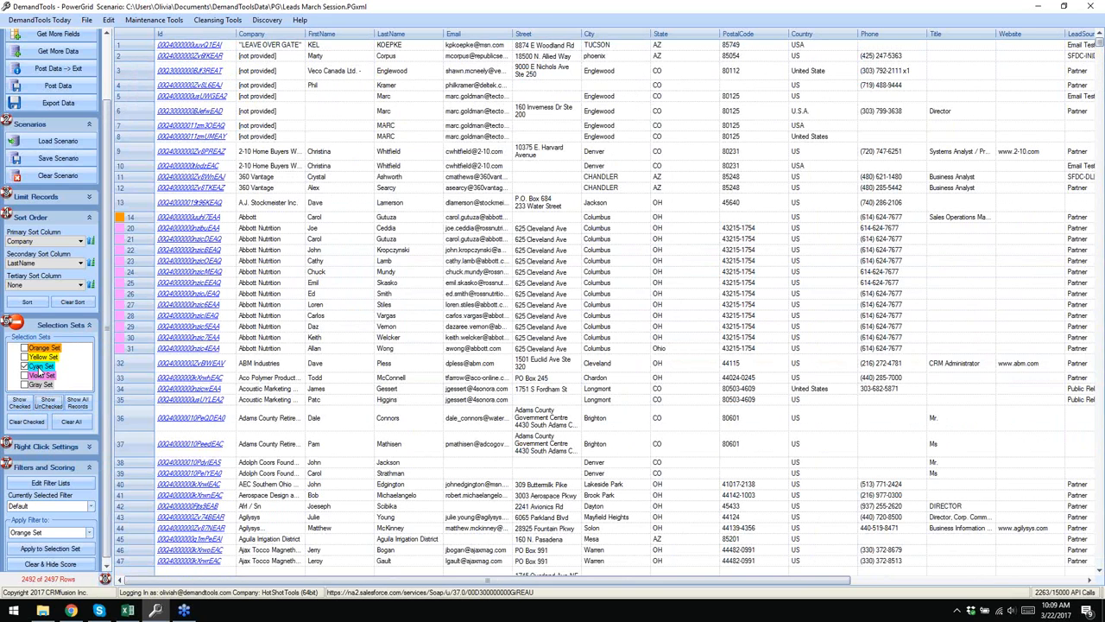
pyautogui.click(77, 403)
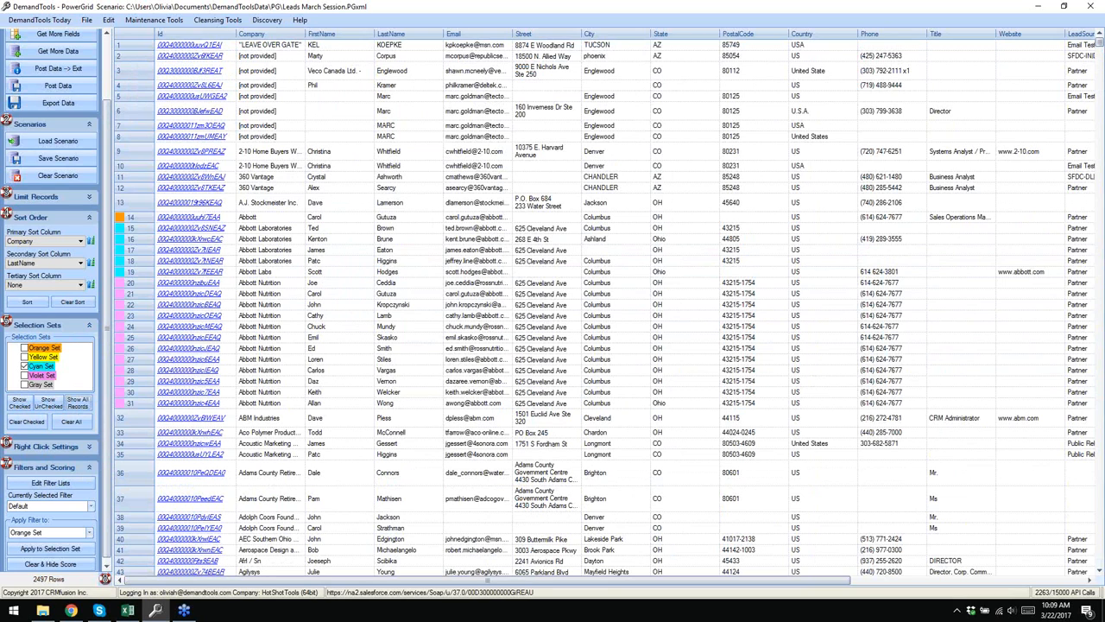
pyautogui.click(26, 423)
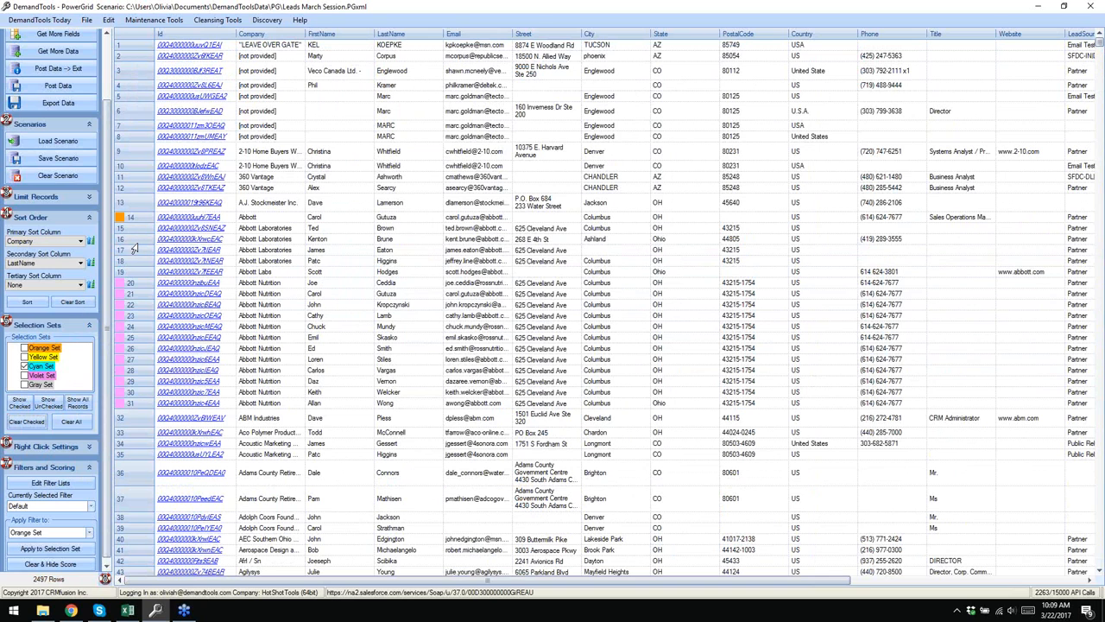
pyautogui.click(72, 423)
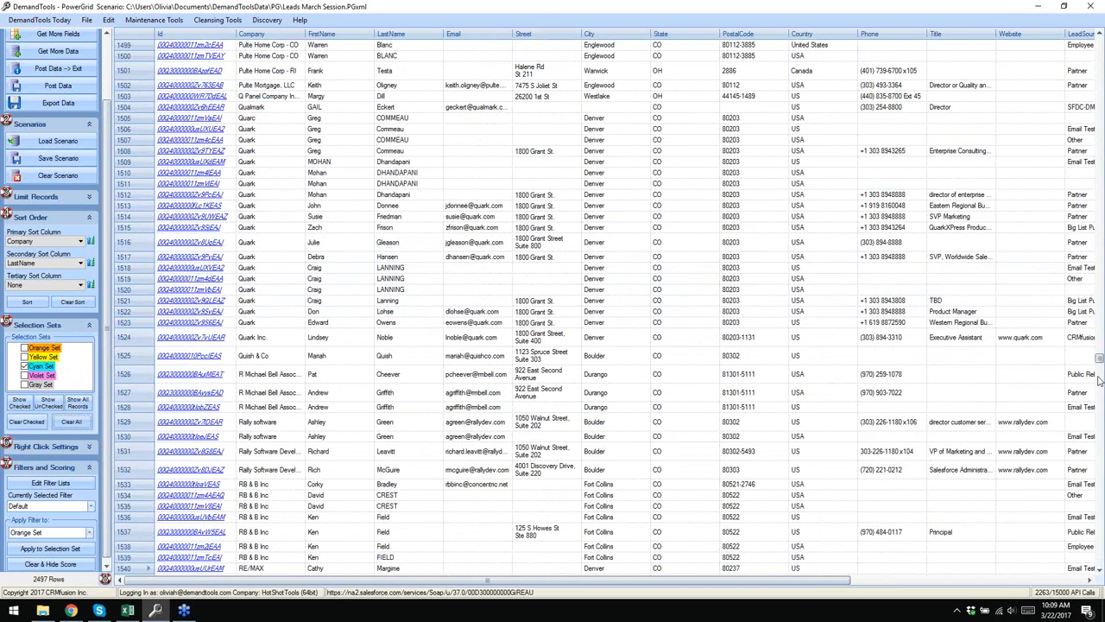
# - Tick the Yellow set and expand the Right Click Settings section
pyautogui.moveTo(1100, 356); pyautogui.dragTo(1101, 38)
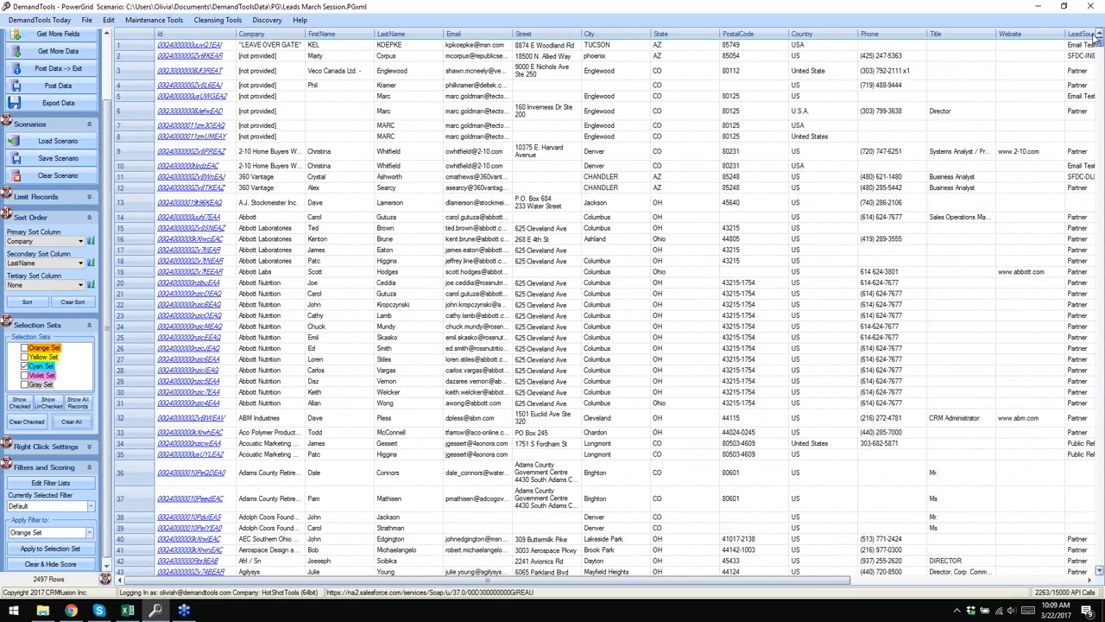
pyautogui.click(43, 355)
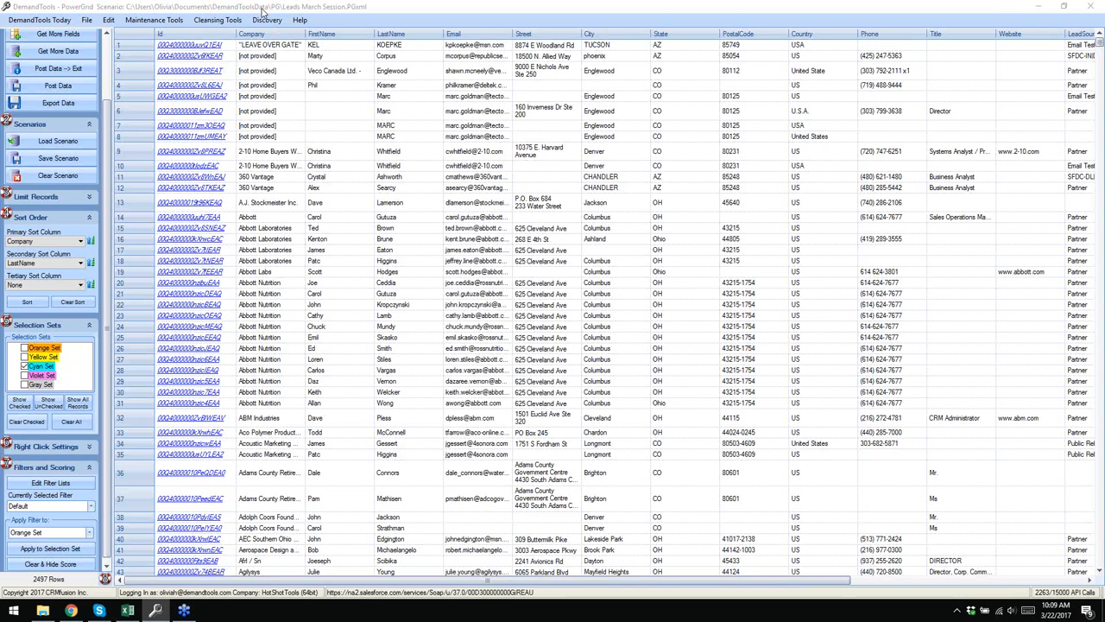
pyautogui.scroll(-1, 107, 335)
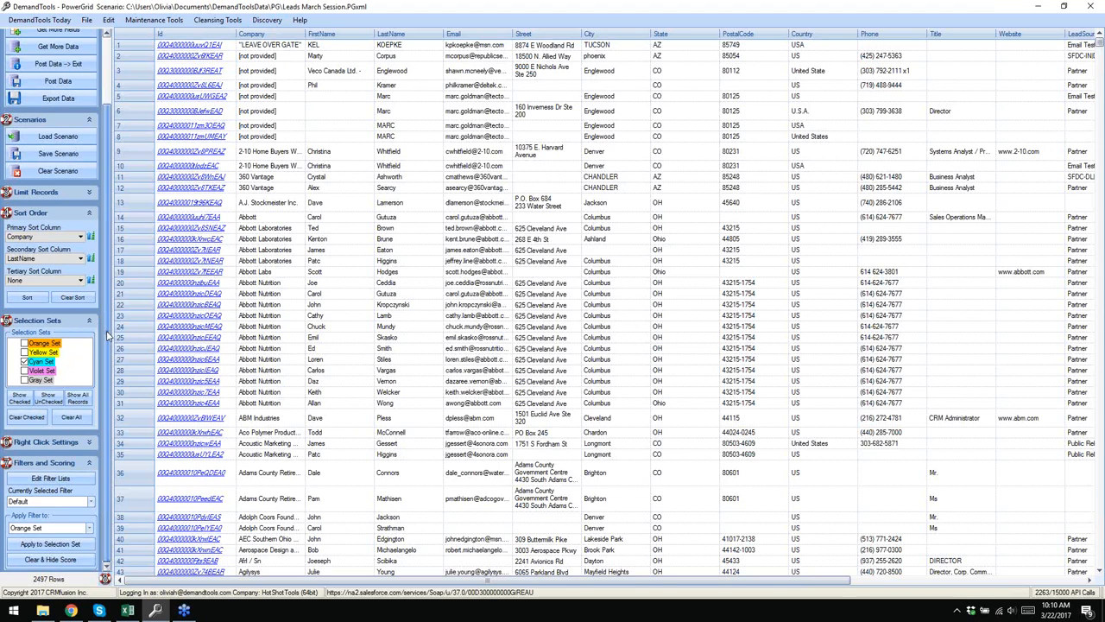
pyautogui.click(89, 444)
pyautogui.scroll(-3, 207, 343)
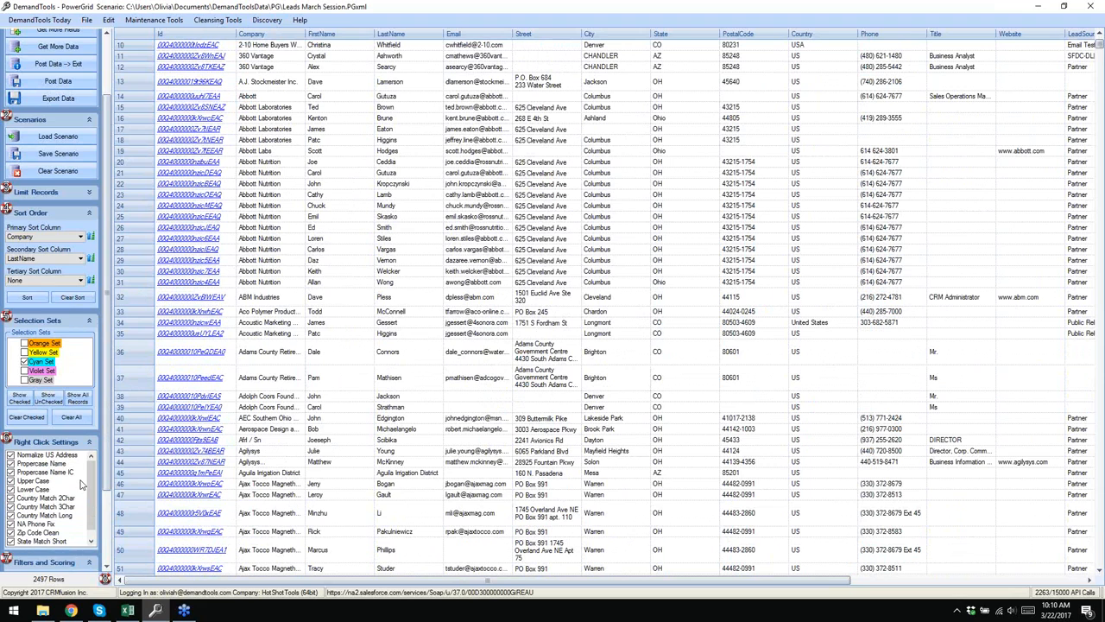
pyautogui.scroll(-3, 105, 484)
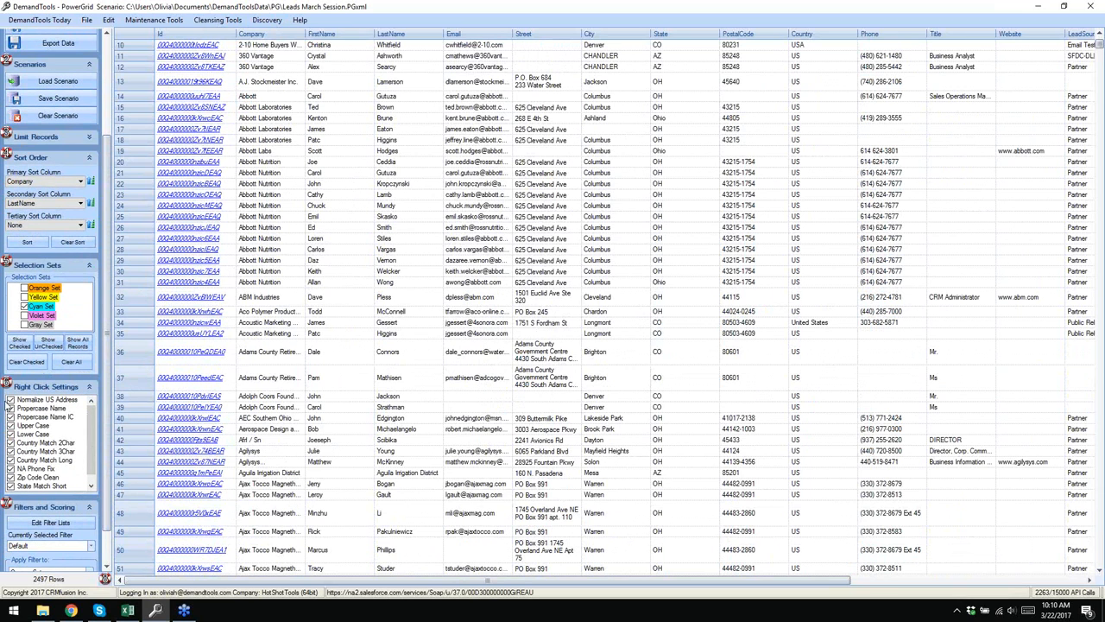
pyautogui.scroll(-1, 90, 445)
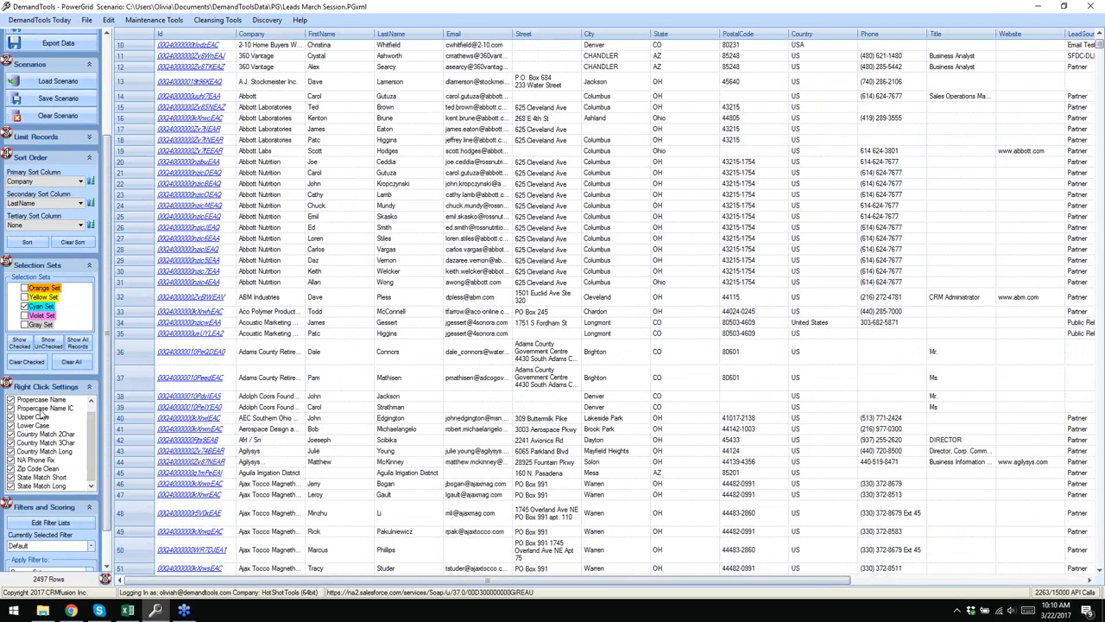
pyautogui.moveTo(93, 438); pyautogui.dragTo(89, 414)
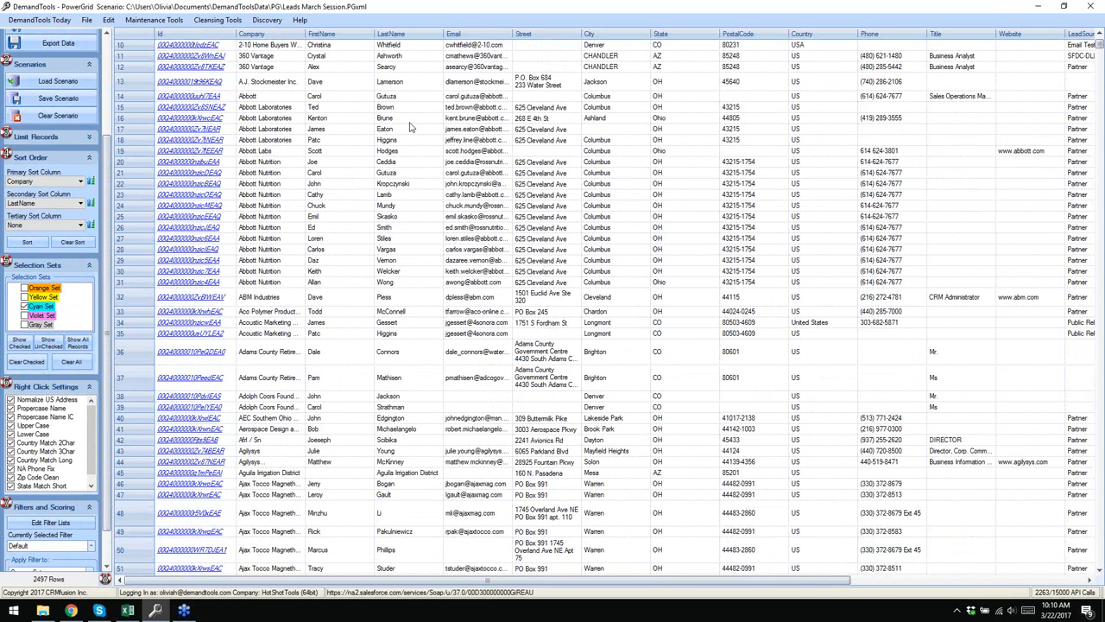
# - Apply Proper Case, then Upper Case, to the entire LastName column
pyautogui.rightClick(400, 35)
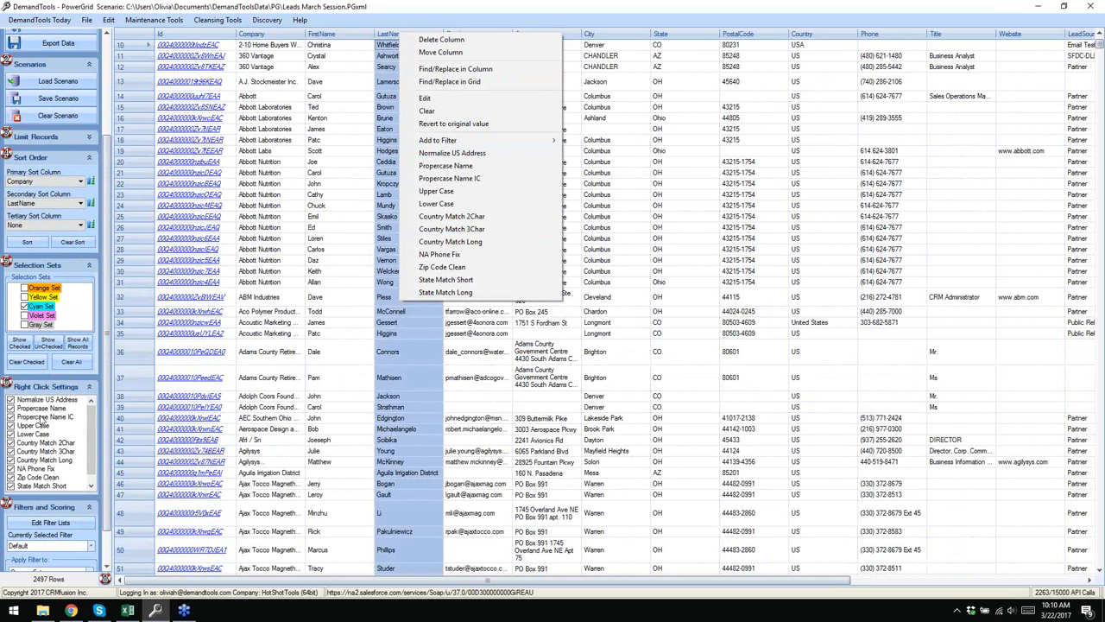
pyautogui.click(481, 168)
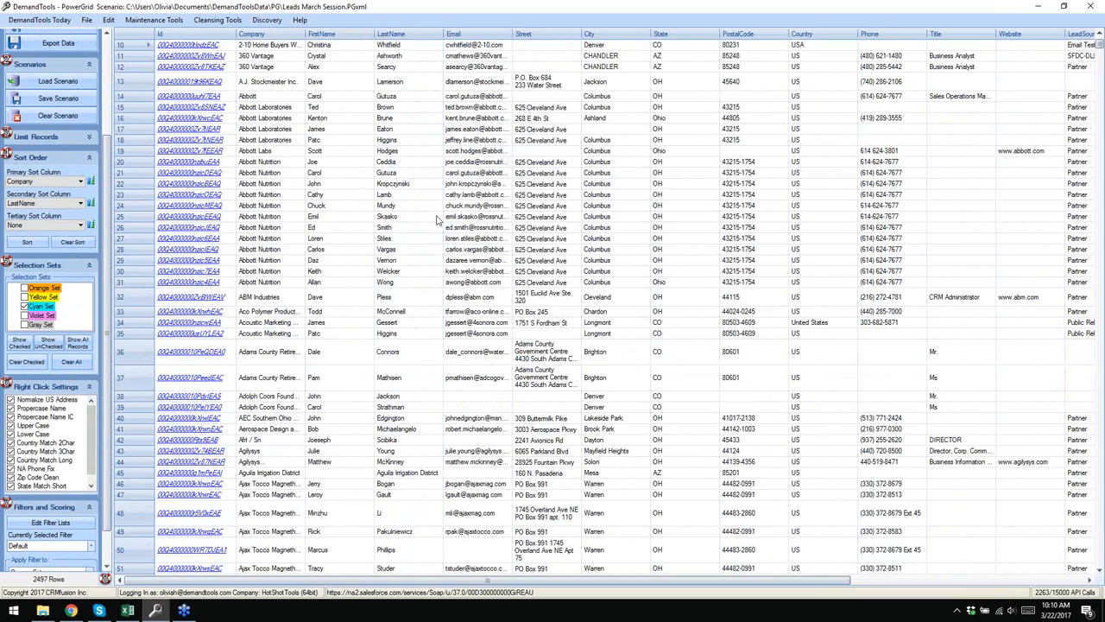
pyautogui.rightClick(401, 35)
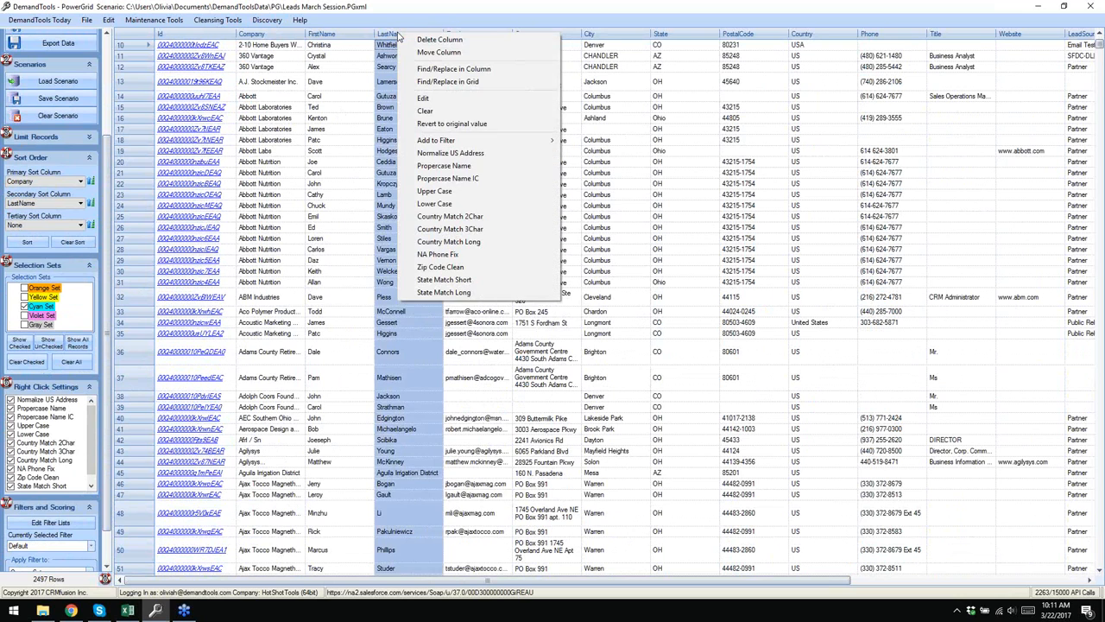
pyautogui.click(473, 192)
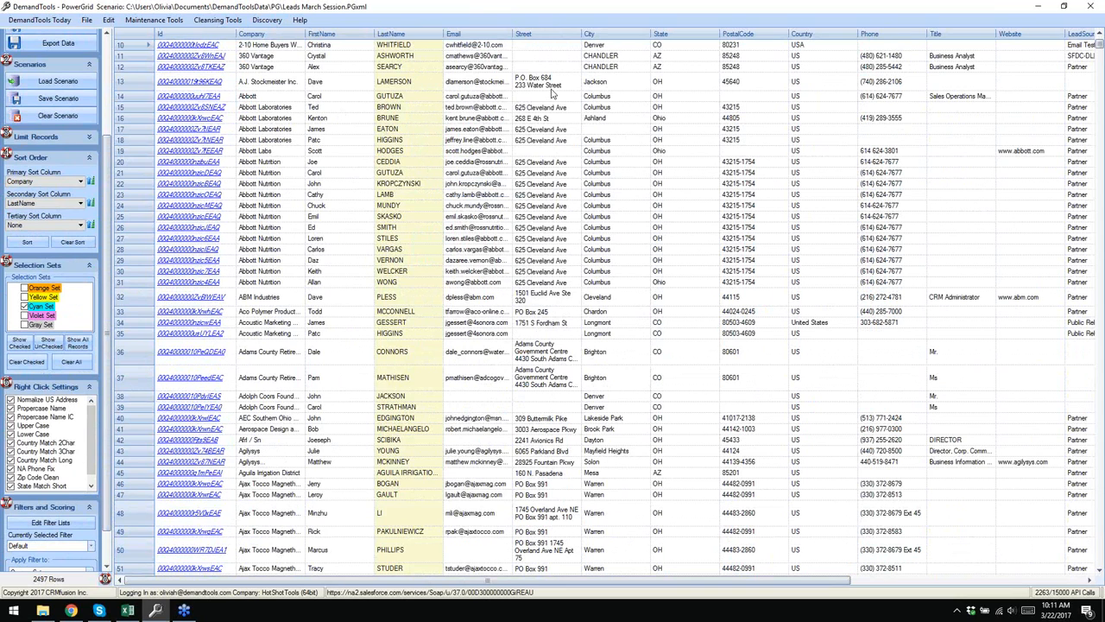
# - Normalize the Street column to US postal style, e.g. 4430 South Adams County Parkway to 4430 S Adams County Pkwy
pyautogui.click(541, 35)
pyautogui.rightClick(542, 34)
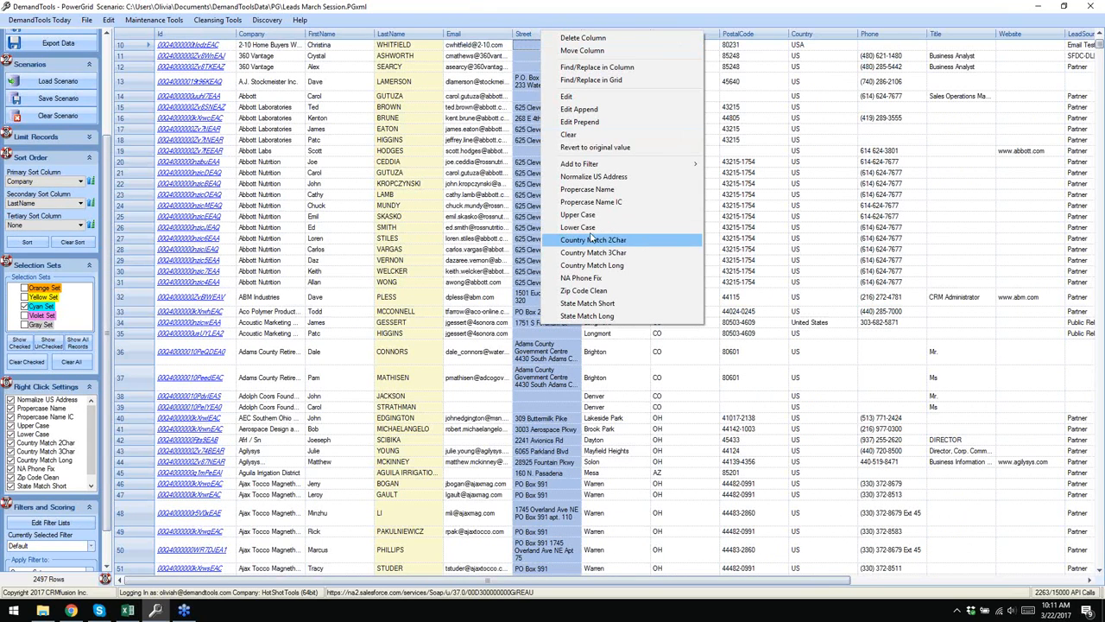
pyautogui.click(621, 178)
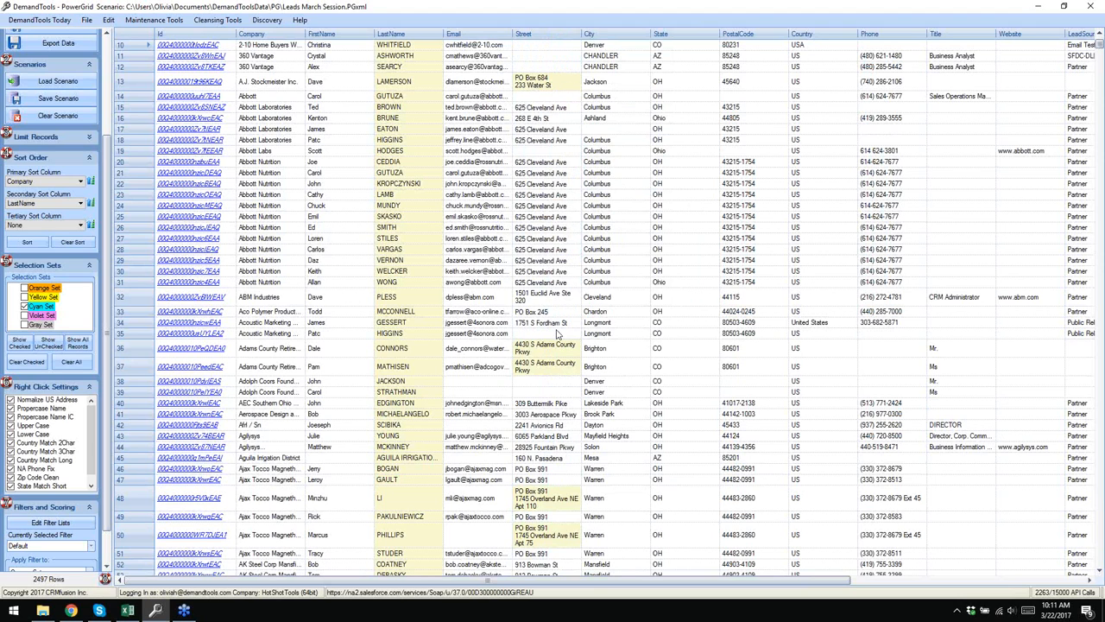
pyautogui.scroll(-1, 571, 354)
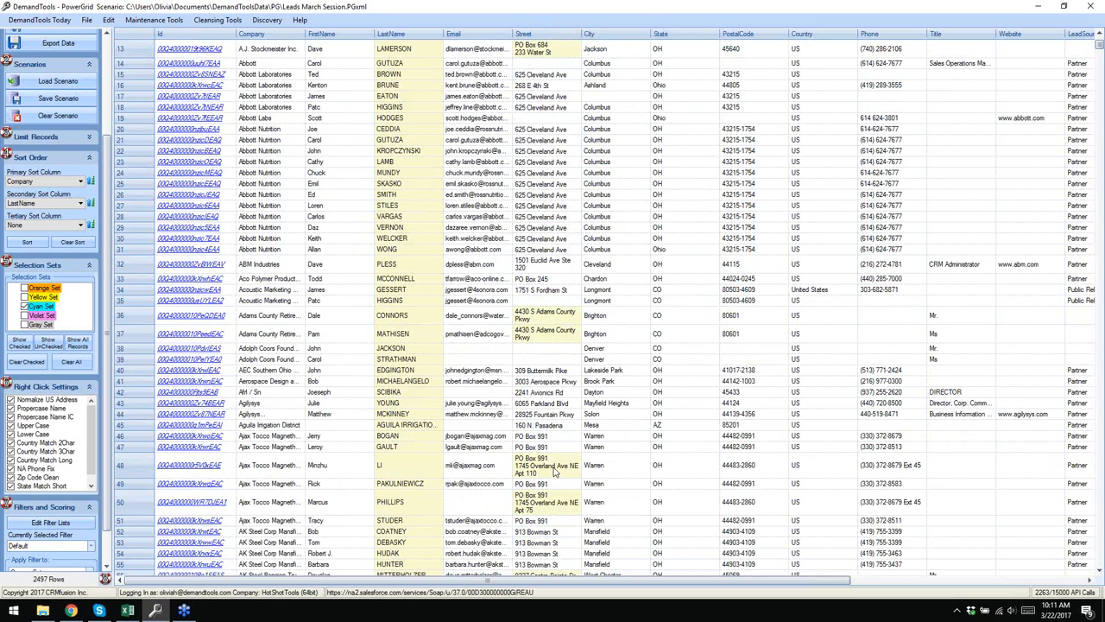
pyautogui.scroll(-1, 557, 470)
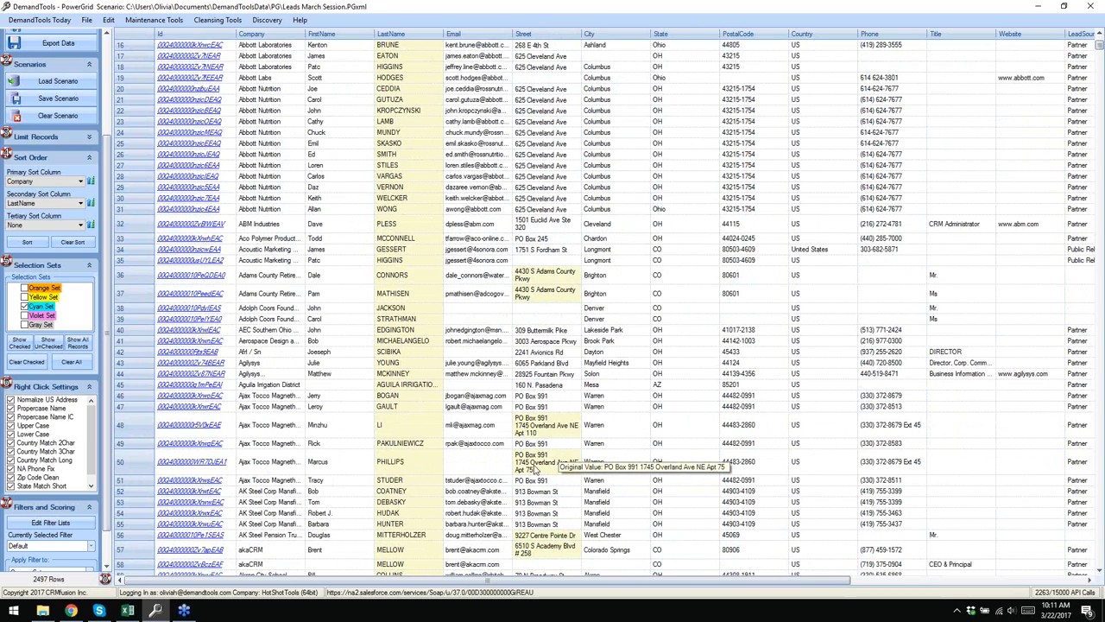
pyautogui.scroll(1, 575, 361)
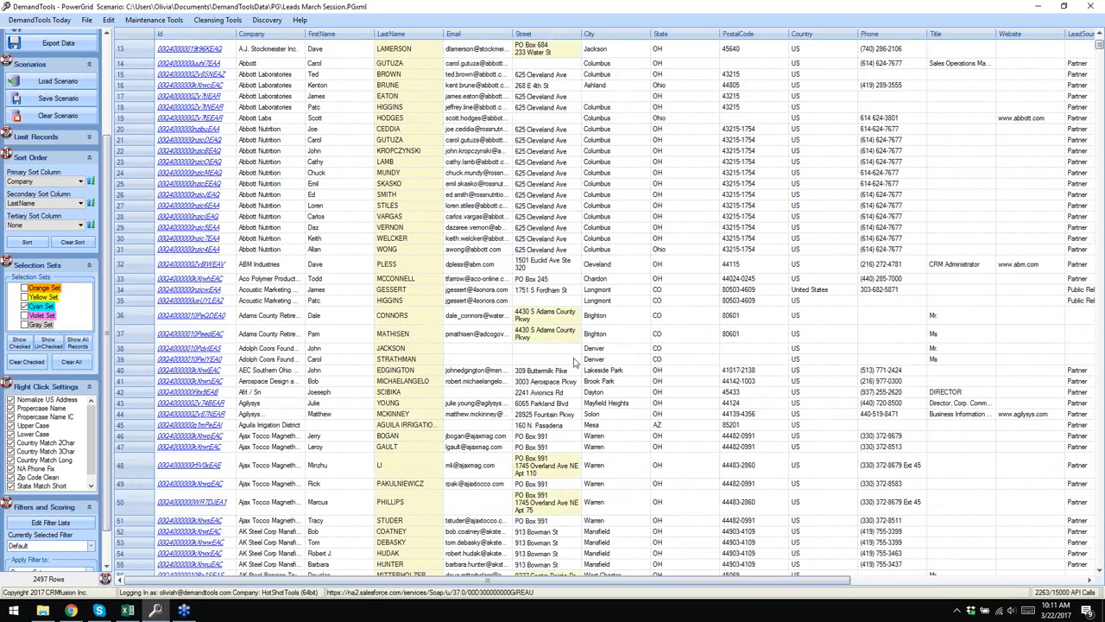
pyautogui.scroll(1, 575, 361)
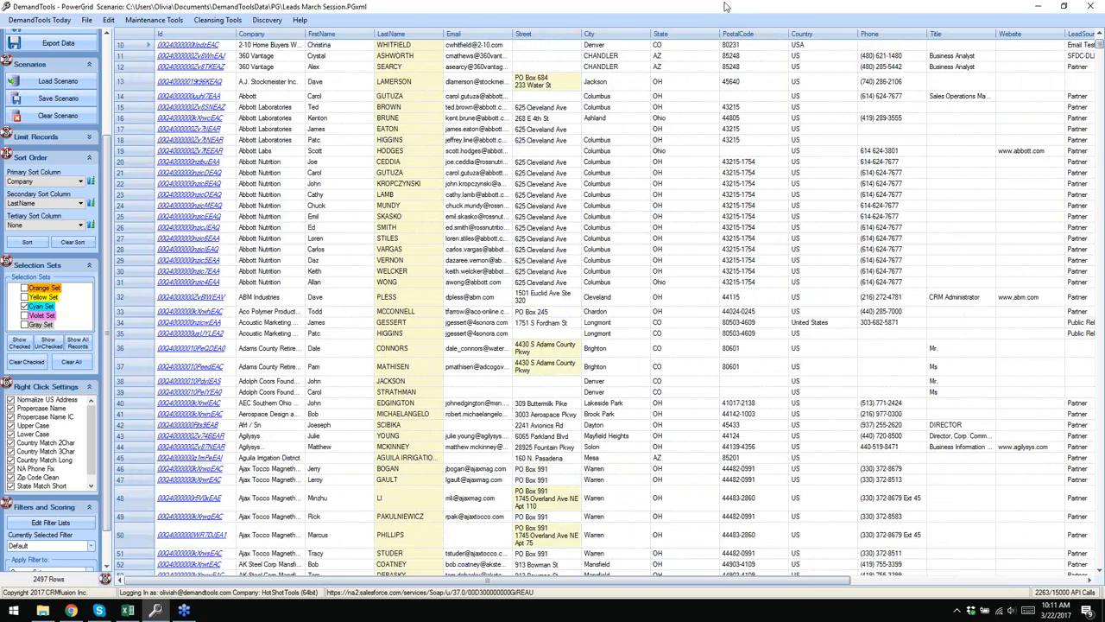
# - Run Zip Code Clean on the PostalCode column, producing ZIPs like 43215-1754 and 80601
pyautogui.click(738, 35)
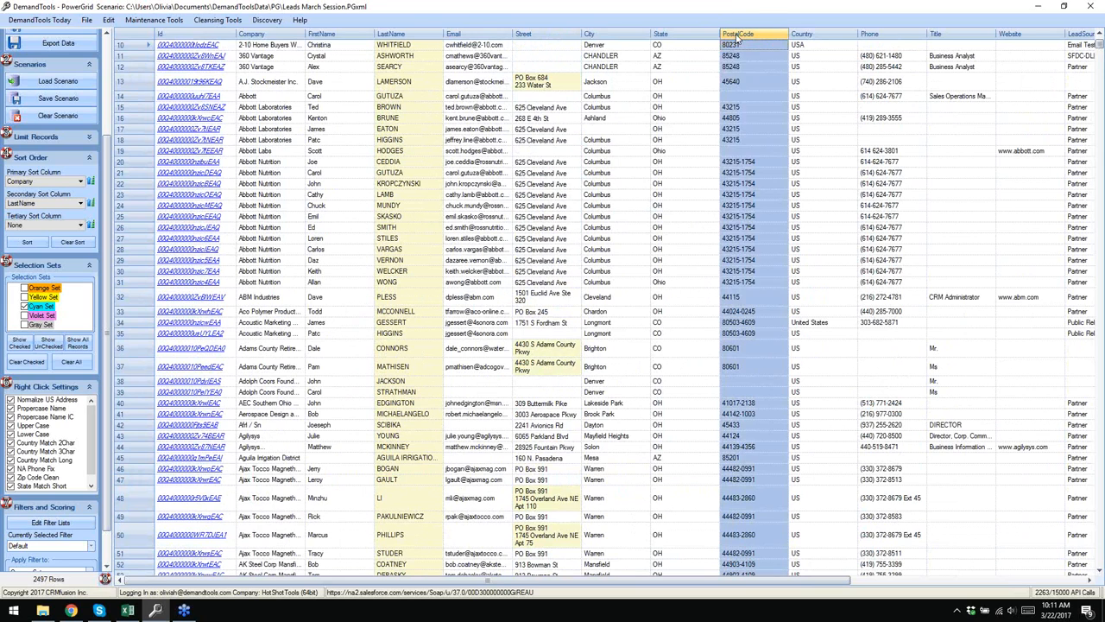
pyautogui.rightClick(739, 37)
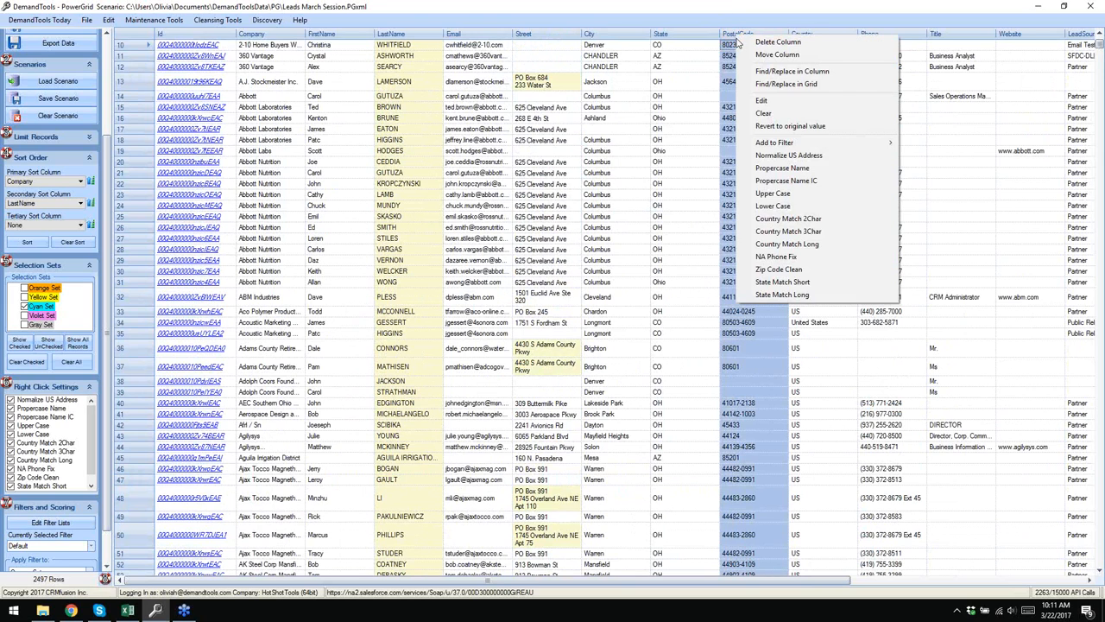
pyautogui.click(780, 269)
pyautogui.scroll(-4, 742, 213)
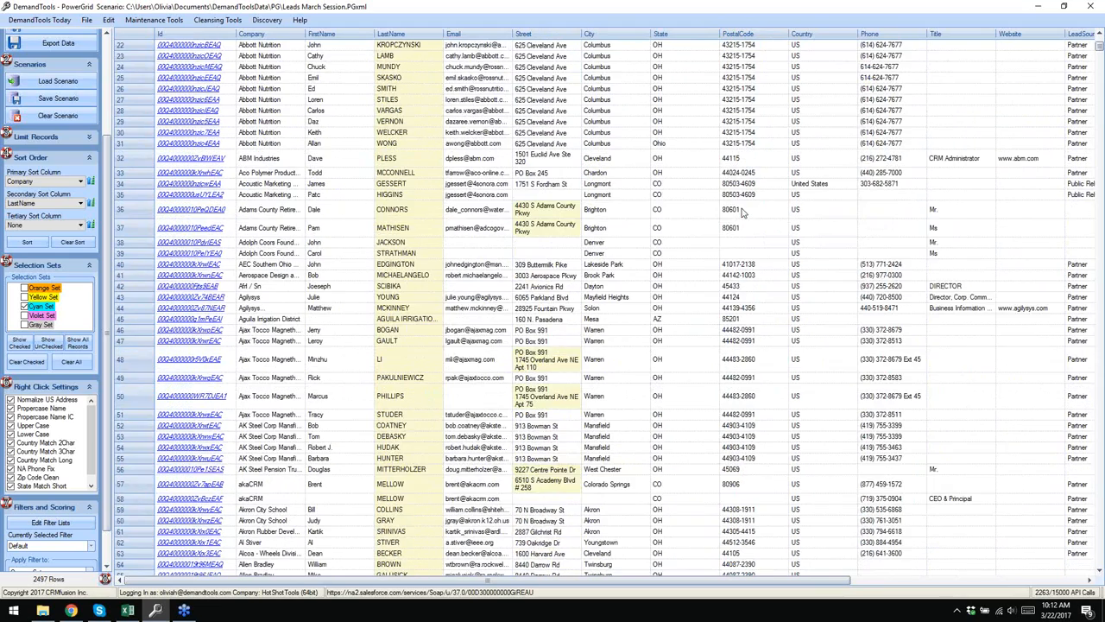
pyautogui.scroll(-5, 742, 212)
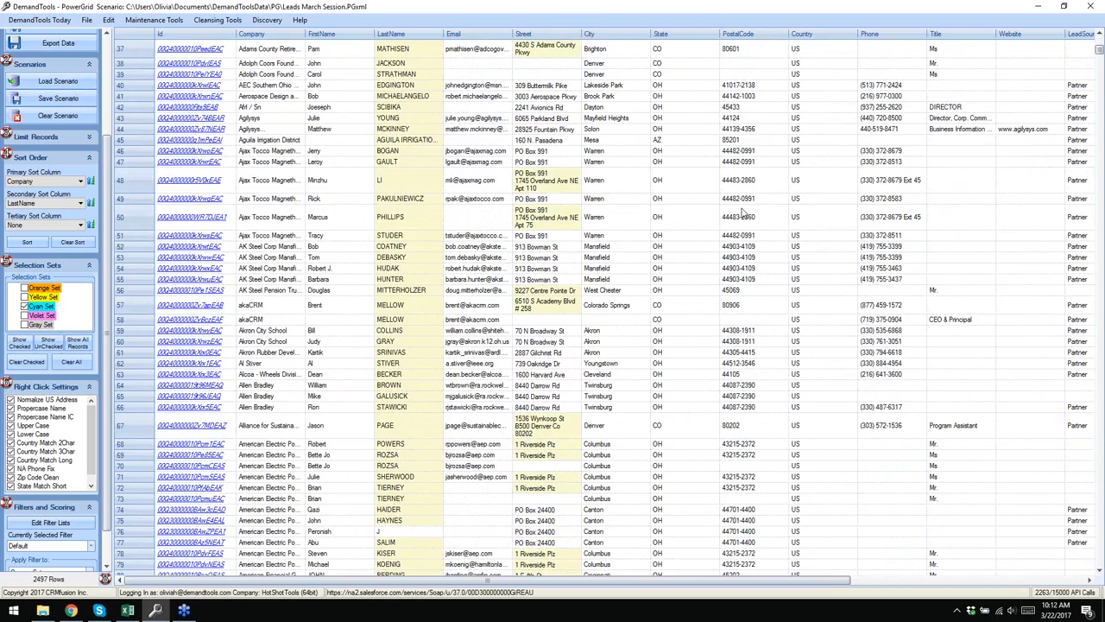
pyautogui.scroll(12, 742, 213)
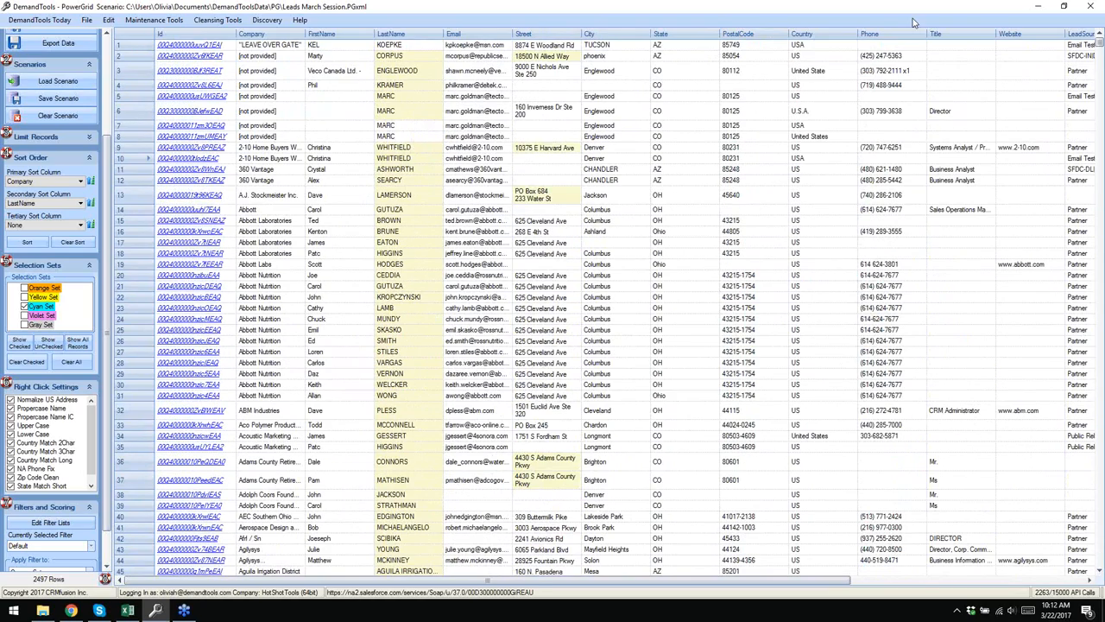
pyautogui.rightClick(816, 35)
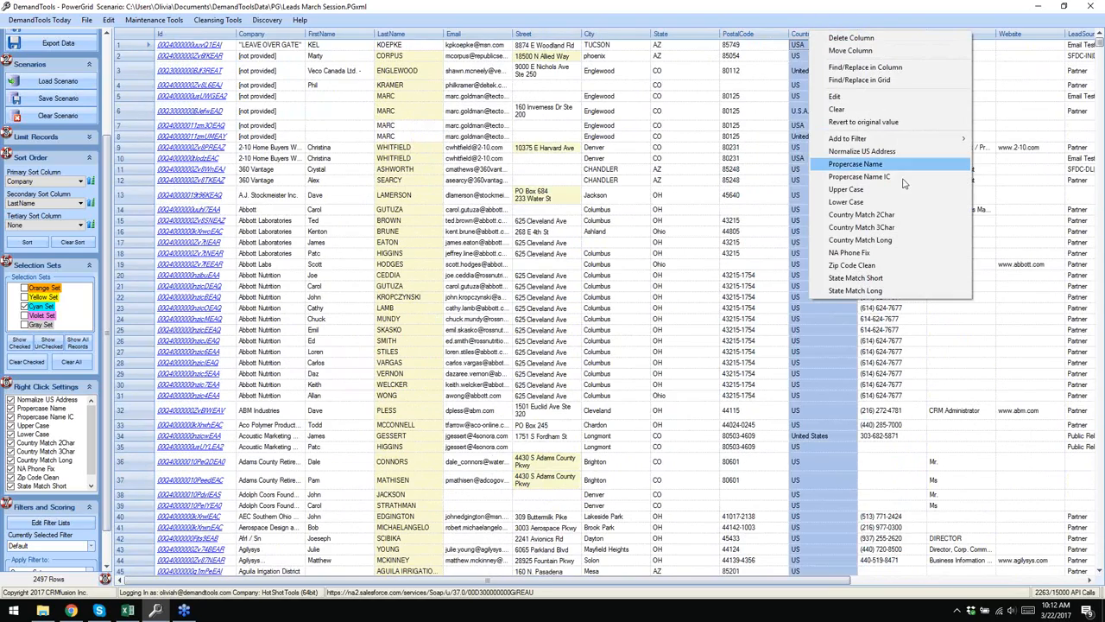
pyautogui.click(898, 240)
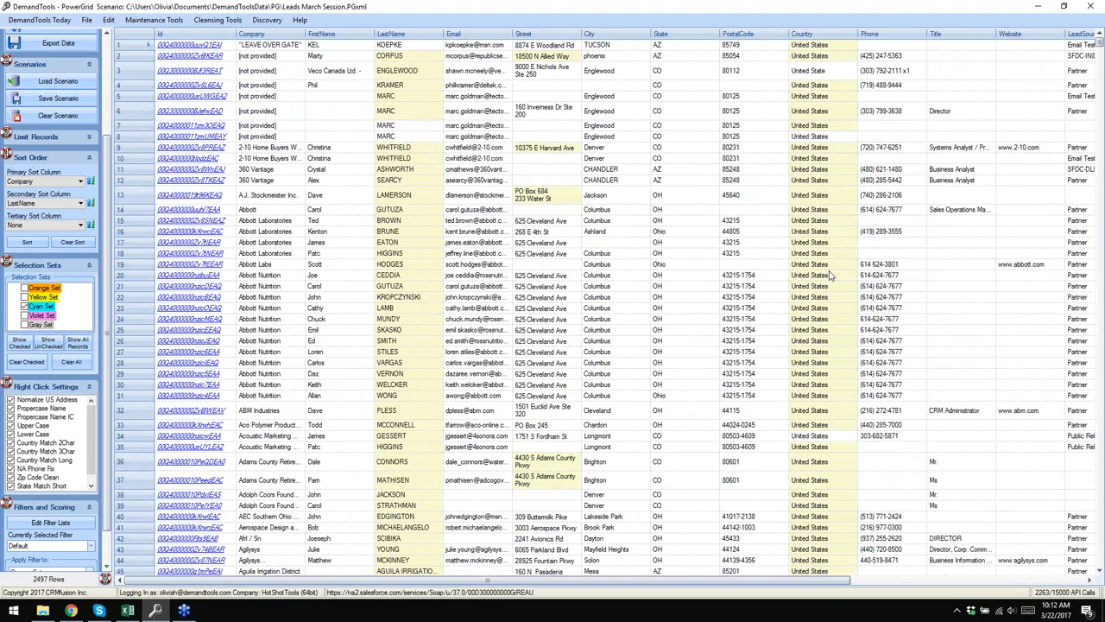
pyautogui.moveTo(831, 276)
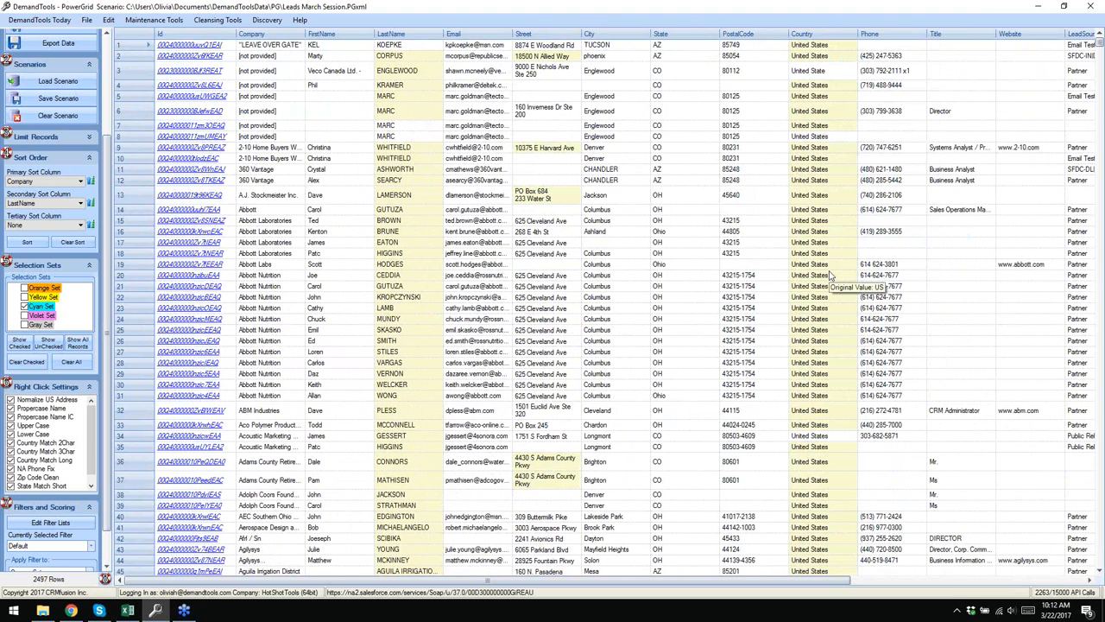
pyautogui.rightClick(916, 39)
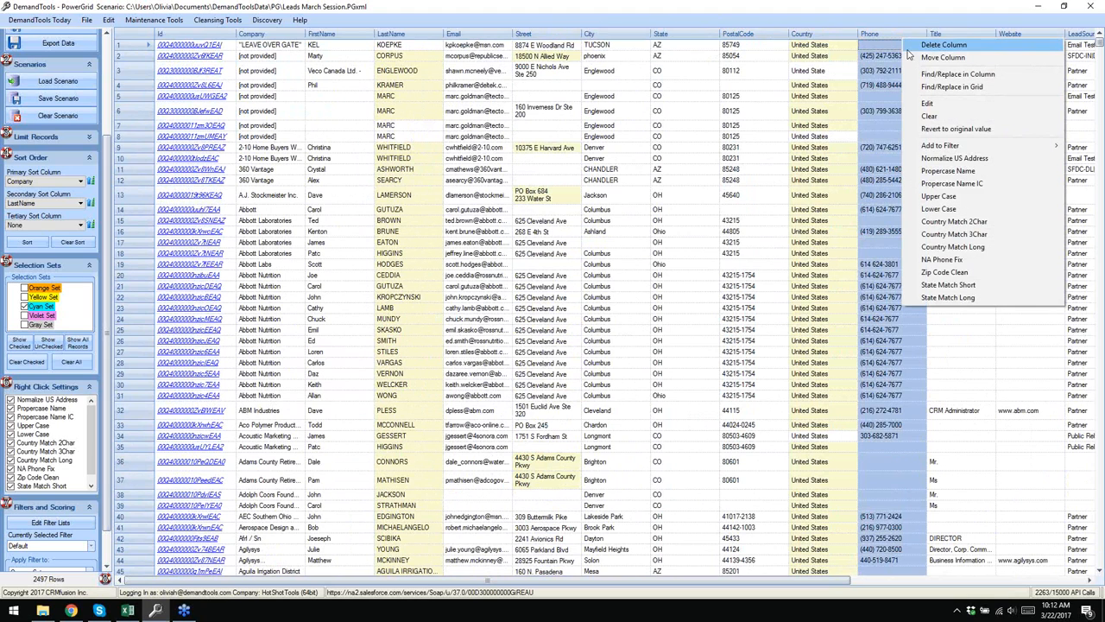
pyautogui.click(959, 261)
pyautogui.moveTo(873, 271)
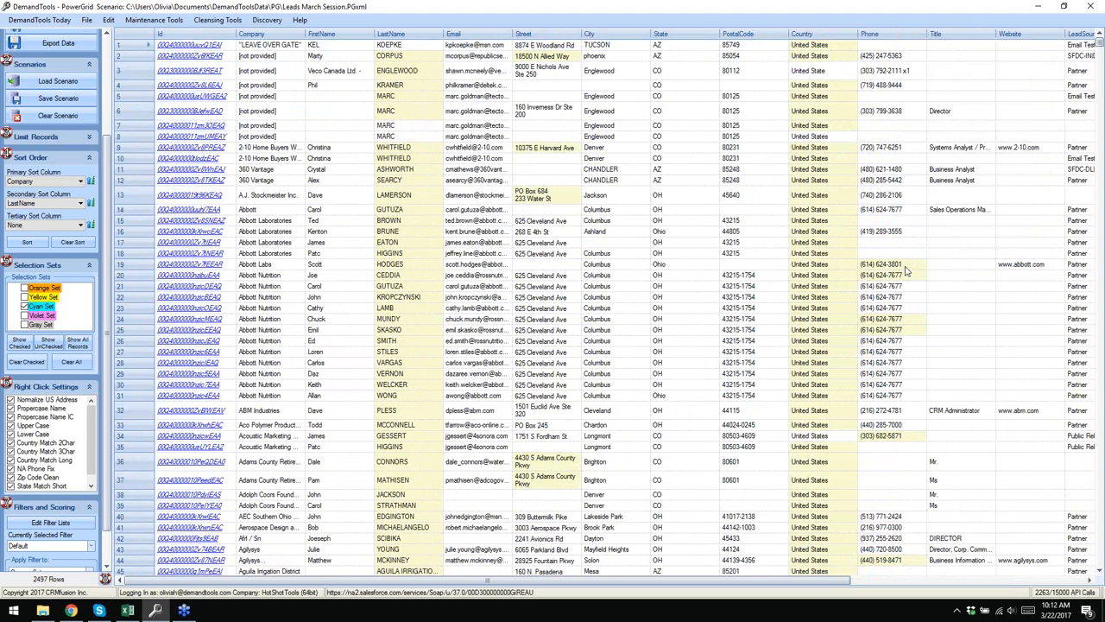
pyautogui.scroll(-2, 909, 218)
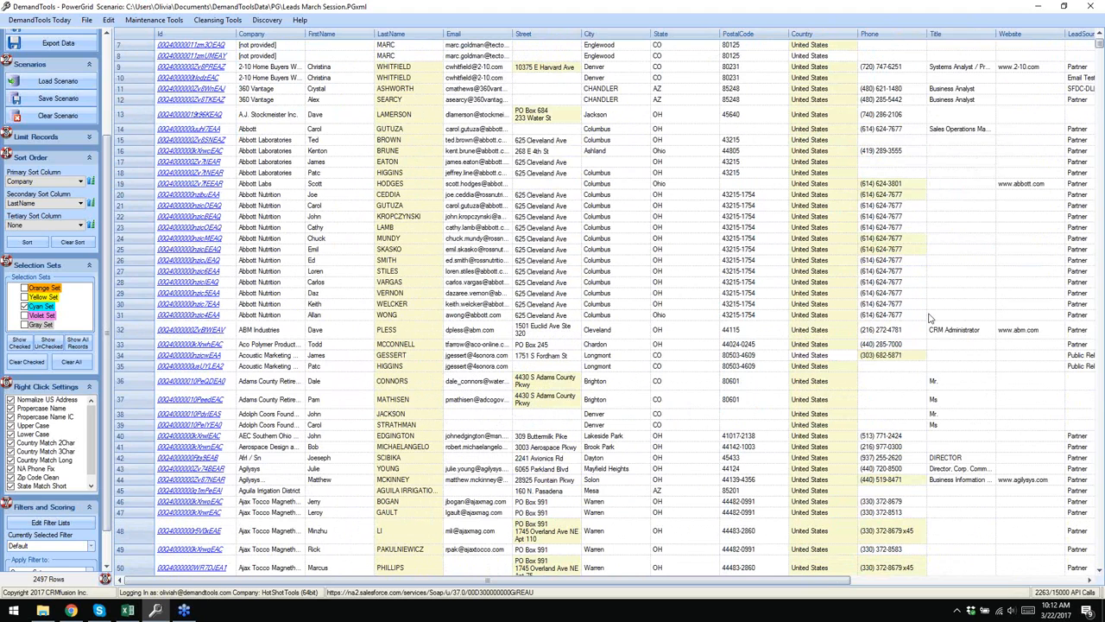
pyautogui.scroll(-4, 933, 418)
pyautogui.scroll(-1, 933, 419)
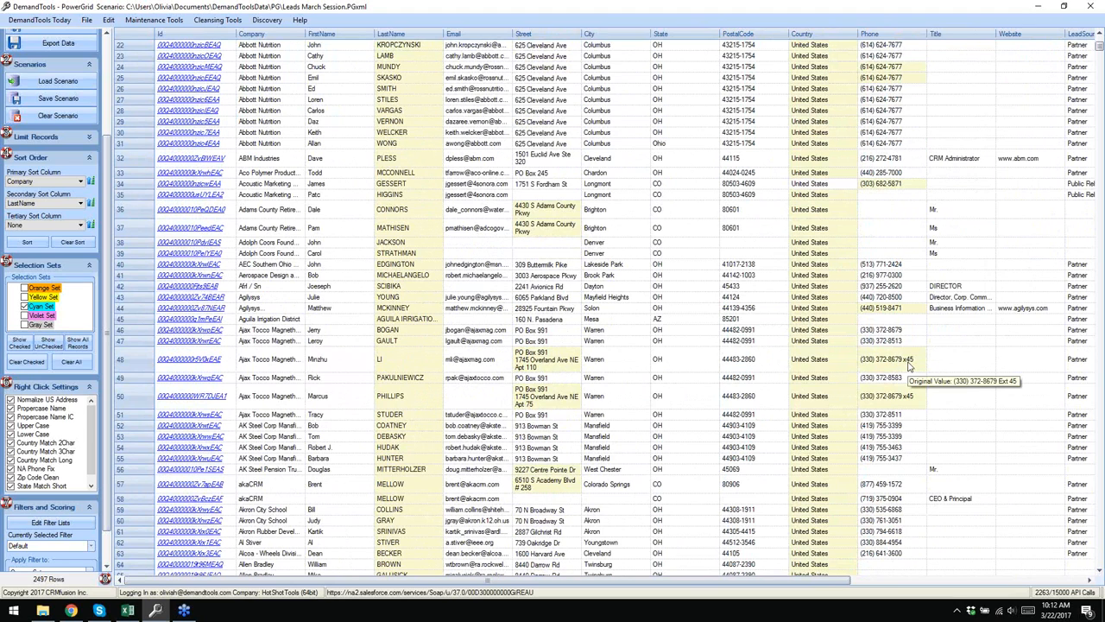
pyautogui.scroll(-1, 907, 363)
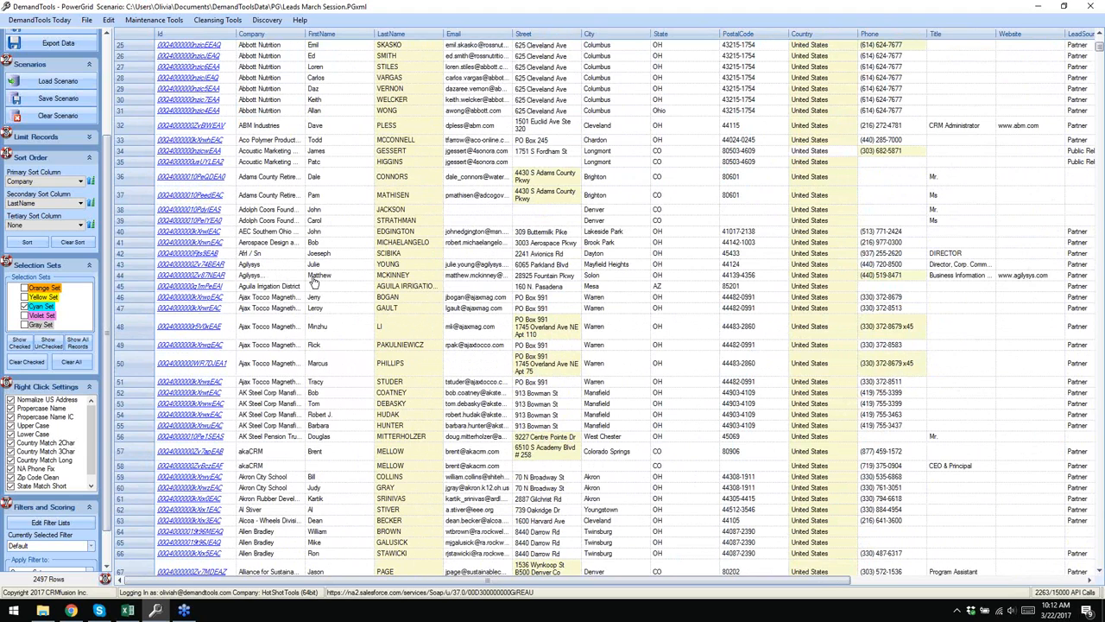
pyautogui.moveTo(106, 381); pyautogui.dragTo(110, 399)
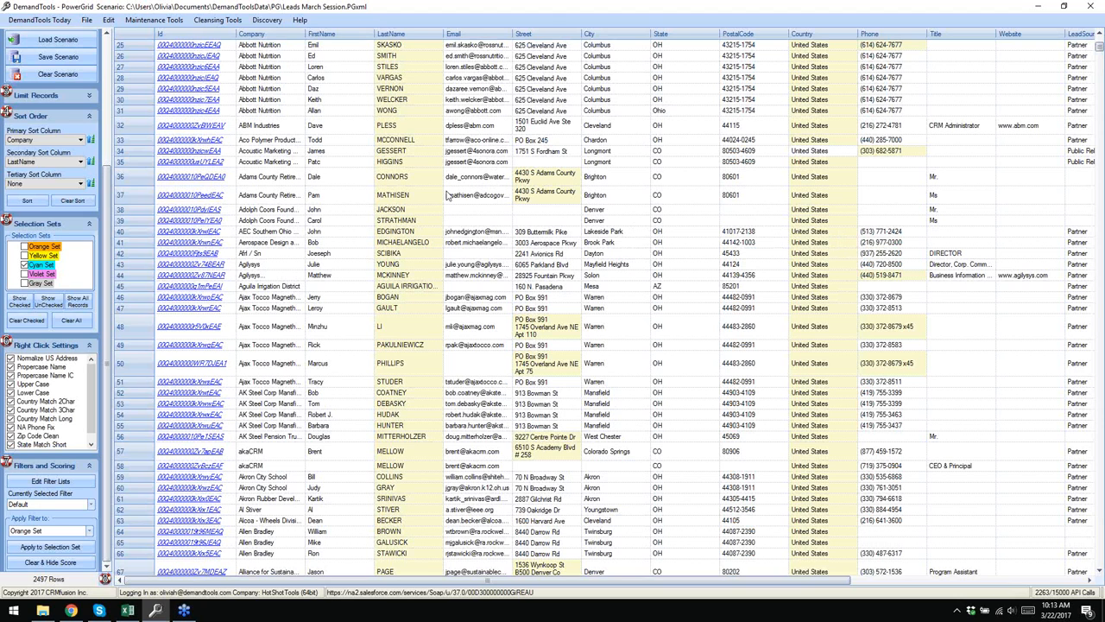
pyautogui.scroll(-2, 102, 336)
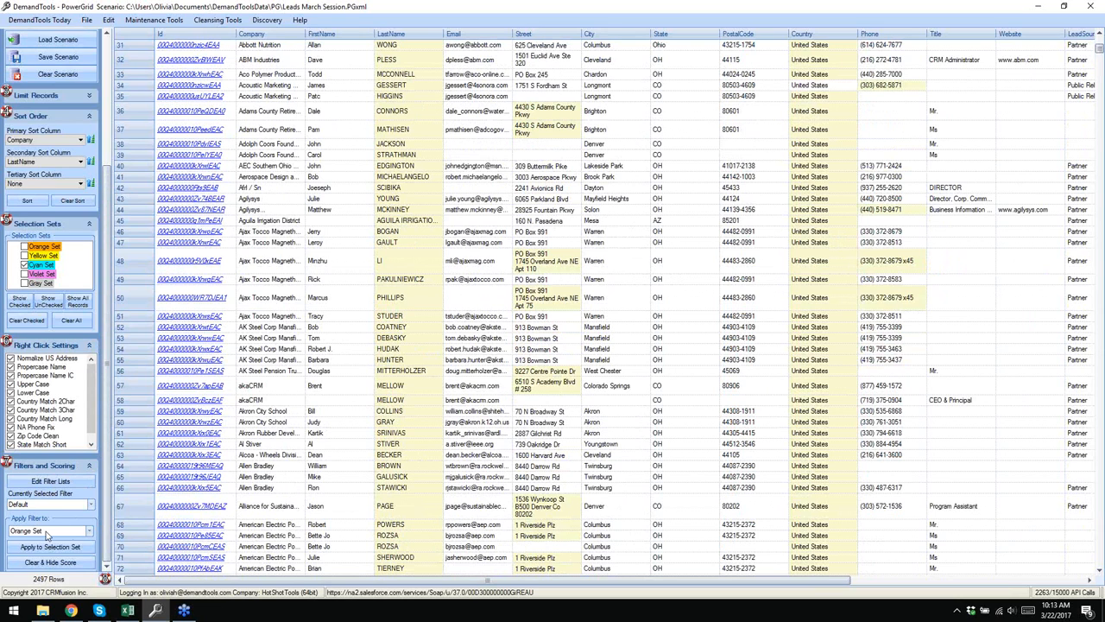
# - Create a new empty filter named Arizona Filter after Ohio Filter is rejected as a duplicate name
pyautogui.click(66, 484)
pyautogui.moveTo(345, 65); pyautogui.dragTo(524, 65)
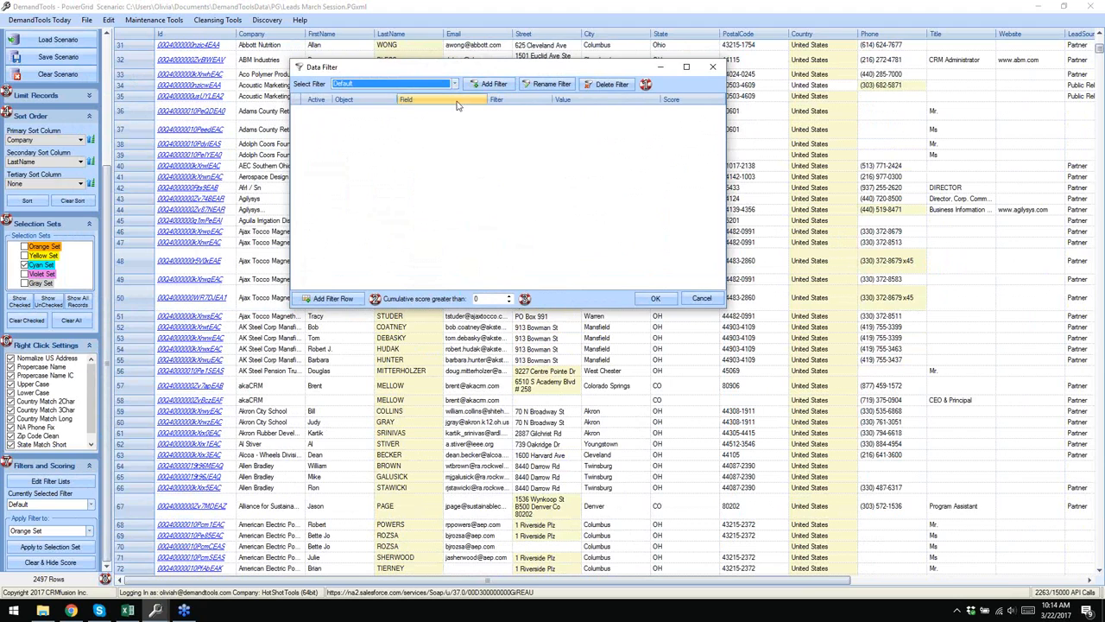
pyautogui.click(492, 84)
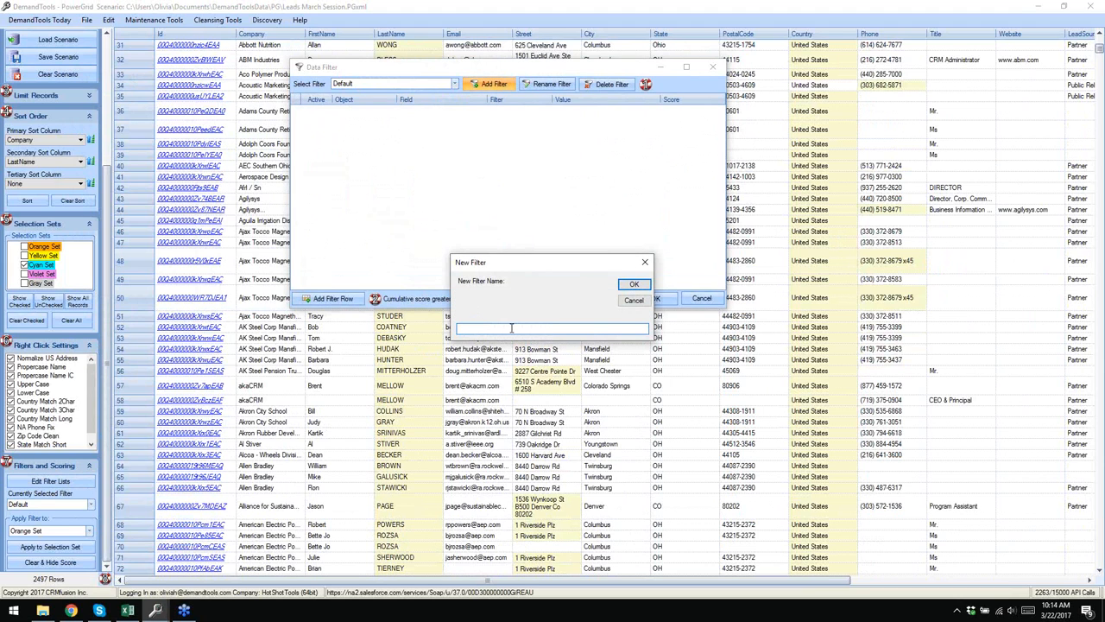
pyautogui.write('Ohio Filter')
pyautogui.click(624, 287)
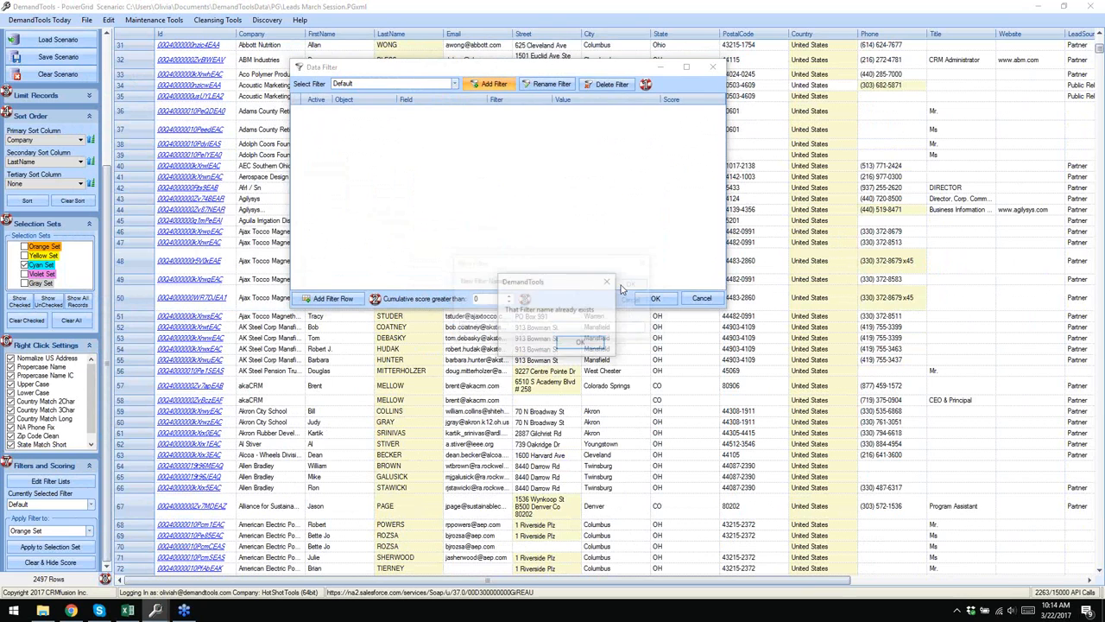
pyautogui.click(581, 343)
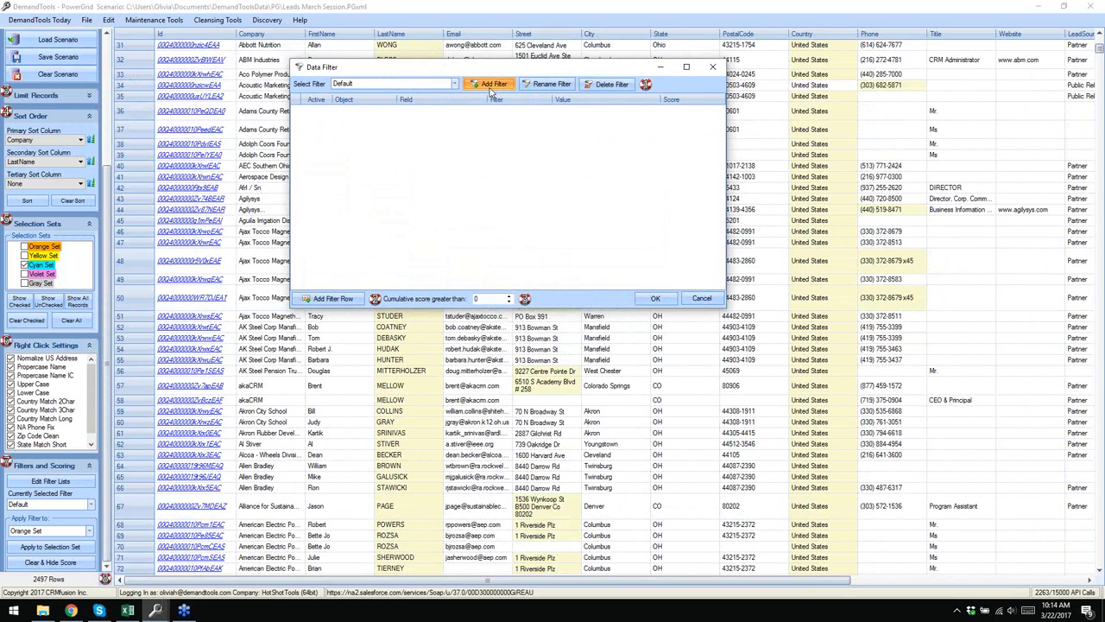
pyautogui.write('Ar')
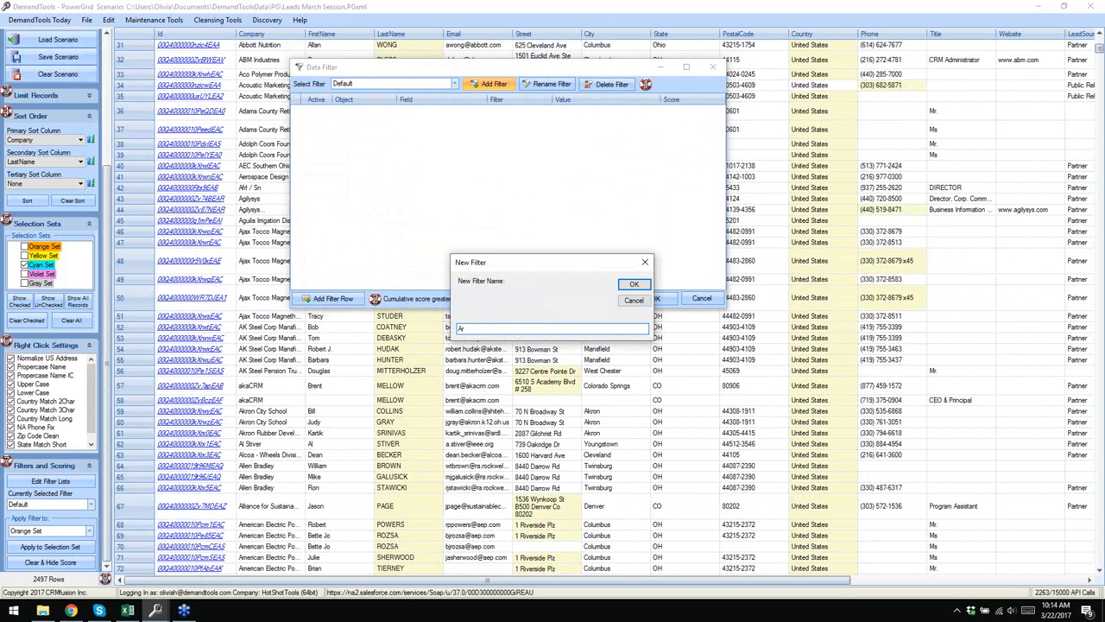
pyautogui.write('ozona Filter')
pyautogui.click(646, 286)
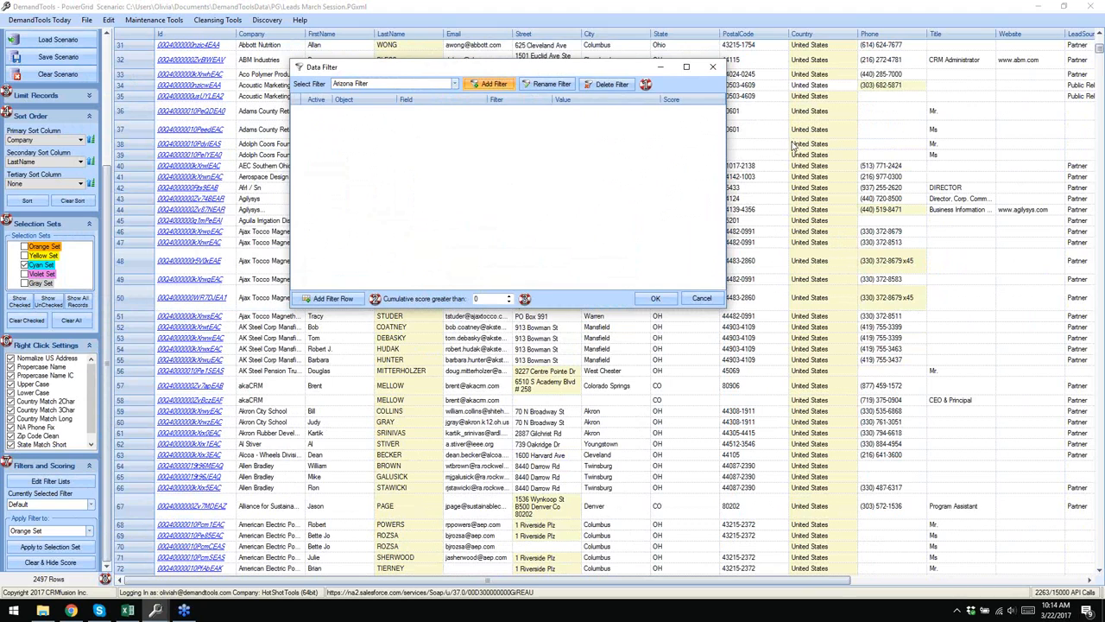
# - Add an Account billingstate row that Equals az,arizona
pyautogui.click(327, 298)
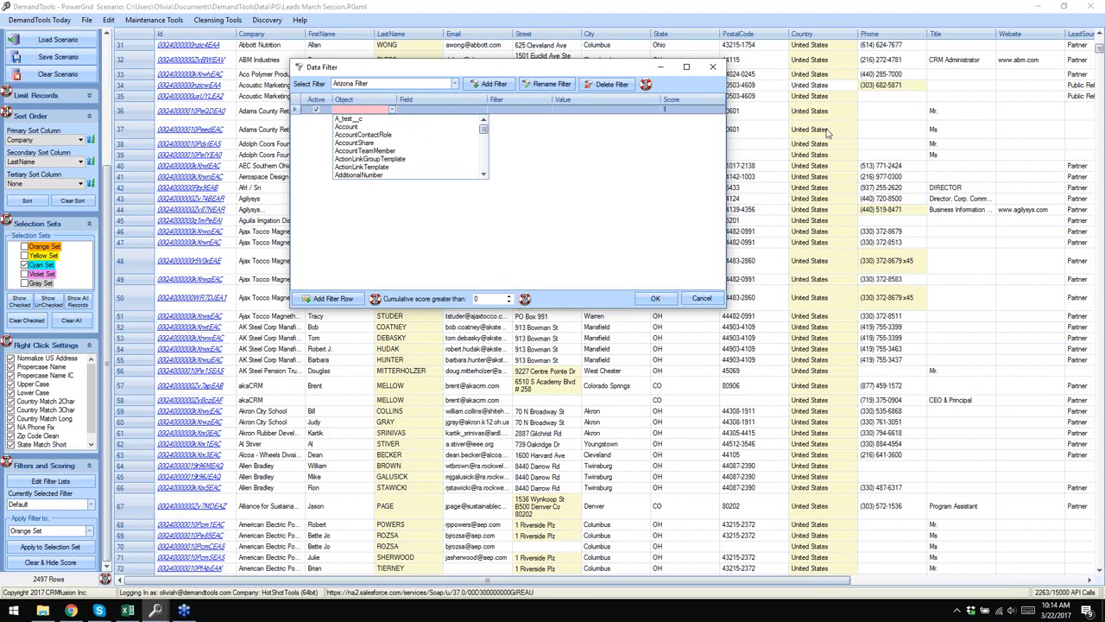
pyautogui.click(359, 128)
pyautogui.click(473, 112)
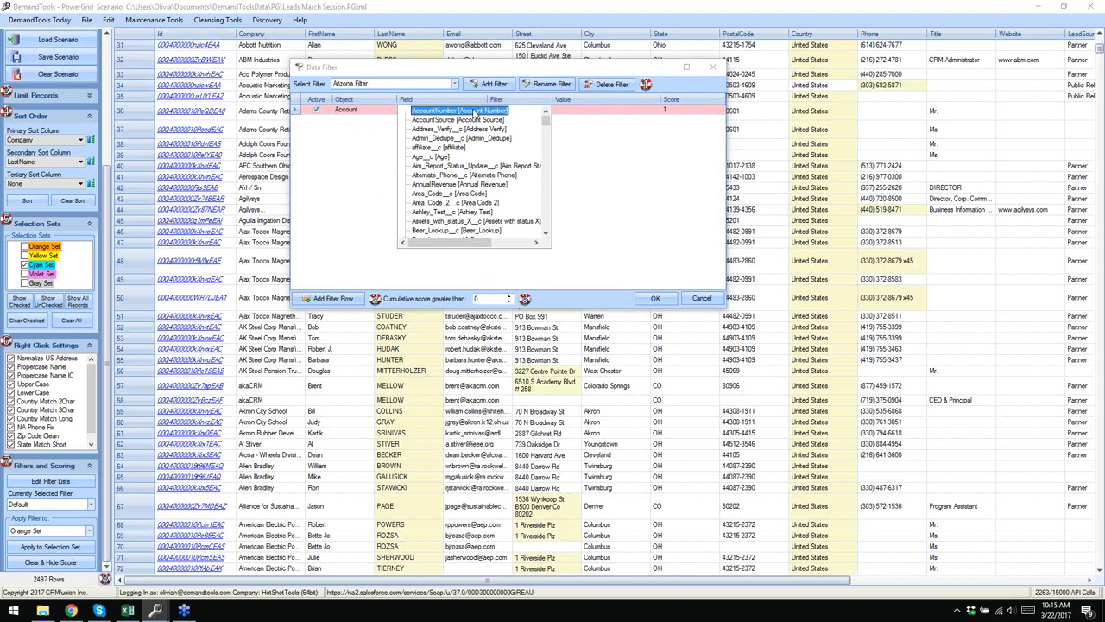
pyautogui.scroll(-3, 458, 197)
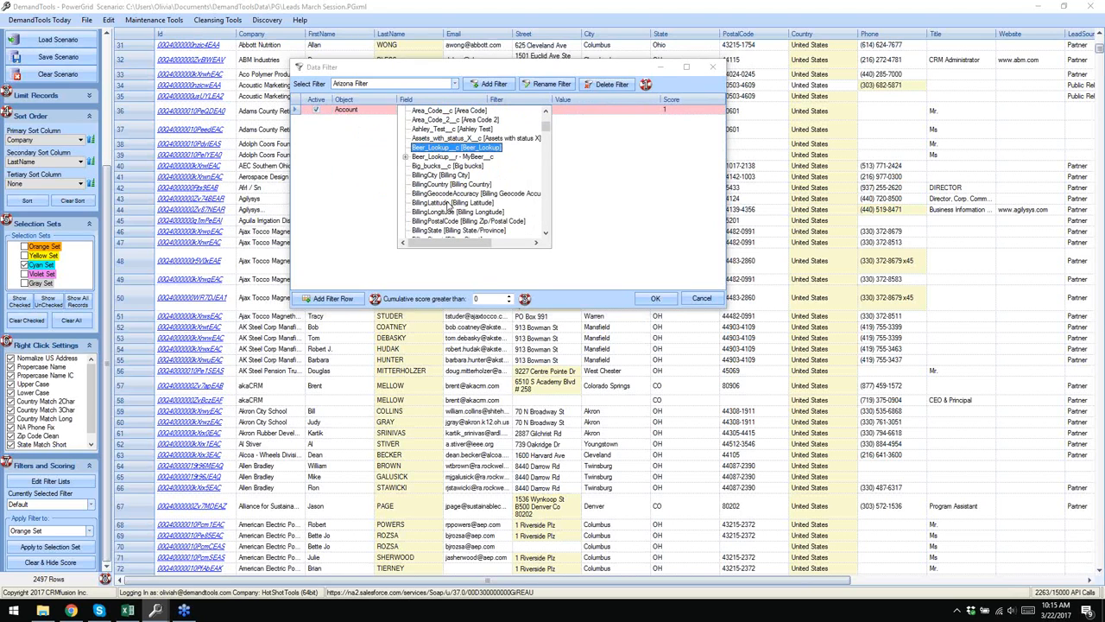
pyautogui.click(444, 230)
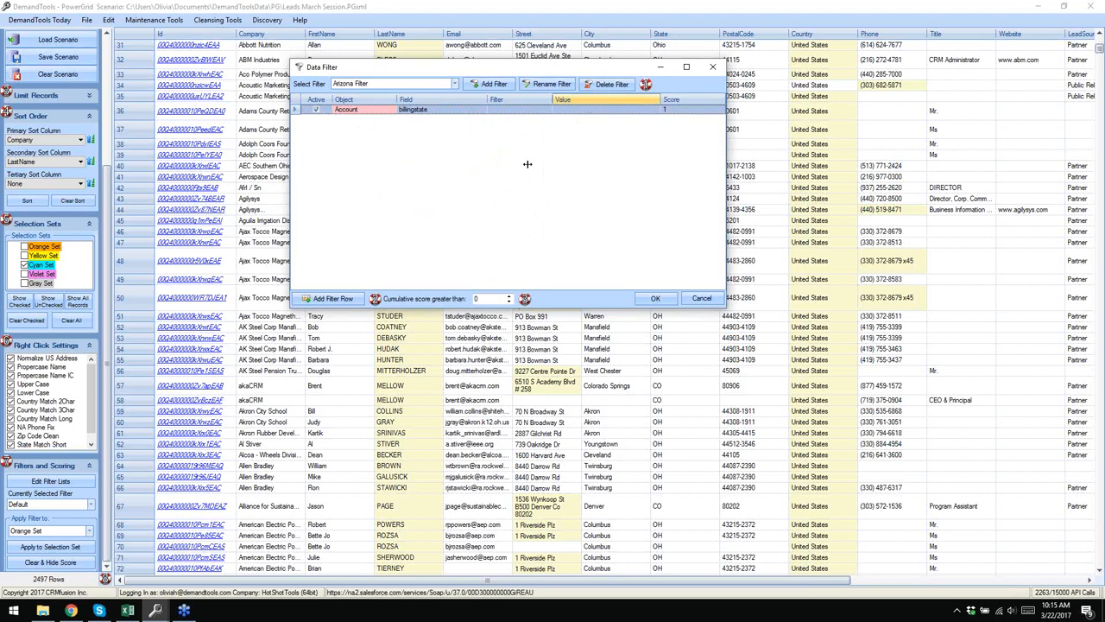
pyautogui.click(520, 110)
pyautogui.click(547, 110)
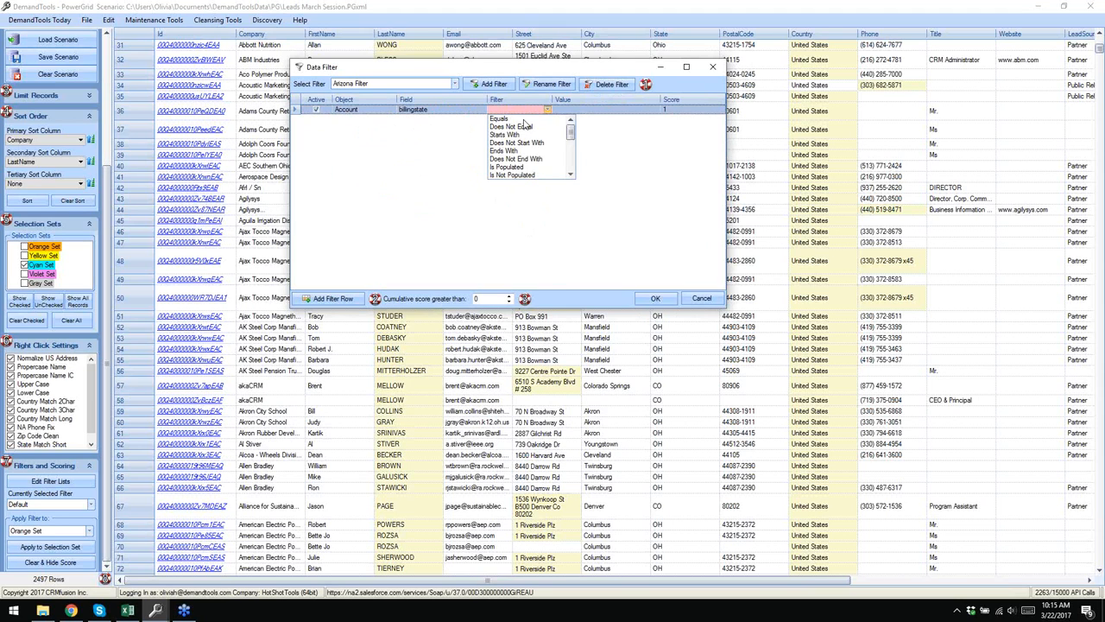
pyautogui.click(523, 119)
pyautogui.click(569, 110)
pyautogui.write('az')
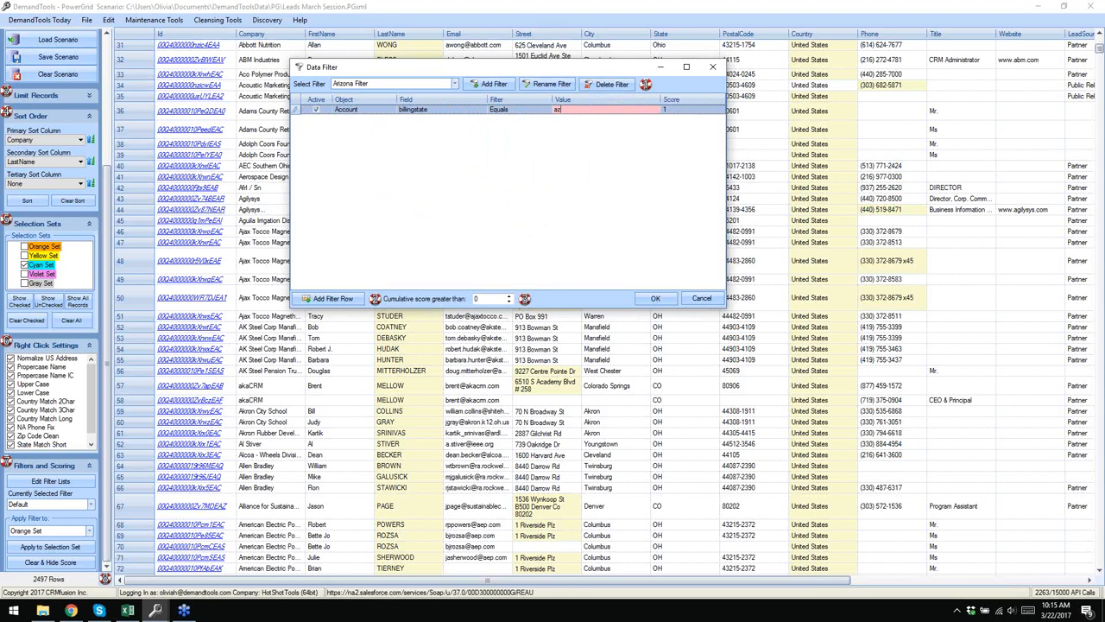
pyautogui.write(',arizona')
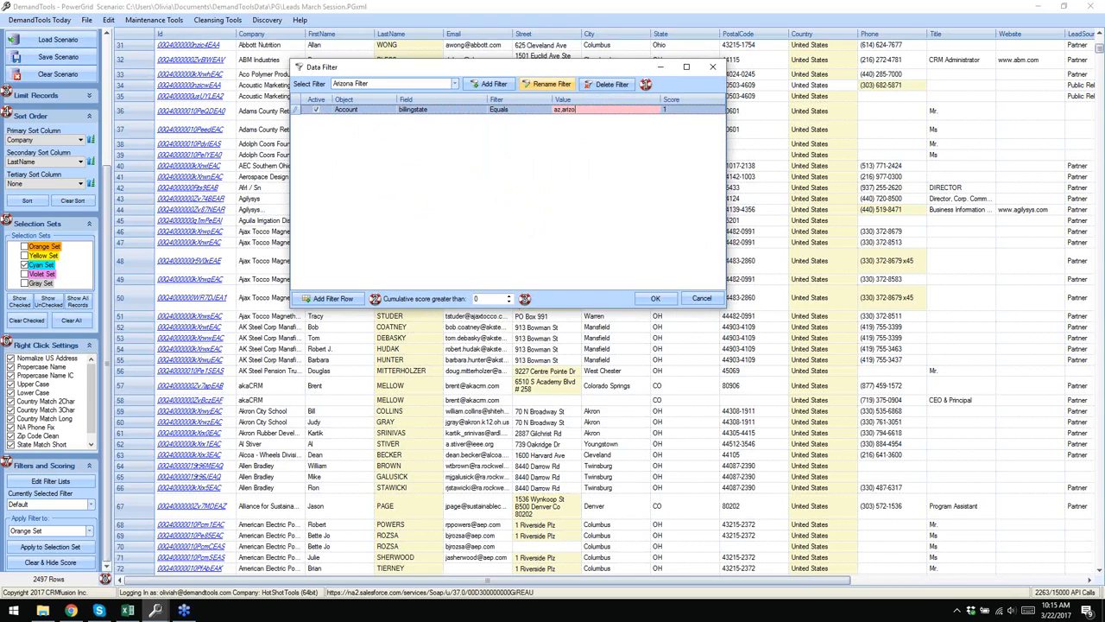
# - Add a Contact MailingState row compared with Equals
pyautogui.click(316, 300)
pyautogui.press('c')
pyautogui.scroll(-5, 399, 152)
pyautogui.scroll(-6, 433, 166)
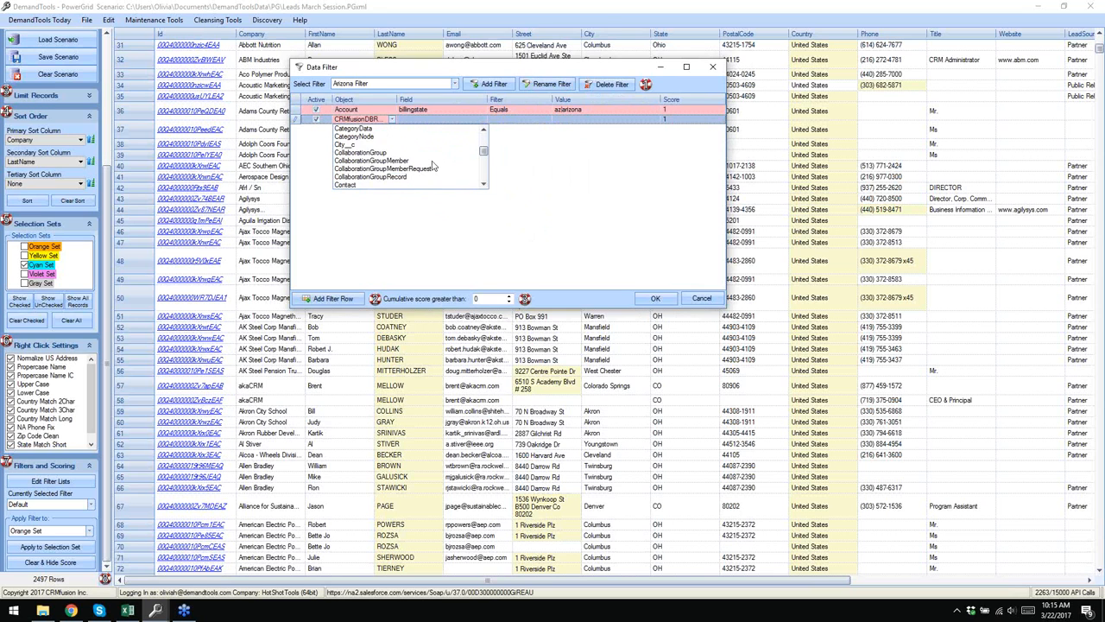
pyautogui.click(345, 136)
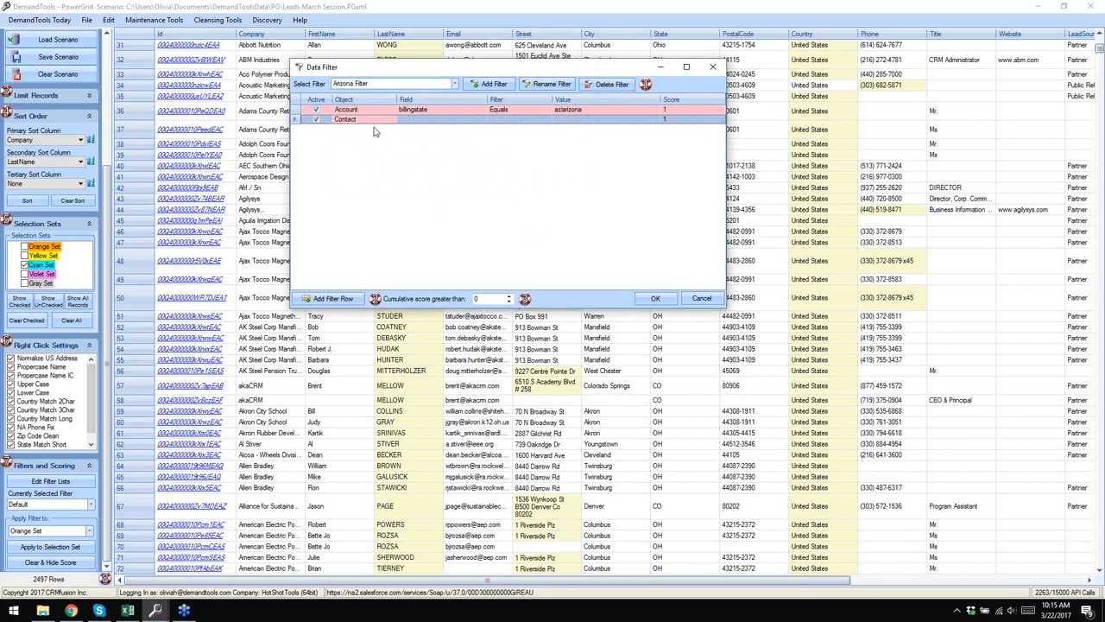
pyautogui.click(421, 118)
pyautogui.press('m')
pyautogui.scroll(-2, 451, 172)
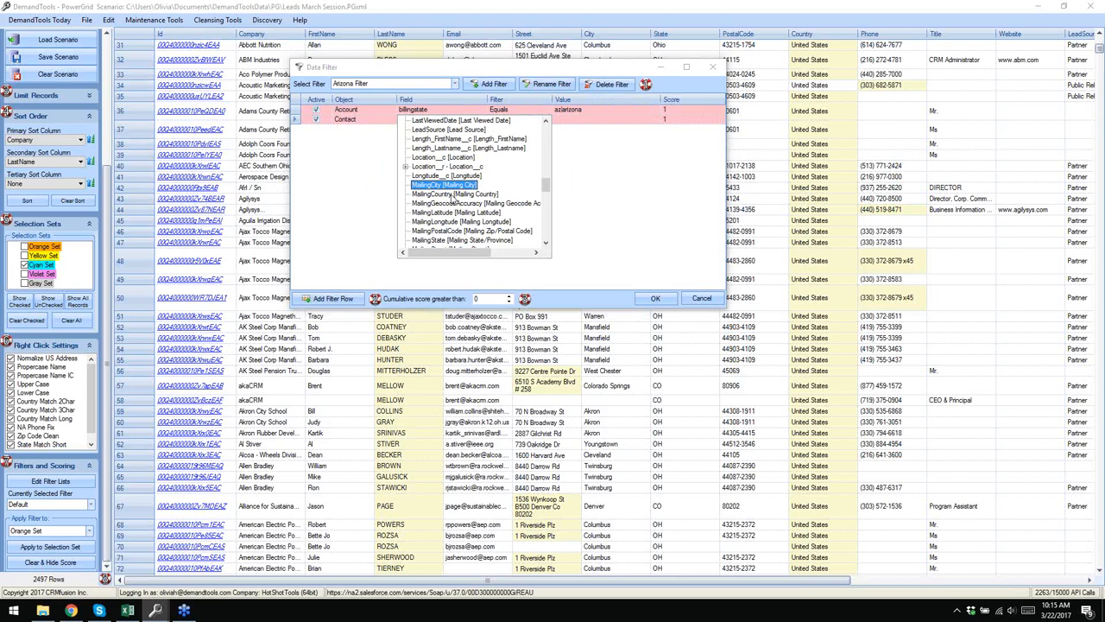
pyautogui.click(442, 242)
pyautogui.click(497, 121)
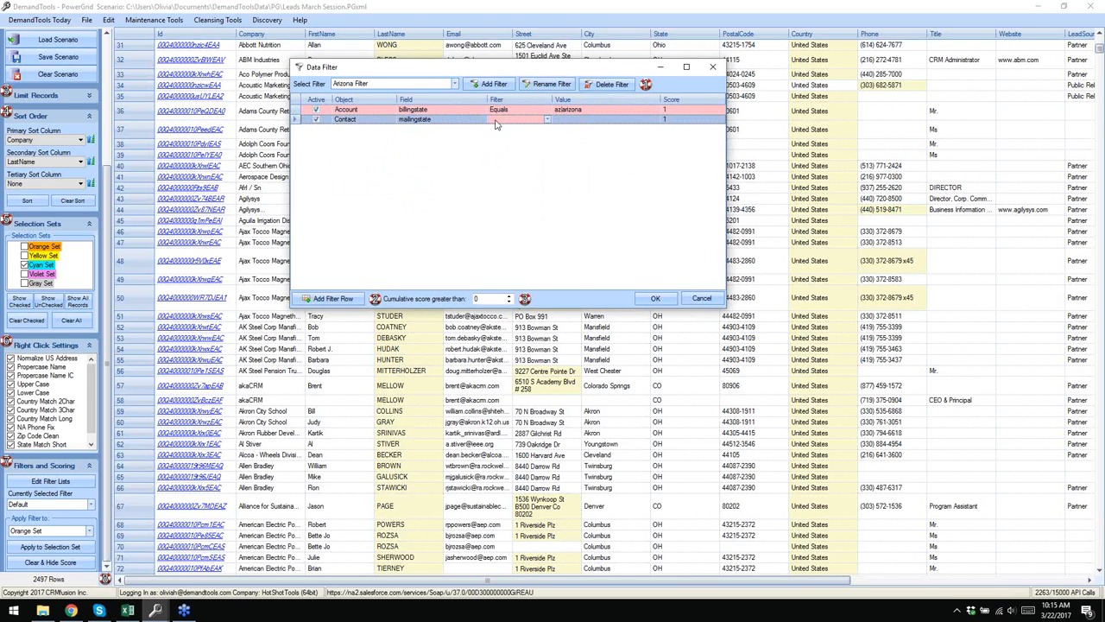
pyautogui.click(546, 121)
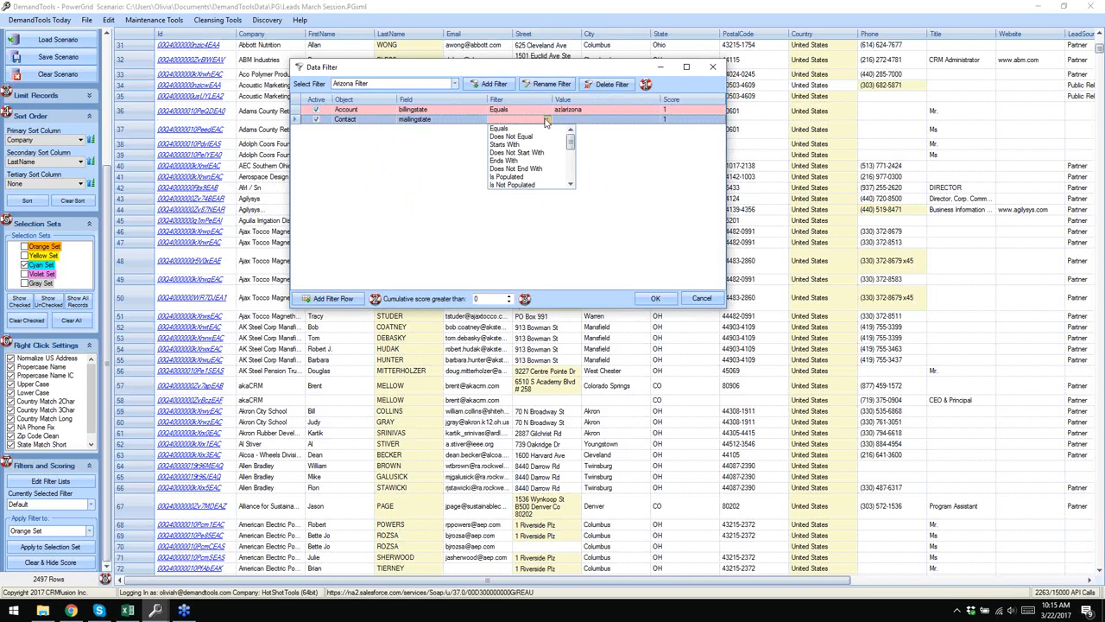
pyautogui.click(501, 129)
pyautogui.click(564, 119)
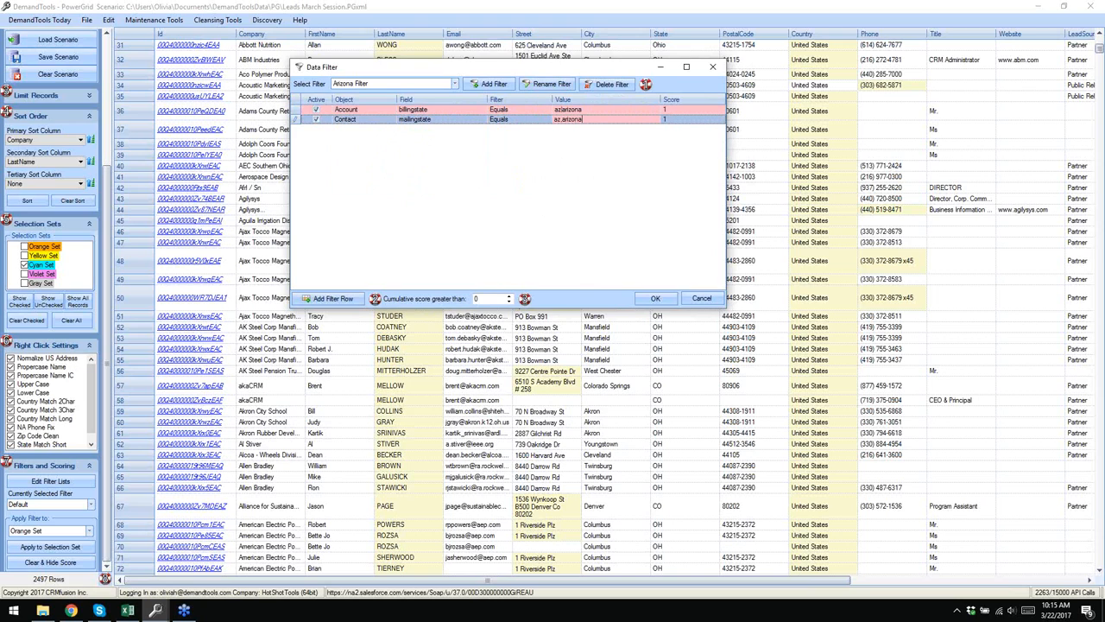
# - Add a Lead State row equal to az,arizona and commit the rows' values and scores
pyautogui.click(338, 299)
pyautogui.press('l')
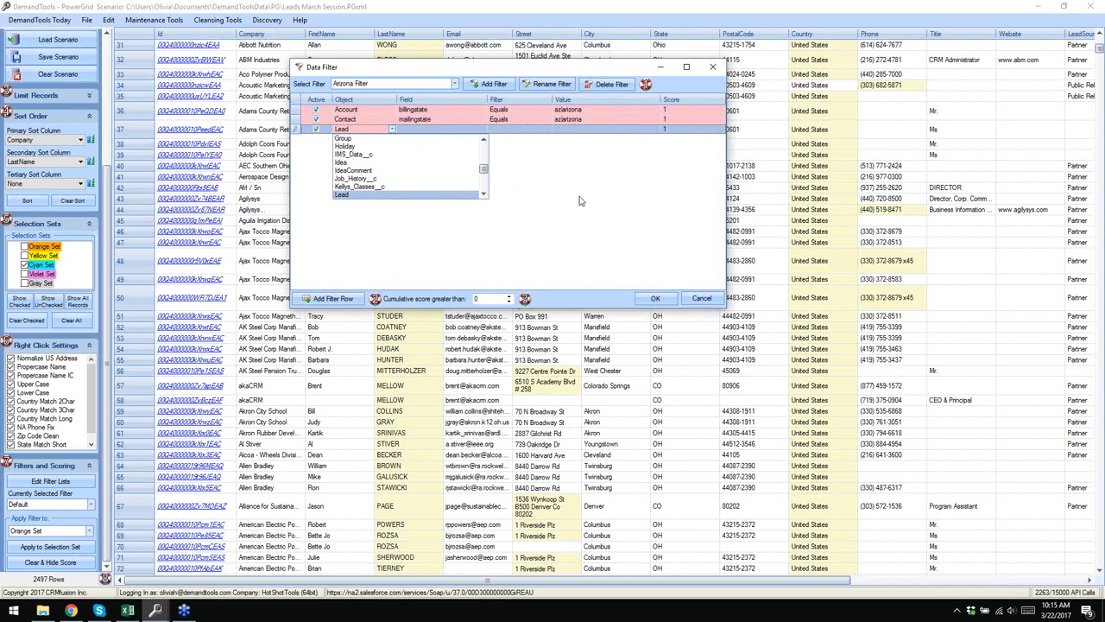
pyautogui.click(403, 195)
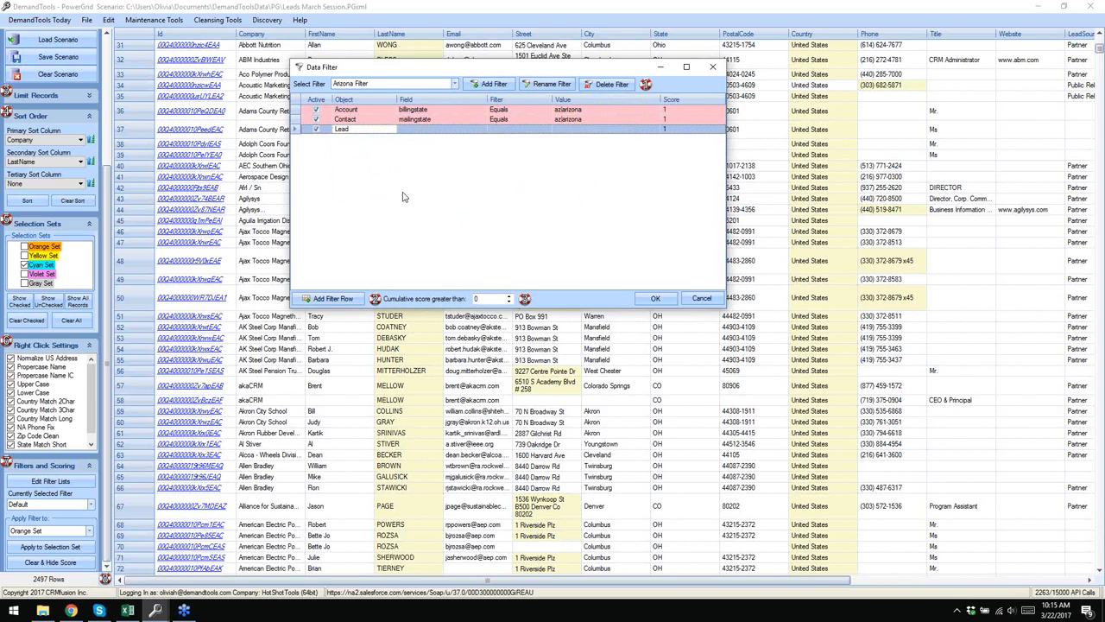
pyautogui.click(472, 132)
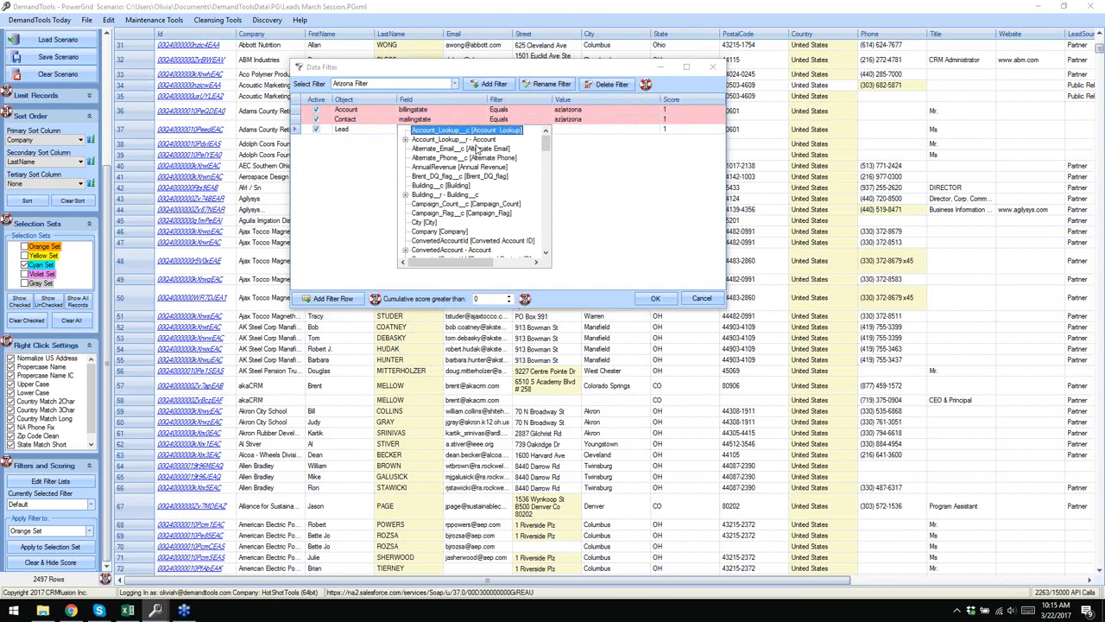
pyautogui.press('s')
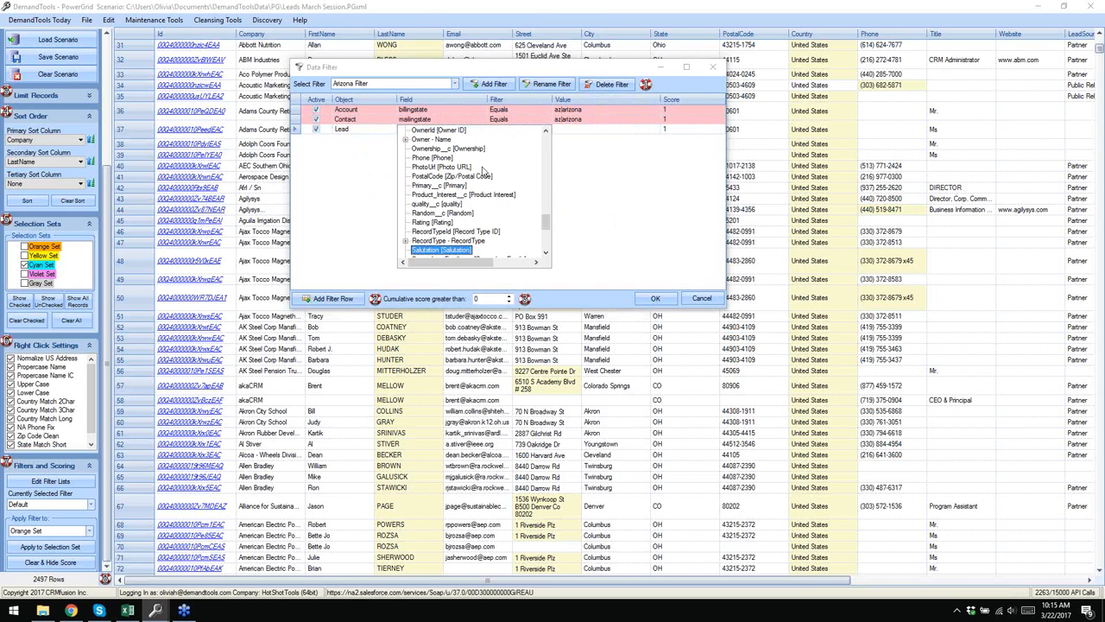
pyautogui.scroll(-2, 484, 175)
pyautogui.click(442, 222)
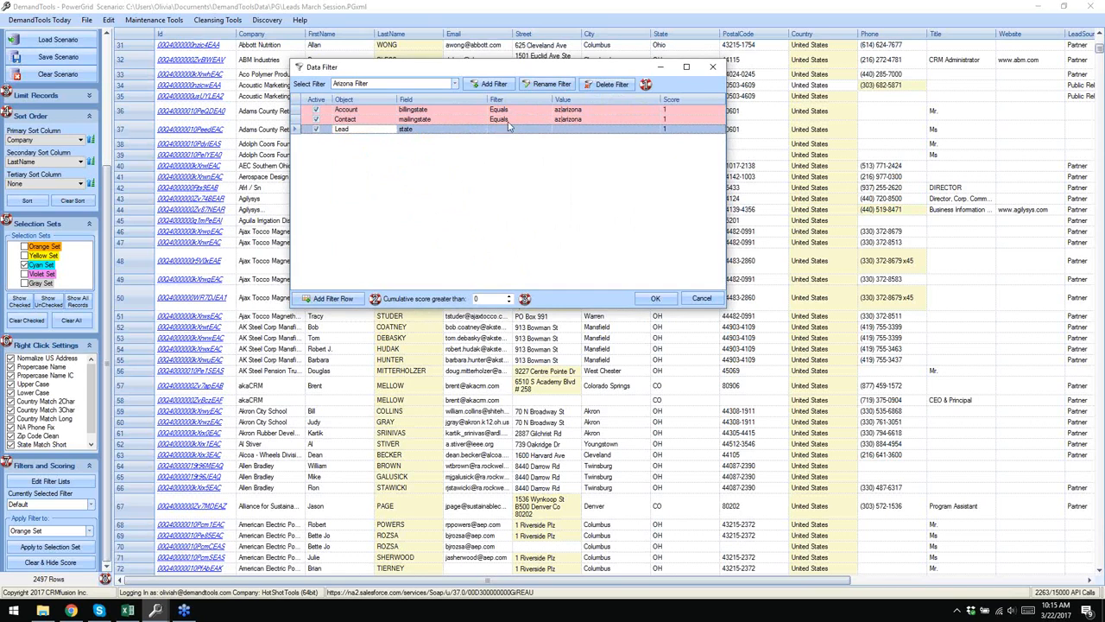
pyautogui.click(546, 129)
pyautogui.click(566, 138)
pyautogui.write('az,arizona')
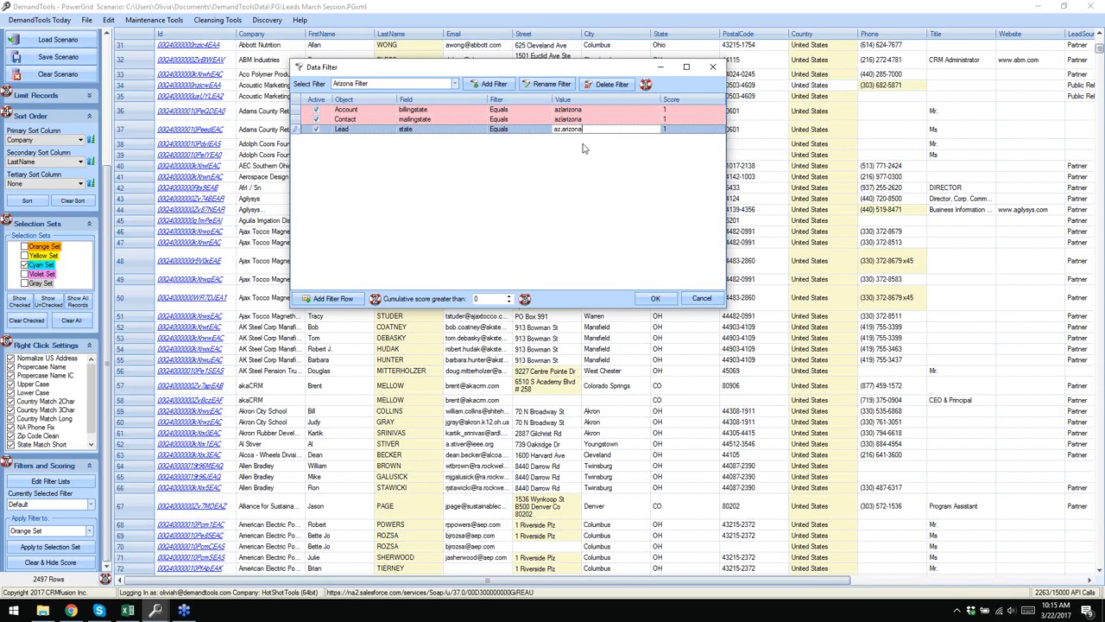
pyautogui.click(683, 110)
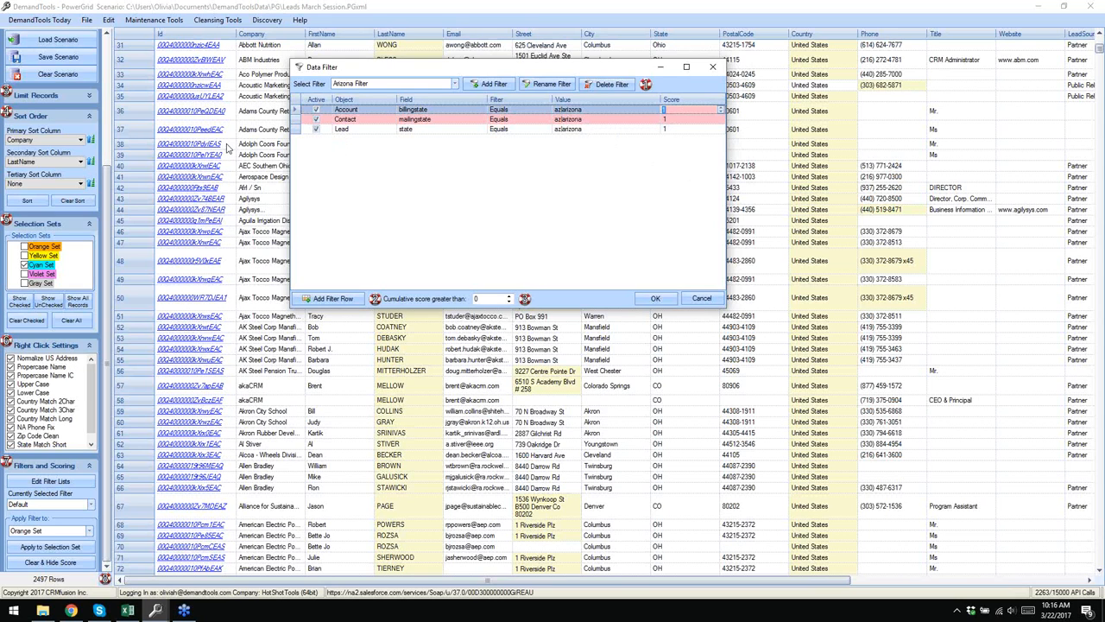
pyautogui.click(359, 130)
# - Set the Lead row's score and save Arizona Filter as the current filter
pyautogui.click(292, 130)
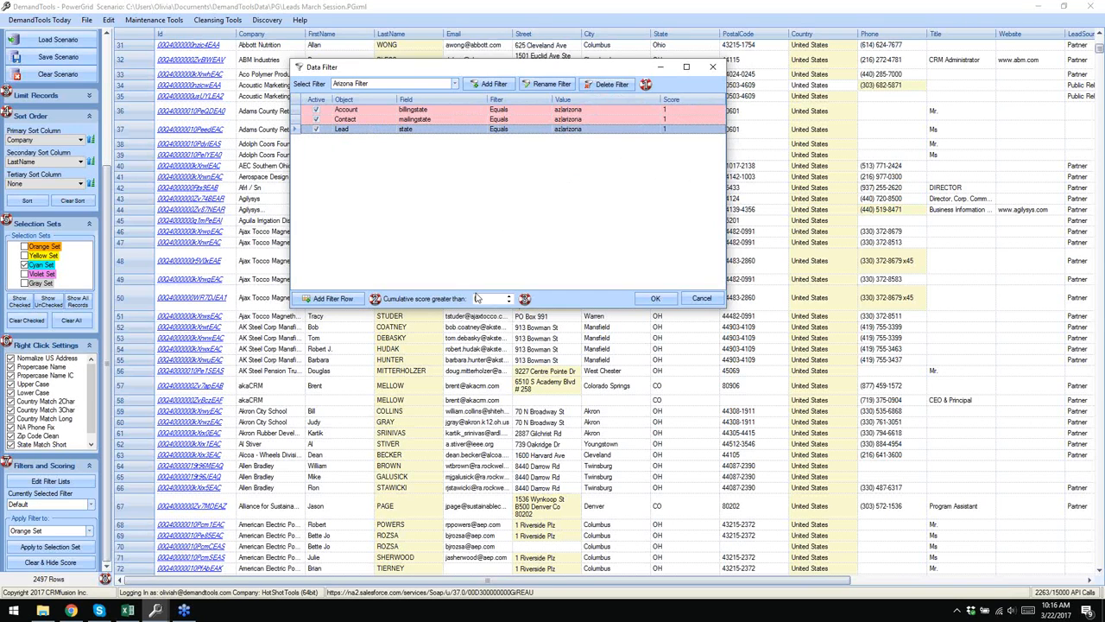
pyautogui.click(680, 132)
pyautogui.click(656, 298)
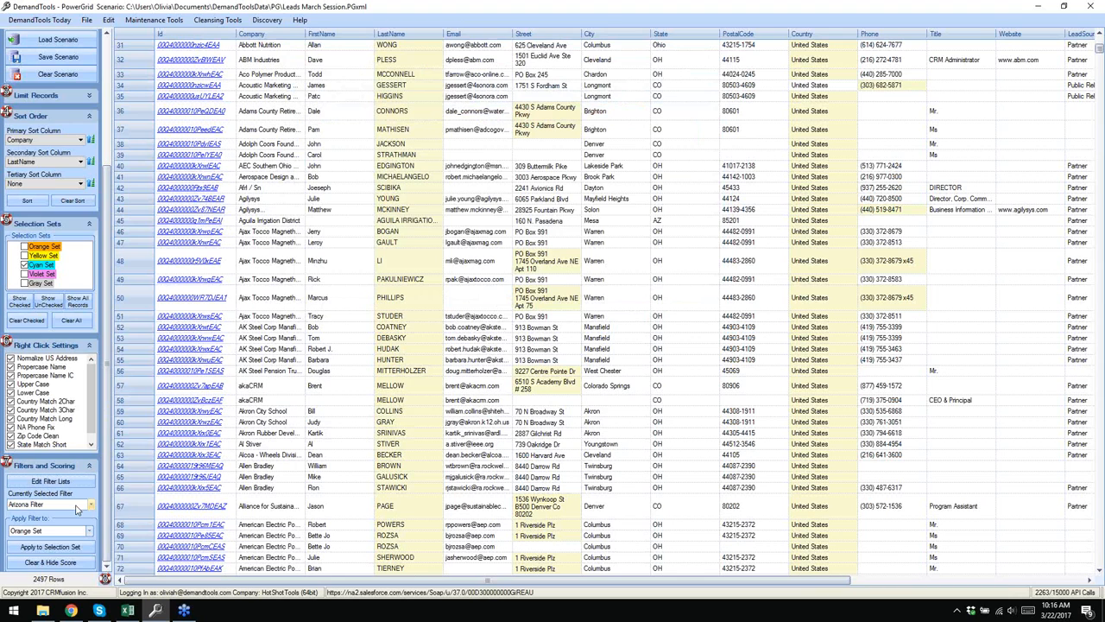
# - Score records matching Arizona Filter into the Violet Set
pyautogui.click(76, 510)
pyautogui.click(30, 542)
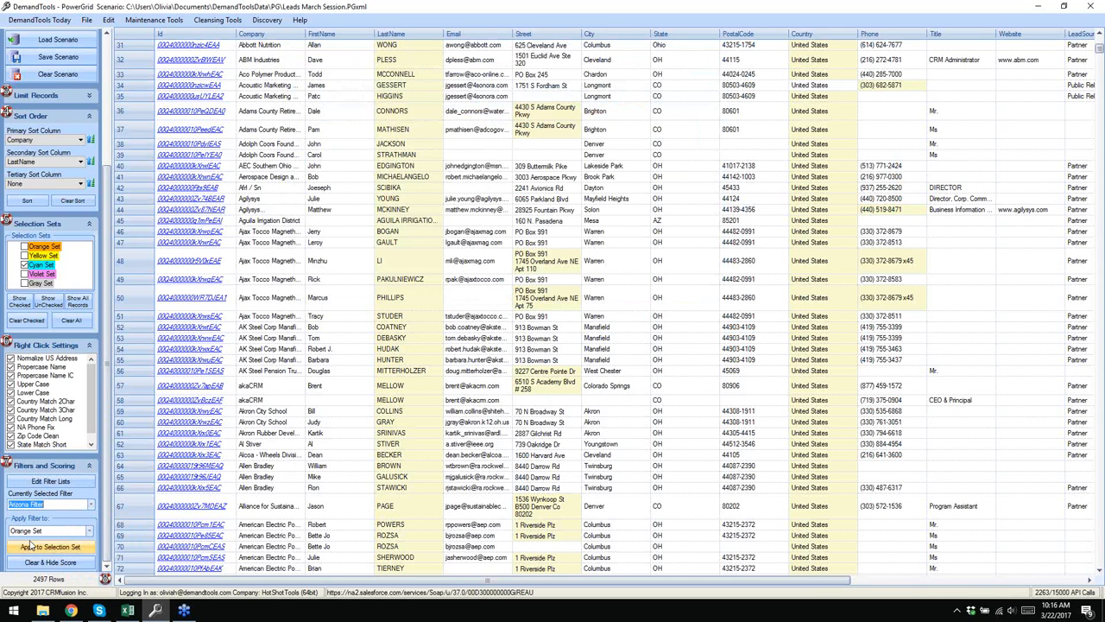
pyautogui.click(89, 531)
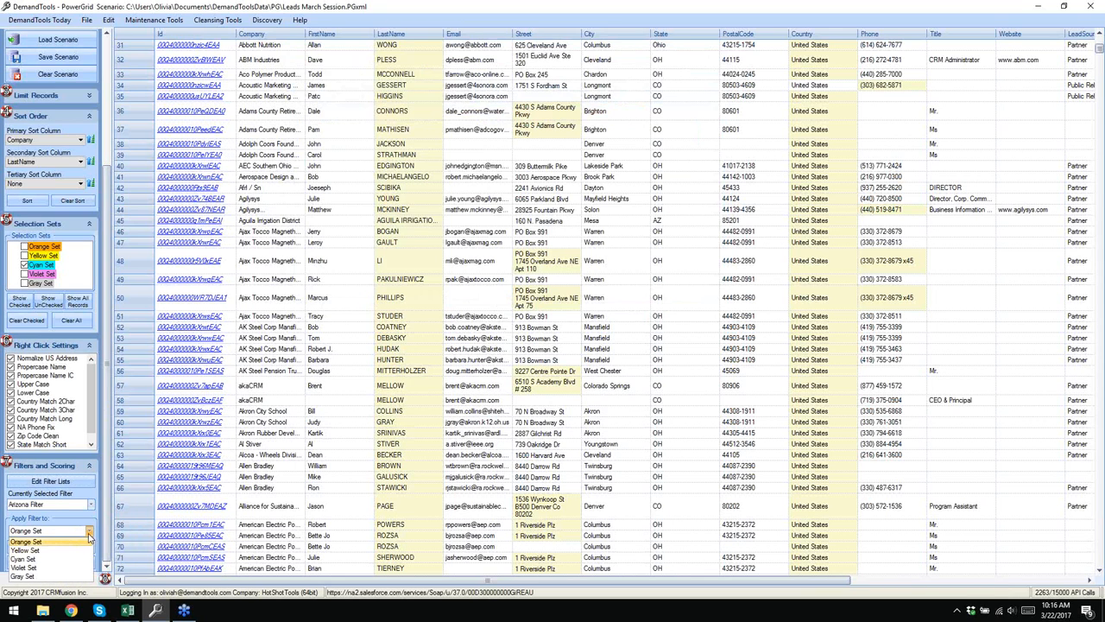
pyautogui.click(57, 568)
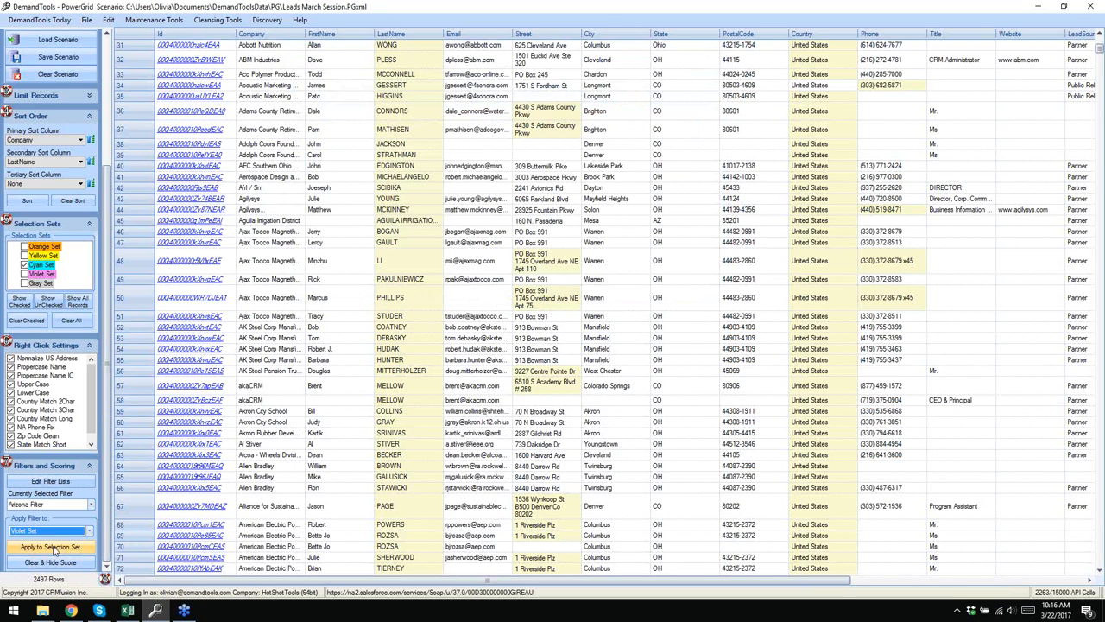
pyautogui.click(54, 548)
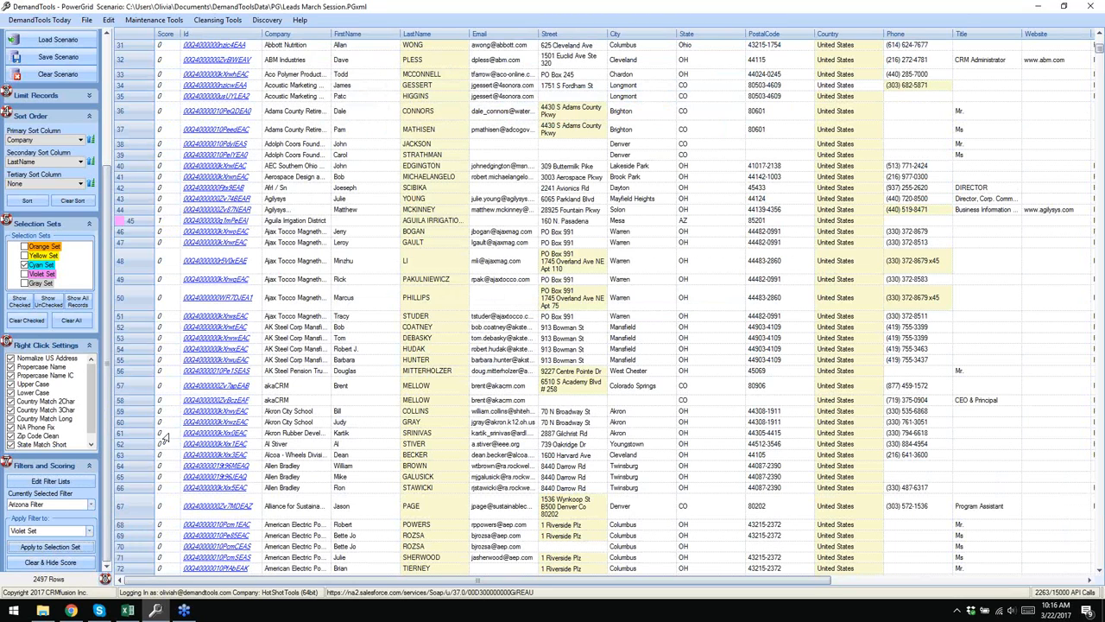
# - Show only the Violet Set, leaving 237 of 2497 Arizona leads in the grid
pyautogui.click(24, 265)
pyautogui.click(24, 274)
pyautogui.click(20, 301)
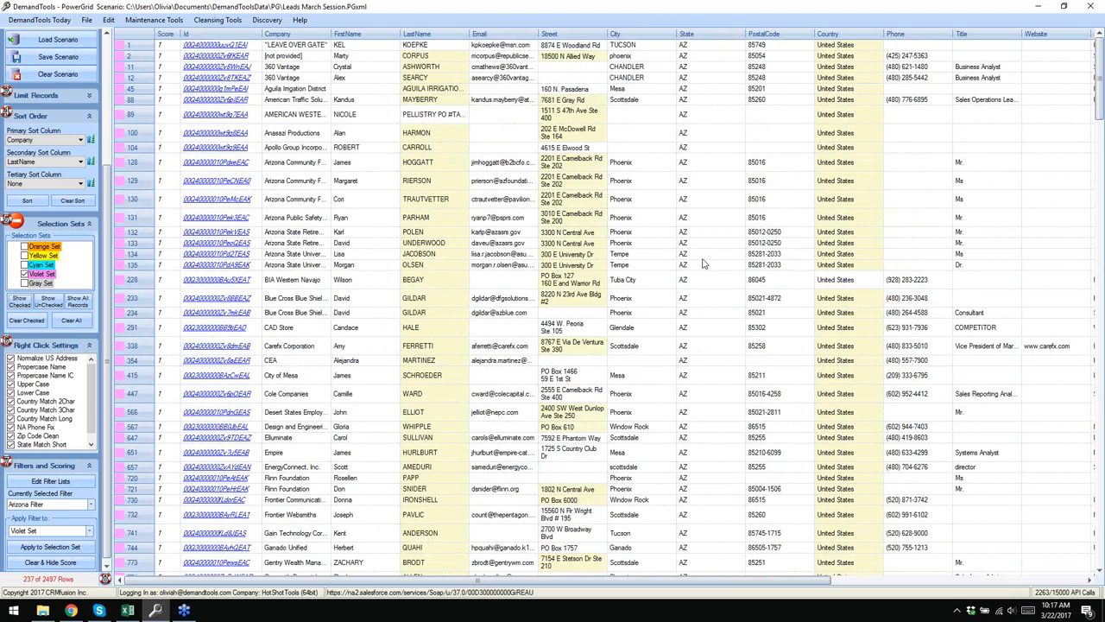
pyautogui.scroll(-5, 700, 254)
pyautogui.scroll(5, 699, 254)
pyautogui.click(264, 16)
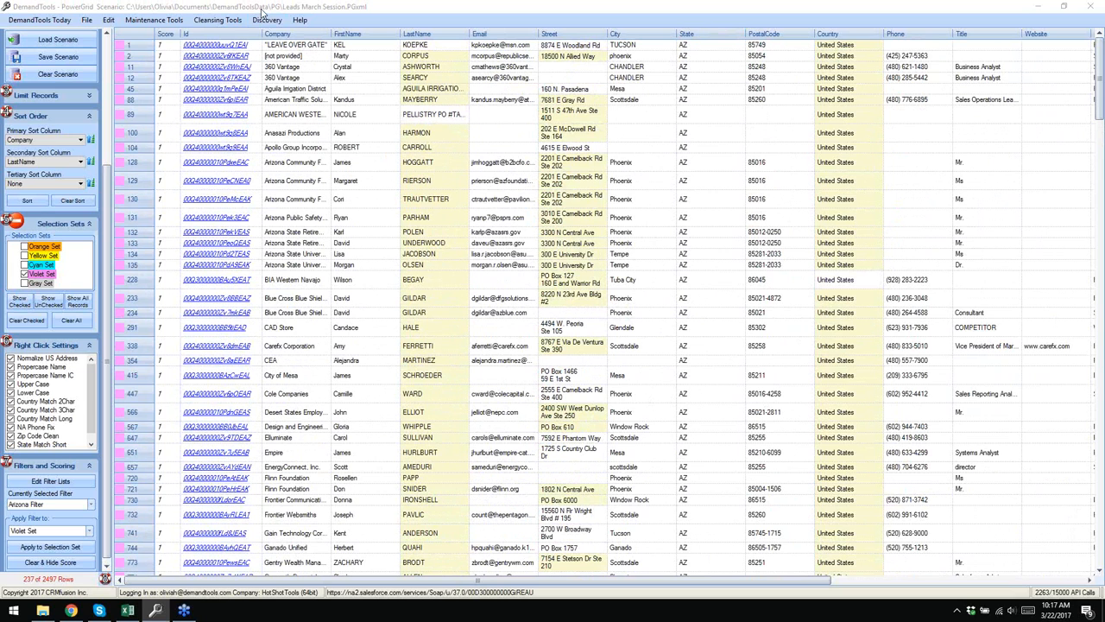
pyautogui.scroll(-1, 291, 194)
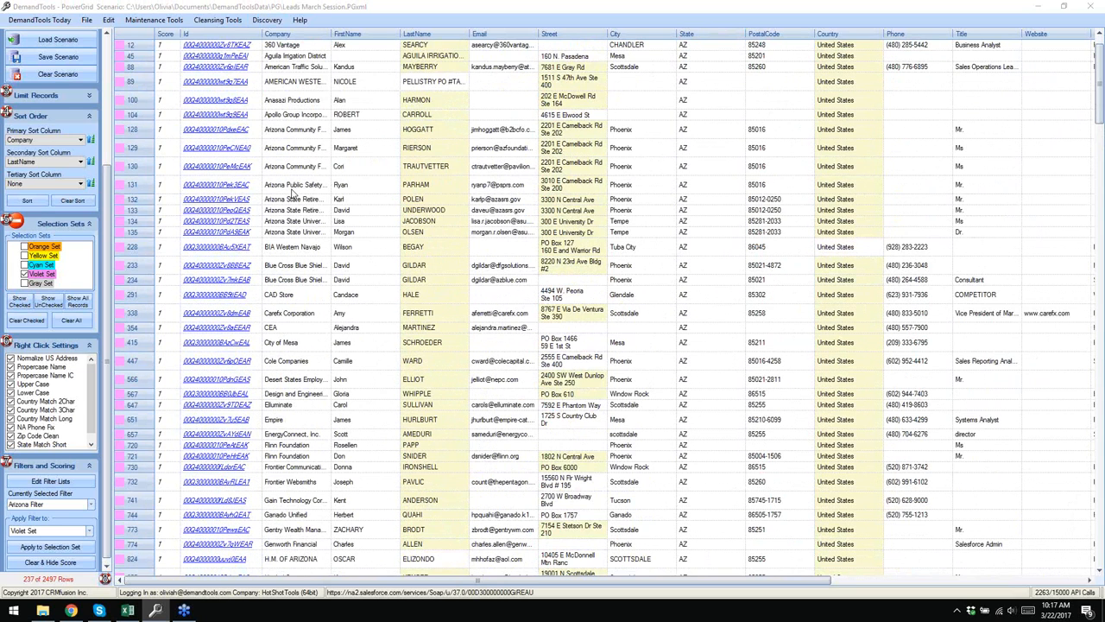
pyautogui.scroll(1, 292, 193)
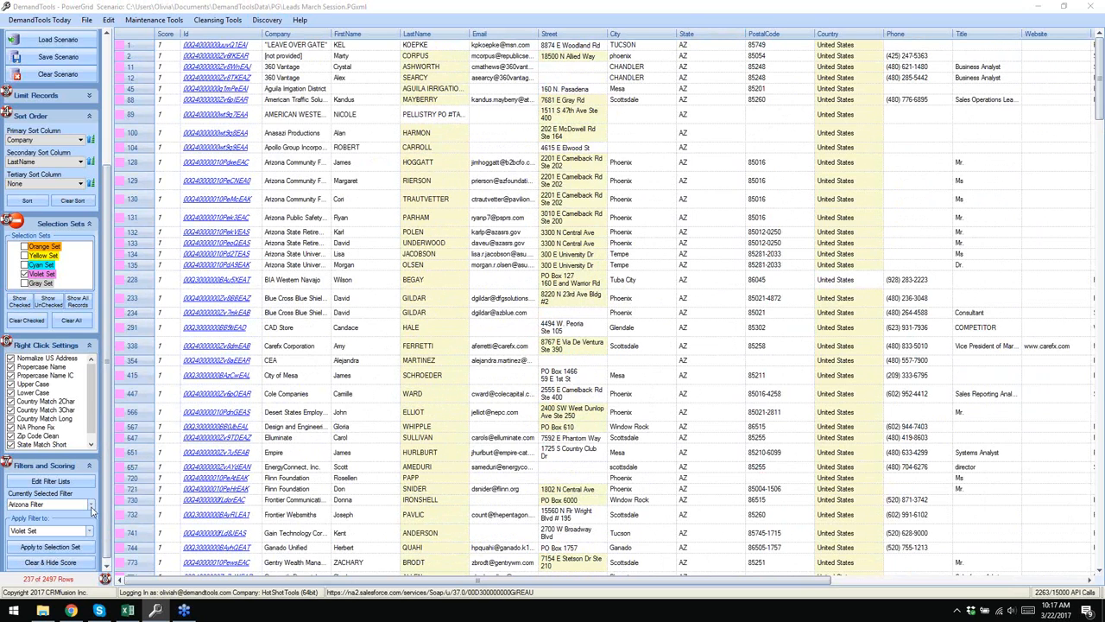
# - Switch to Ohio 2, set cumulative score greater than 1, review state and city values, and save
pyautogui.click(58, 484)
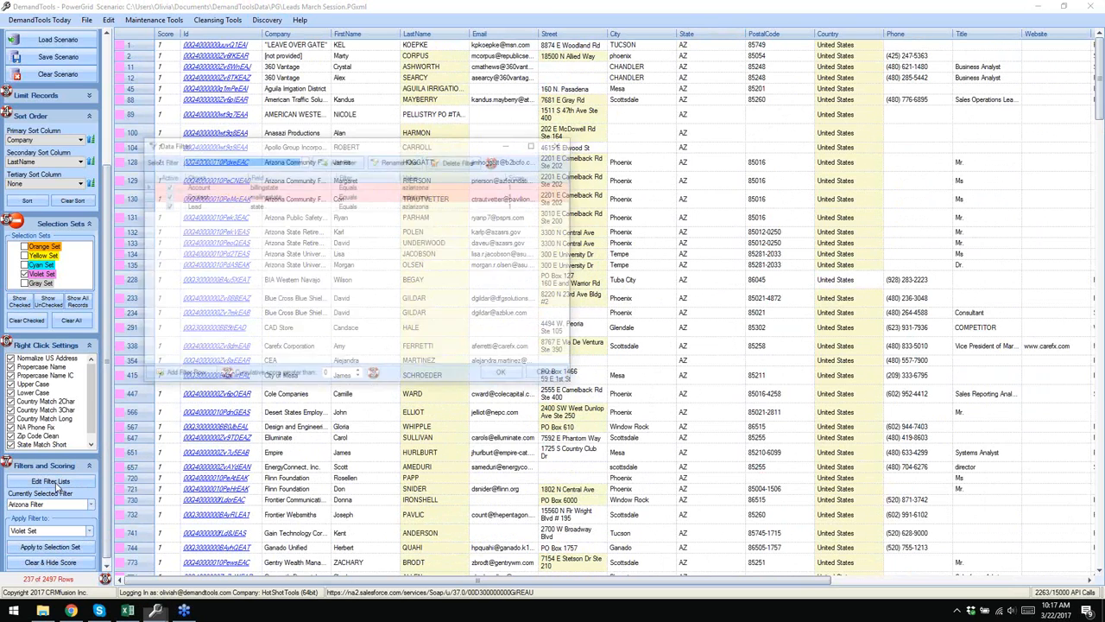
pyautogui.click(301, 161)
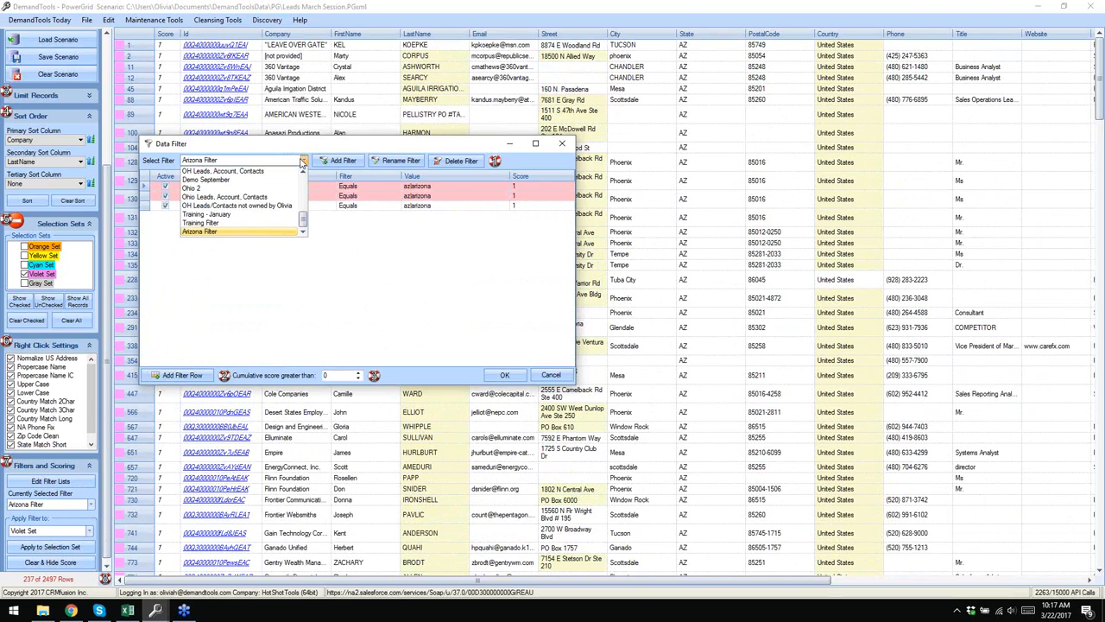
pyautogui.click(191, 192)
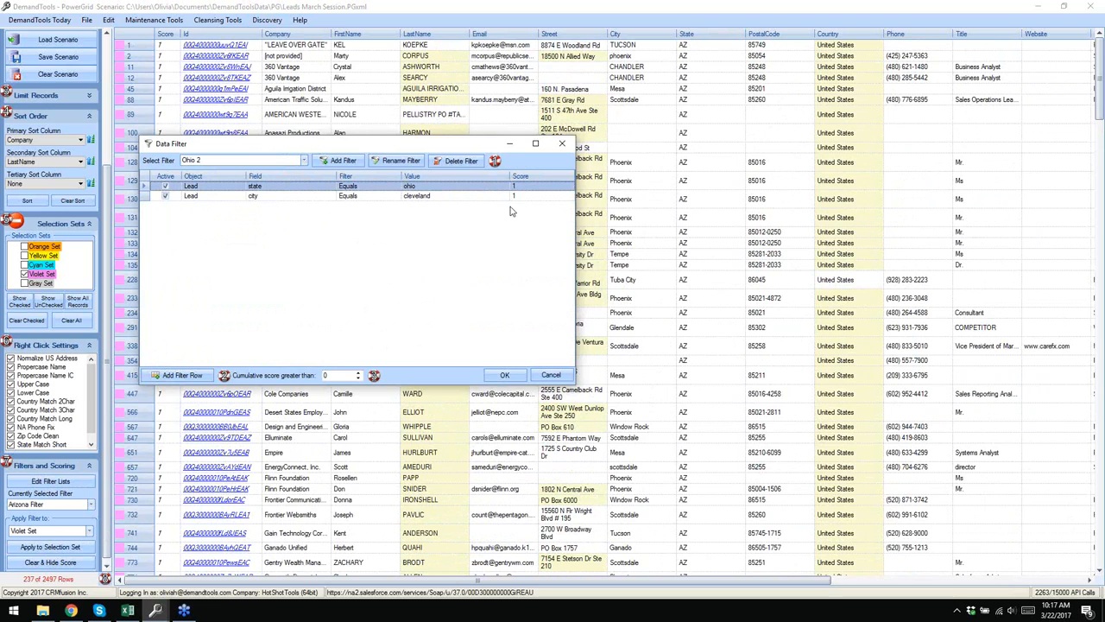
pyautogui.click(332, 374)
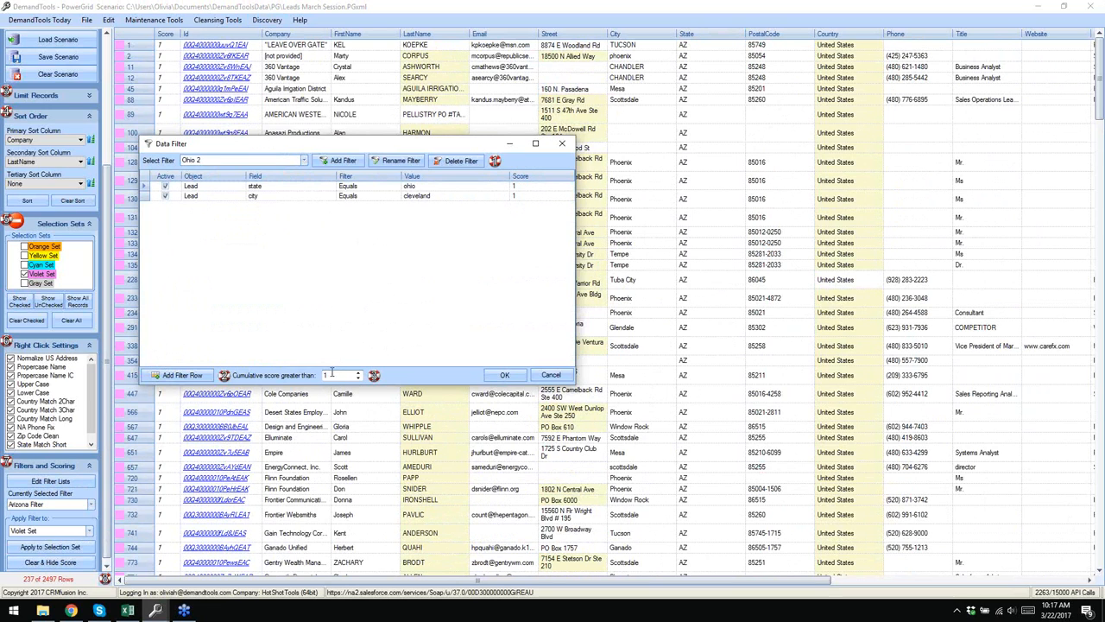
pyautogui.click(420, 187)
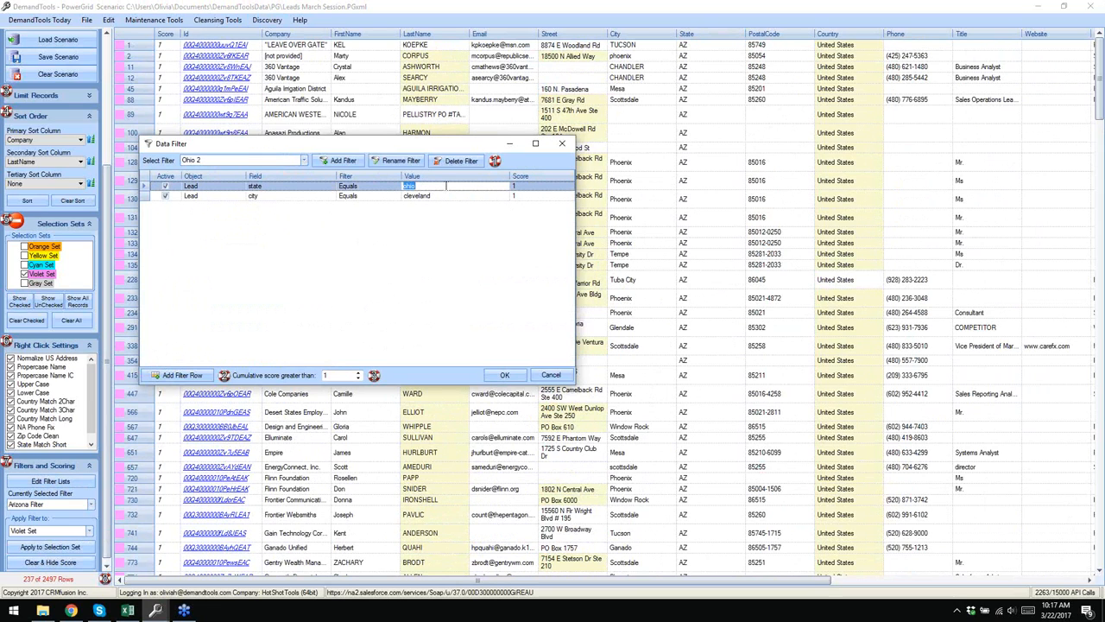
pyautogui.click(422, 196)
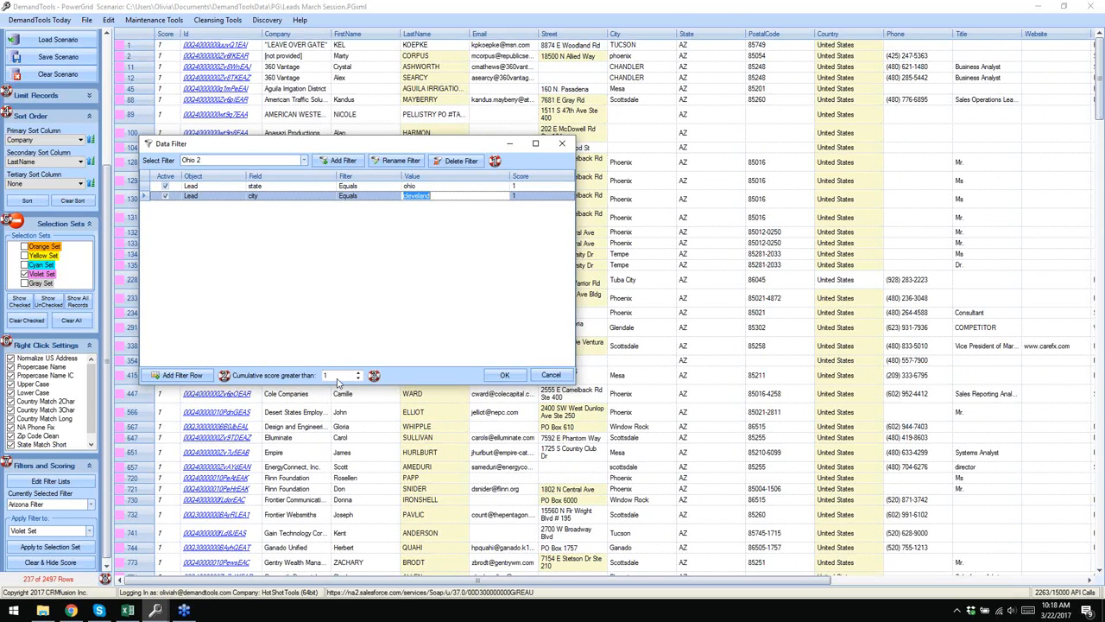
pyautogui.click(505, 376)
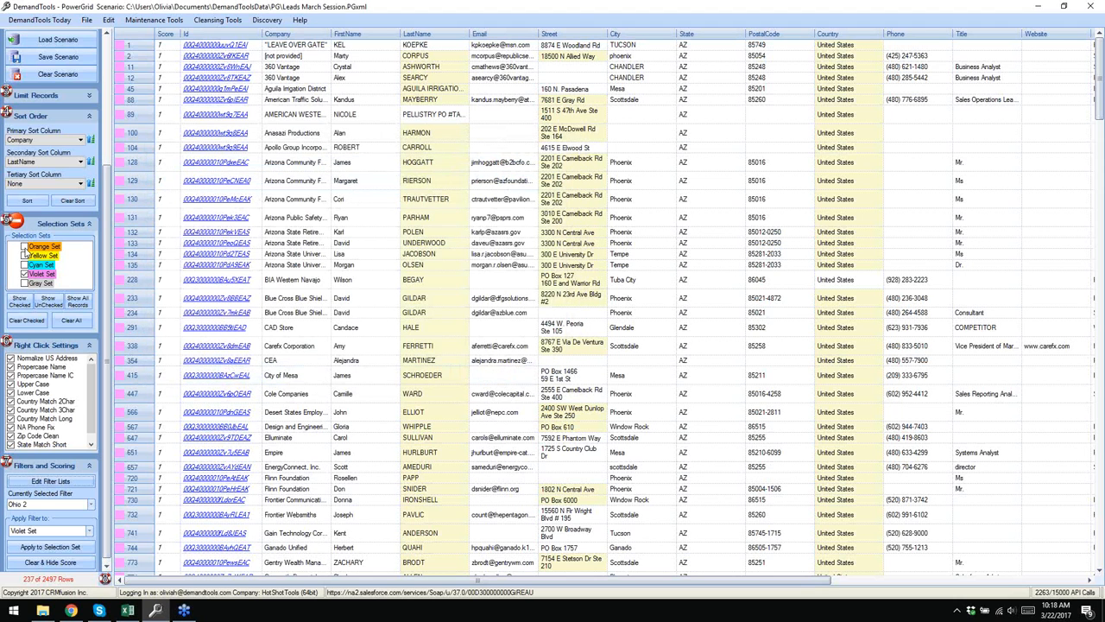
# - Apply Ohio 2 scoring with the Orange Set checked, preview checked leads, then list all records
pyautogui.click(25, 247)
pyautogui.click(61, 549)
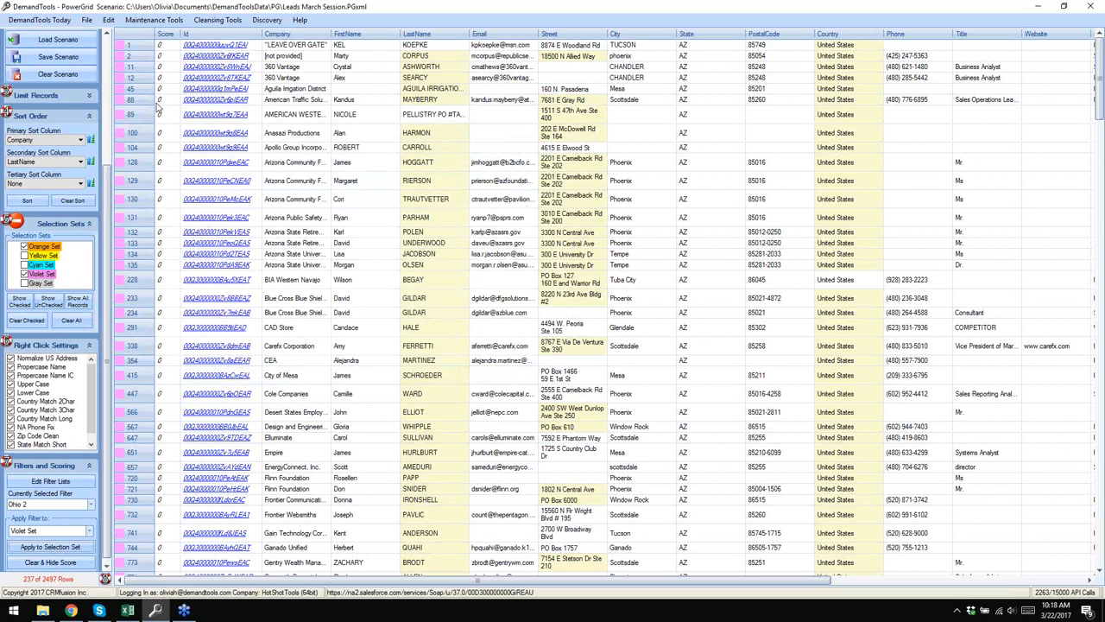
pyautogui.click(22, 303)
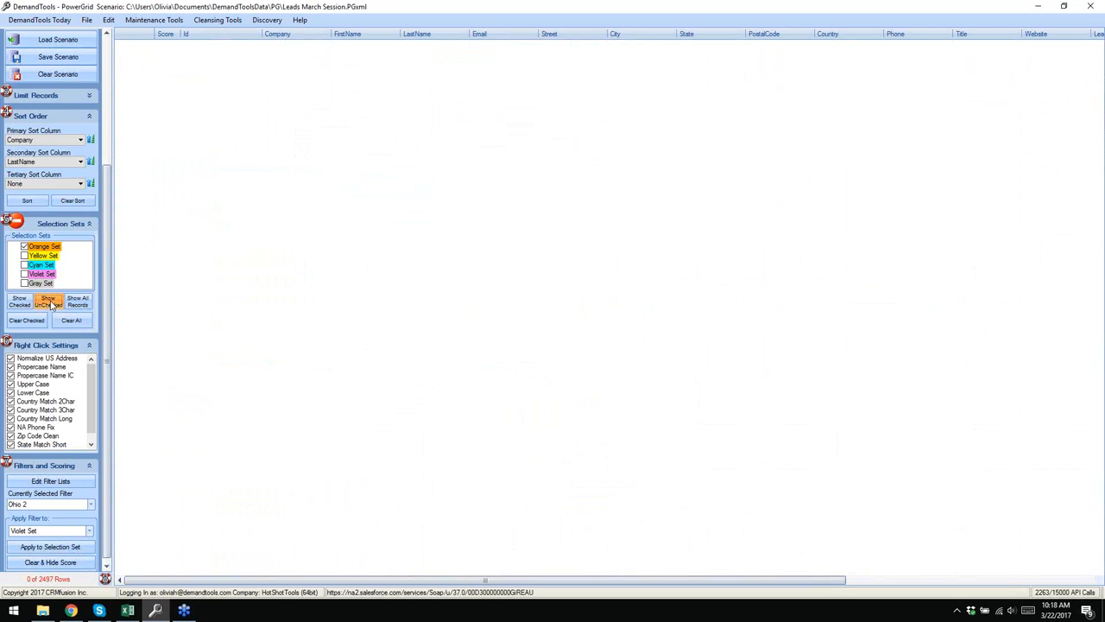
pyautogui.click(77, 307)
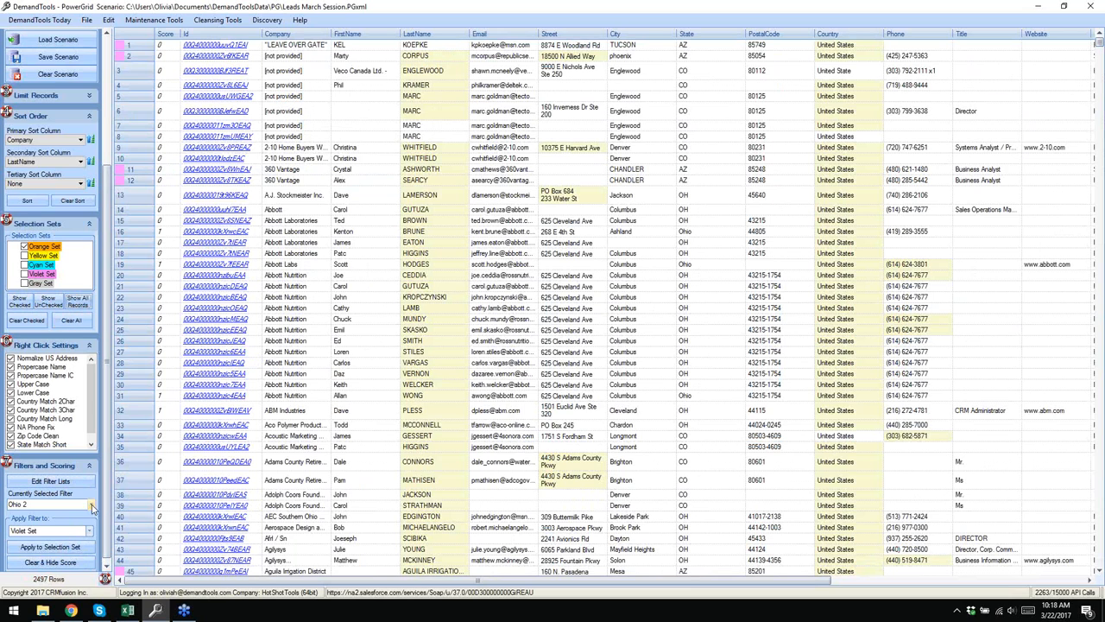
# - Show only the Violet Set leads, then list all 2497 leads again
pyautogui.click(63, 483)
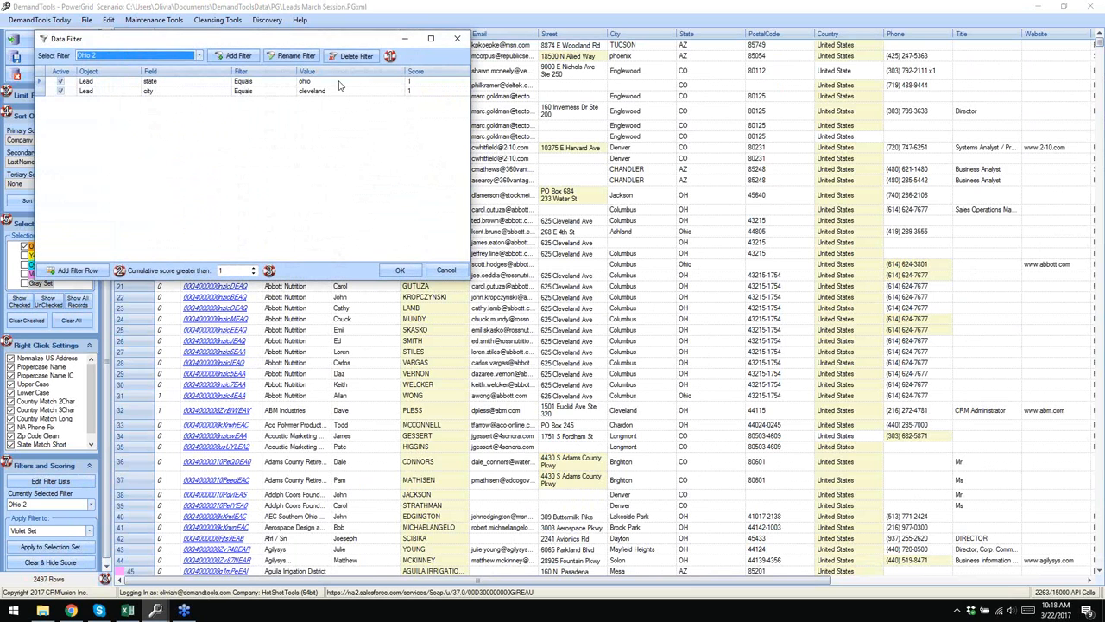
pyautogui.click(400, 270)
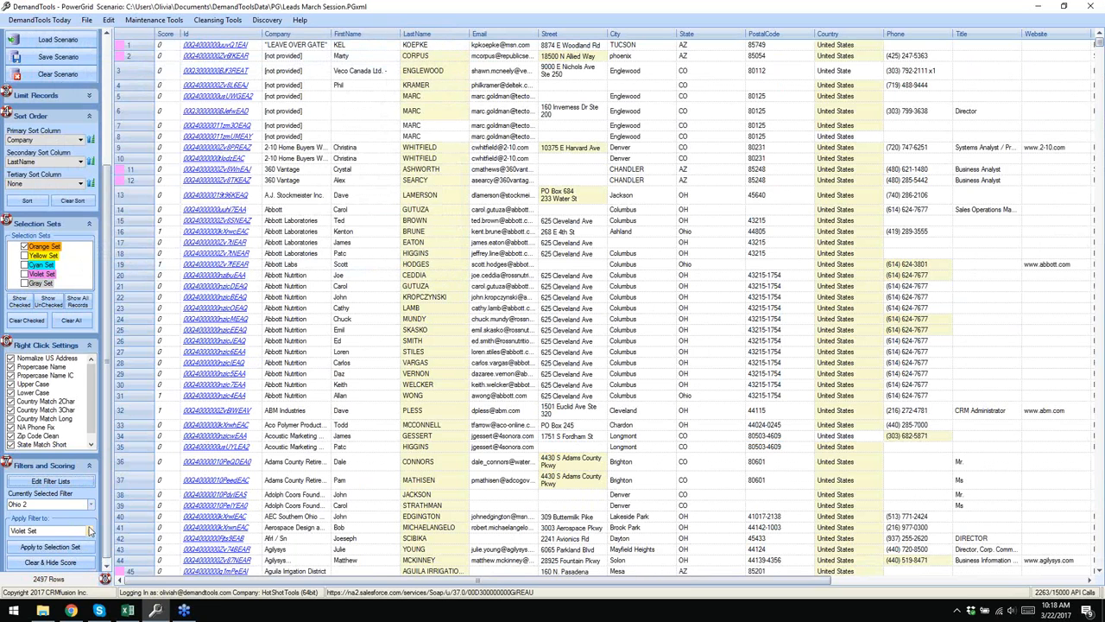
pyautogui.click(24, 274)
pyautogui.click(24, 247)
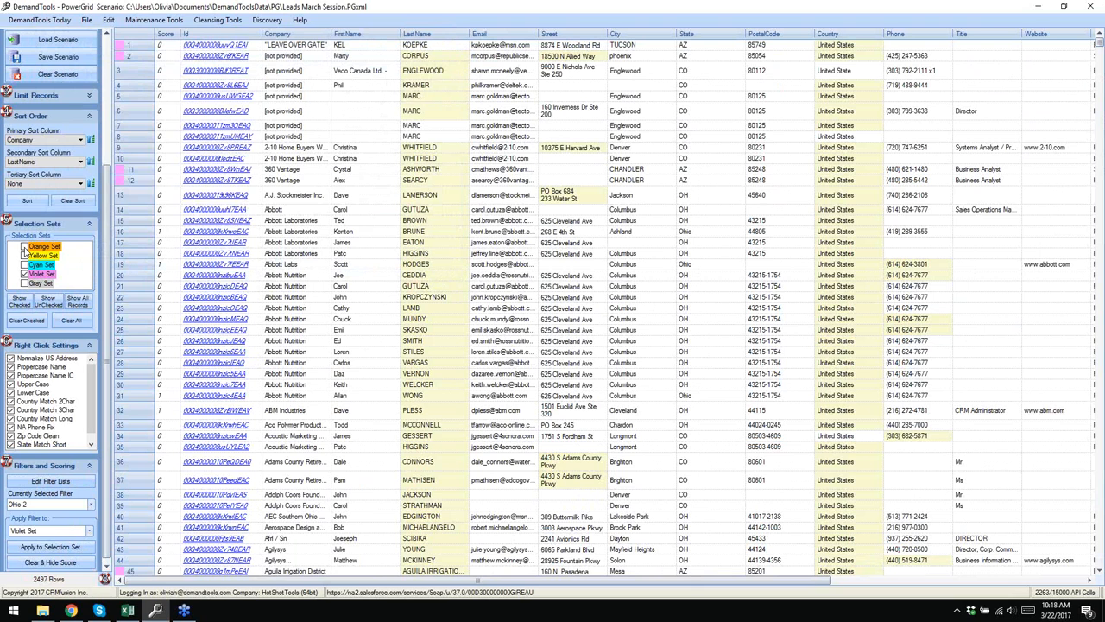
pyautogui.click(19, 302)
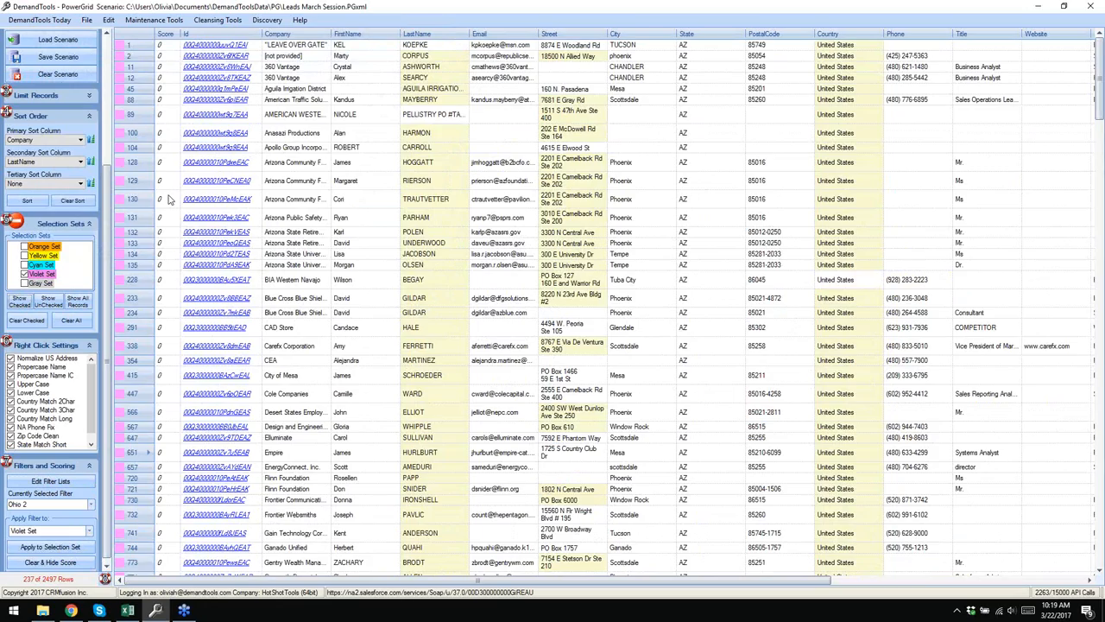
pyautogui.scroll(-5, 170, 199)
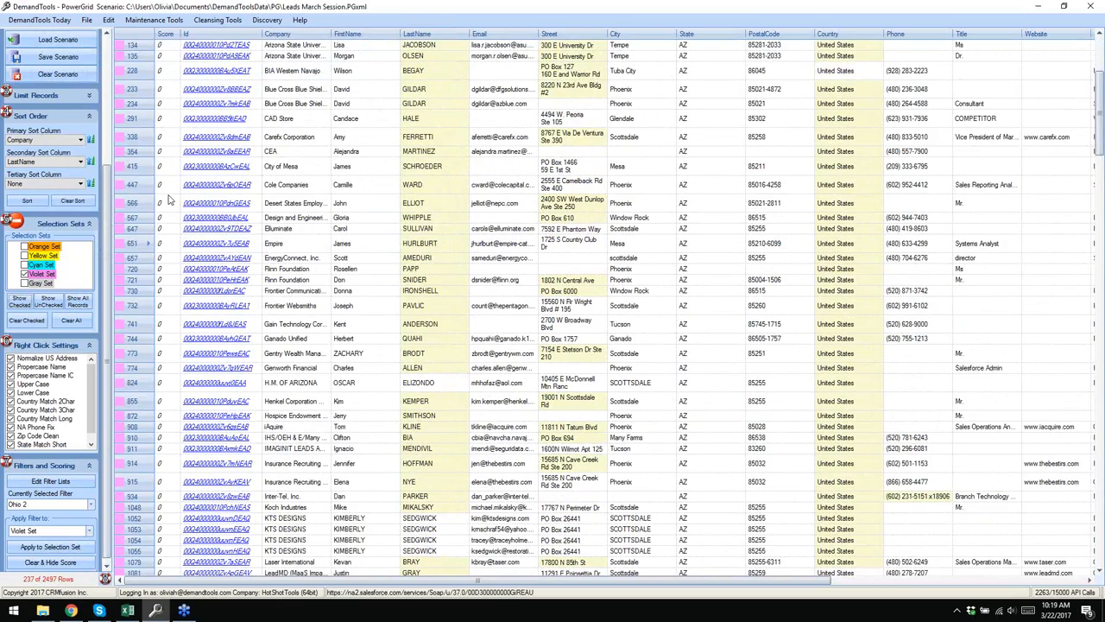
pyautogui.scroll(6, 170, 199)
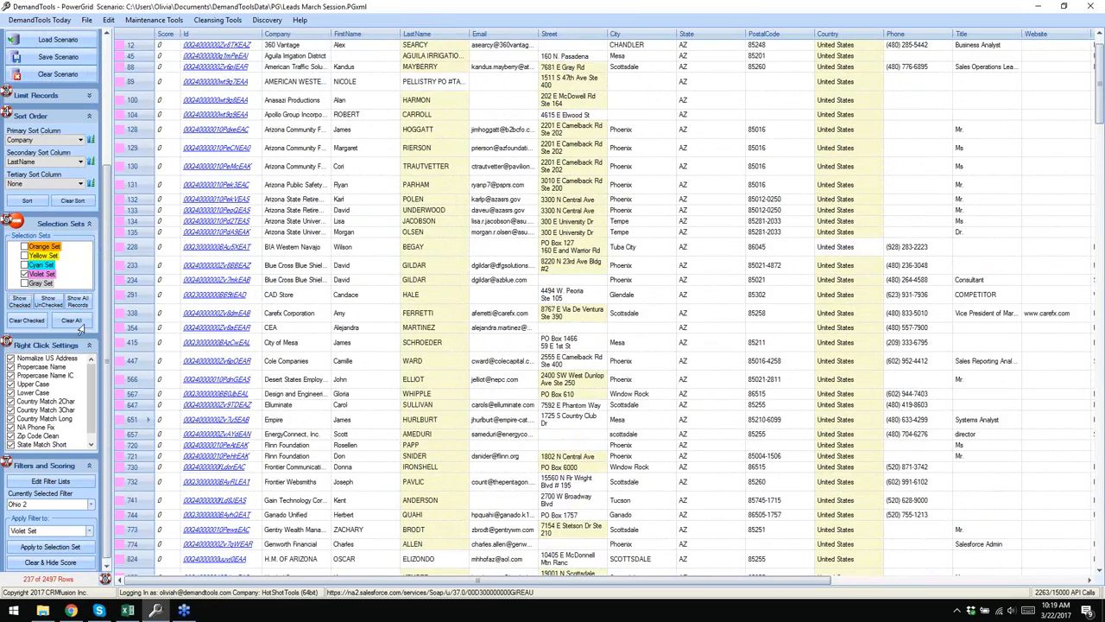
pyautogui.click(67, 317)
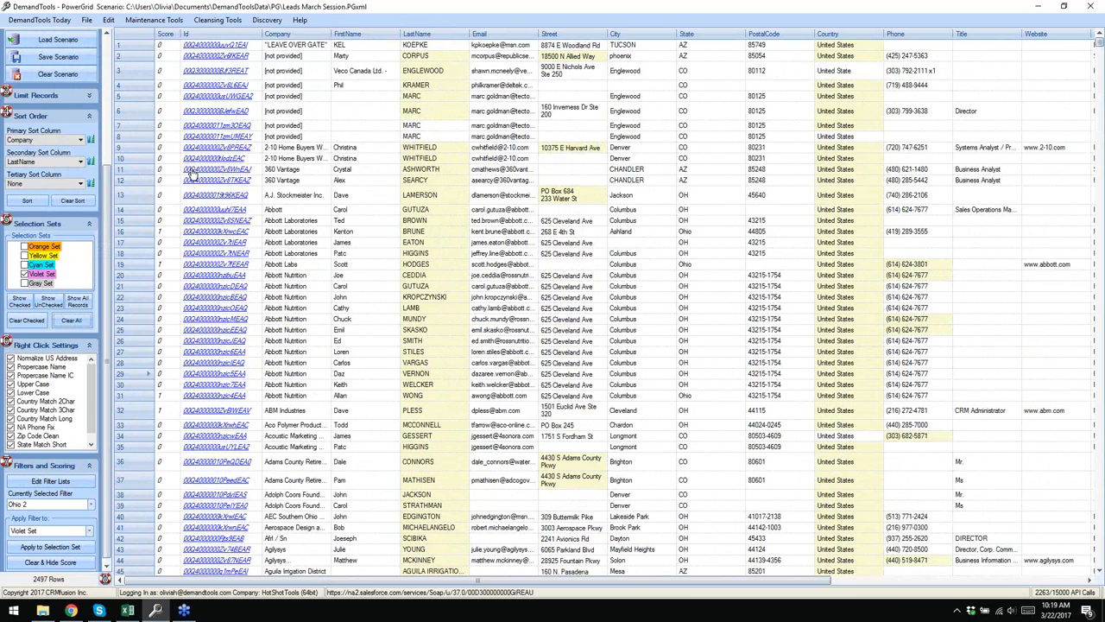
# - Clear the scores and rescore with Ohio 2, confirming row 31 (State Ohio) scores 1
pyautogui.click(61, 563)
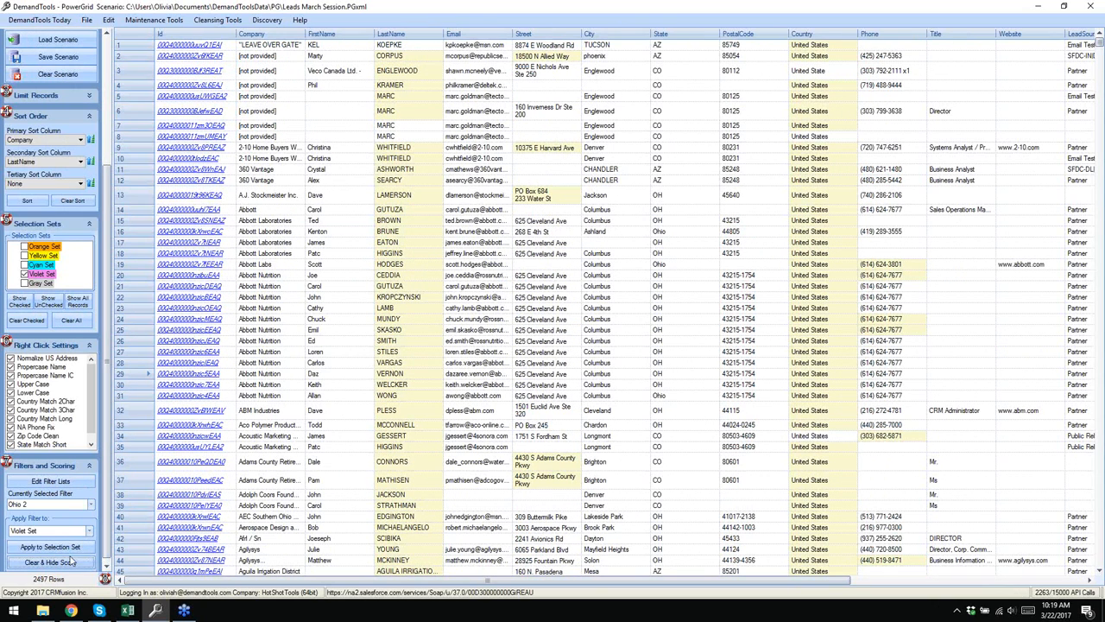
pyautogui.click(50, 551)
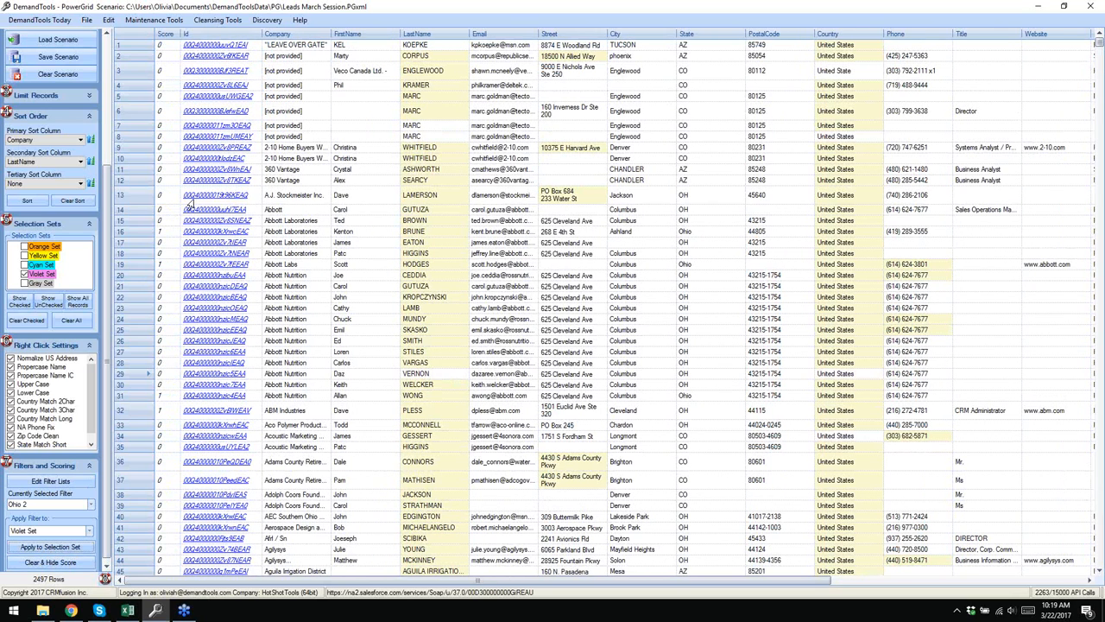
pyautogui.click(166, 397)
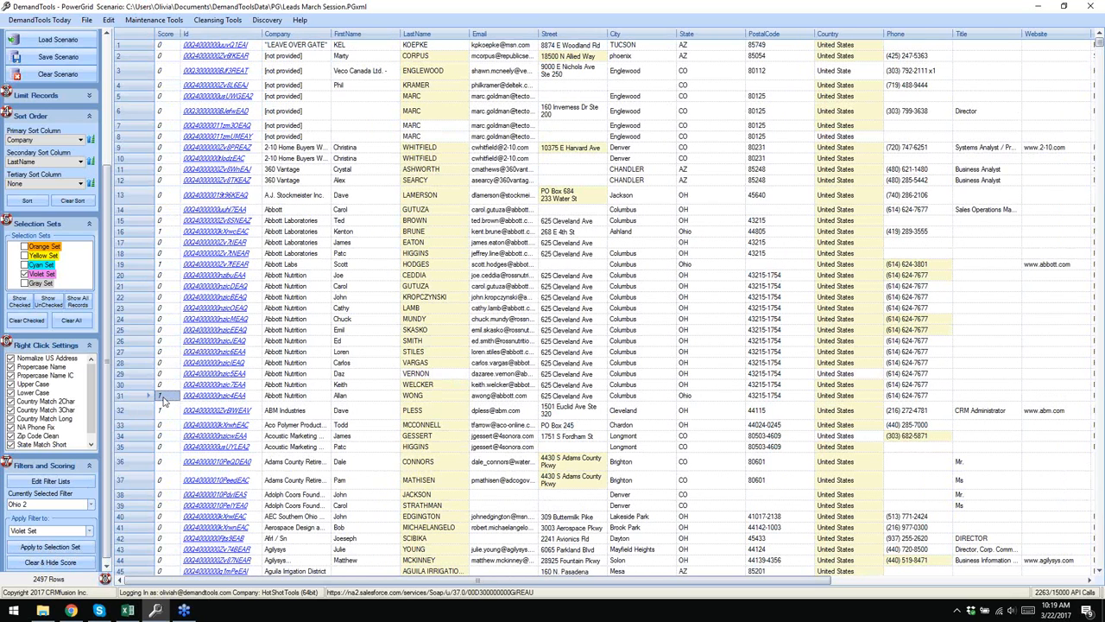
pyautogui.click(698, 397)
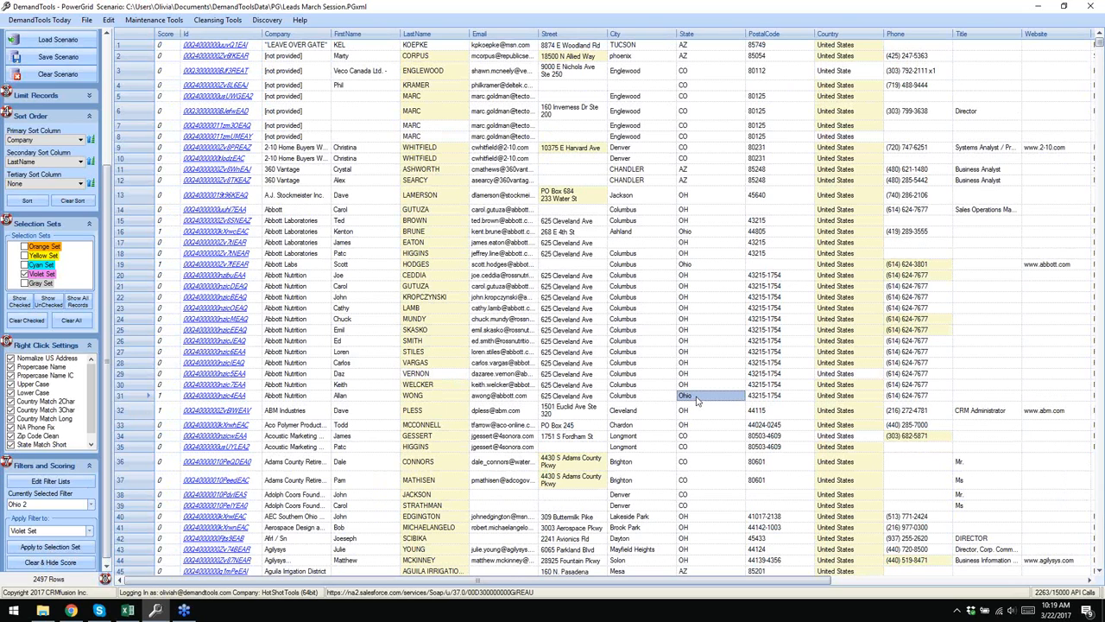
# - Compare row 31's Columbus with row 32's Cleveland, OH, then reopen the Ohio 2 filter definitions
pyautogui.click(643, 398)
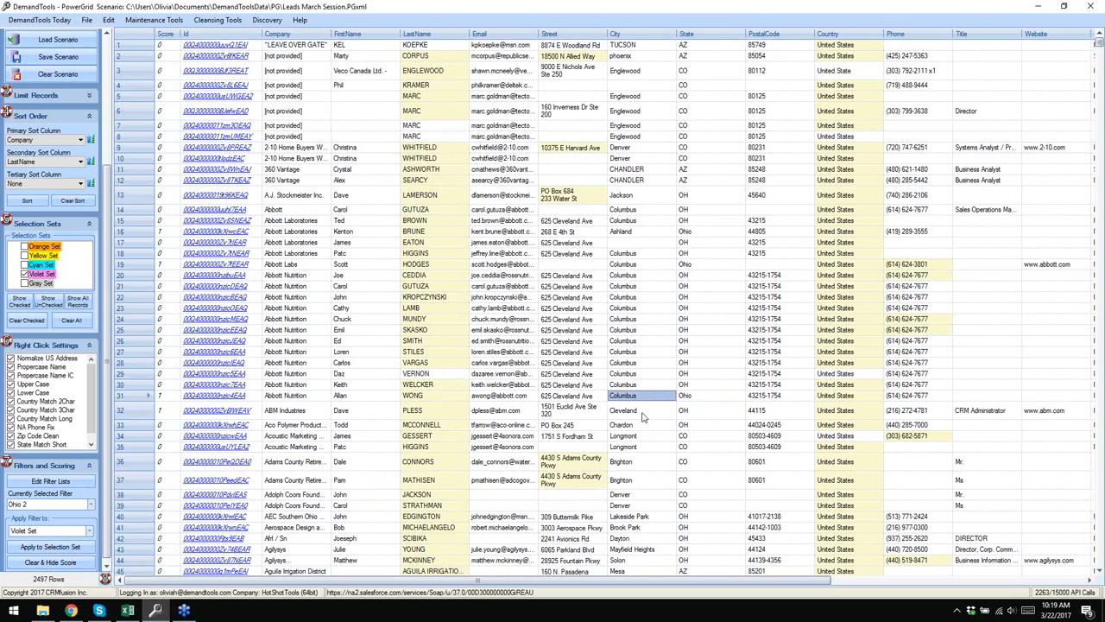
pyautogui.click(617, 414)
pyautogui.click(709, 416)
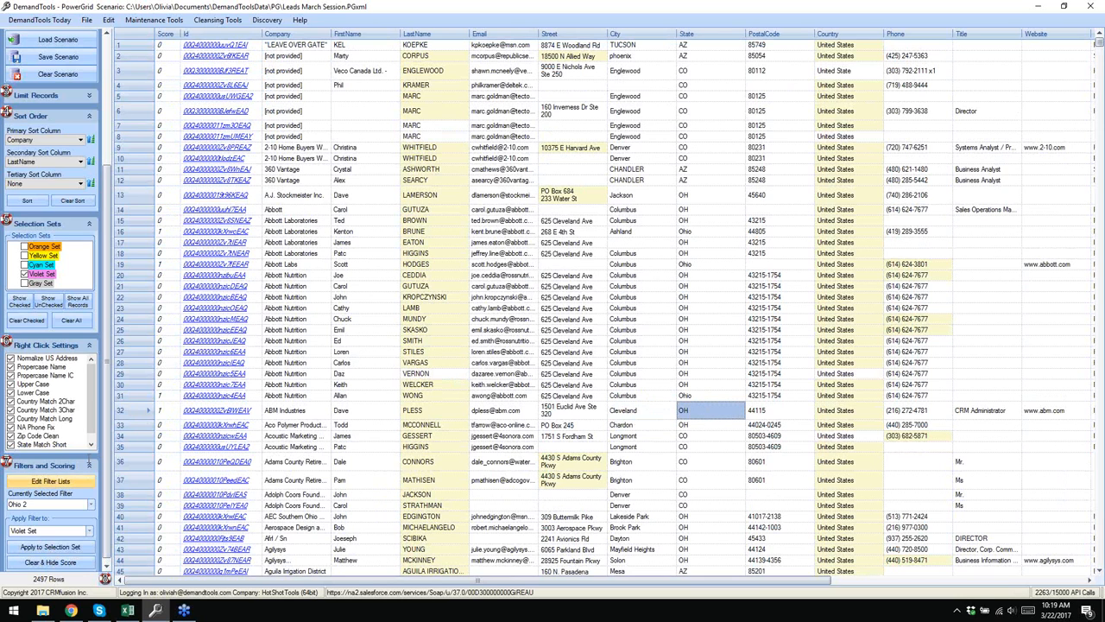
pyautogui.click(50, 481)
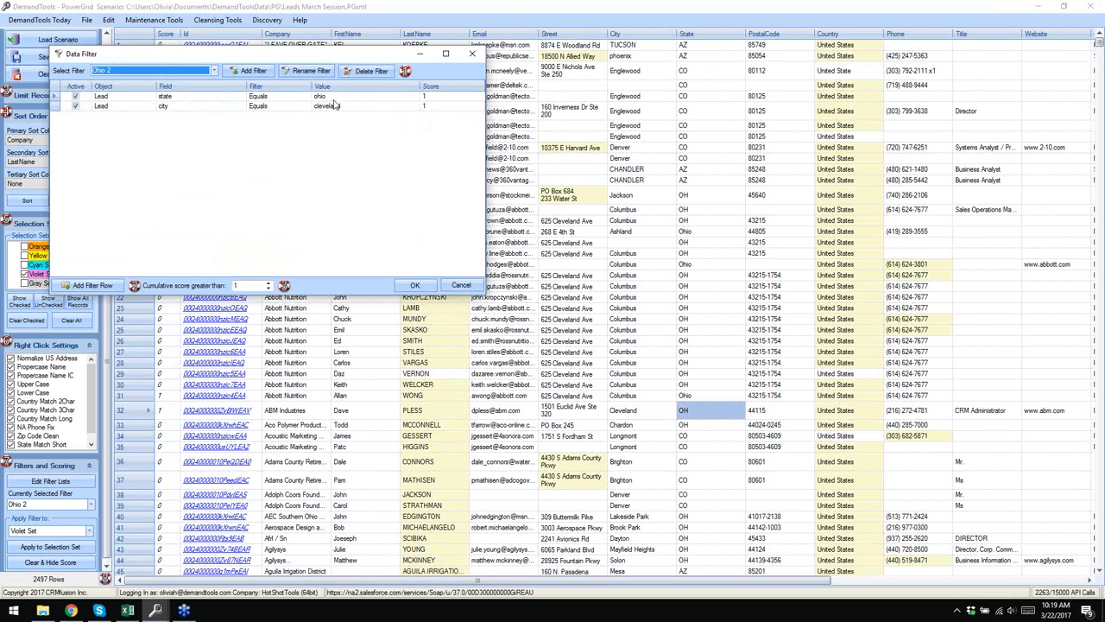
# - Close the filter editor, show only the checked set, then list all records again
pyautogui.click(472, 54)
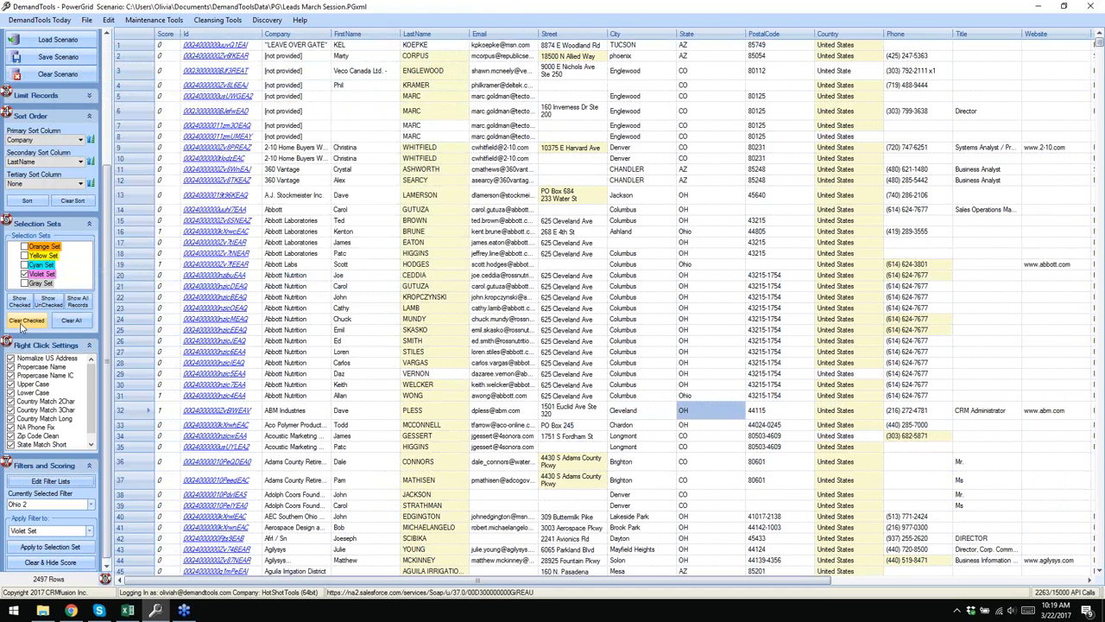
pyautogui.click(20, 304)
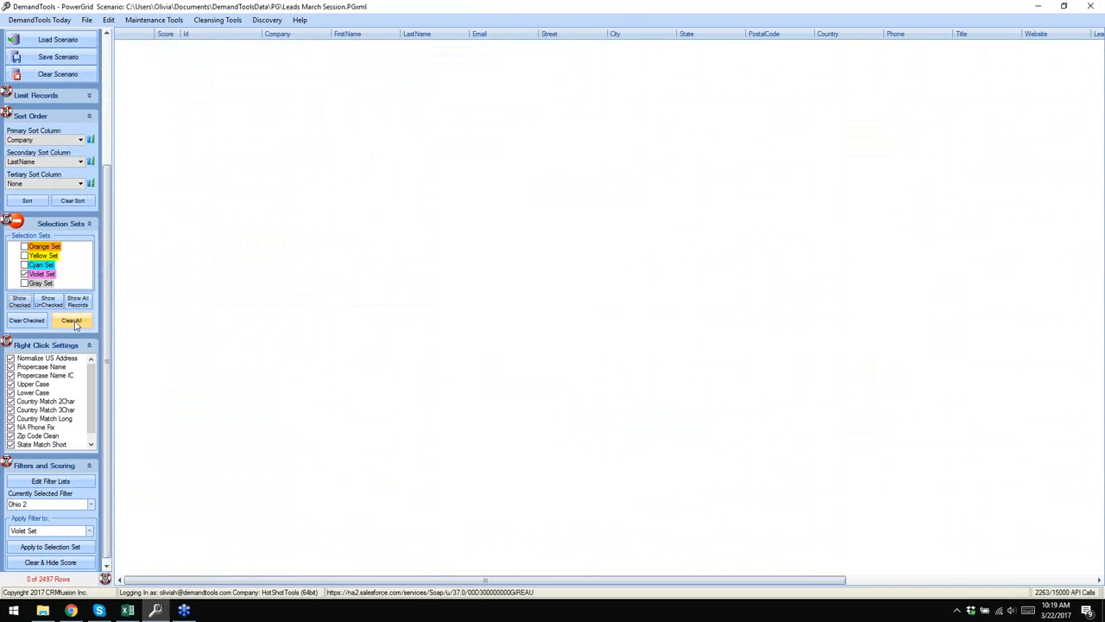
pyautogui.click(78, 304)
# - Change Ohio 2's state condition to ohio,oh, save it, rescore, and select row 32
pyautogui.click(78, 482)
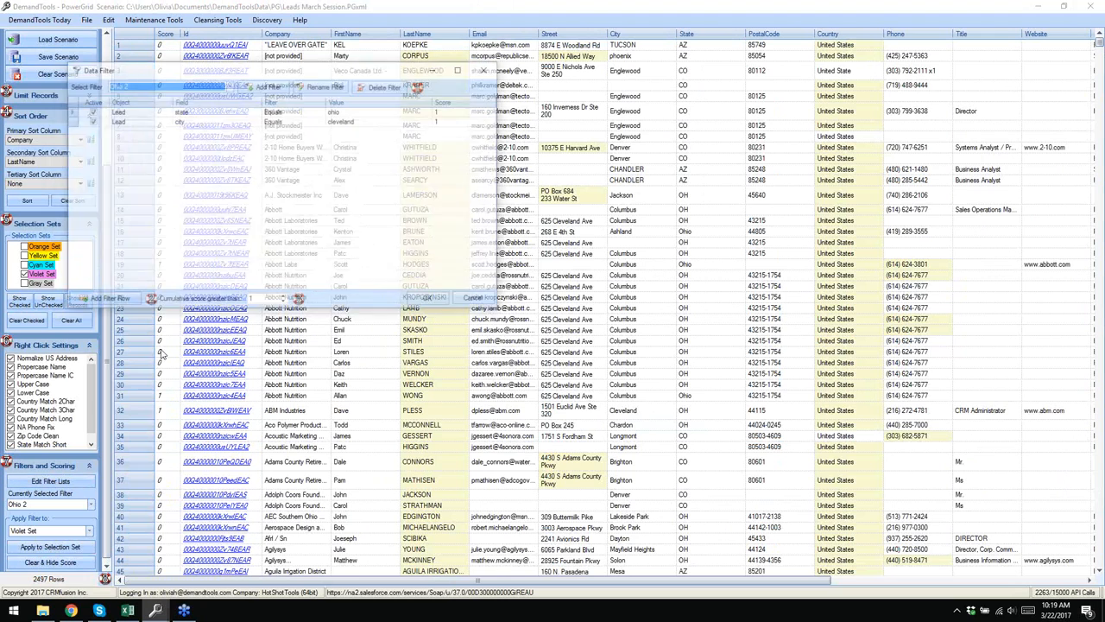
pyautogui.click(361, 113)
pyautogui.click(362, 113)
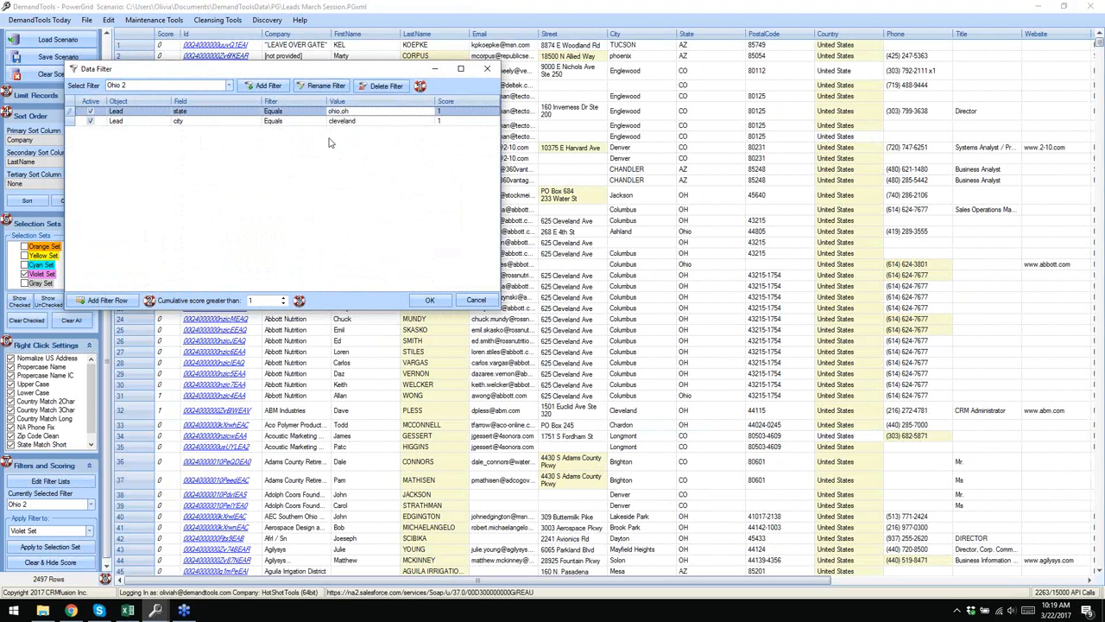
pyautogui.click(445, 301)
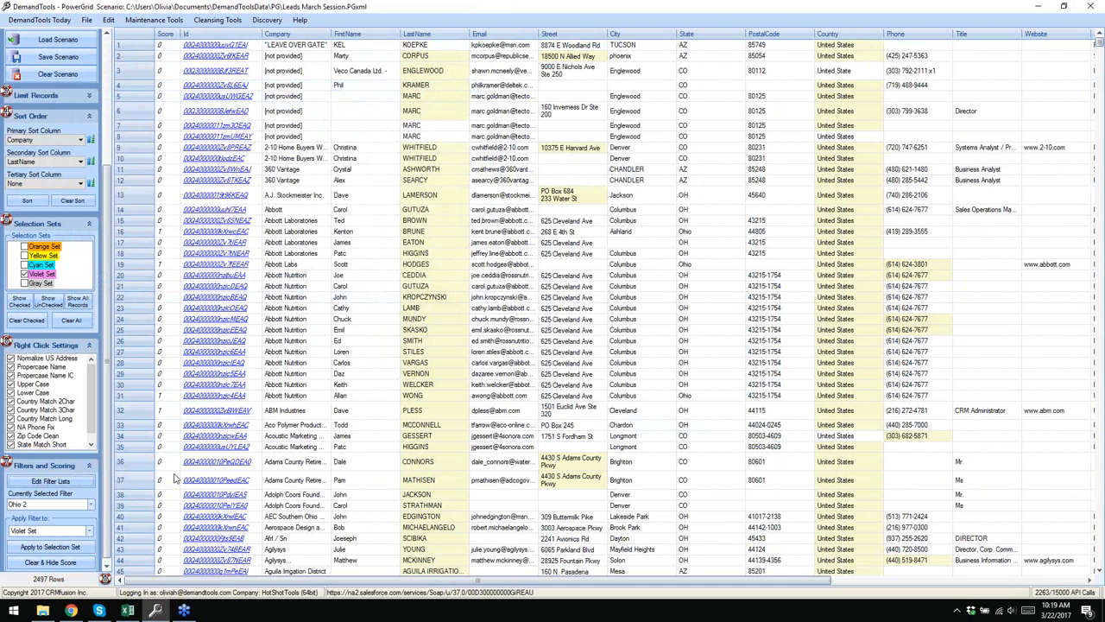
pyautogui.click(74, 549)
pyautogui.click(126, 413)
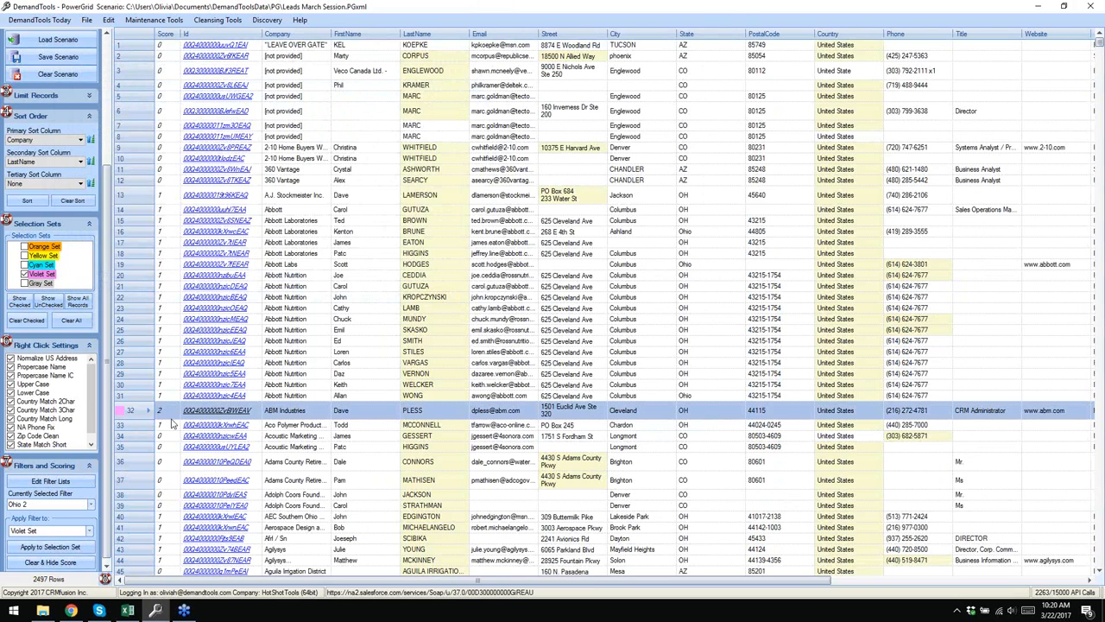
# - Confirm row 32 scores 2, then list only the 207 Violet Set leads
pyautogui.click(170, 414)
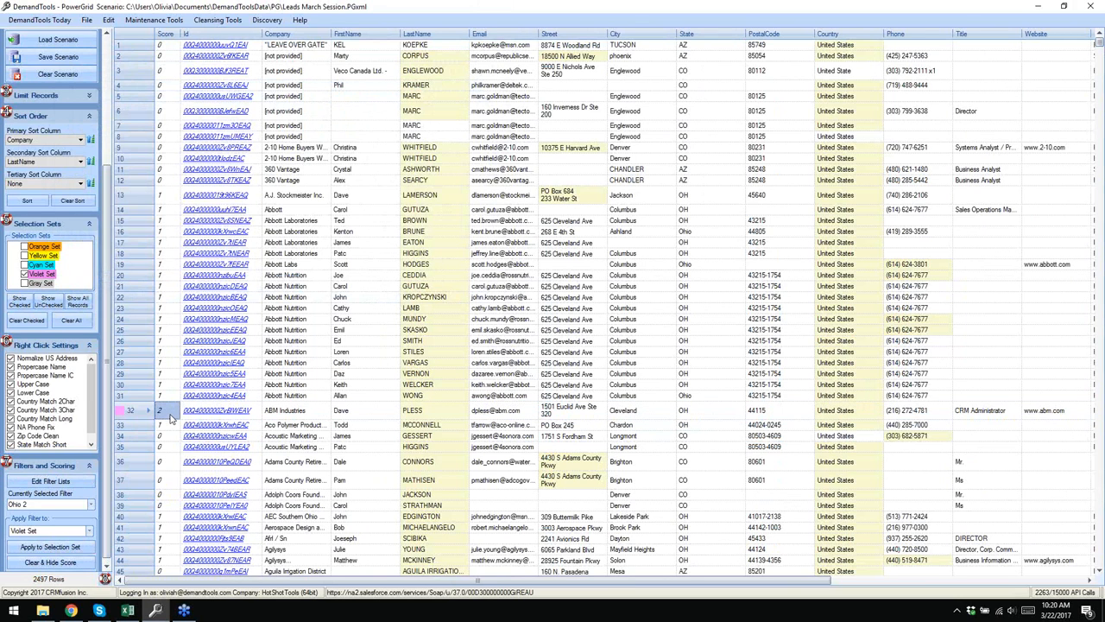
pyautogui.click(21, 306)
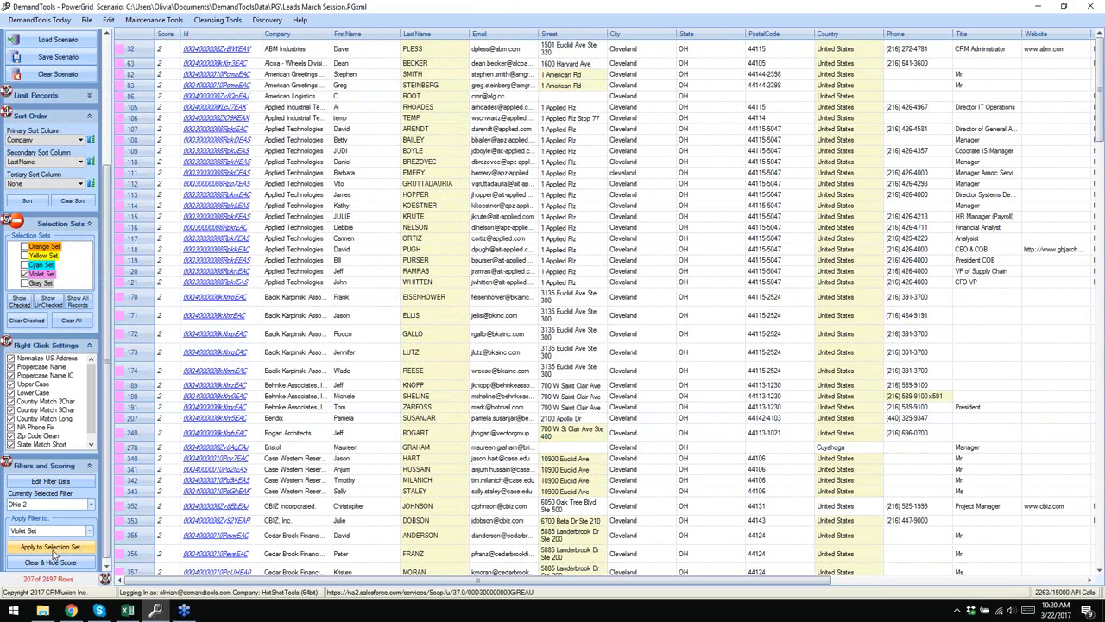
pyautogui.click(90, 505)
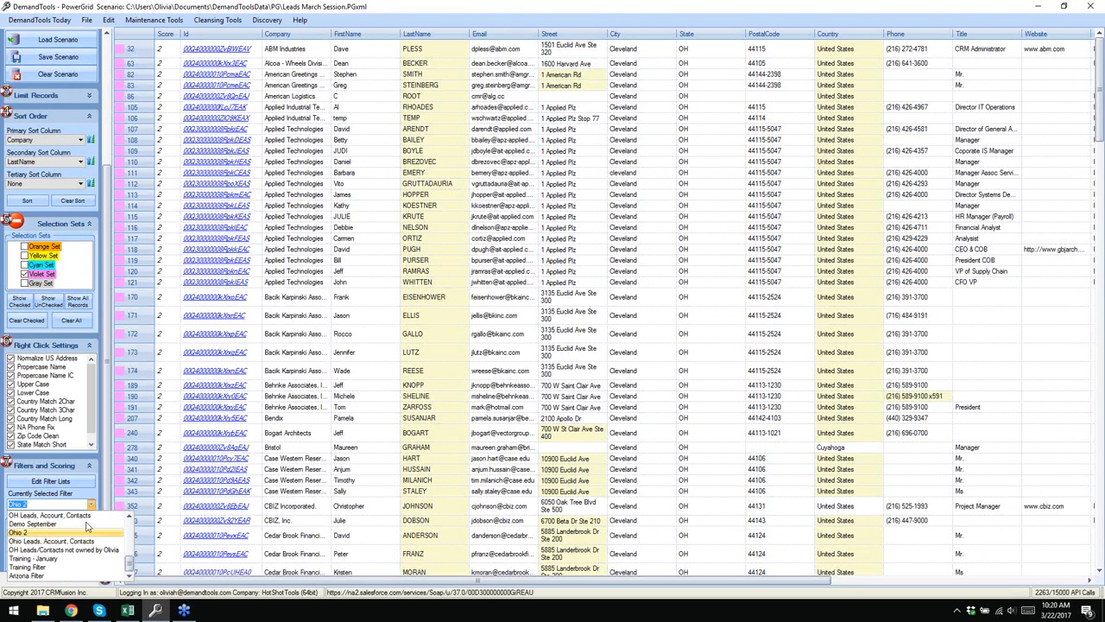
# - Score leads with the Arizona Filter into the Orange Set and list its 237 records
pyautogui.click(68, 576)
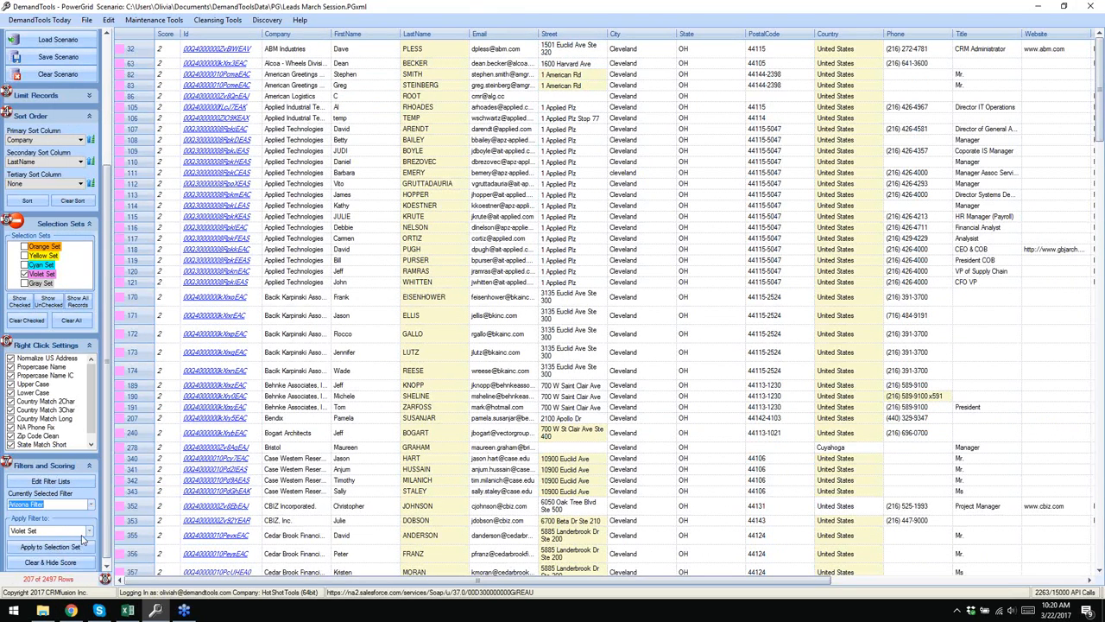
pyautogui.click(88, 531)
pyautogui.click(48, 539)
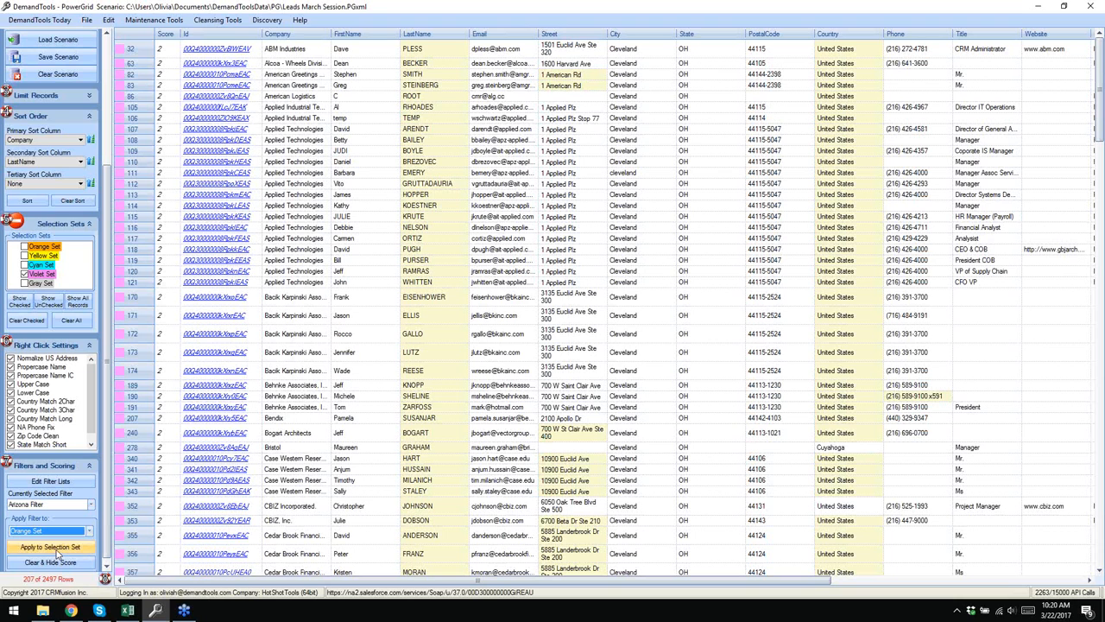
pyautogui.click(57, 547)
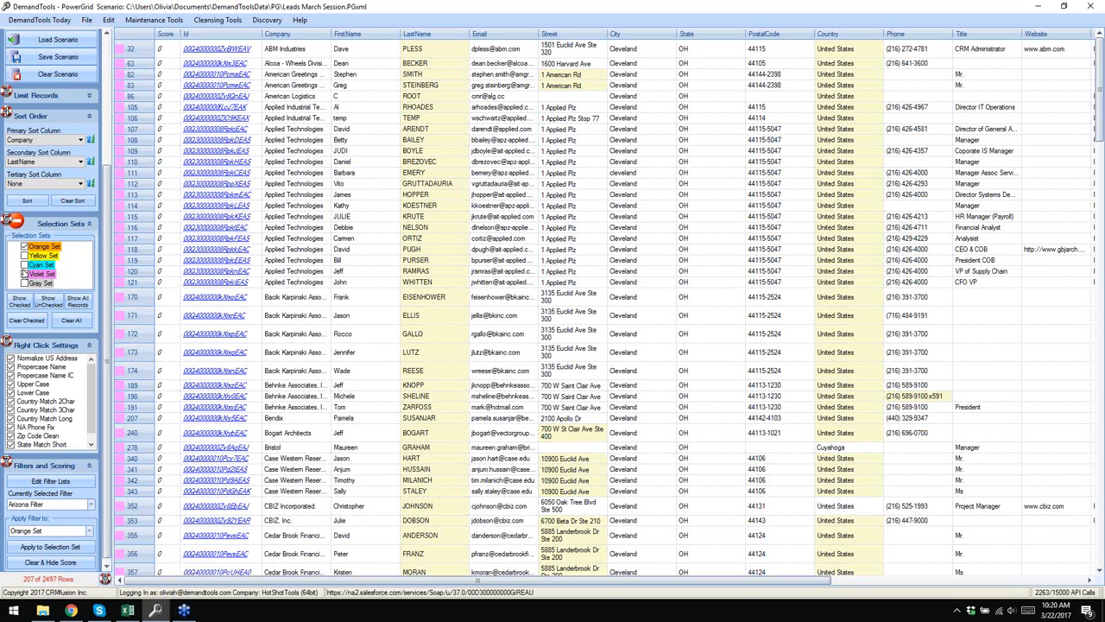
pyautogui.click(19, 302)
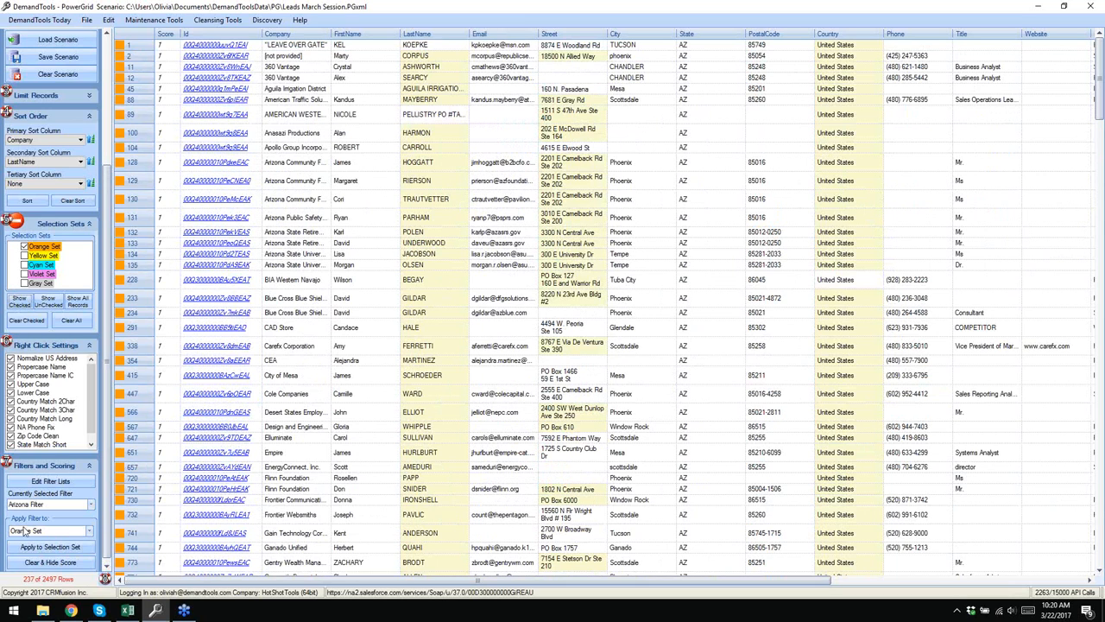
# - Check Violet Set alongside Orange Set to list the 444 combined Arizona and Cleveland leads
pyautogui.click(24, 274)
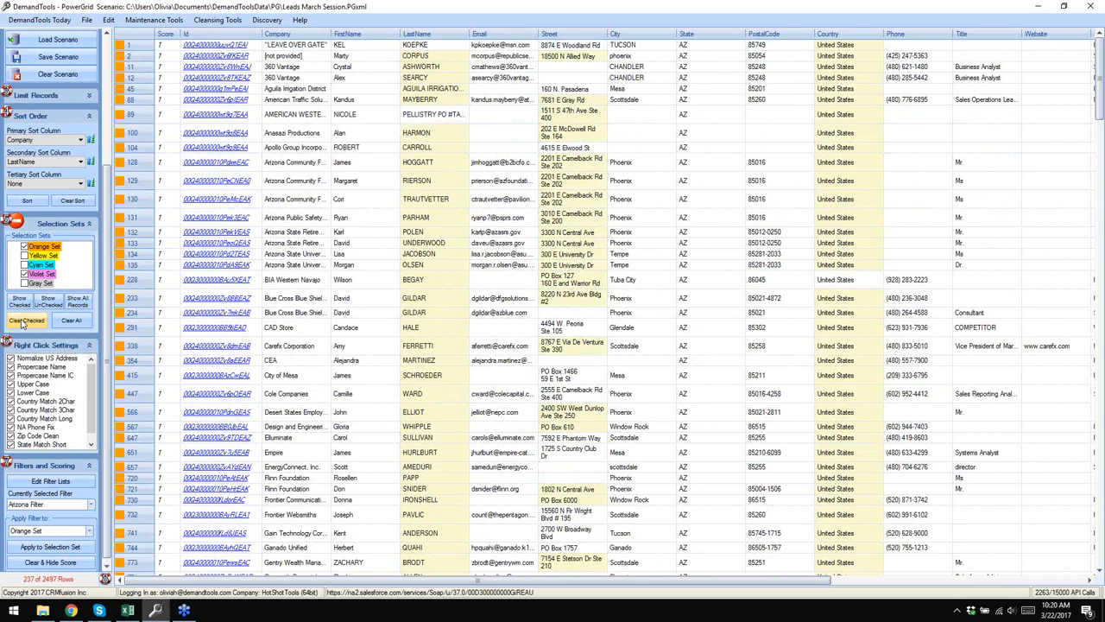
pyautogui.click(26, 304)
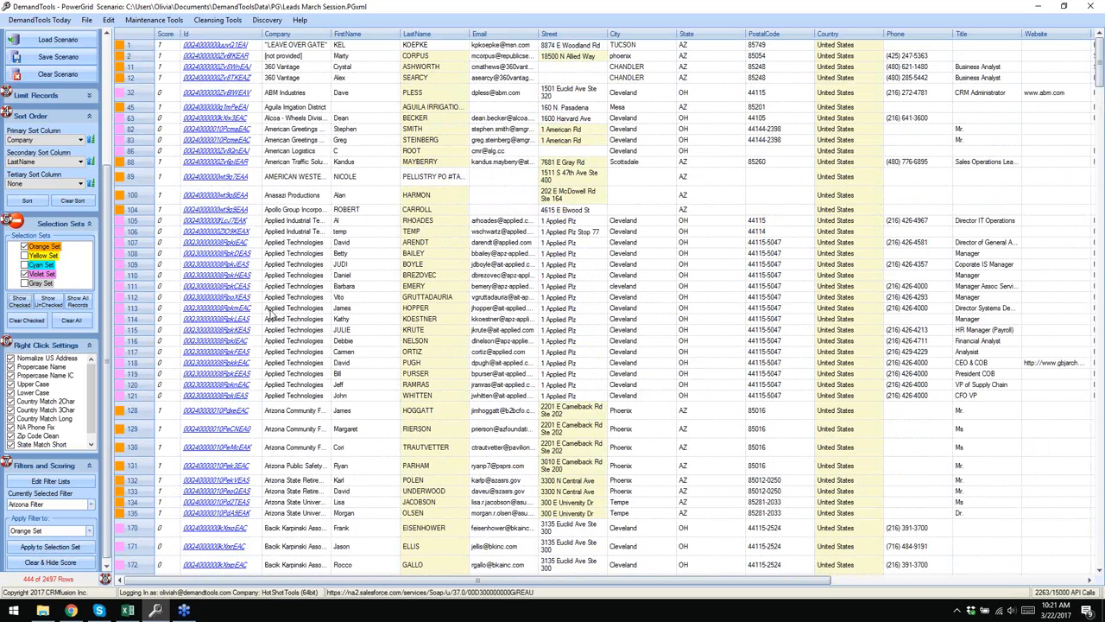
pyautogui.click(265, 12)
pyautogui.moveTo(107, 263); pyautogui.dragTo(107, 71)
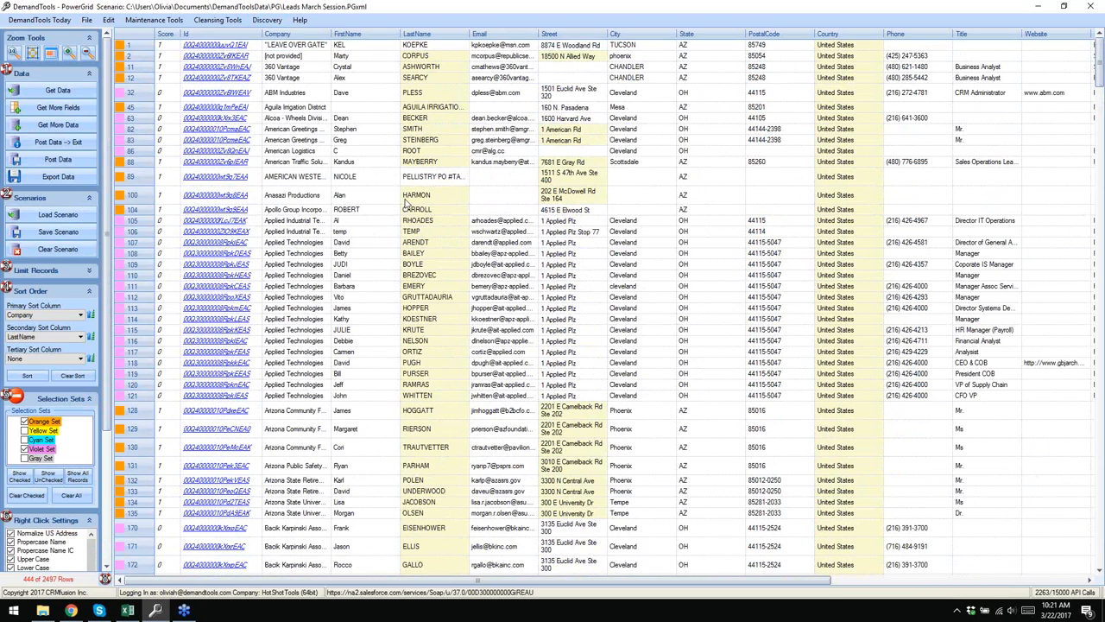
# - Widen the LastName column and strip the PO number from row 89, leaving PELLISTRY
pyautogui.moveTo(411, 201)
pyautogui.moveTo(404, 296)
pyautogui.moveTo(467, 243)
pyautogui.moveTo(471, 33); pyautogui.dragTo(525, 32)
pyautogui.click(488, 177)
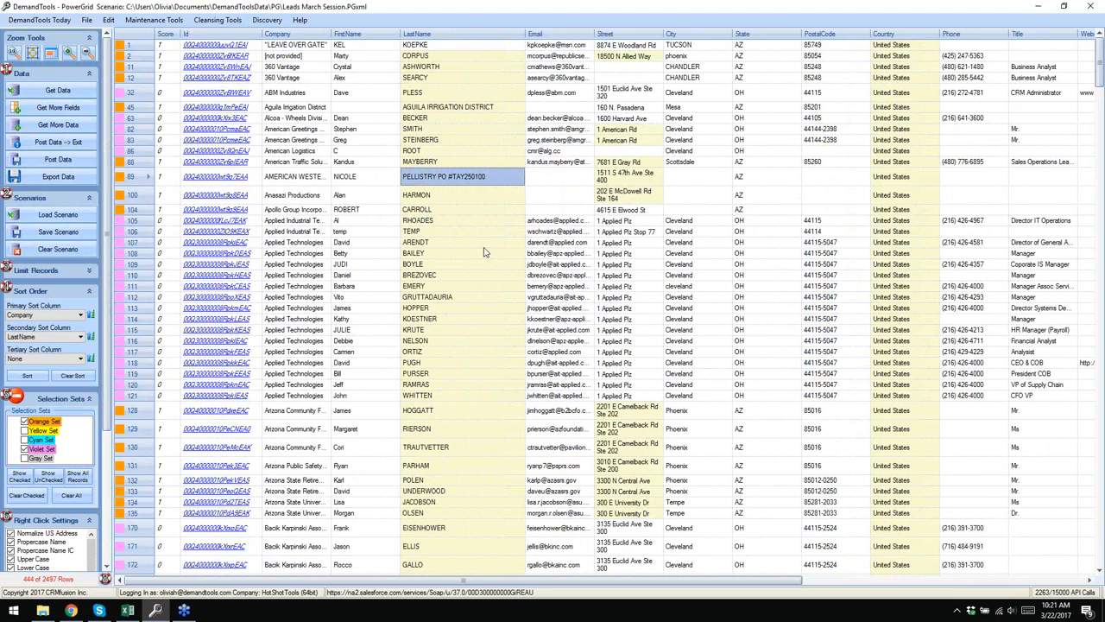
pyautogui.click(497, 178)
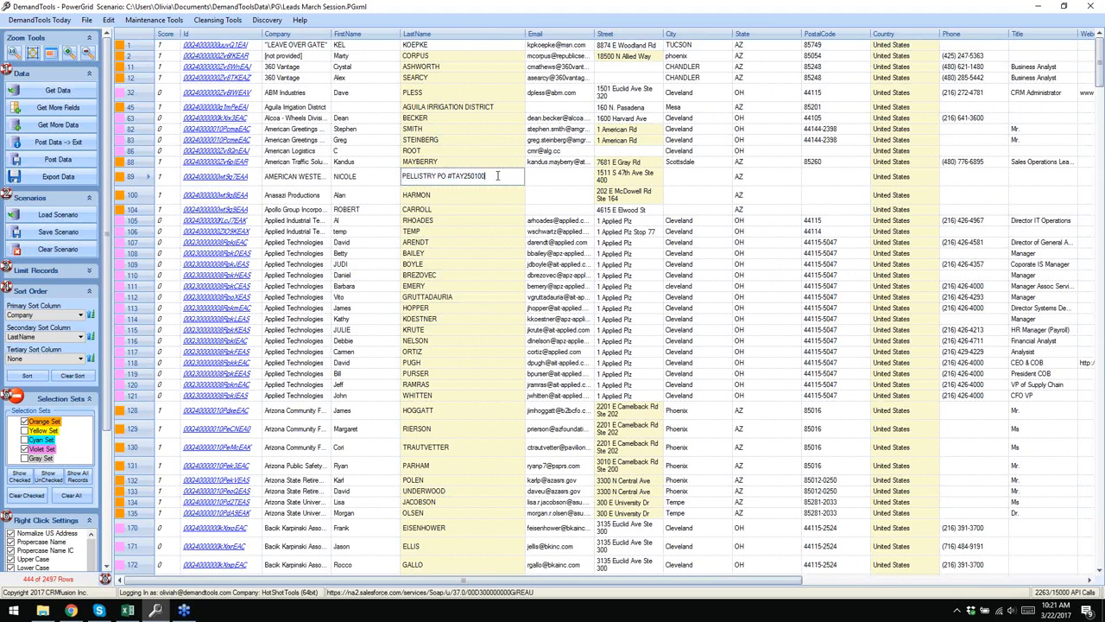
pyautogui.press('BackSpace')
pyautogui.press('BackSpace')
pyautogui.press('BackSpace')
pyautogui.press('BackSpace')
pyautogui.press('BackSpace')
pyautogui.press('BackSpace')
pyautogui.press('BackSpace')
pyautogui.press('BackSpace')
pyautogui.click(471, 222)
pyautogui.scroll(-6, 472, 222)
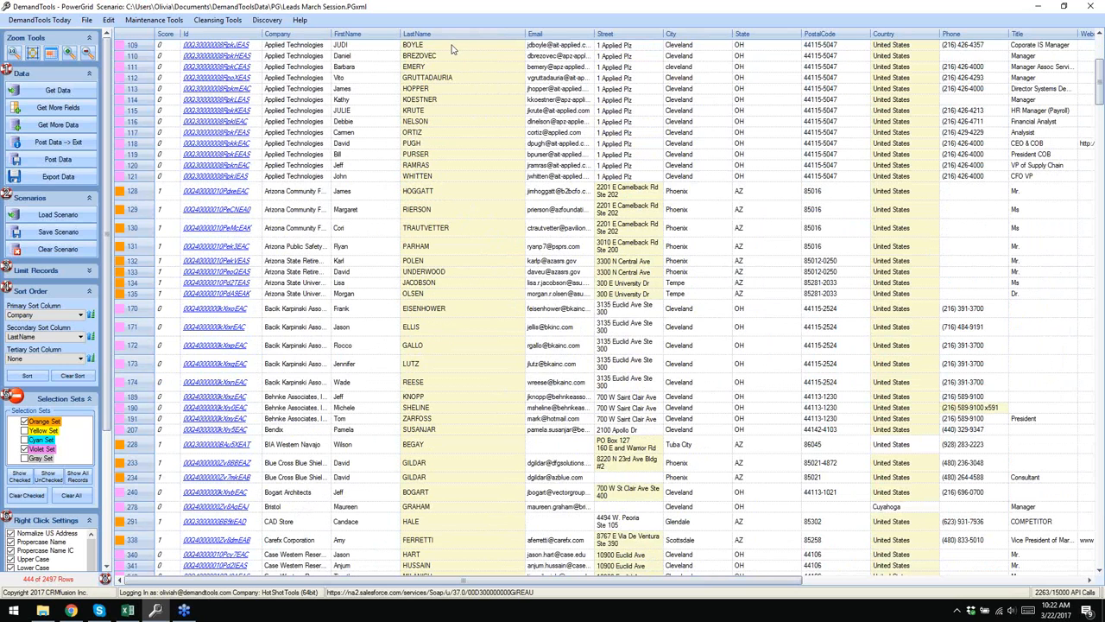
pyautogui.scroll(-20, 466, 198)
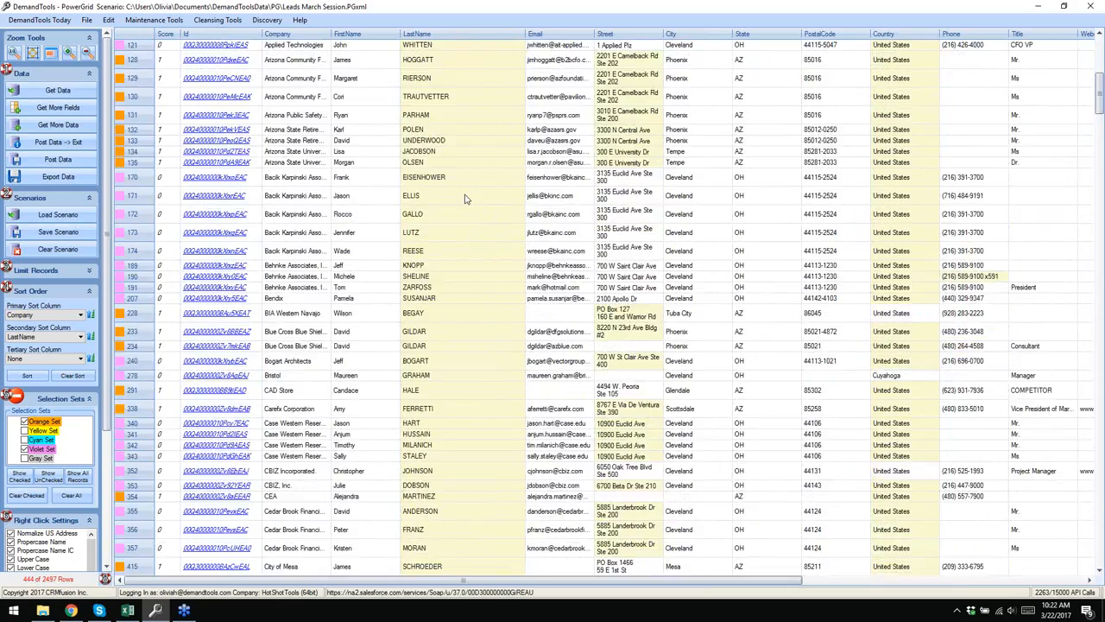
pyautogui.scroll(-4, 462, 203)
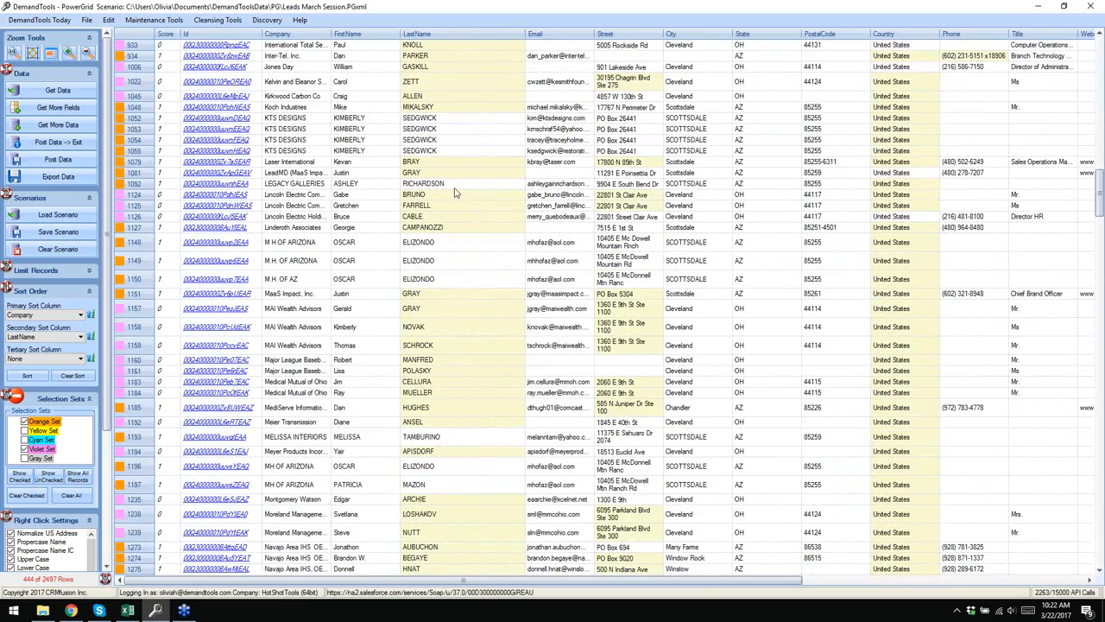
pyautogui.scroll(20, 453, 197)
pyautogui.scroll(10, 449, 195)
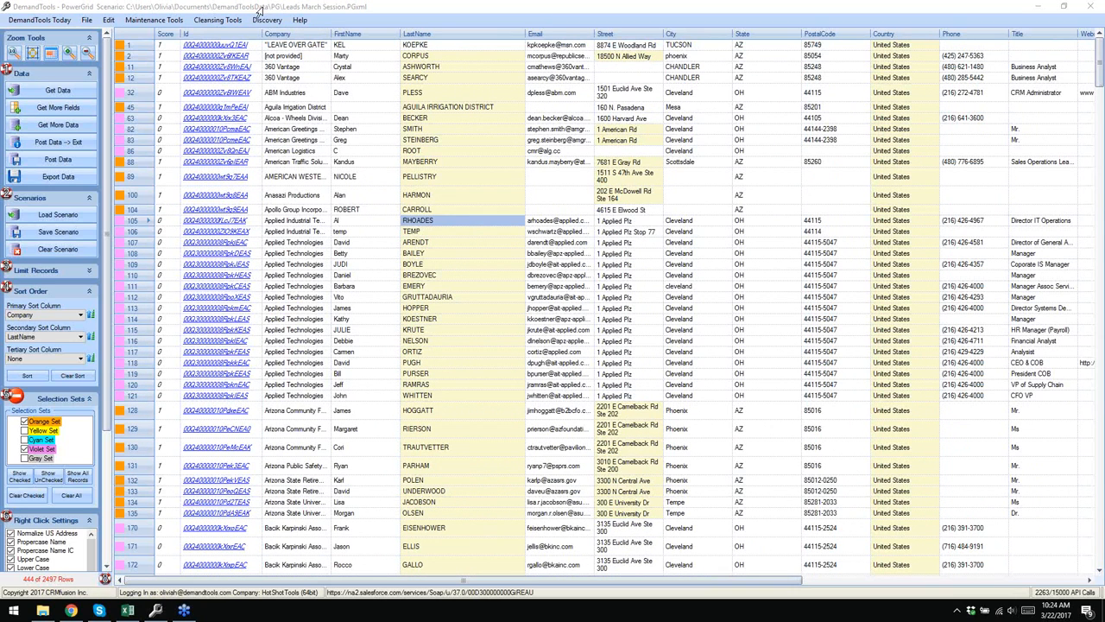
# - Tick extra Lead fields Alternate_Phone, AnnualRevenue, CreatedDate through DemandTools_Last_Merge_Date for download
pyautogui.click(54, 107)
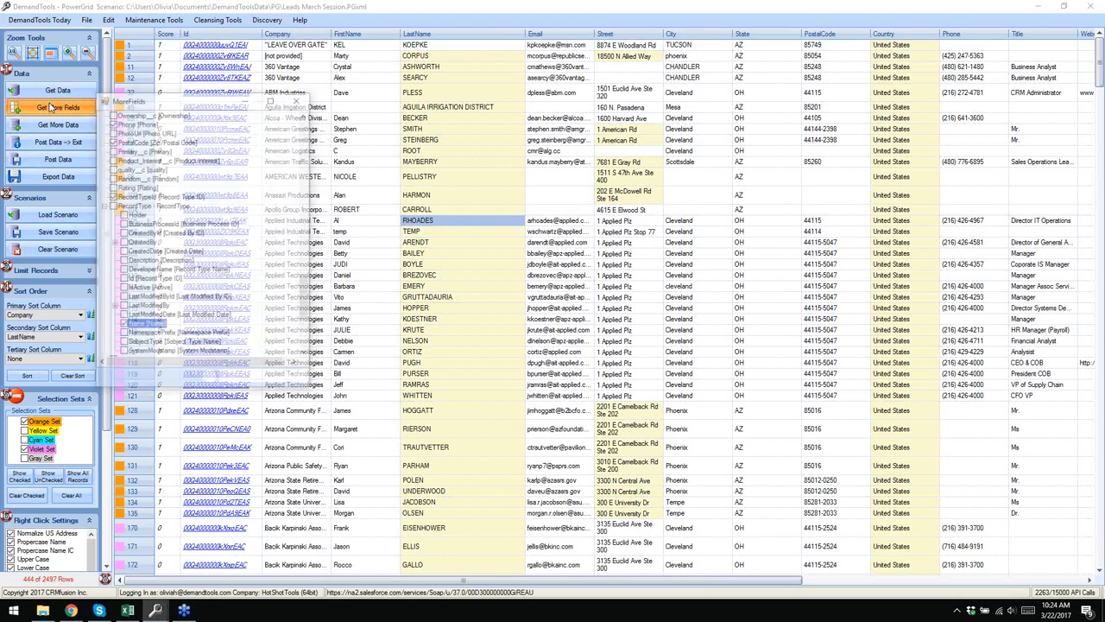
pyautogui.moveTo(304, 303); pyautogui.dragTo(305, 138)
pyautogui.click(112, 141)
pyautogui.click(113, 151)
pyautogui.click(111, 159)
pyautogui.click(111, 169)
pyautogui.click(111, 187)
pyautogui.click(111, 196)
pyautogui.click(111, 242)
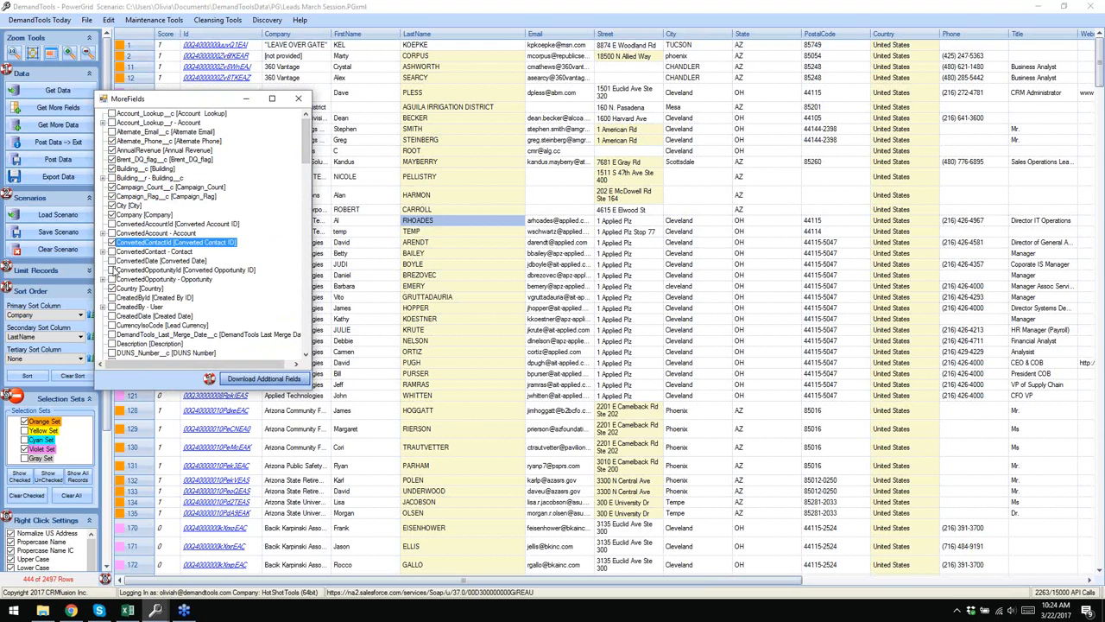
pyautogui.click(111, 269)
pyautogui.click(112, 297)
pyautogui.click(111, 316)
pyautogui.click(112, 325)
pyautogui.click(111, 334)
# - Also tick DupeKey, DUNS_Number, EGL_Region, Fax, GeocodeAccuracy and IsConverted, then download them
pyautogui.scroll(-3, 204, 244)
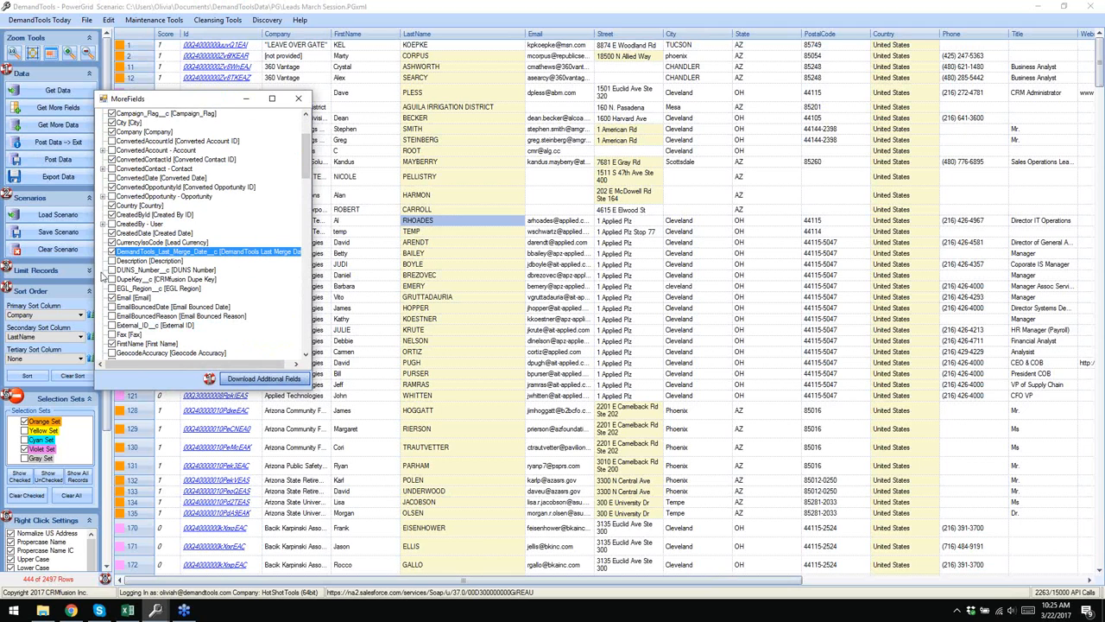
pyautogui.click(112, 279)
pyautogui.click(112, 270)
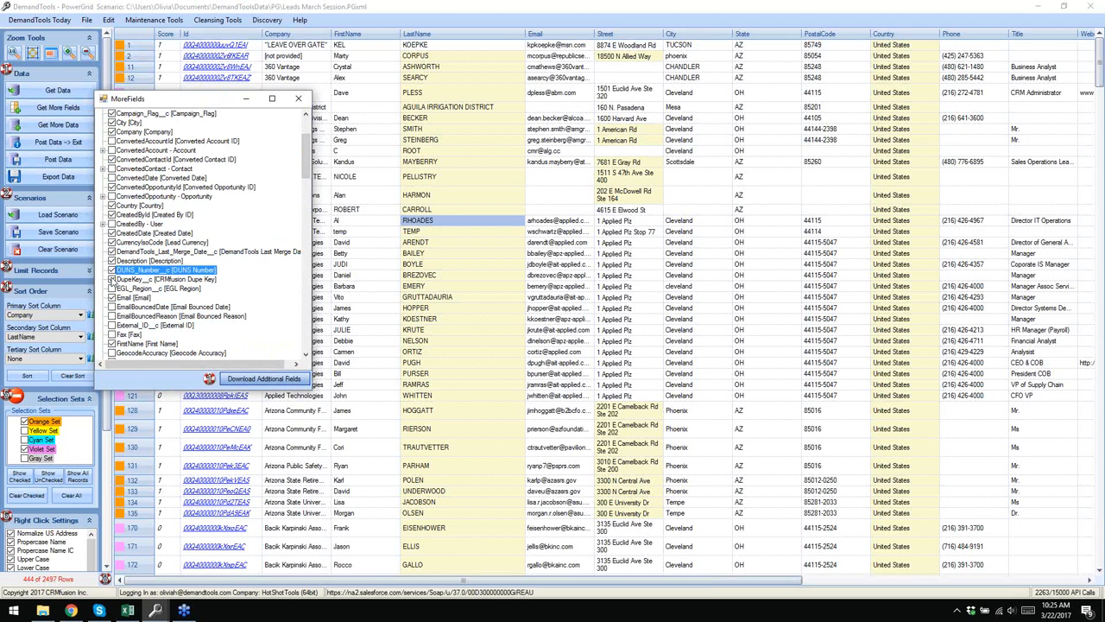
pyautogui.click(112, 288)
pyautogui.click(111, 306)
pyautogui.click(111, 316)
pyautogui.click(111, 325)
pyautogui.click(111, 334)
pyautogui.click(111, 352)
pyautogui.scroll(-3, 158, 319)
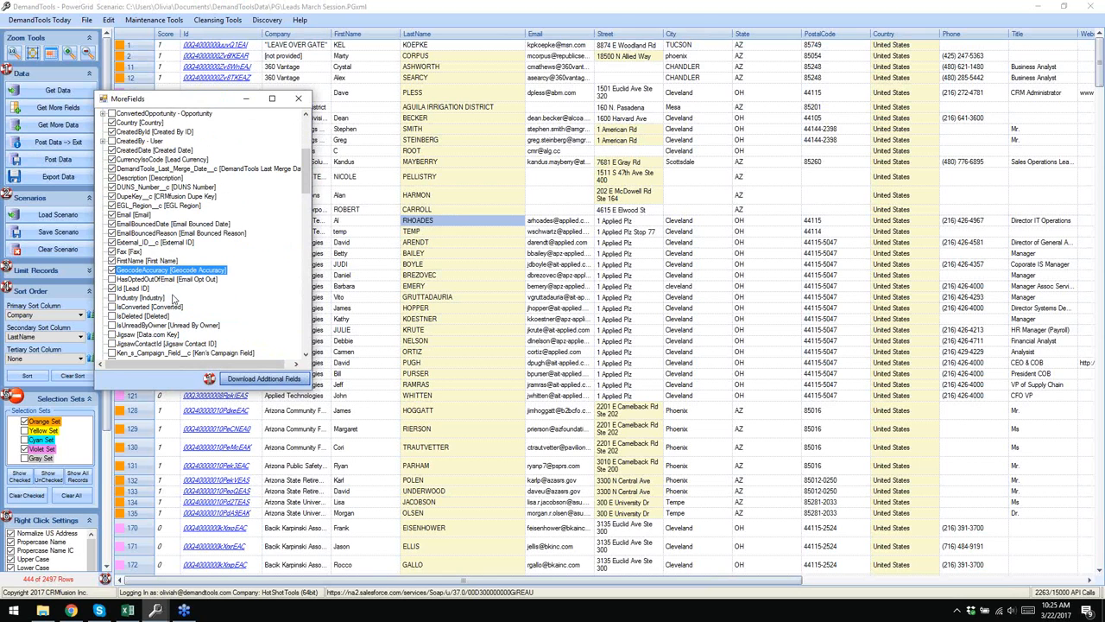
pyautogui.click(111, 306)
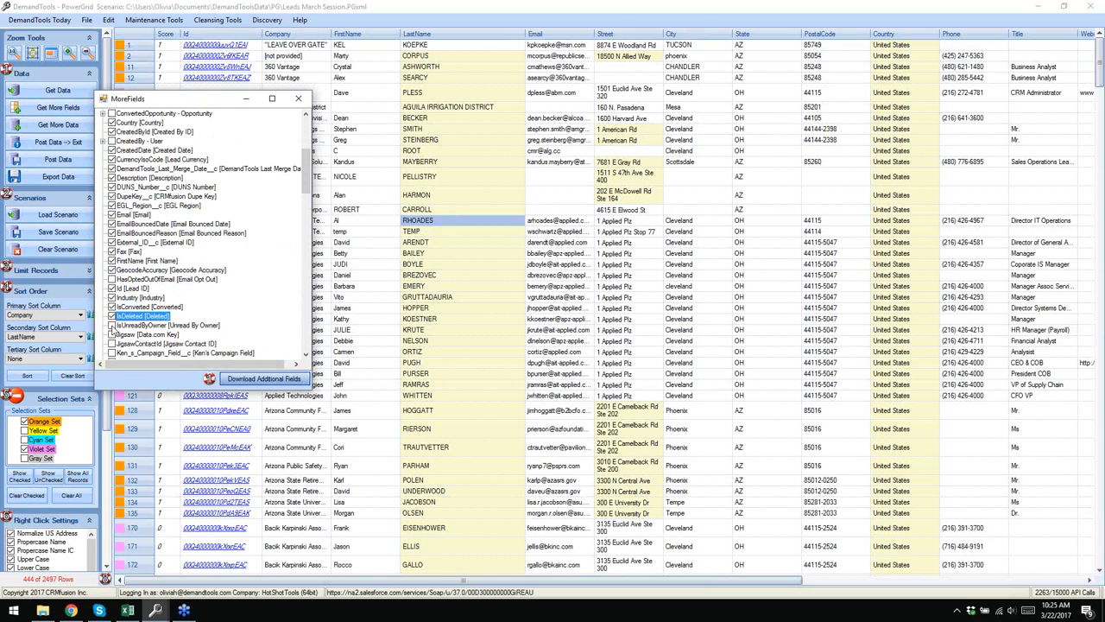
pyautogui.click(250, 380)
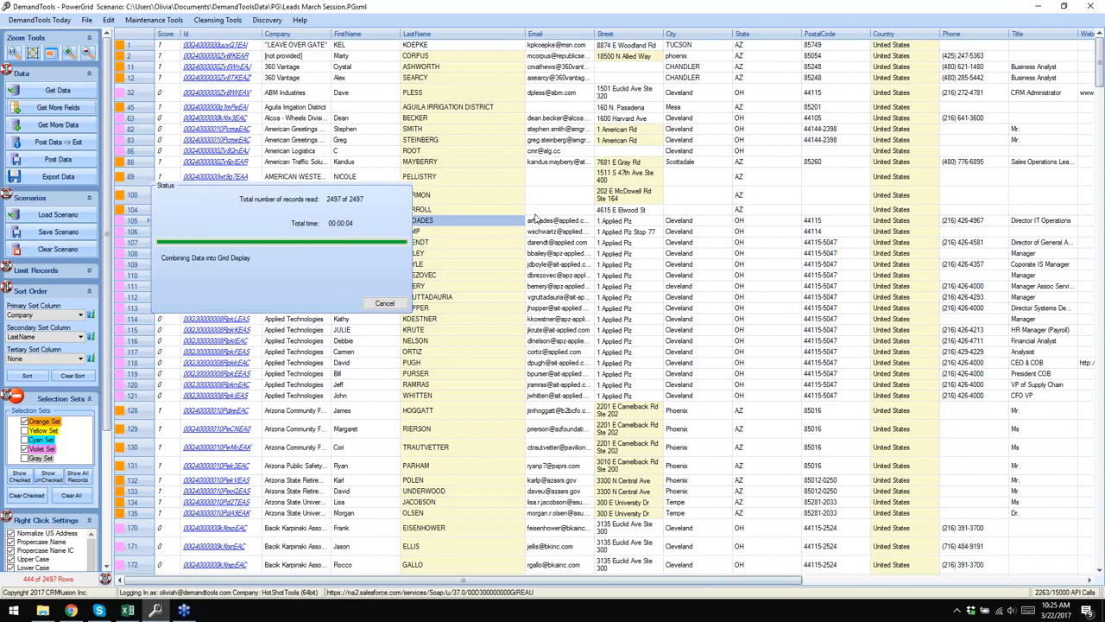
# - Let the extra lead columns finish loading, then go to the DemandTools Today home page
pyautogui.moveTo(382, 580); pyautogui.dragTo(302, 503)
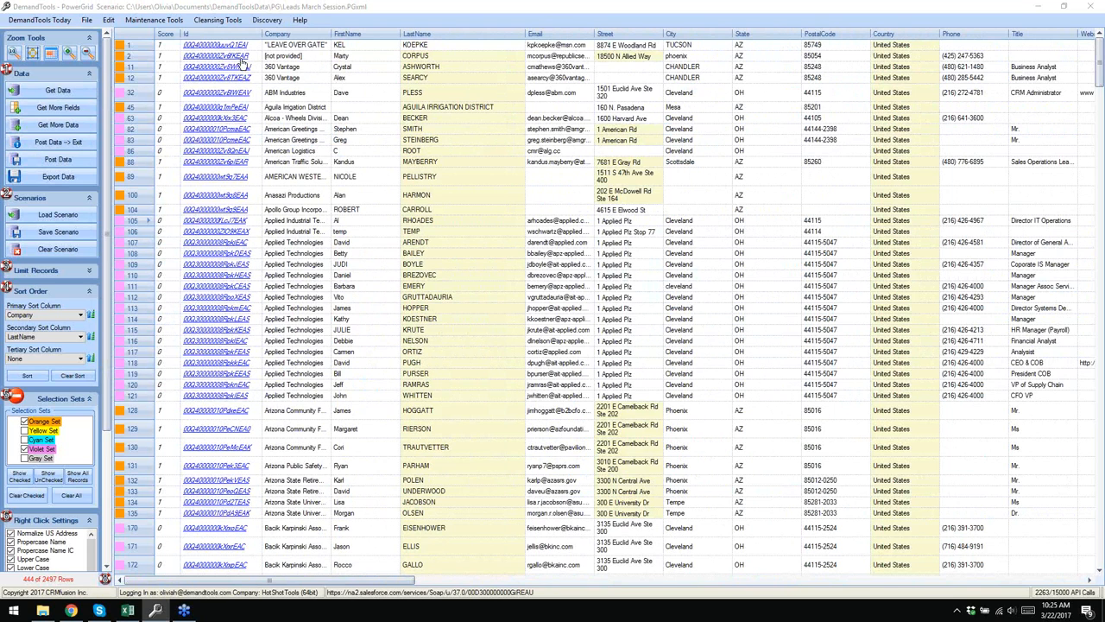
pyautogui.click(21, 20)
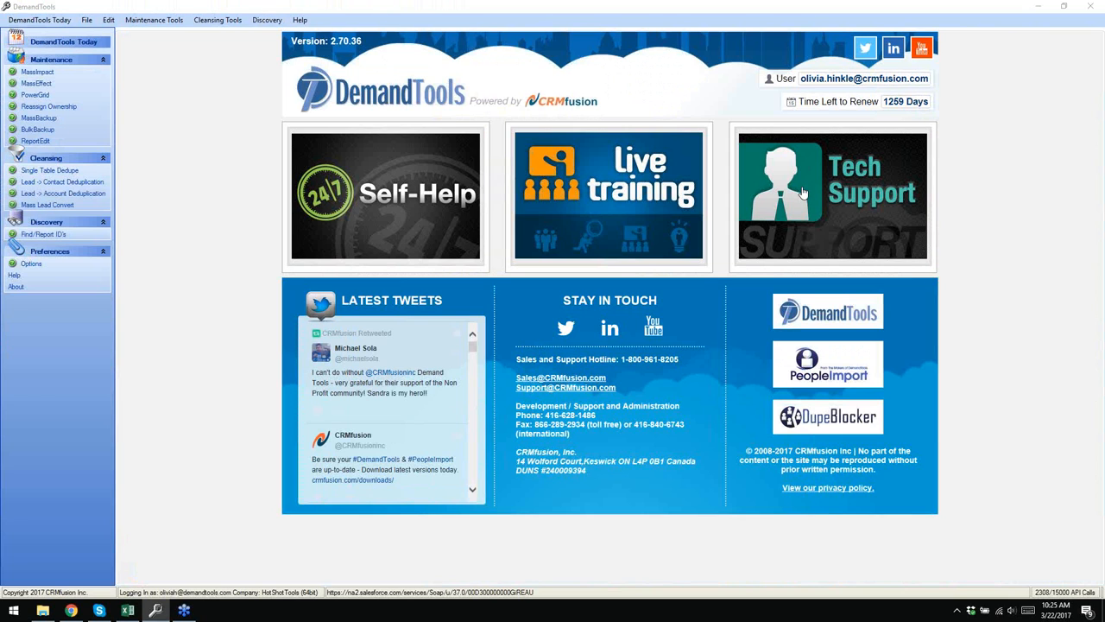
# - In Chrome, load the CRMfusion website by entering crm in the address bar
pyautogui.click(71, 611)
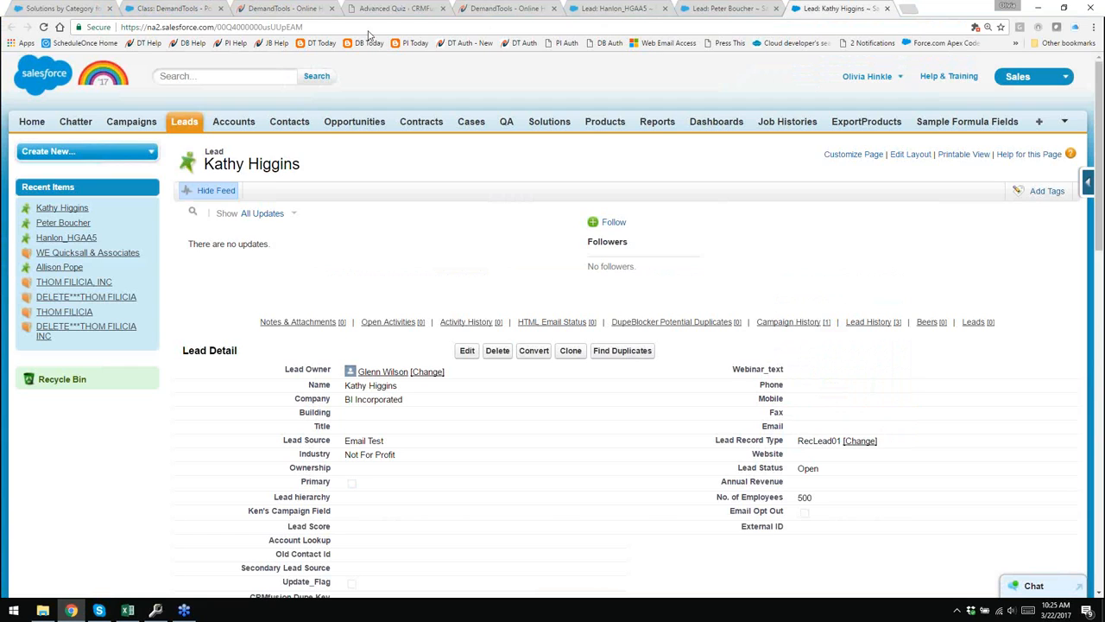
pyautogui.hotkey('ctrl', 'l')
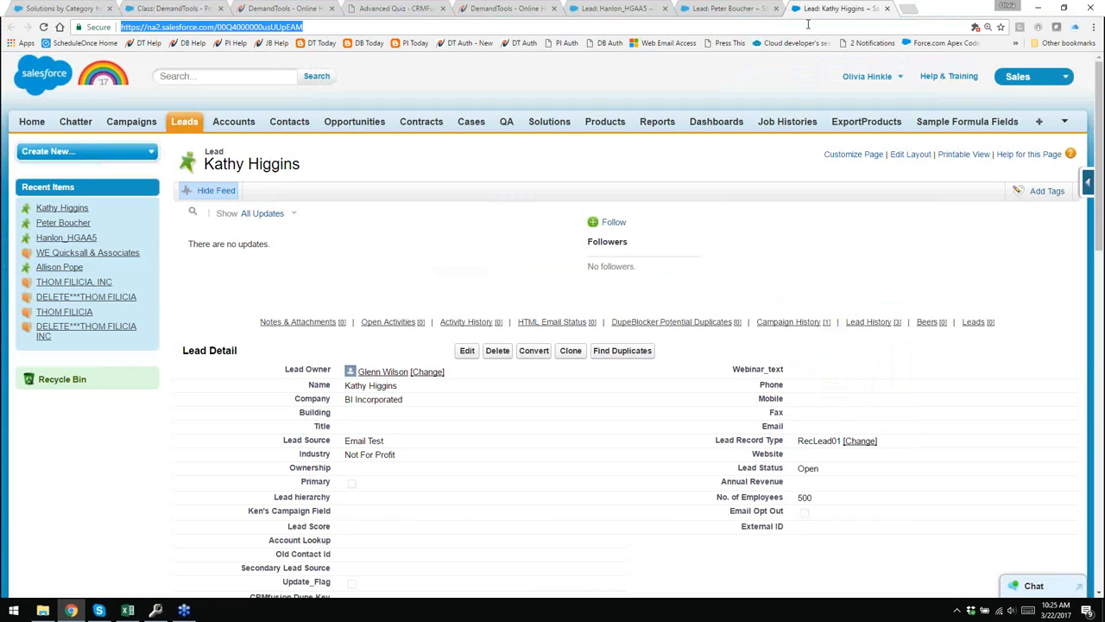
pyautogui.write('crmfusion.com')
pyautogui.press('Return')
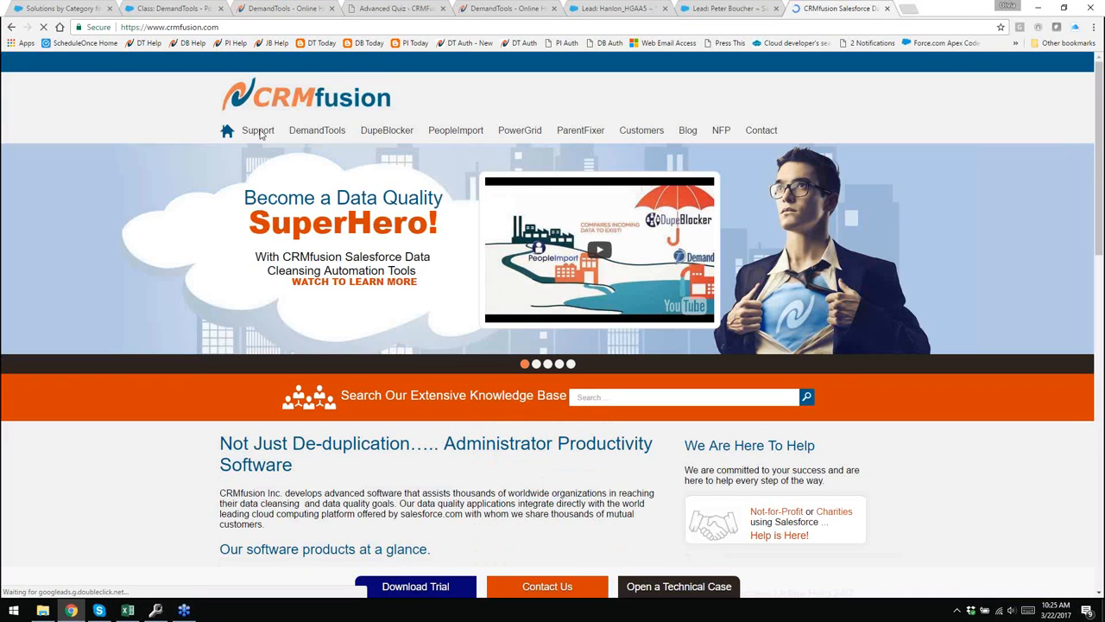
# - Open CRMfusion Support and its Open a Technical Case form, then return to DemandTools
pyautogui.click(259, 136)
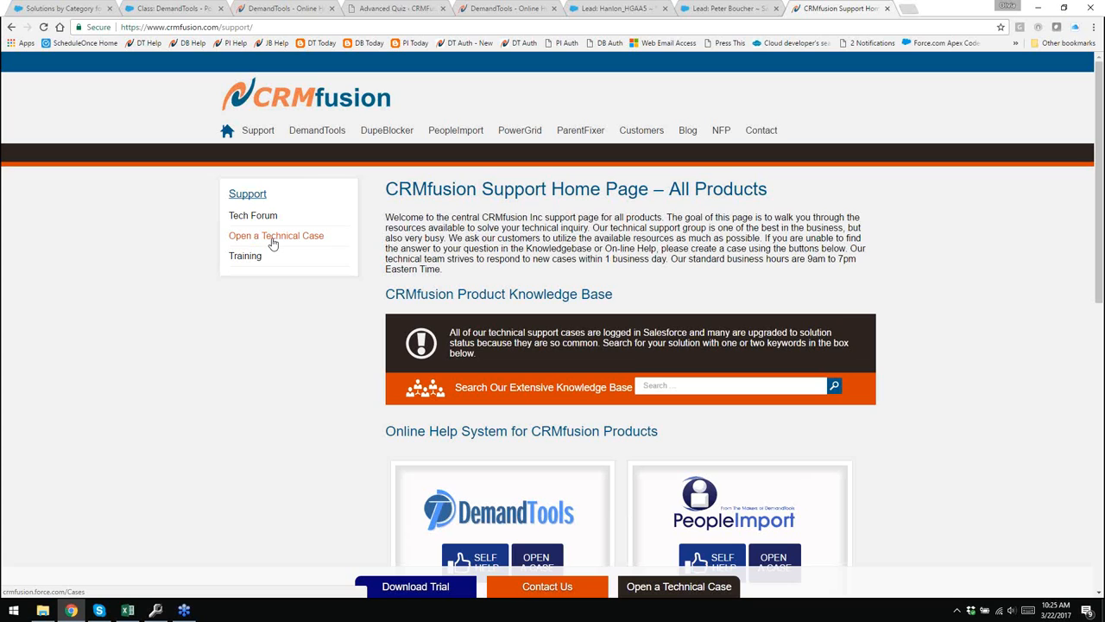
pyautogui.click(273, 244)
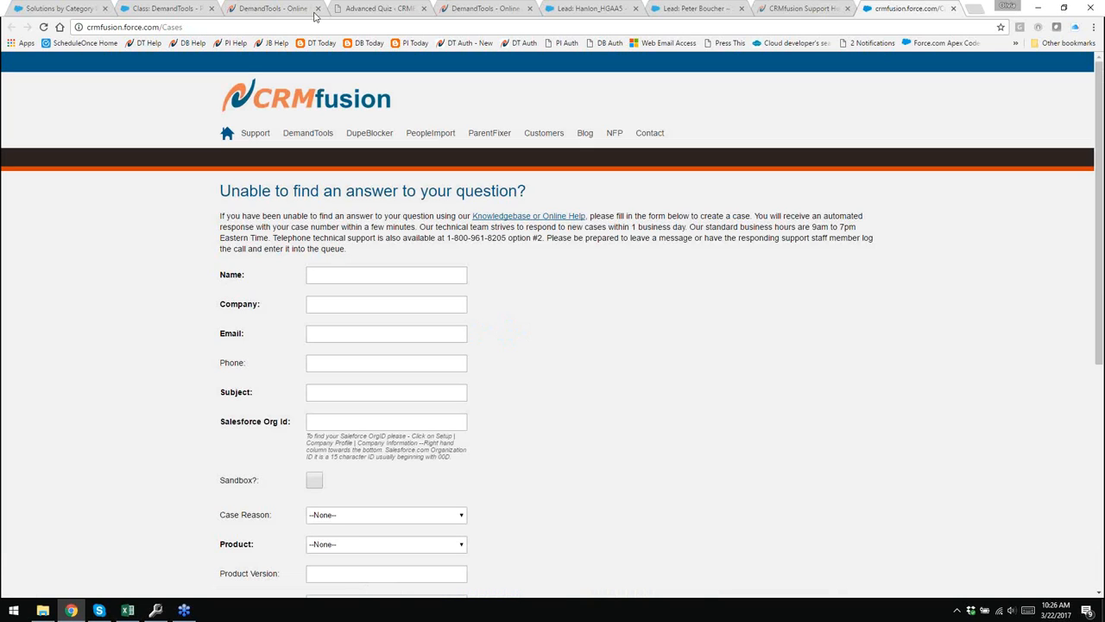
pyautogui.click(155, 610)
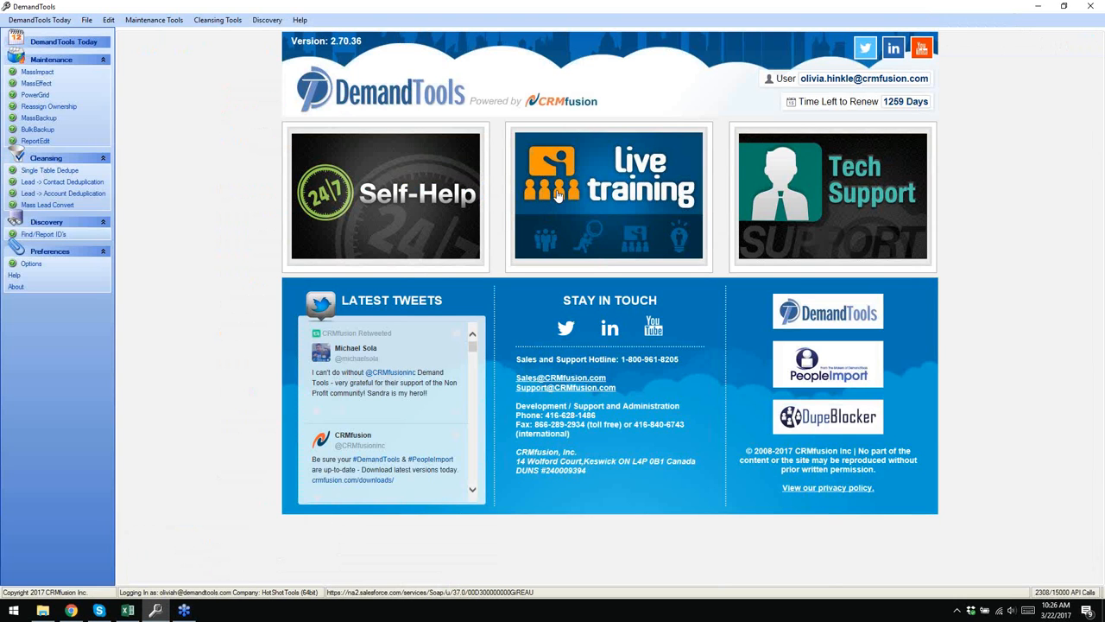